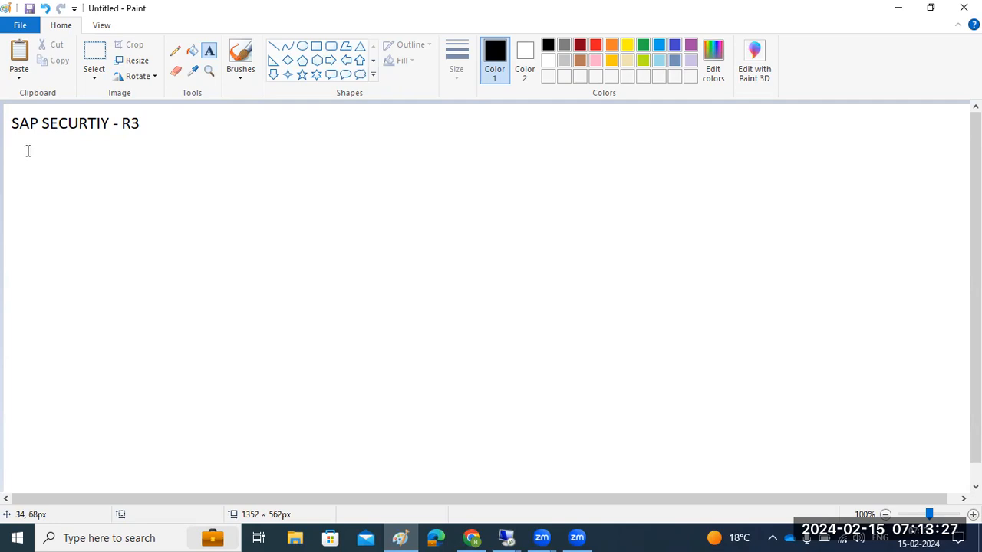
- Add a large text block below the title listing ROLE, AUTHORIZATIONS and USER, separated by blank lines
drag(24, 145, 956, 469)
text(ROLE)
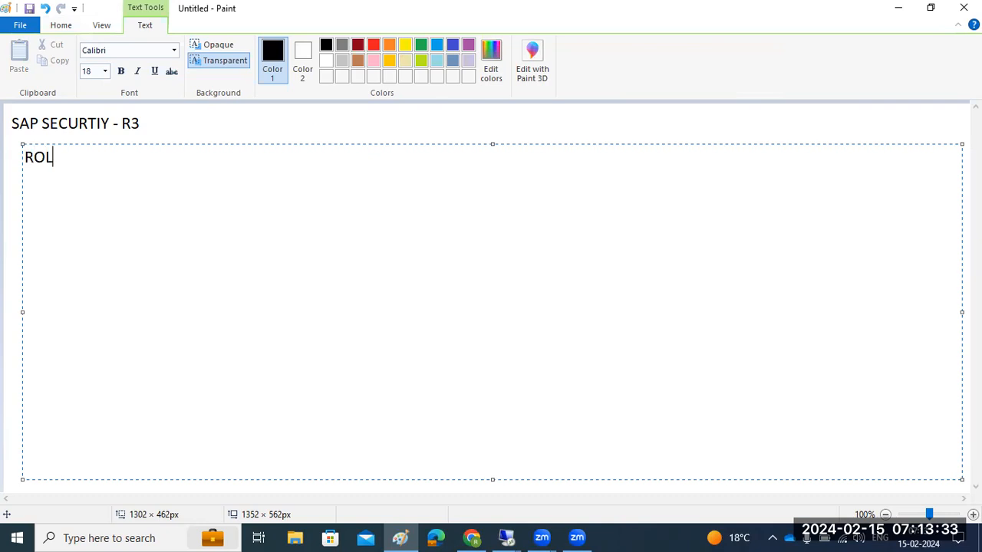
key(Return)
key(Return)
text(AUTHOR)
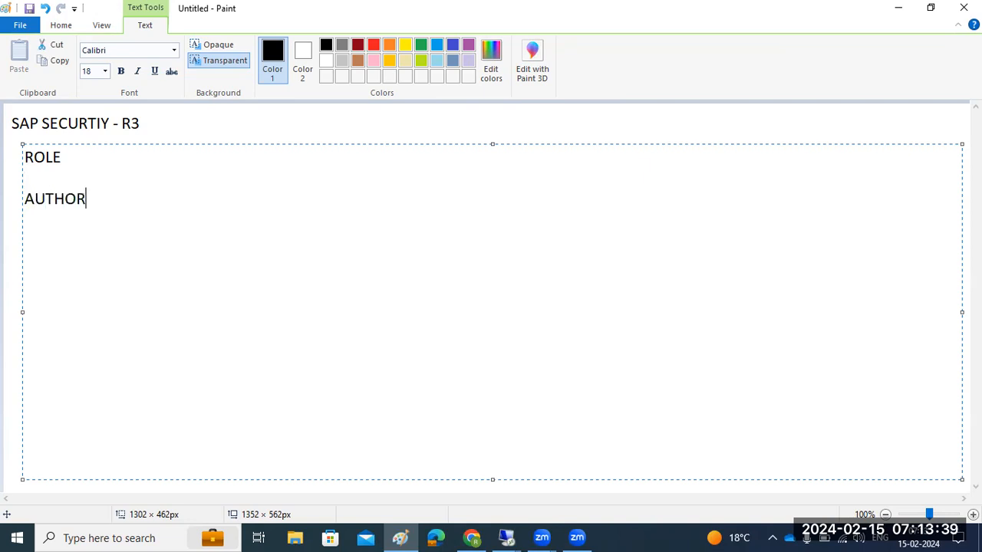
text(IZATIO)
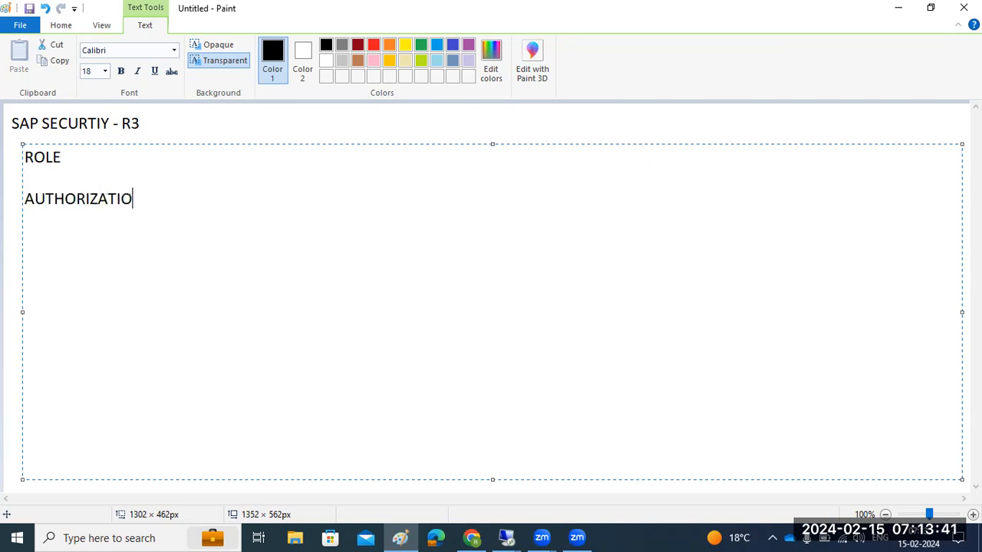
text(NS)
key(Return)
key(Return)
text(USER)
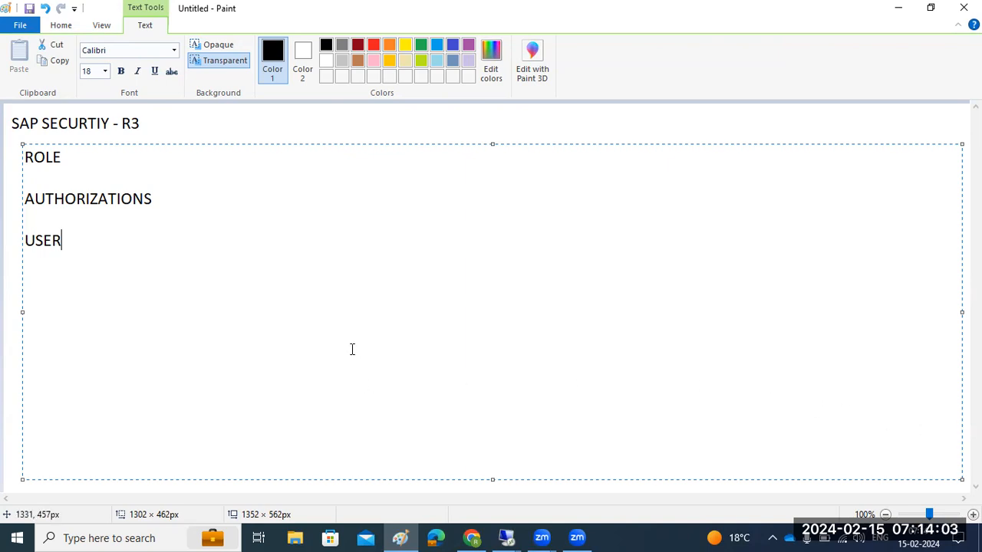
drag(47, 158, 64, 158)
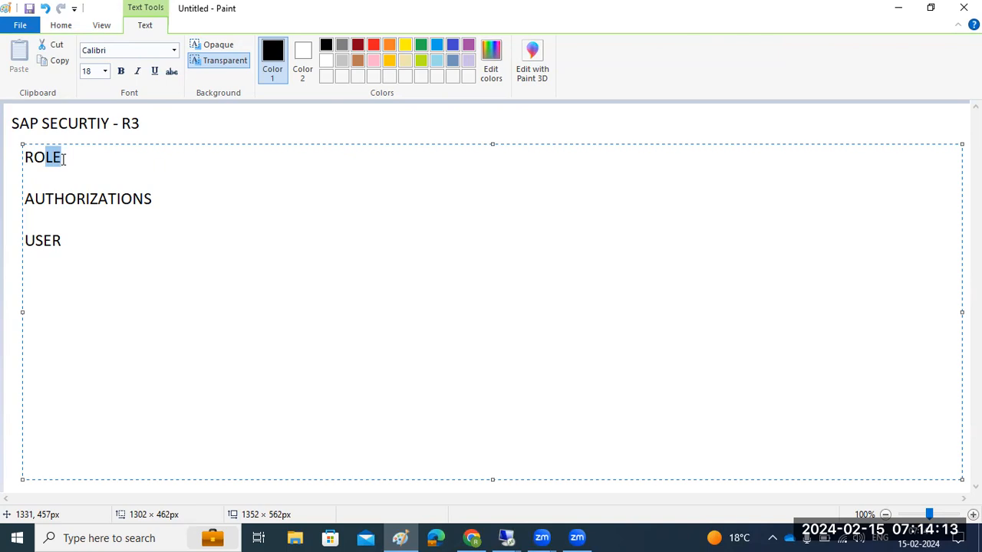
click(65, 159)
drag(117, 200, 53, 200)
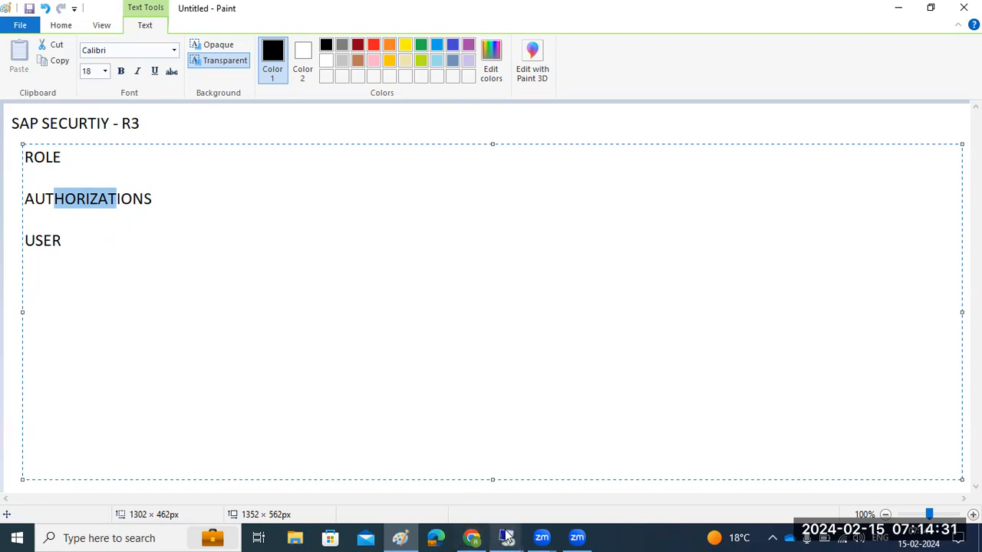
- Switch to the remote SAP session on port 3390 and try to create a user with a first name as user ID in transaction SU01
mouse_move(506, 535)
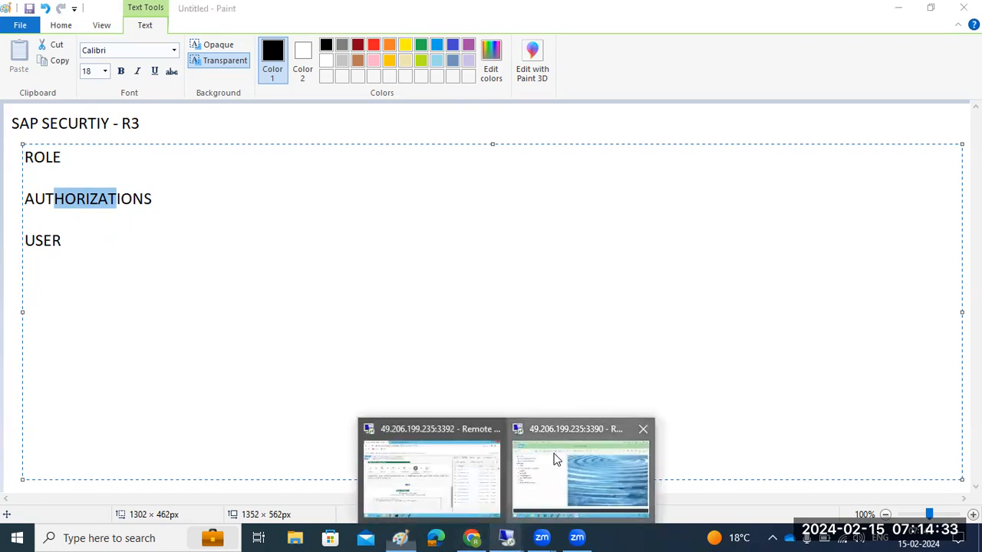
click(556, 459)
text(su01)
key(Return)
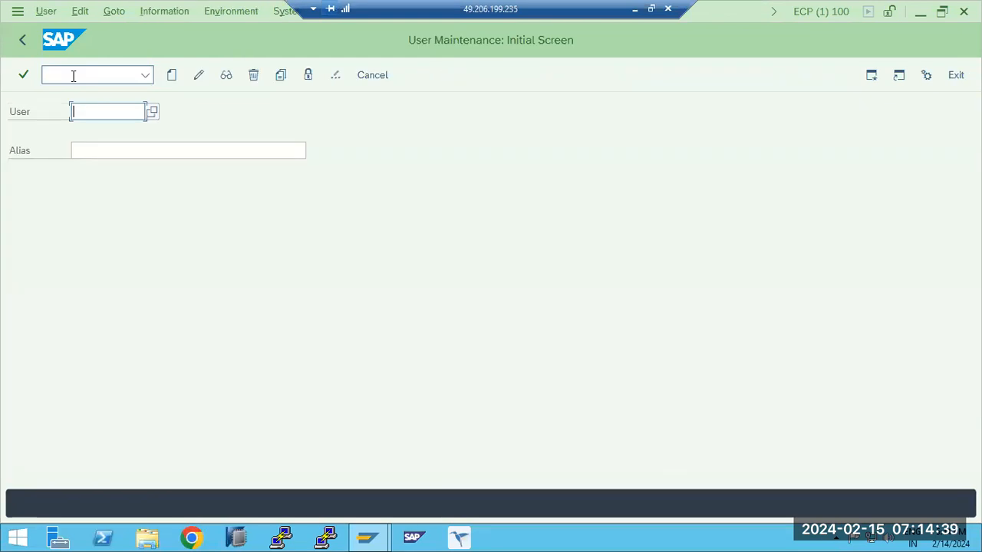
text(RAVI)
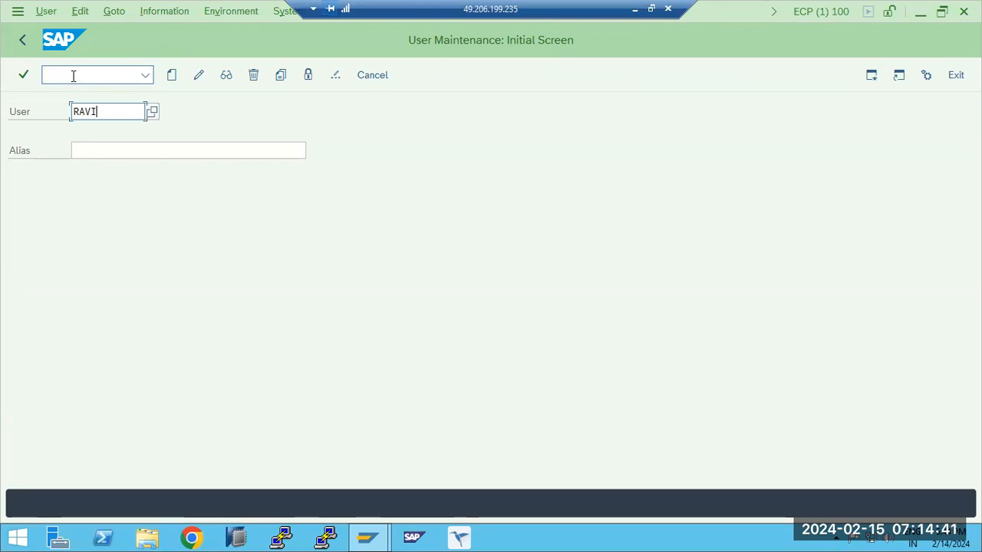
click(174, 83)
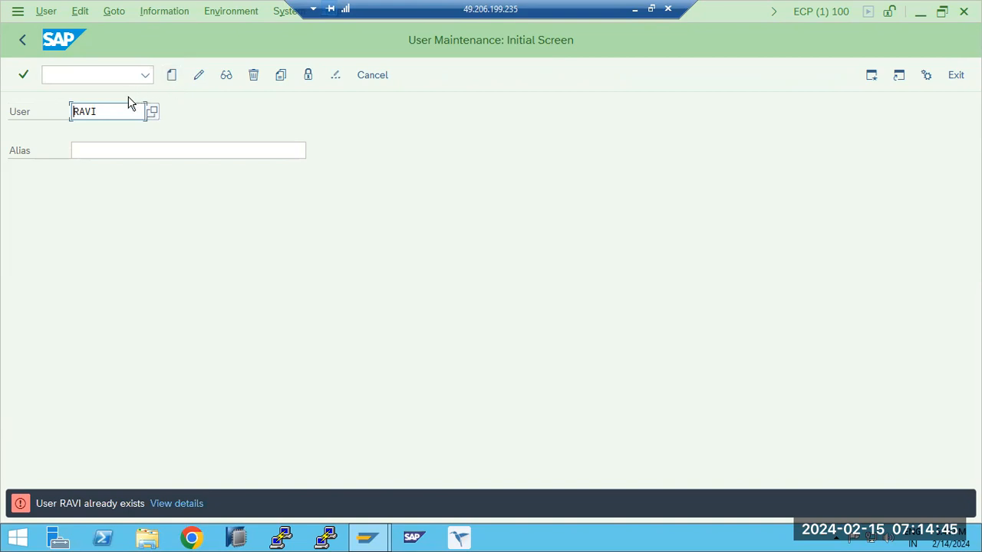
- Return to SAP Easy Access and reopen user maintenance with transaction SU01
click(22, 40)
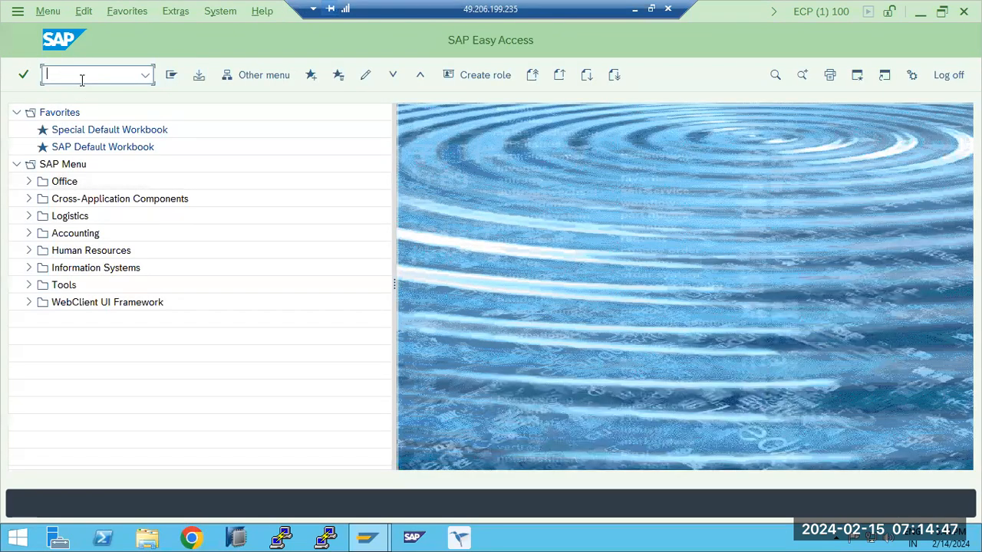
text(ravi)
key(ctrl+a)
text(su01)
key(Return)
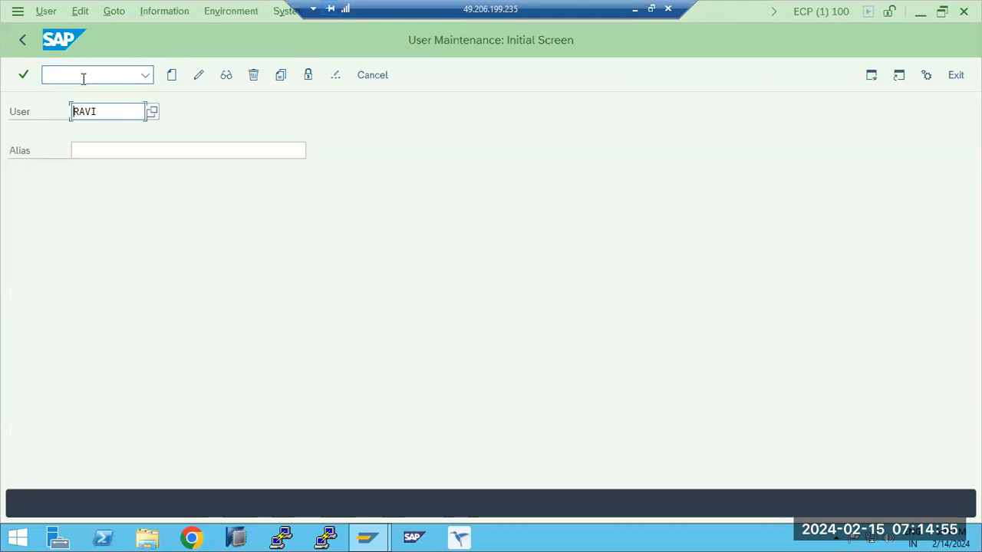
- Switch back to Paint and add the line "SU01-Single user creation" beneath USER, after a blank line
click(634, 9)
click(195, 279)
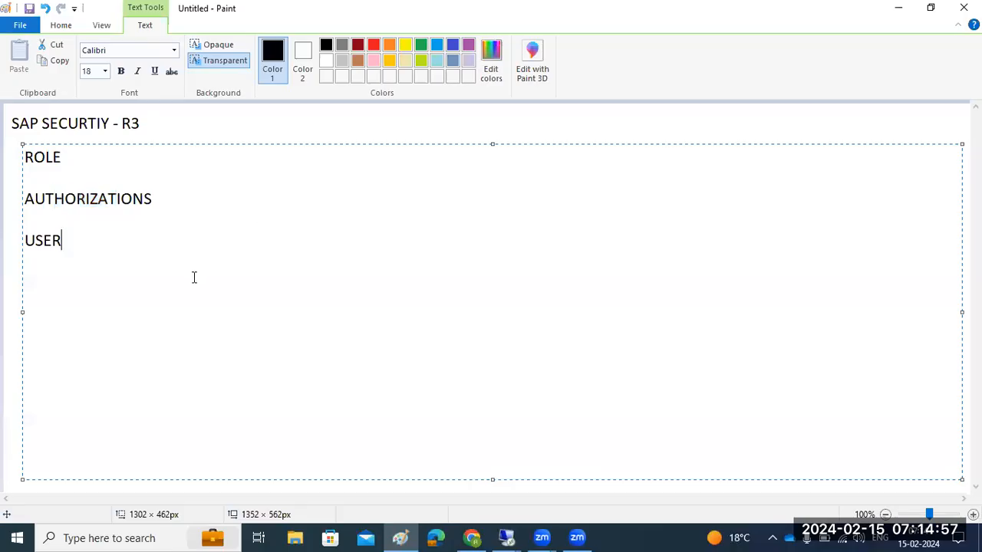
key(Return)
key(Return)
text(SU01-Single user creation)
- Add the lines "Su10 - mass user creation" and "PFCG - role creation" beneath the SU01 note
key(Return)
text(Su10 - mass user creation)
key(Return)
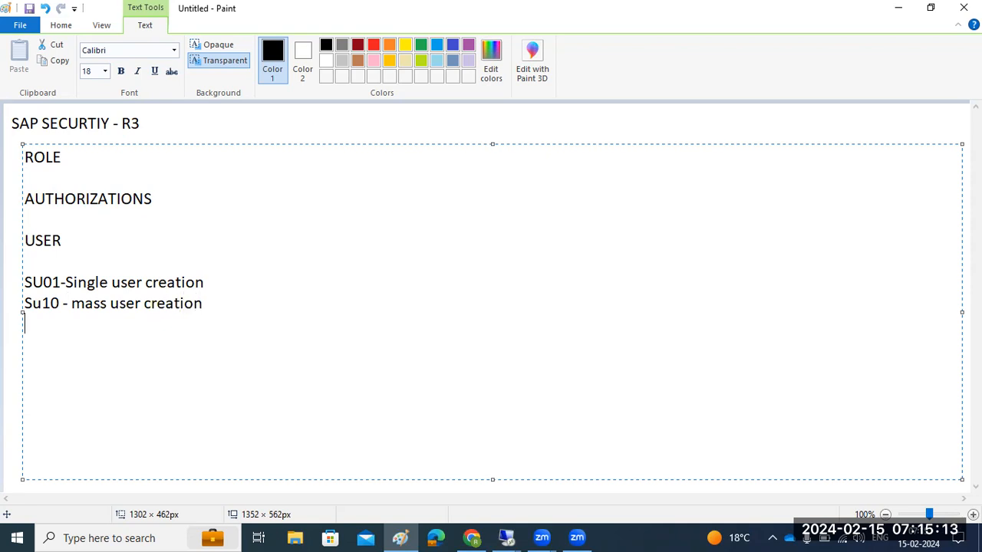
text(PFCG - role cr)
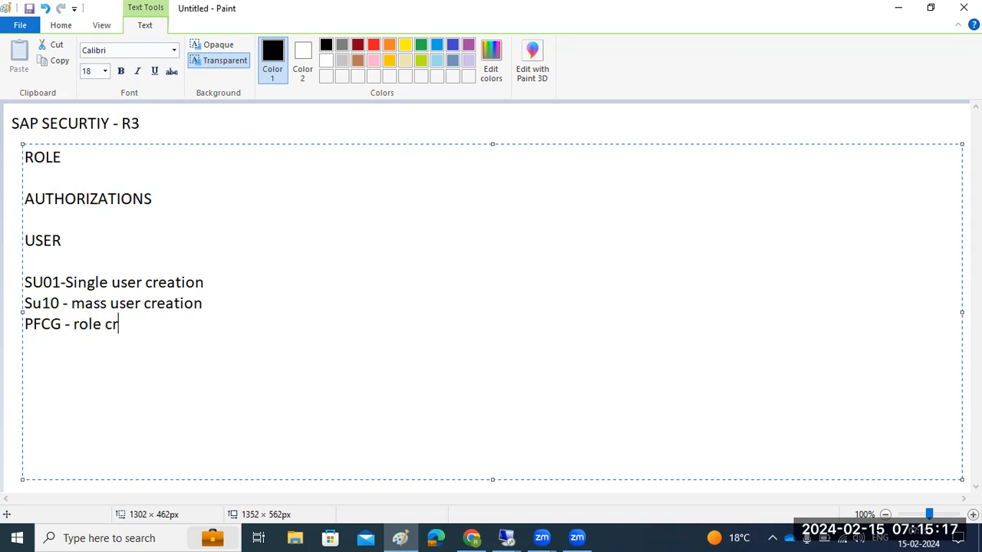
text(eation)
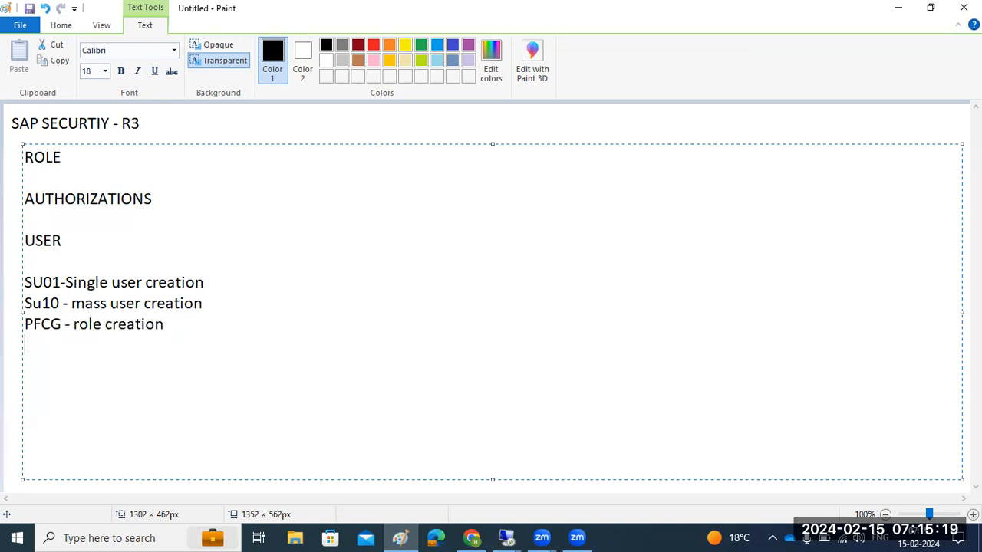
- Add the line "SU53 - to check the authorization errors" beneath the PFCG note
key(Return)
text(SU53 - to check the authorization errors)
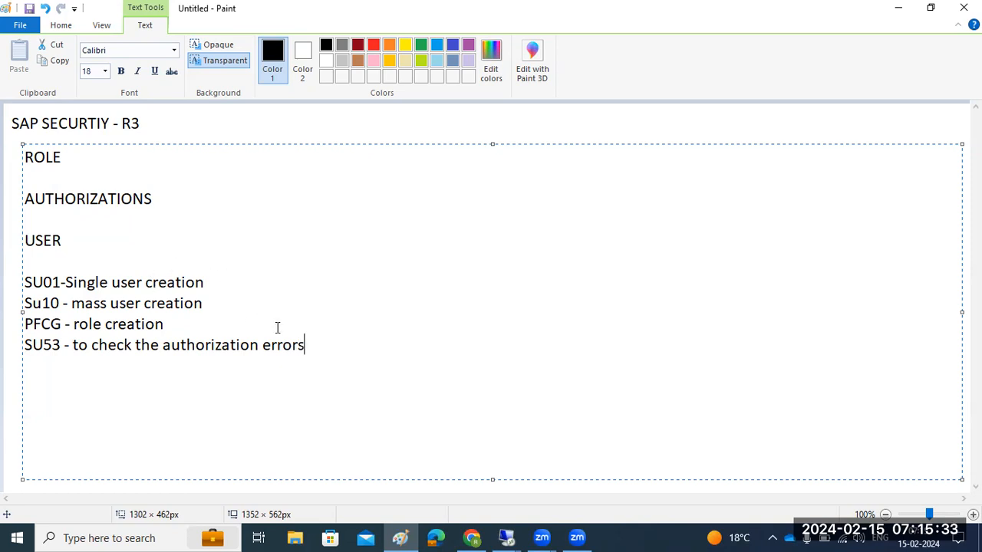
- Add the line "Su22/Su24 for findingthe right authorization object" beneath the SU53 note, after a blank line
mouse_move(305, 344)
mouse_down()
mouse_move(36, 345)
mouse_move(23, 324)
mouse_move(23, 282)
mouse_up()
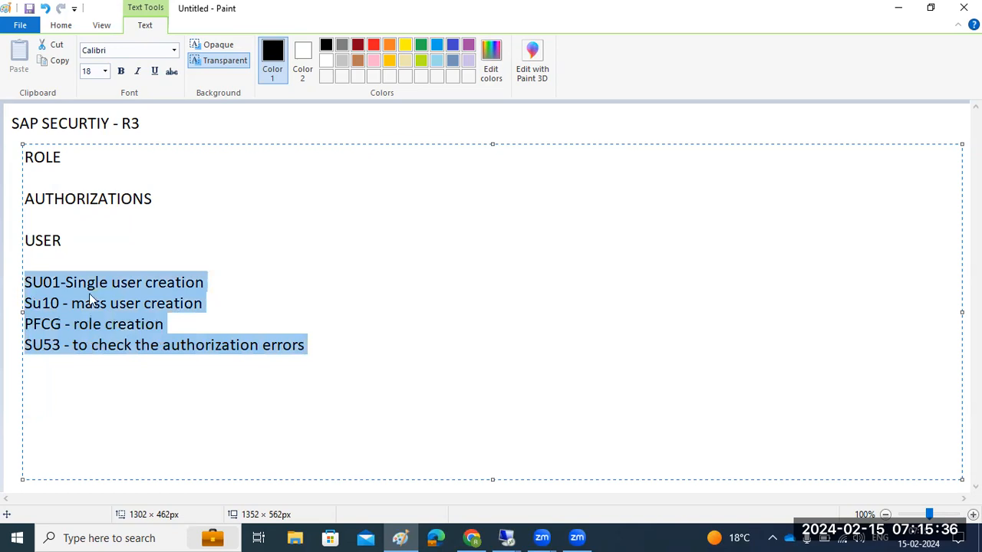
click(326, 345)
key(Return)
key(Return)
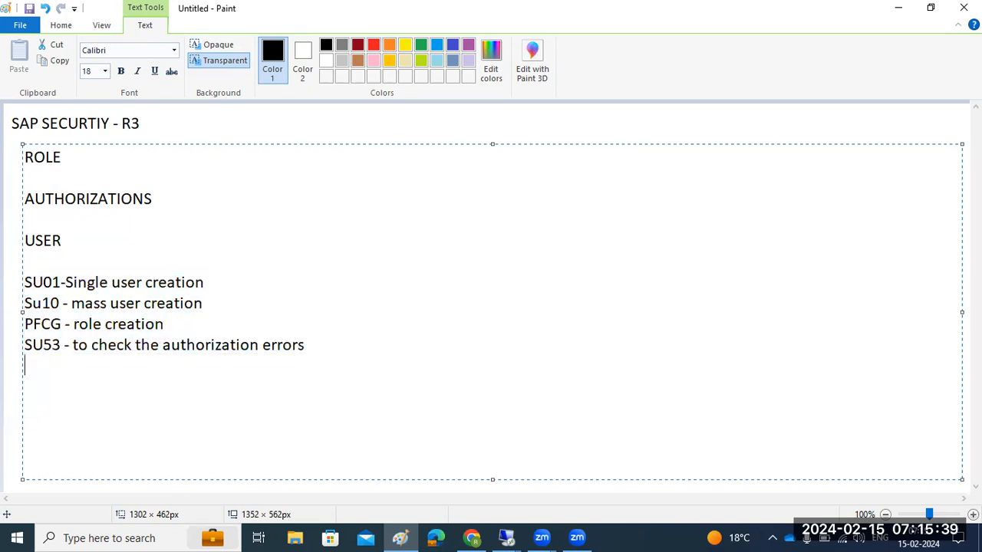
text(Su22)
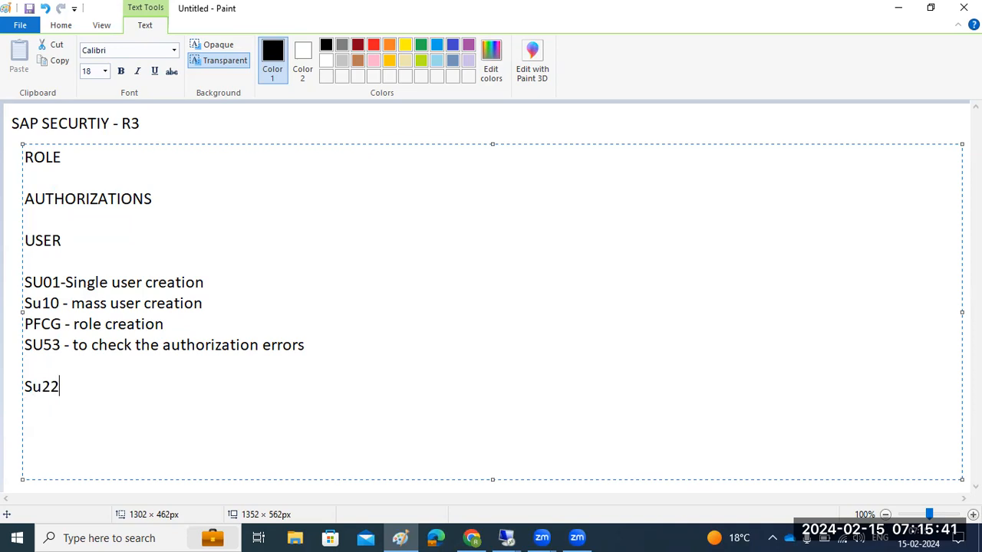
text(/Su24 for fi)
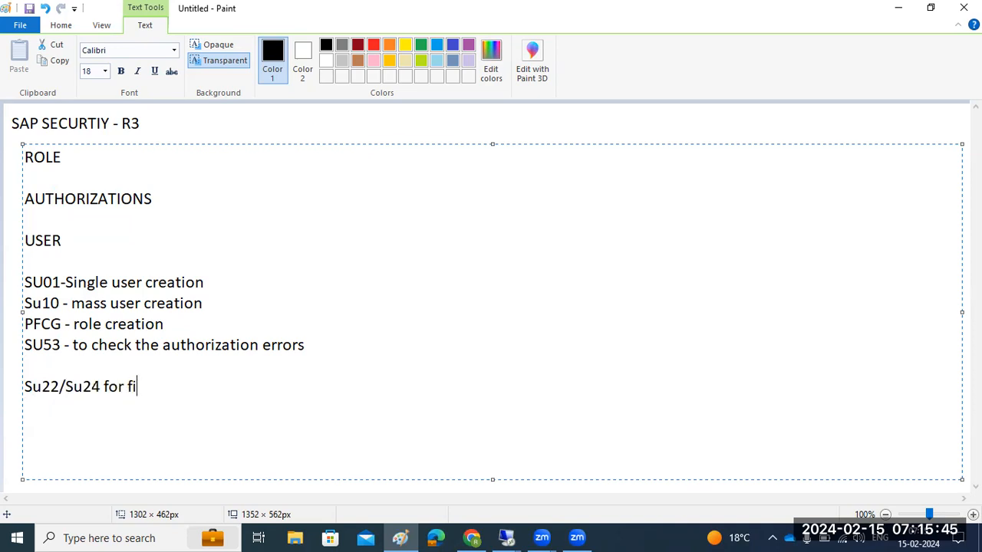
text(ndingthe )
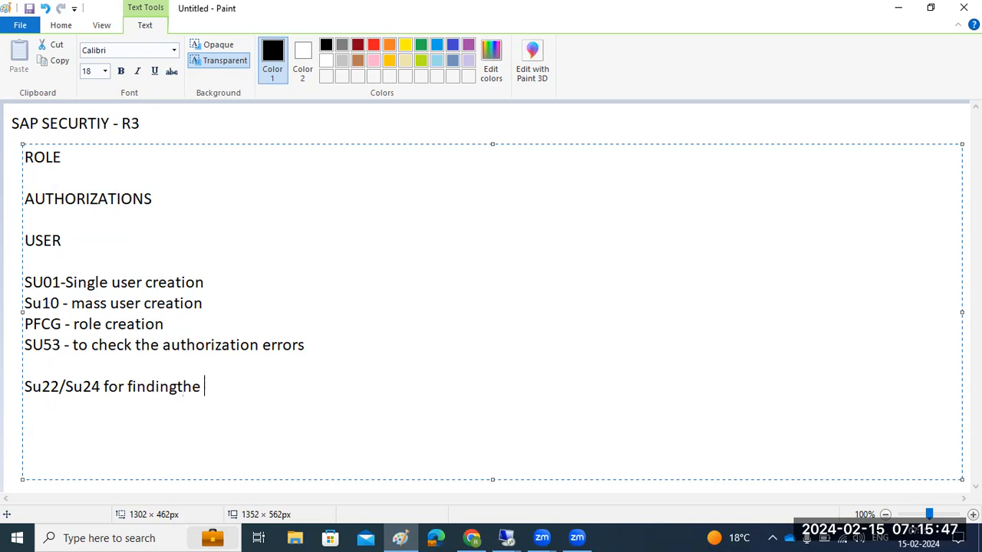
text(right autho)
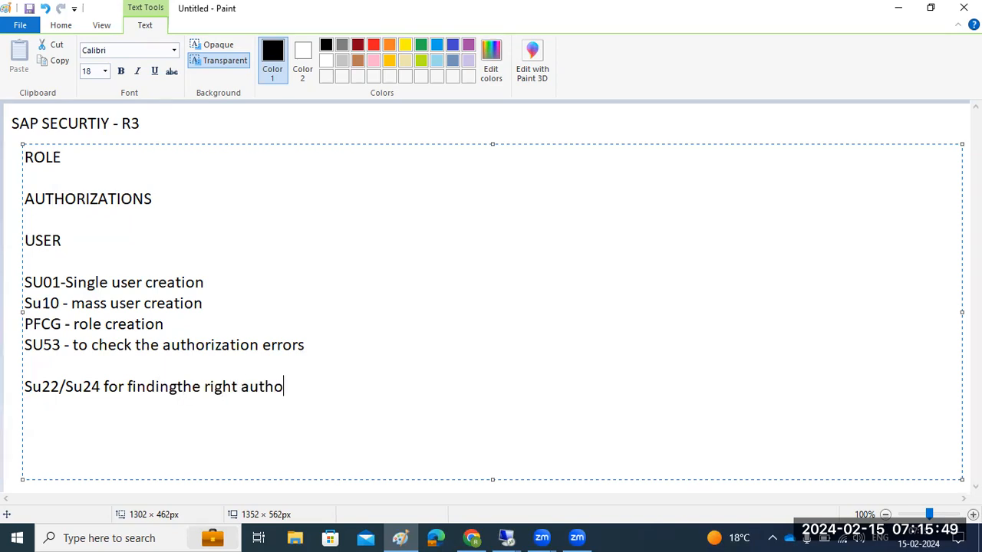
text(rization o)
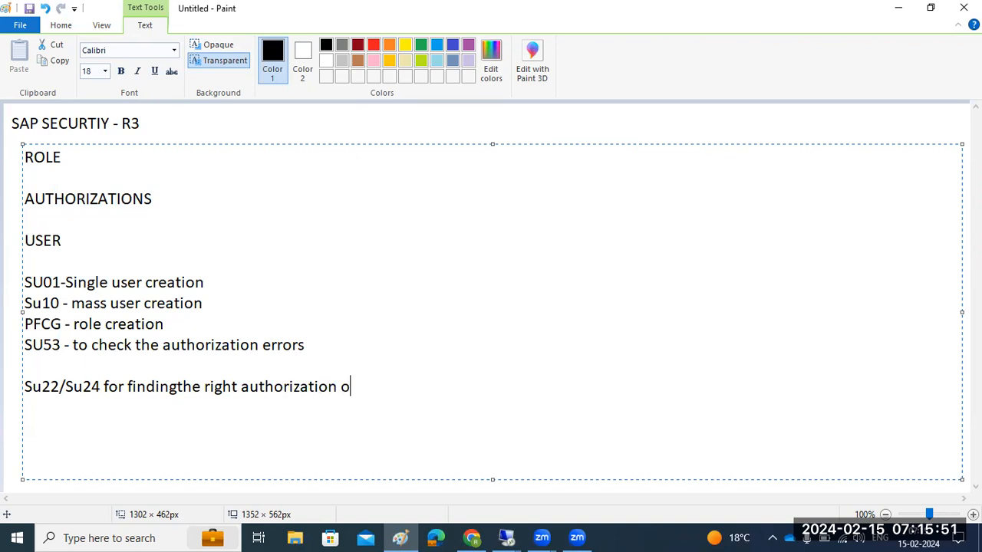
text(bject)
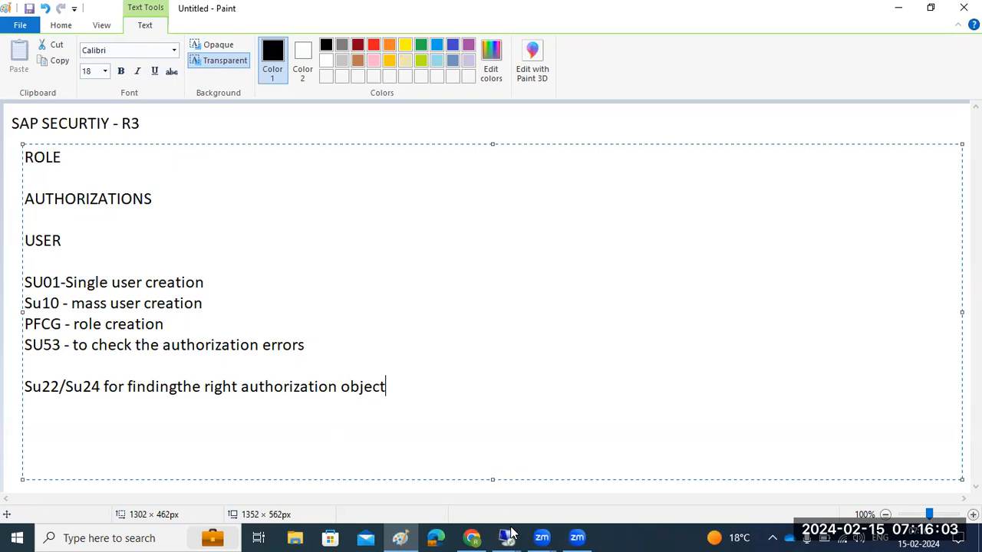
- Switch to the remote SAP session and try to create a user named DEMO, and another named DEMO1
mouse_move(509, 535)
click(529, 462)
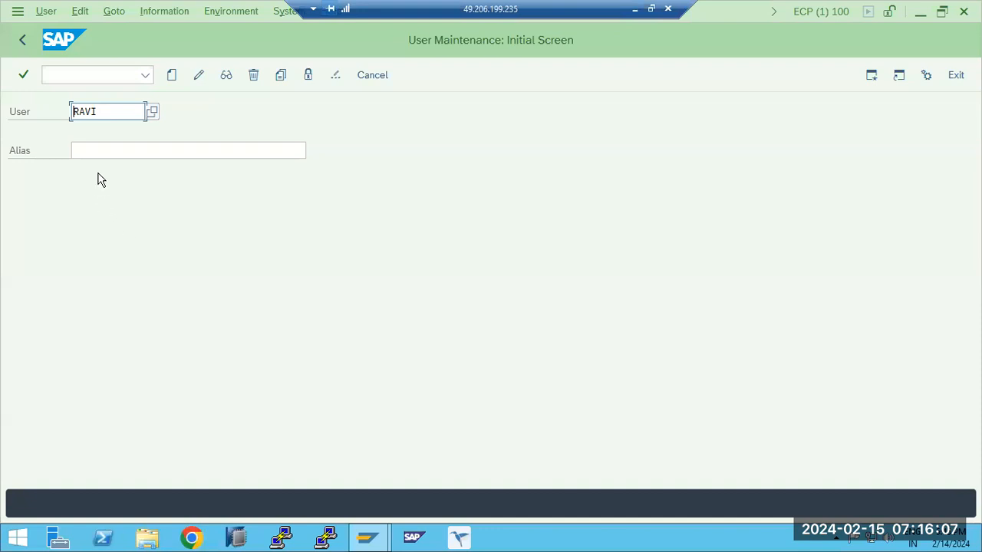
key(ctrl+a)
text(de)
click(171, 75)
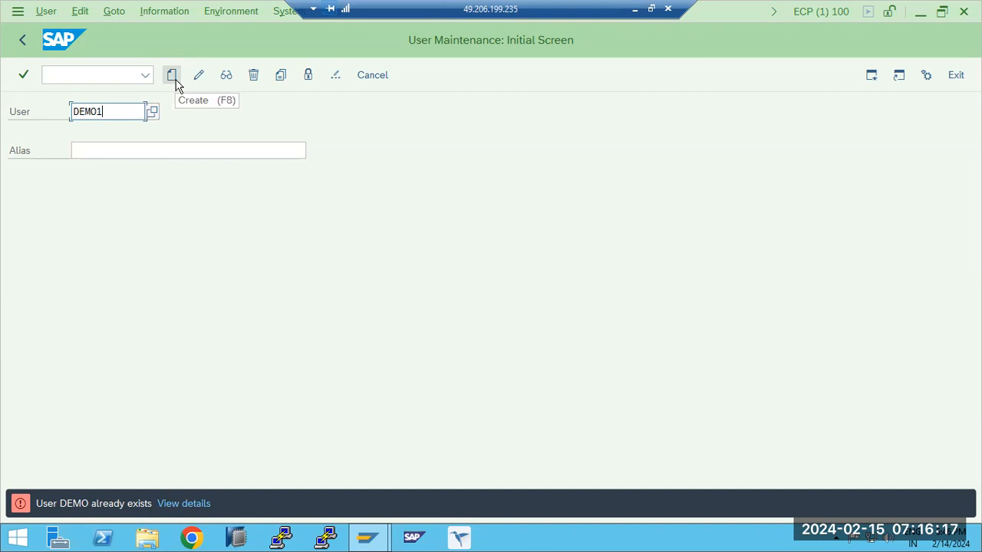
text(1)
click(172, 75)
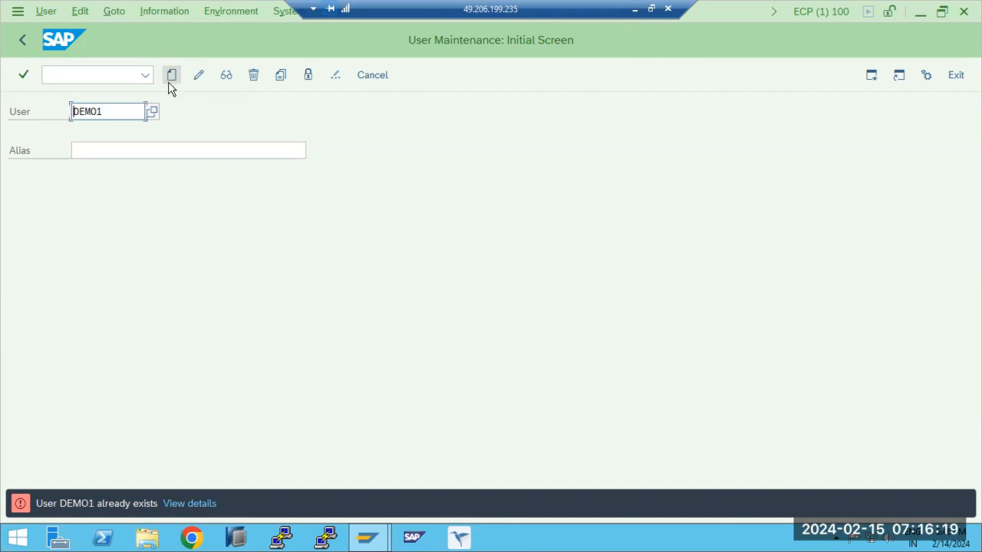
- Replace the user ID with TEST and start creating that user
key(BackSpace)
key(BackSpace)
key(BackSpace)
key(BackSpace)
key(BackSpace)
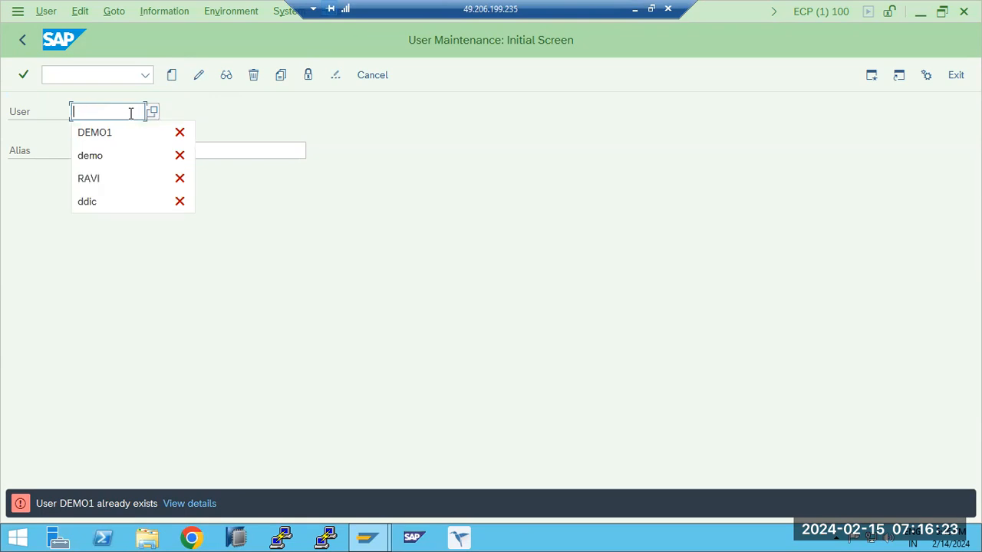
text(test)
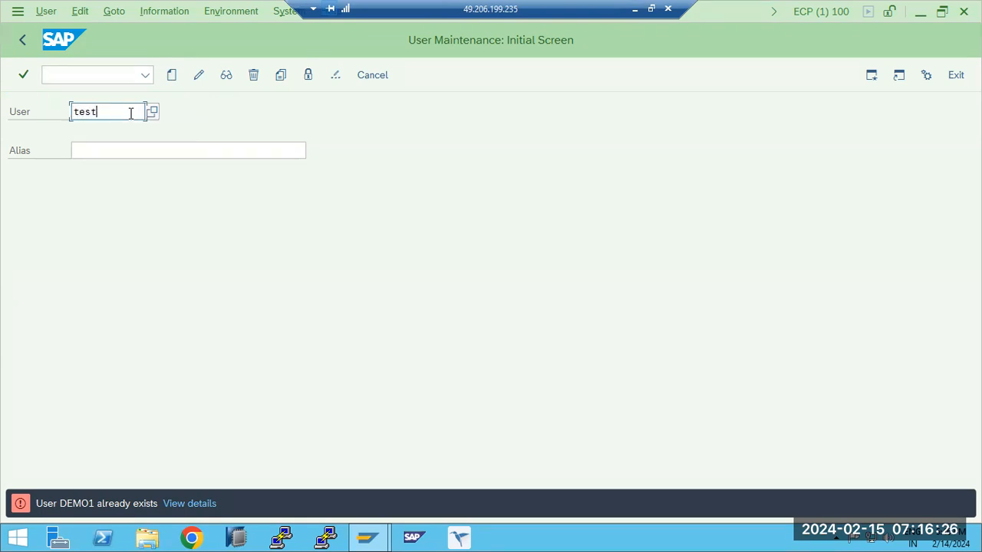
click(172, 76)
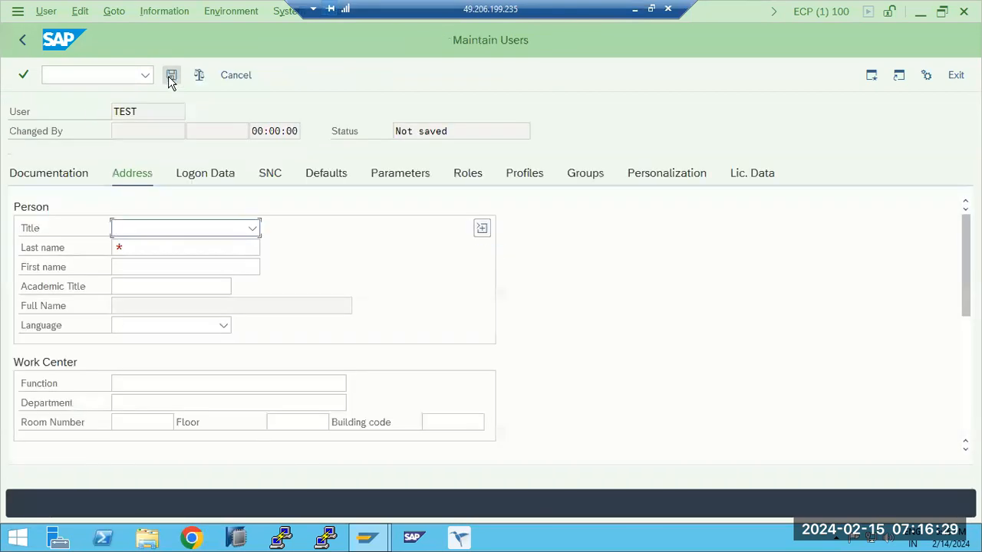
- Set the new user's title to Mr. and last name to SAP, and open the logon data
click(252, 229)
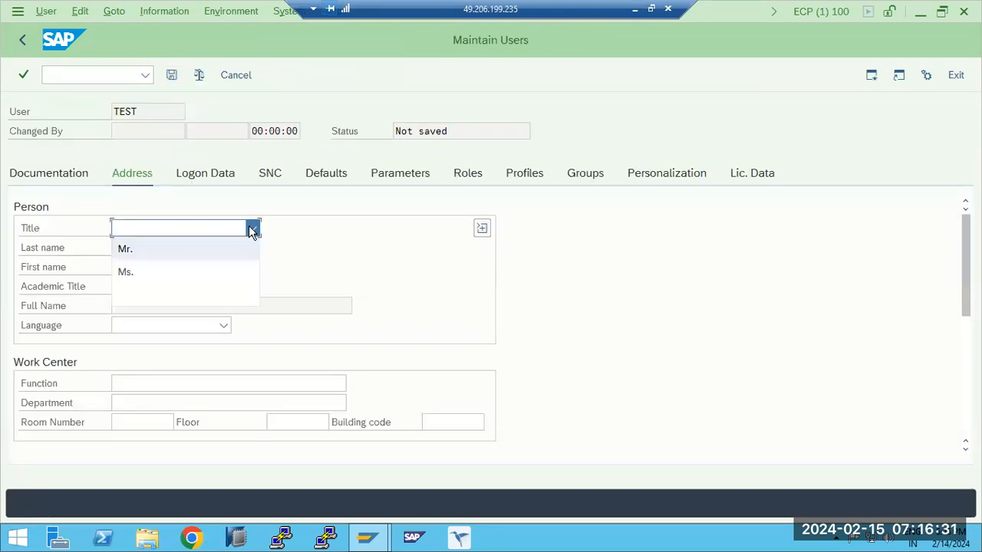
click(127, 250)
click(138, 248)
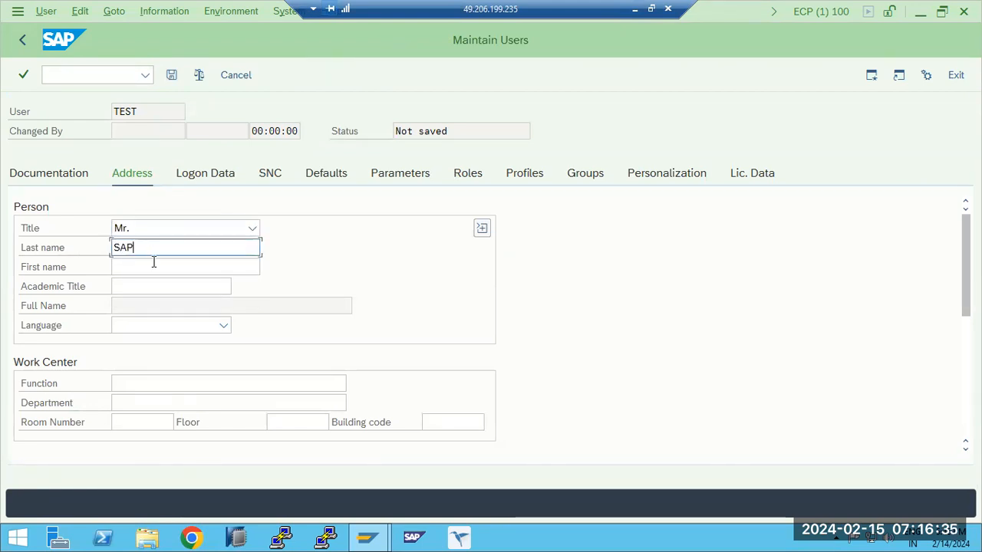
scroll(157, 288, down, 5)
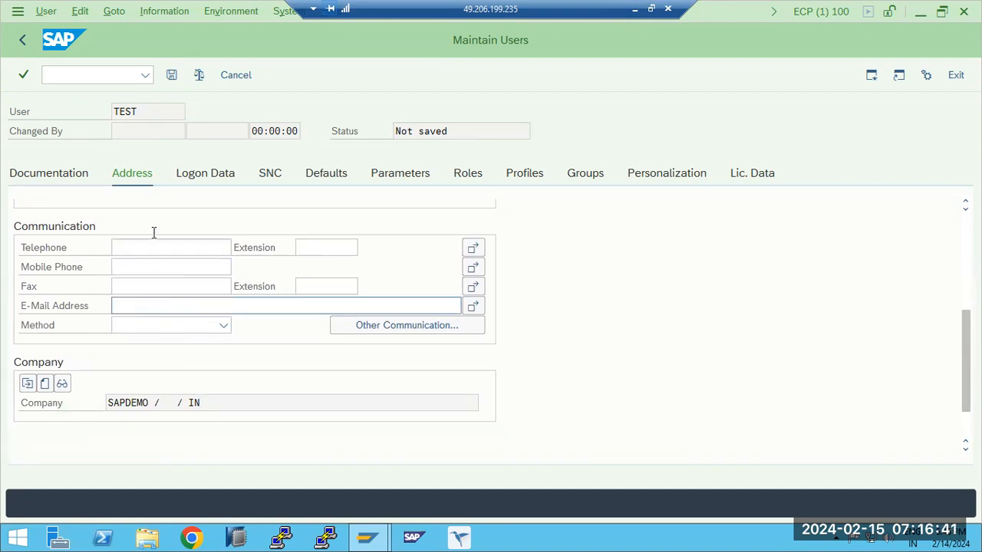
click(203, 176)
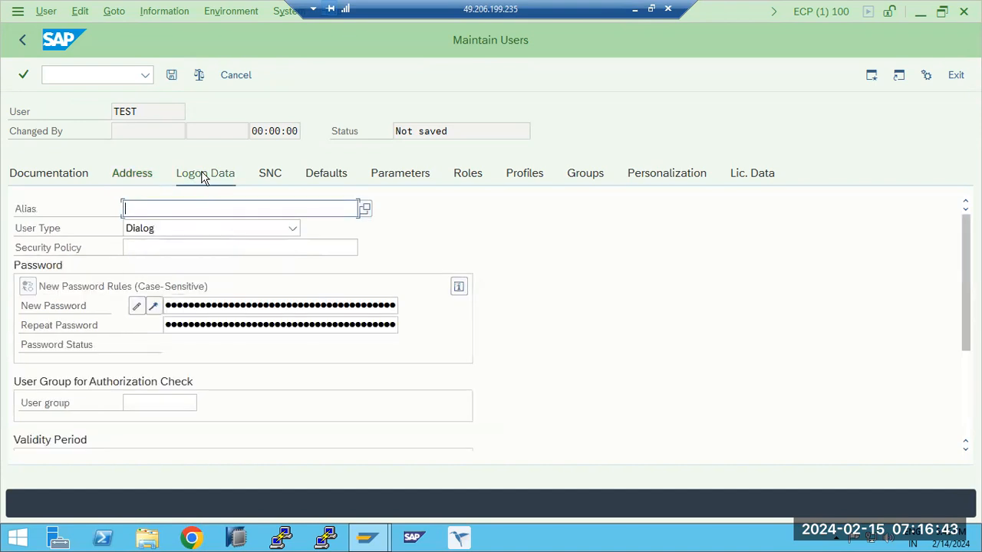
- View the user type options, switch to Paint, and start a text block beside the existing notes headed "TyPES OF USERS"
click(167, 230)
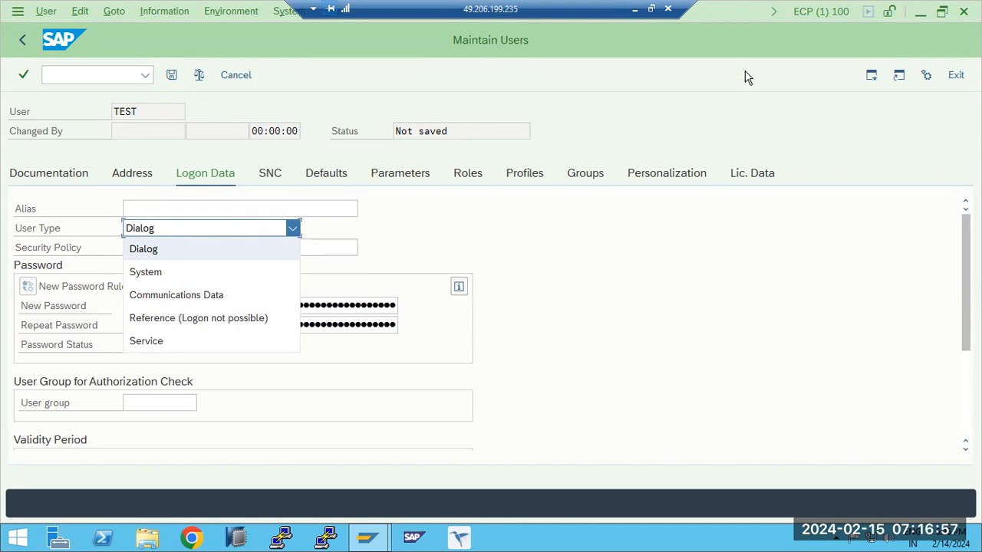
click(634, 10)
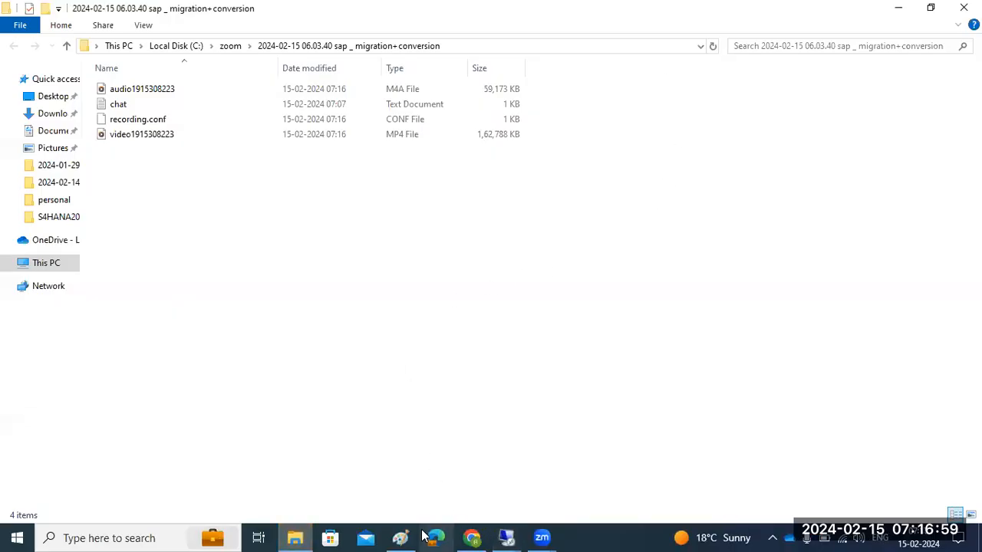
click(400, 537)
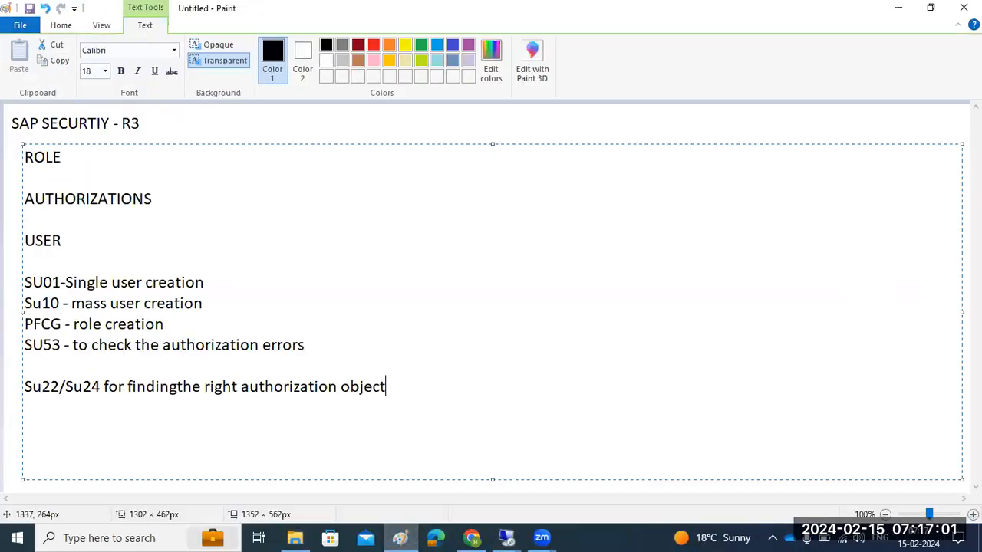
click(966, 297)
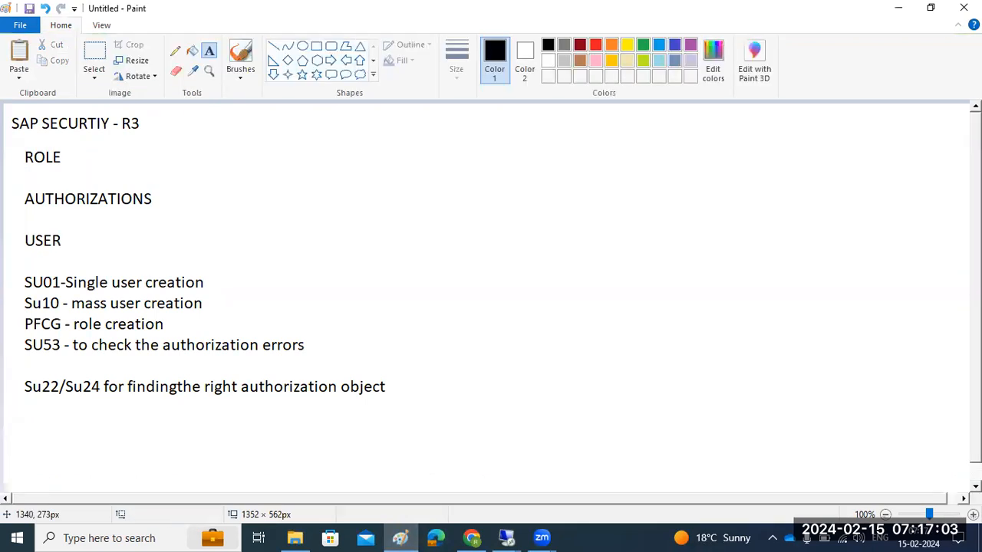
drag(387, 117, 718, 466)
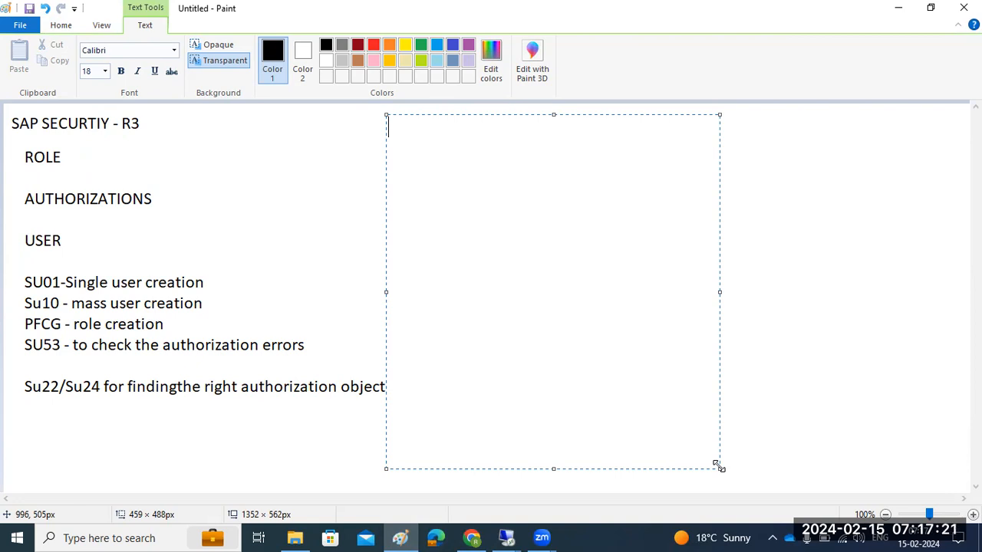
text(TyPES OF USERS)
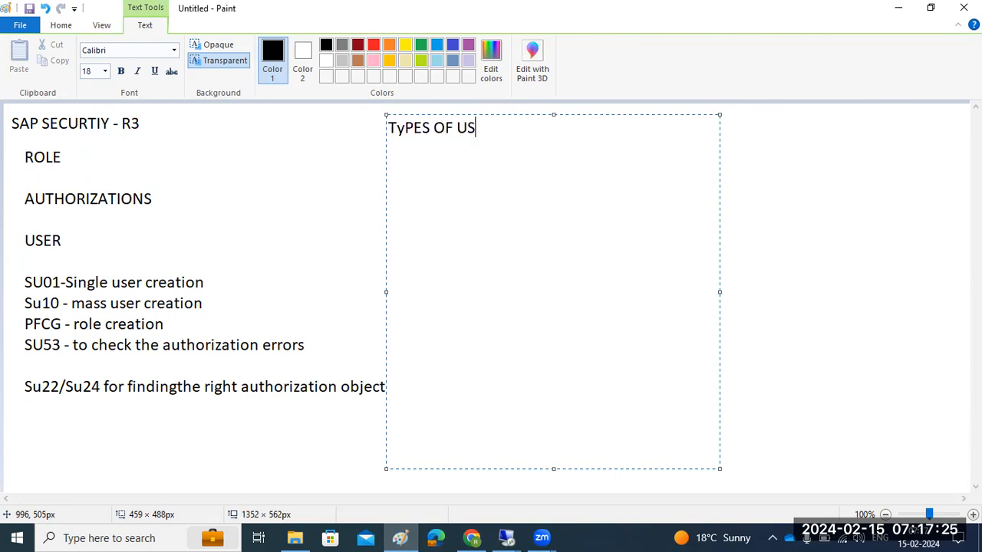
- After a blank line beneath the heading, list "1)DIALOG", "2)SYSTEM" and "3)SERVICE USER" on separate lines
key(Return)
key(Return)
text(1)
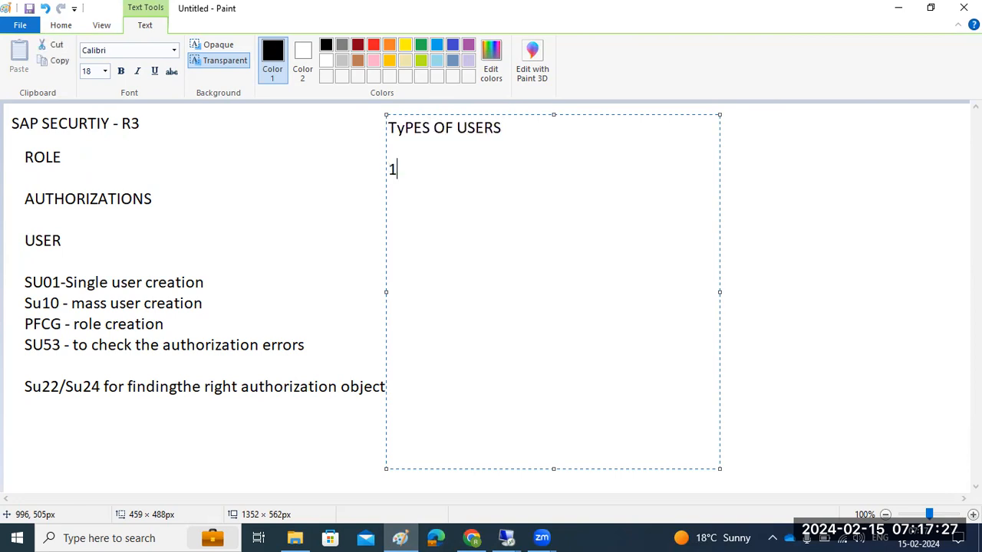
text()DIALOG )
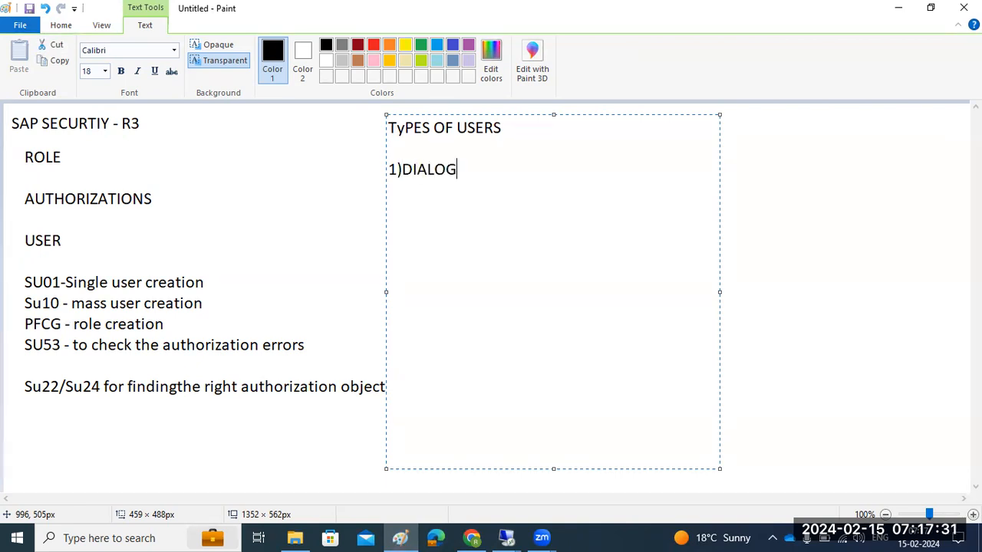
text(2)SYSTEM)
key(Return)
text(3)SERVIE)
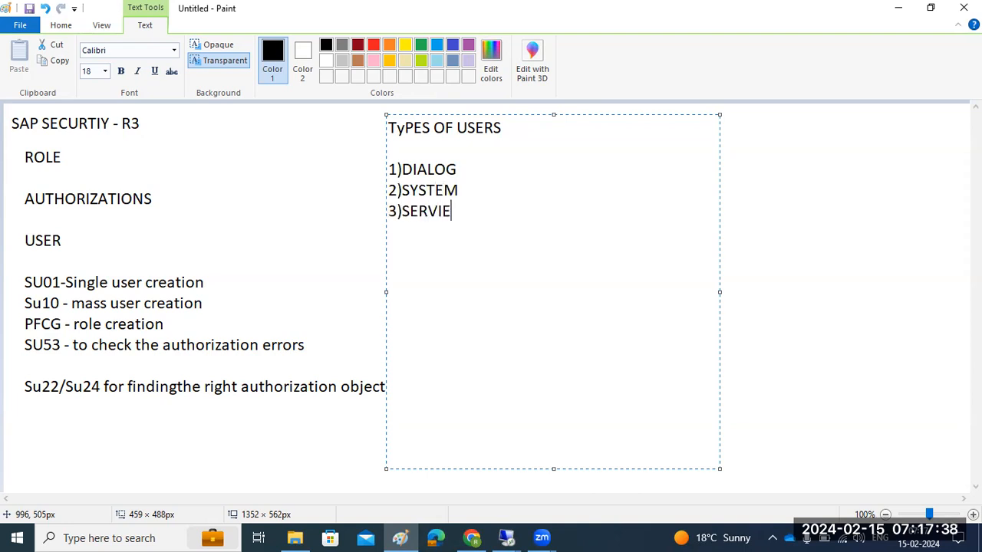
key(BackSpace)
text(CE USER )
text(4))
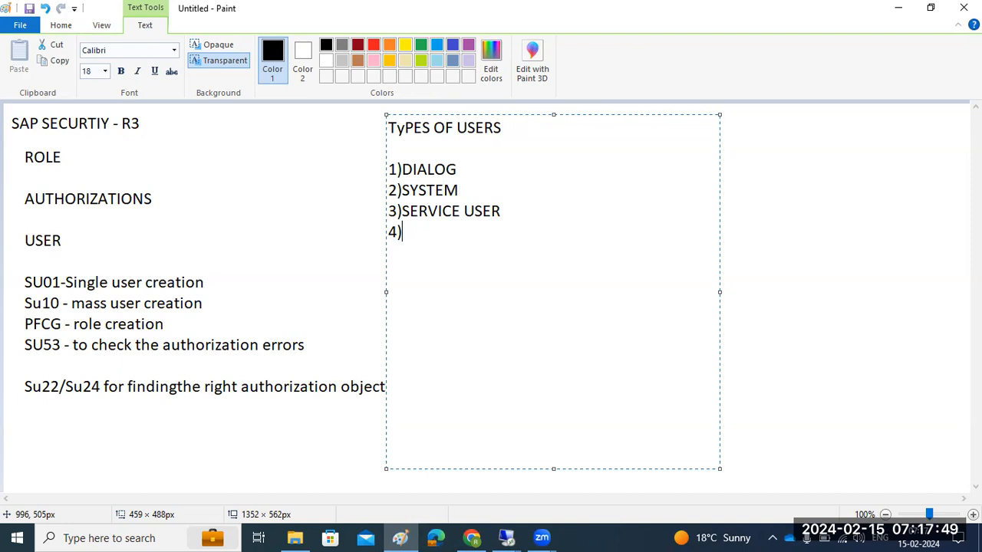
- Add the entries "4)Communication user" and "5)reference user" to the list of user types
text(Communication user)
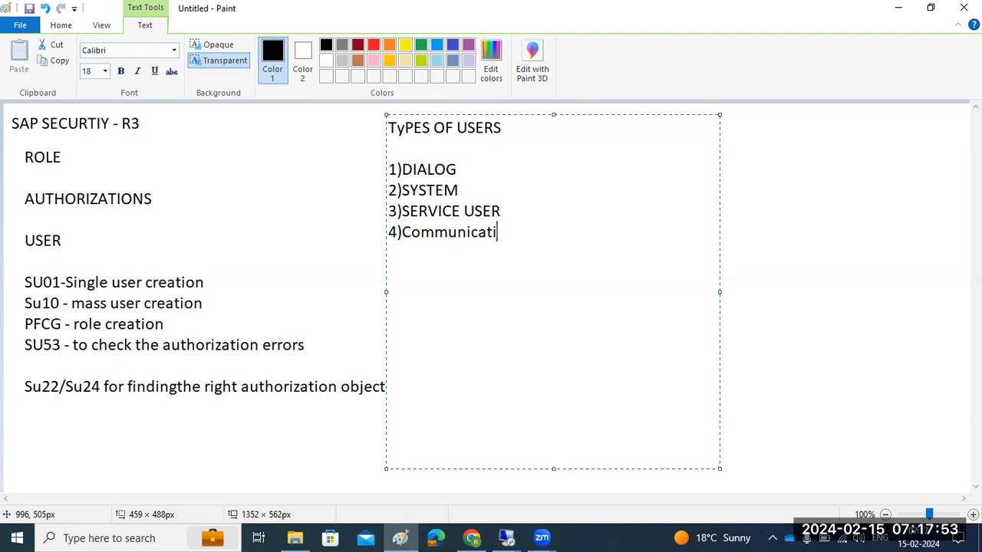
key(Return)
text(5))
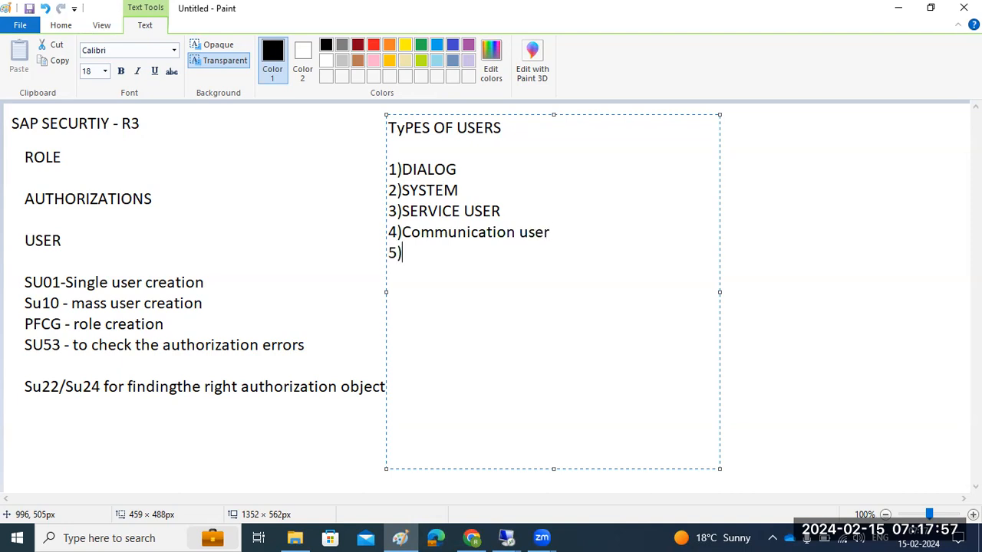
text(reference user)
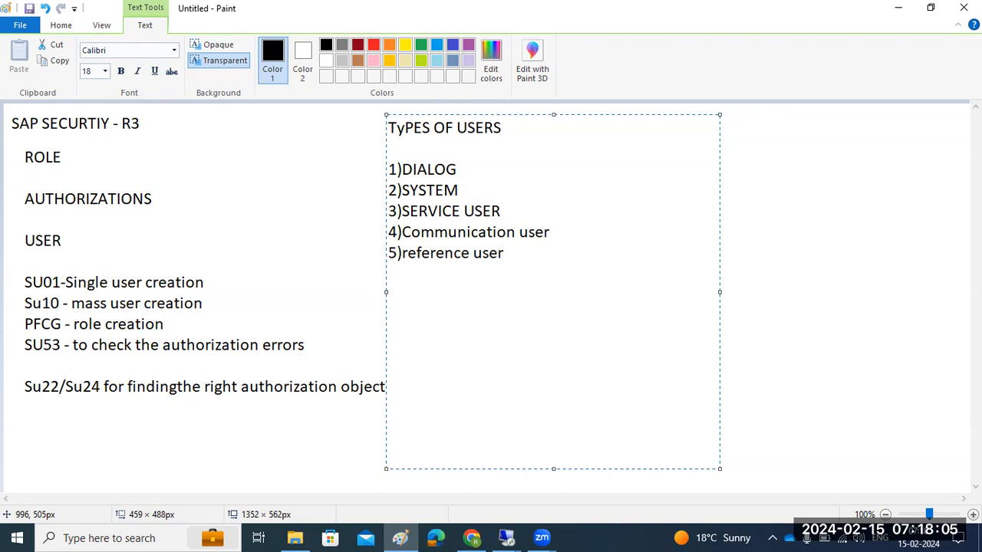
- Switch to the remote SAP session and examine the user type options for the TEST user
click(506, 537)
click(512, 494)
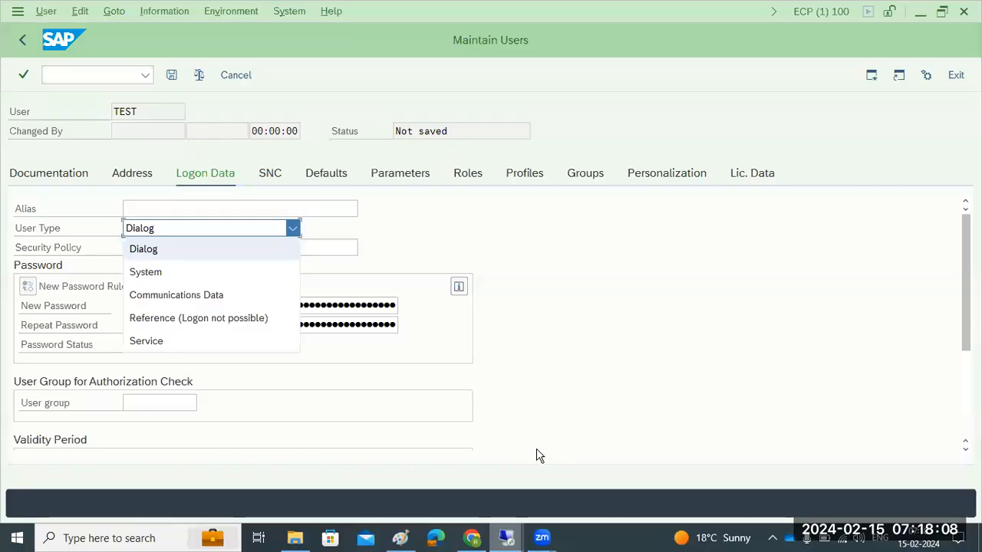
click(294, 230)
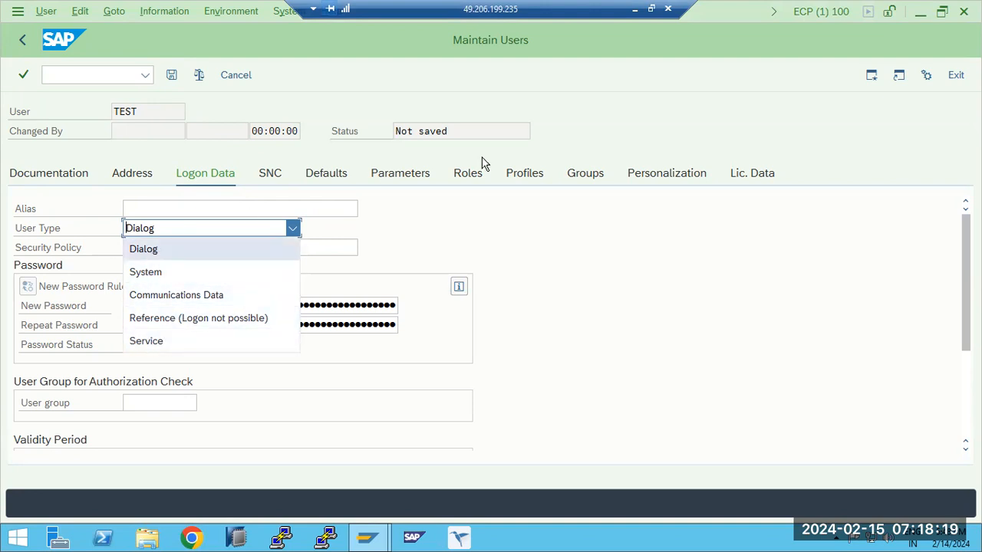
- Switch back to Paint and extend the DIALOG entry with "-human" and the SYSTEM entry with "-background jobs"
click(636, 9)
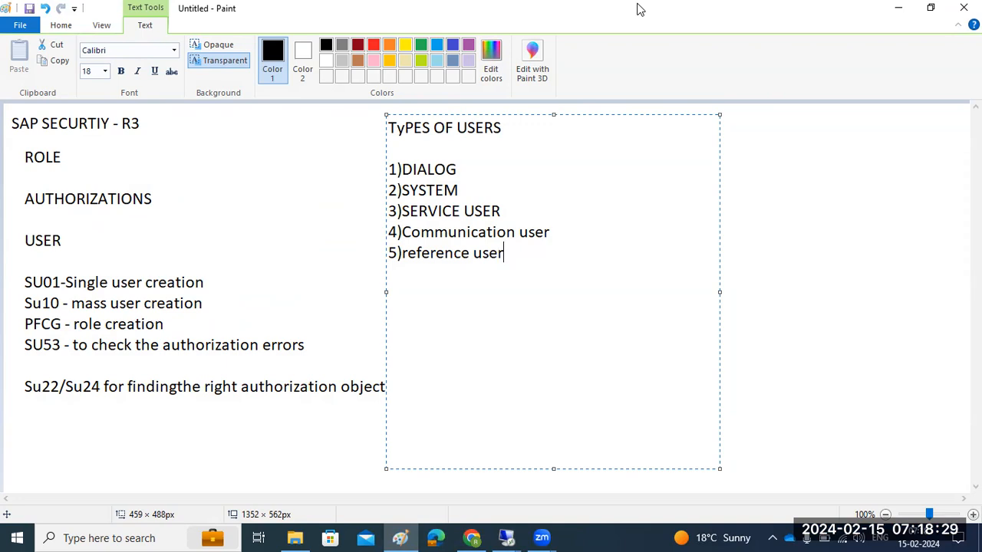
click(485, 166)
text(-human)
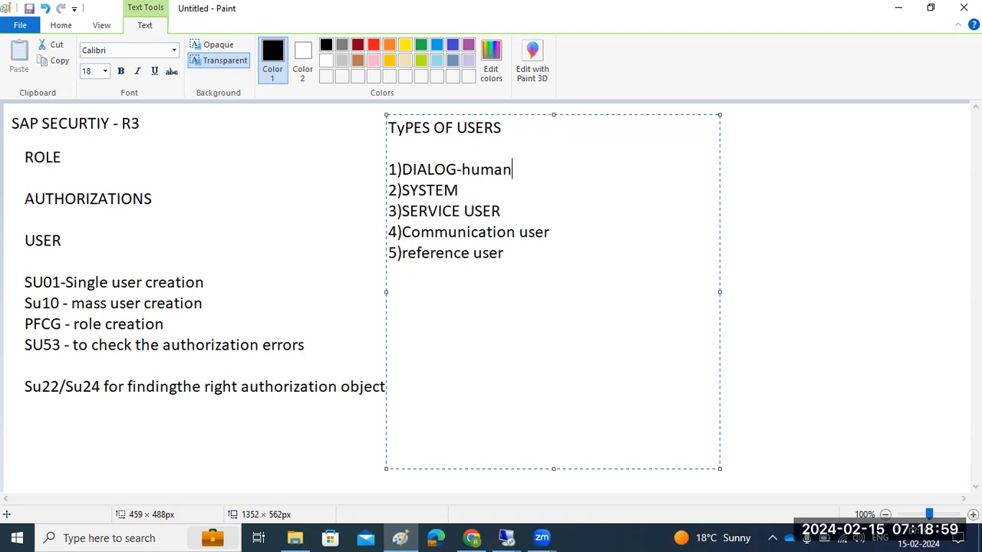
click(474, 192)
text(-background jobs)
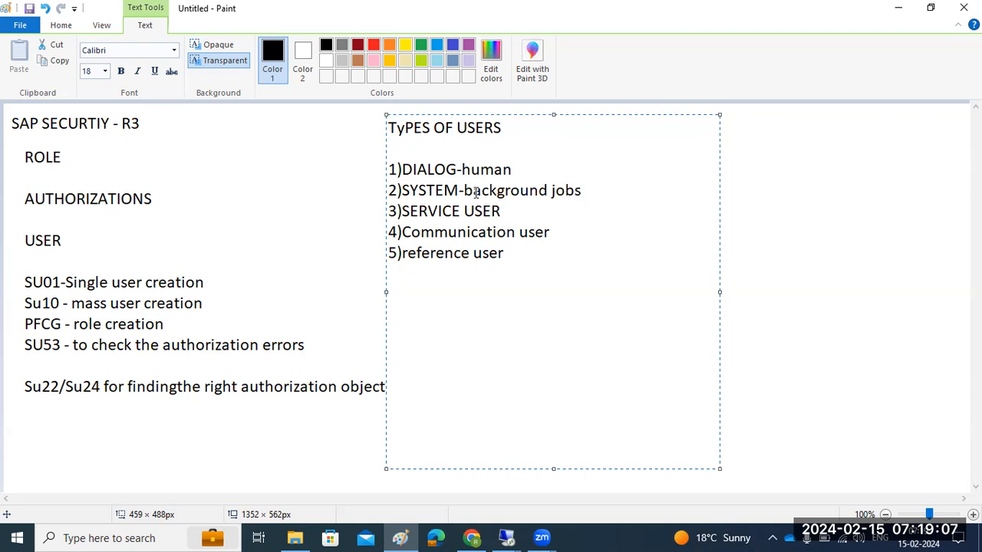
- Append a dash to the SERVICE USER entry in the list of user types
click(524, 213)
drag(520, 190, 573, 190)
click(535, 204)
text(-)
click(553, 233)
click(554, 249)
drag(513, 252, 391, 253)
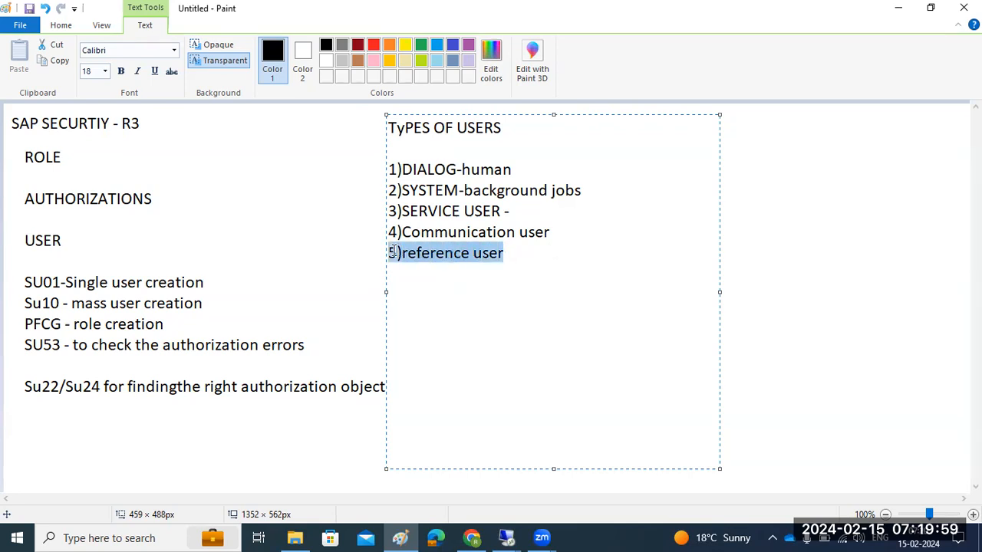
click(435, 169)
drag(434, 169, 480, 169)
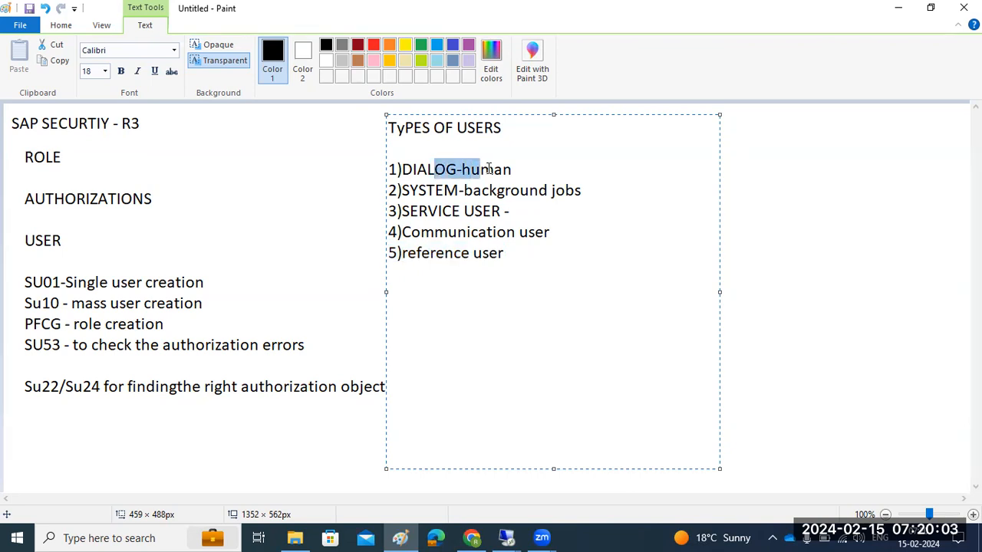
- Switch to the remote SAP session and enter the TEST user's new password in both password fields
mouse_move(506, 536)
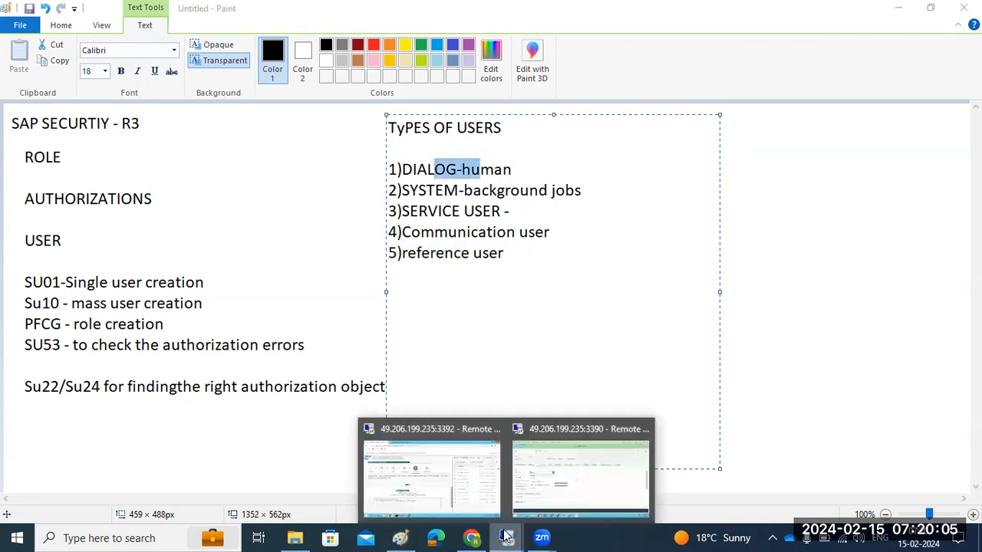
click(559, 466)
click(183, 305)
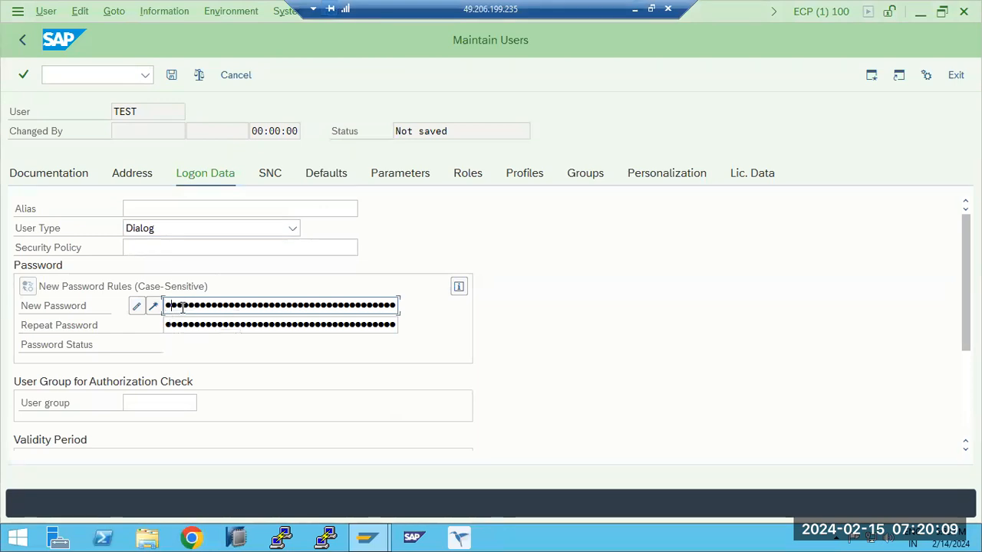
key(Tab)
text(••••••)
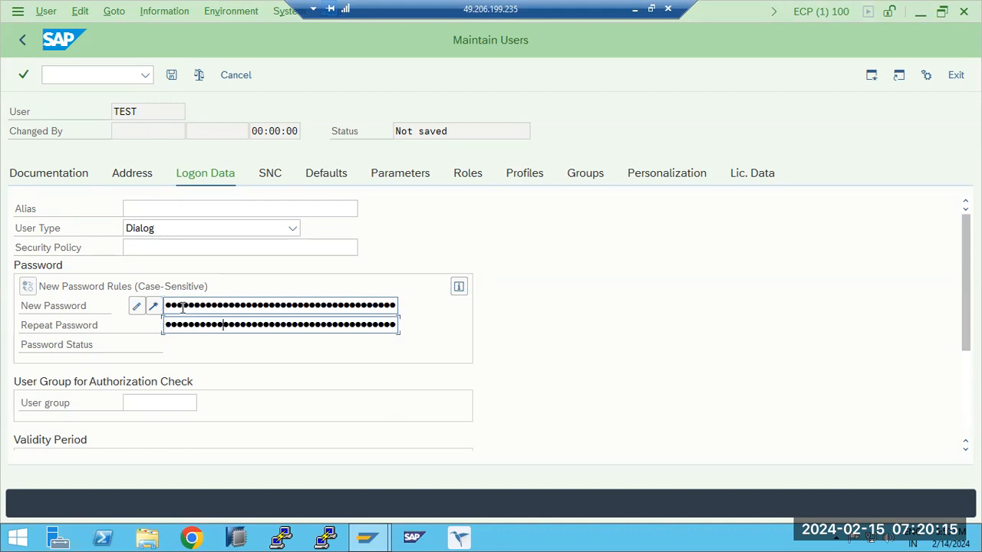
- Look up the user groups available for the authorization check and close the list without choosing one
click(142, 405)
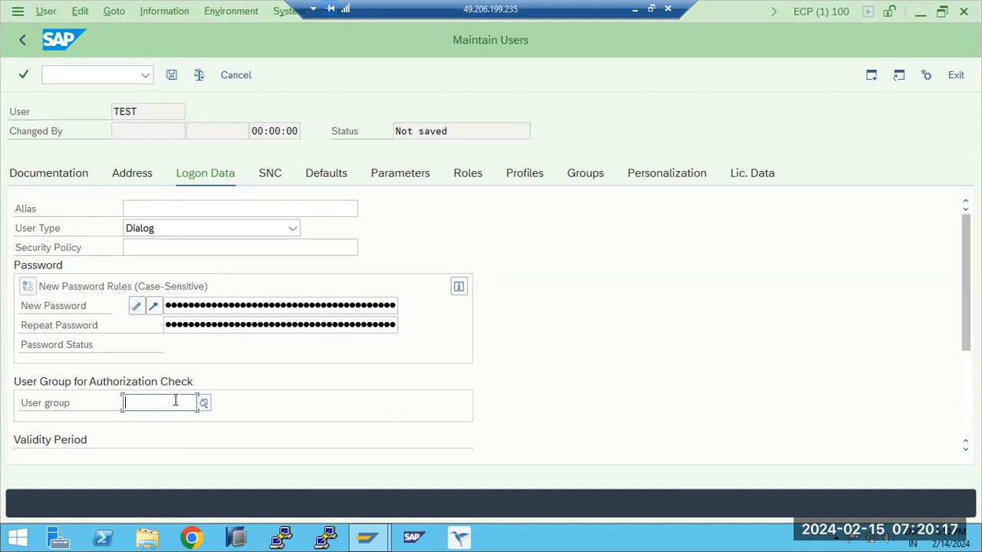
click(204, 404)
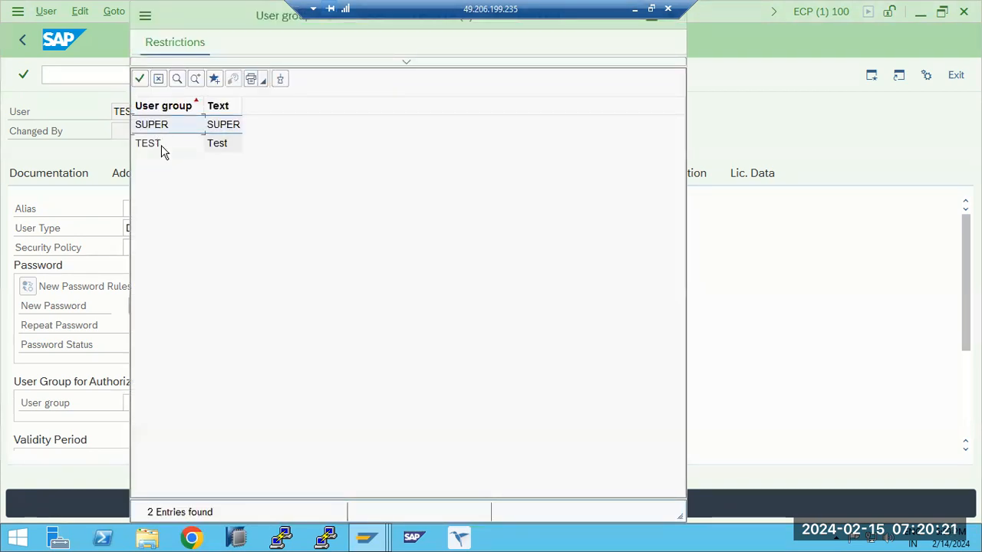
drag(180, 17, 227, 122)
click(716, 120)
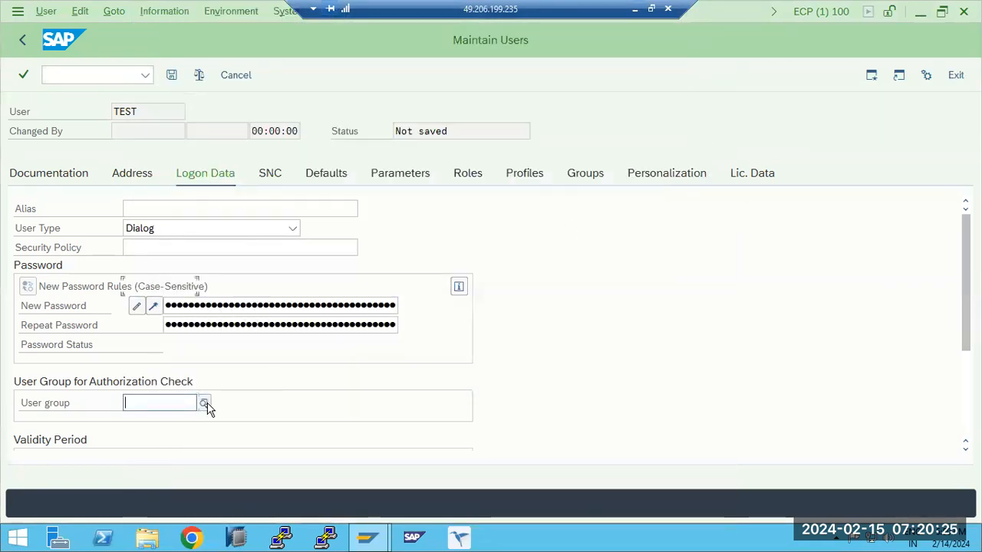
- Examine the validity period fields and the Valid To calendar, leaving both dates blank
scroll(205, 408, down, 3)
click(146, 307)
click(153, 324)
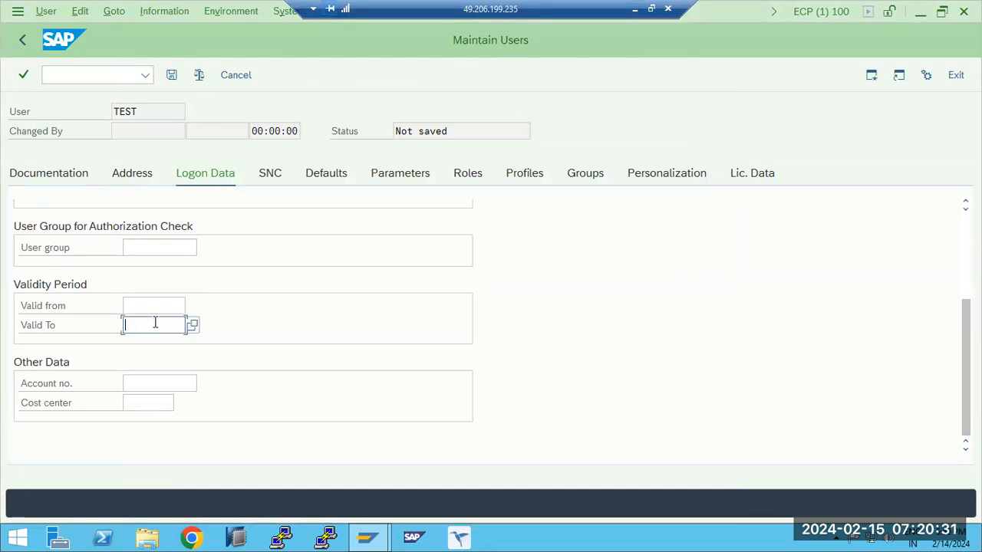
click(192, 325)
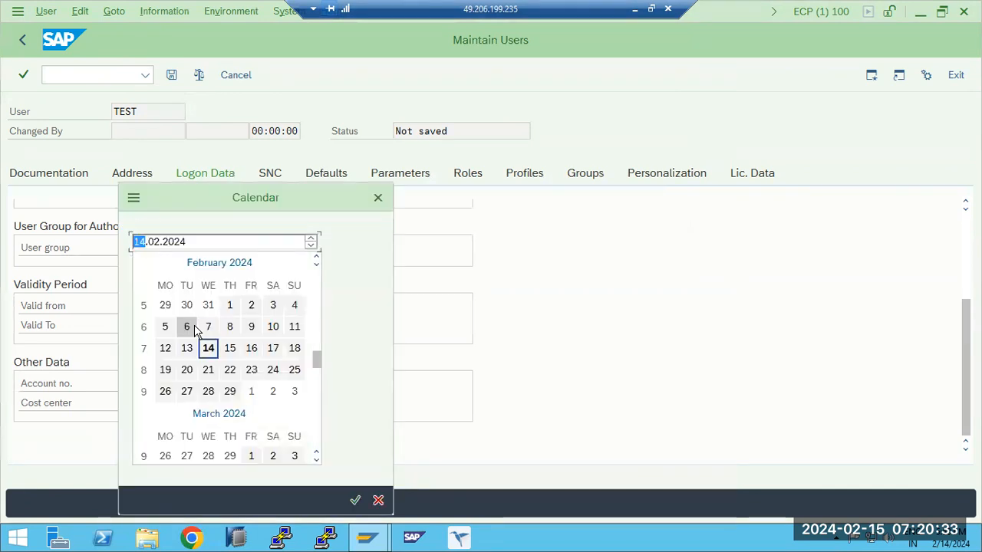
click(376, 204)
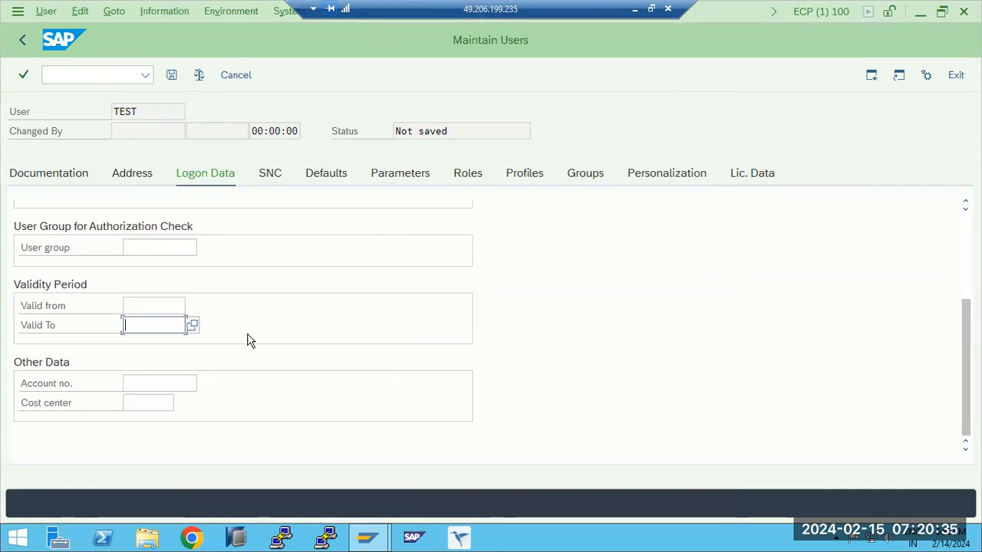
- Review the user's SNC and default settings, including logon language, date format and time format options, and the spool output device
scroll(296, 234, up, 3)
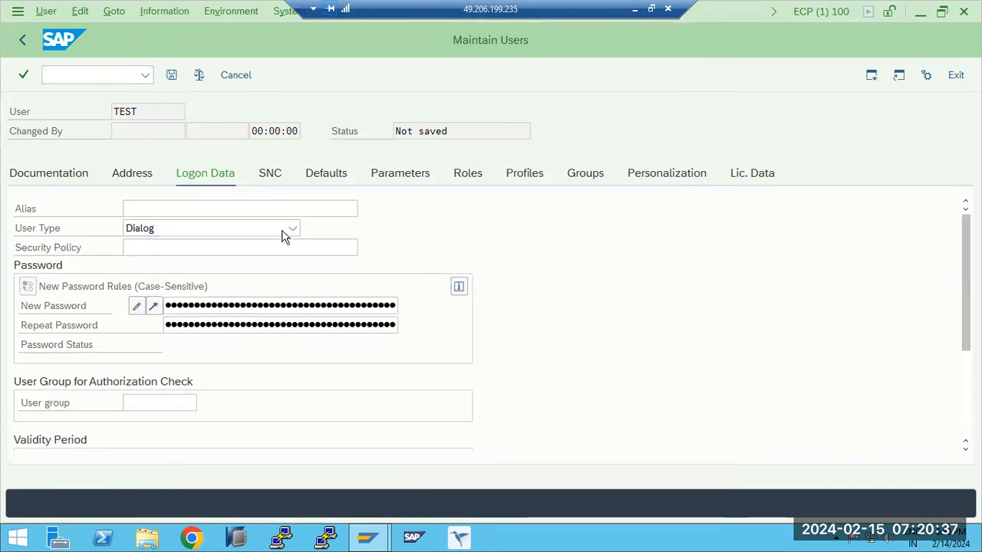
click(276, 176)
click(322, 179)
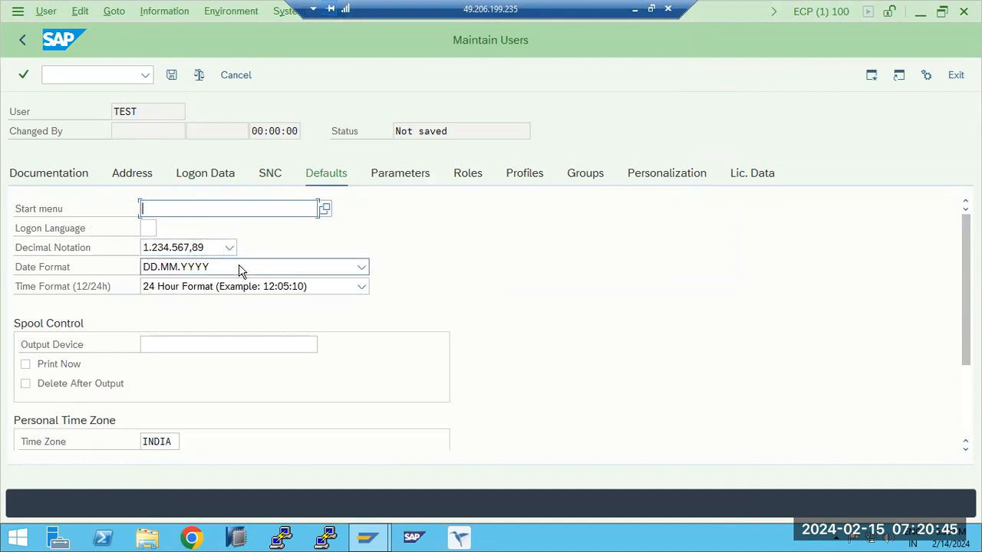
click(146, 229)
click(183, 266)
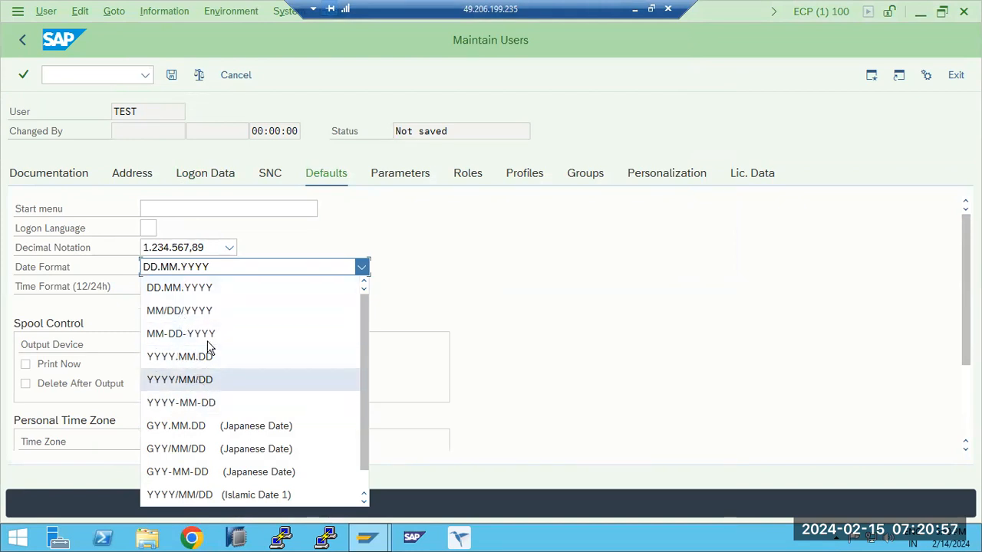
click(585, 267)
click(238, 289)
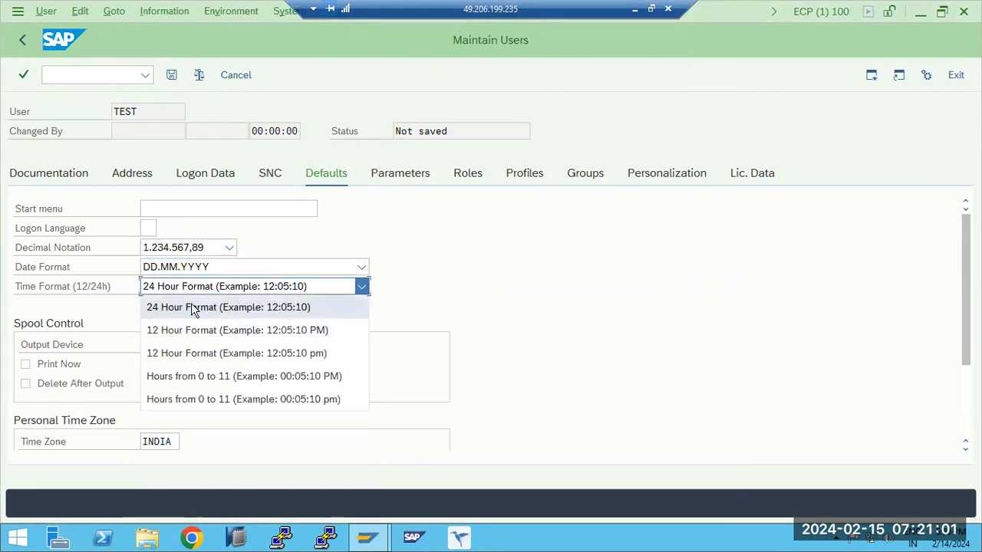
click(600, 292)
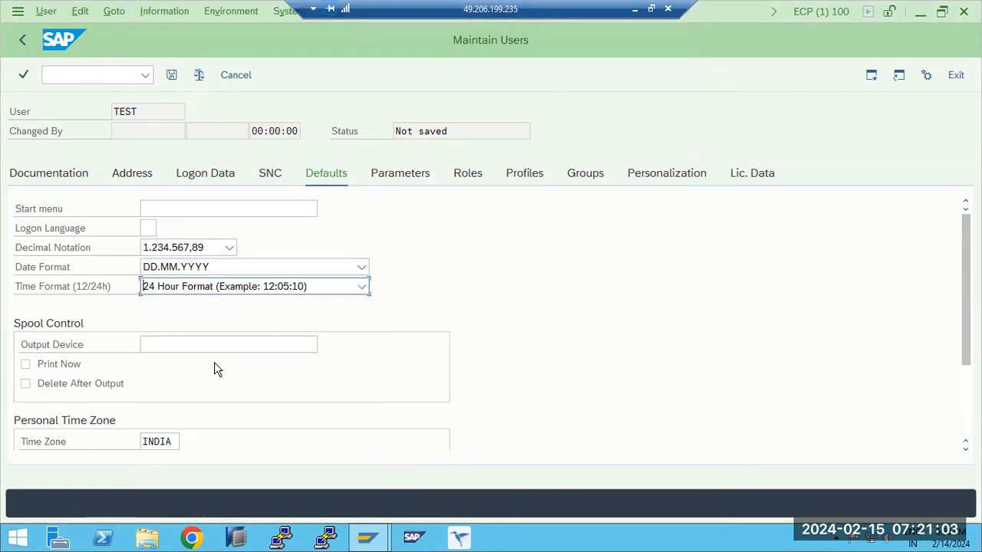
scroll(215, 362, down, 2)
click(165, 227)
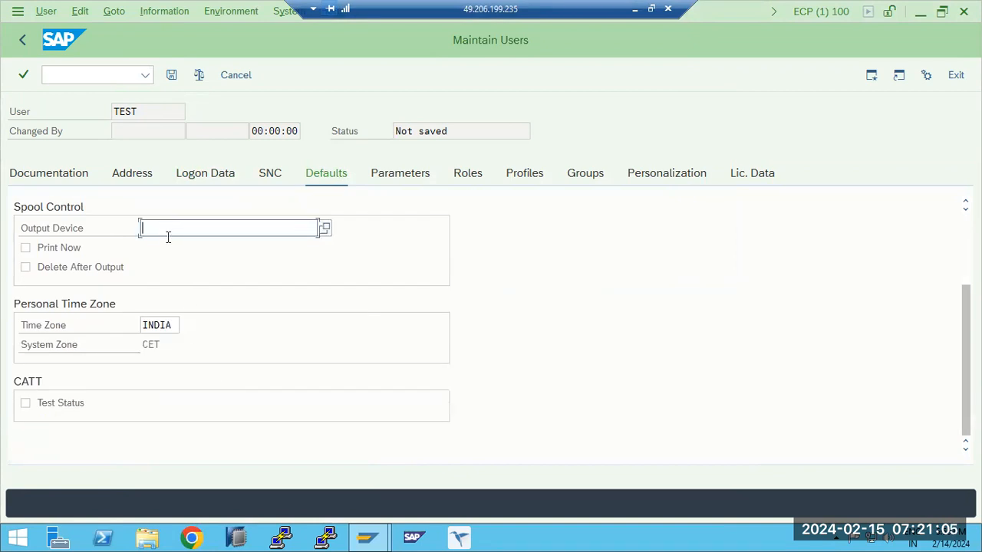
- Review the TEST user's personal time zone setting and the SET/GET parameter table without changing anything
click(168, 324)
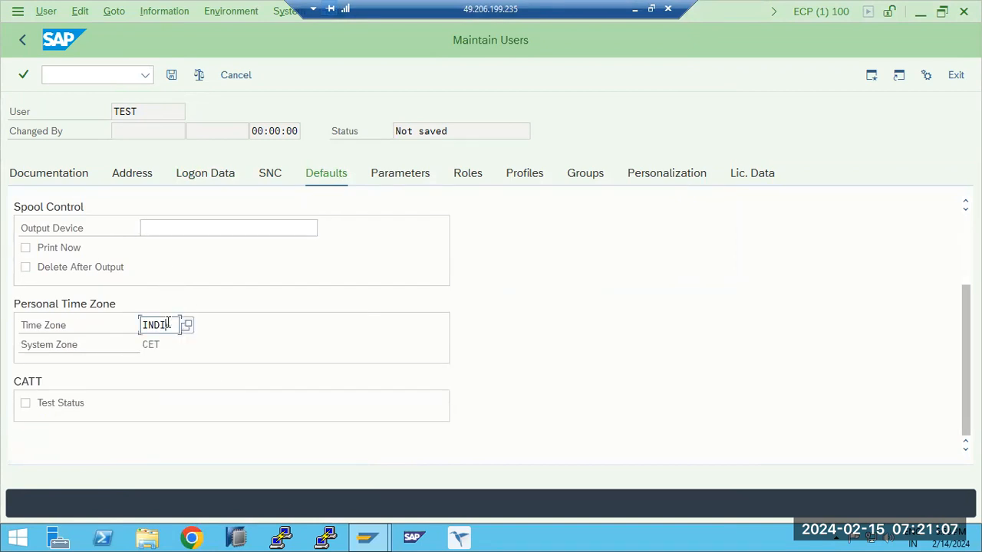
click(395, 178)
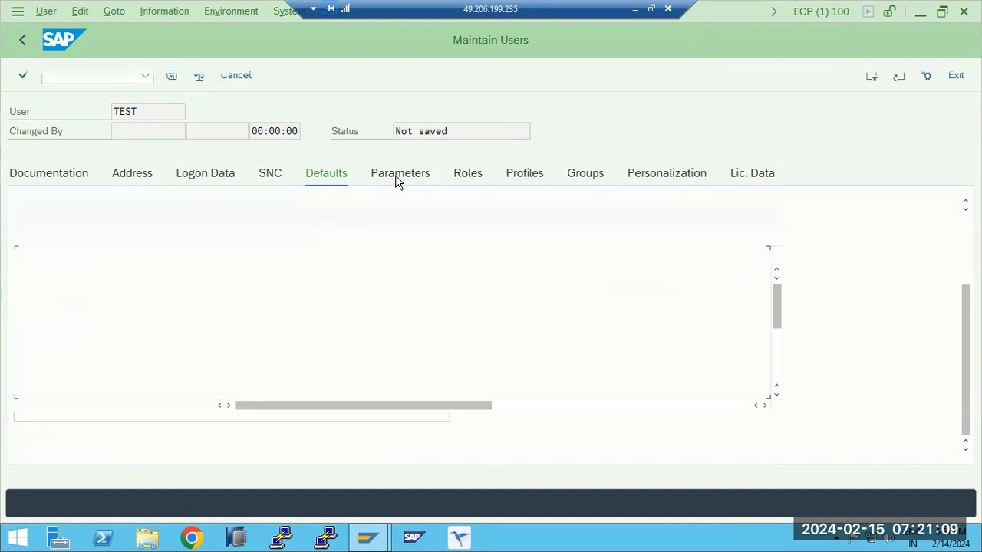
click(321, 184)
click(394, 179)
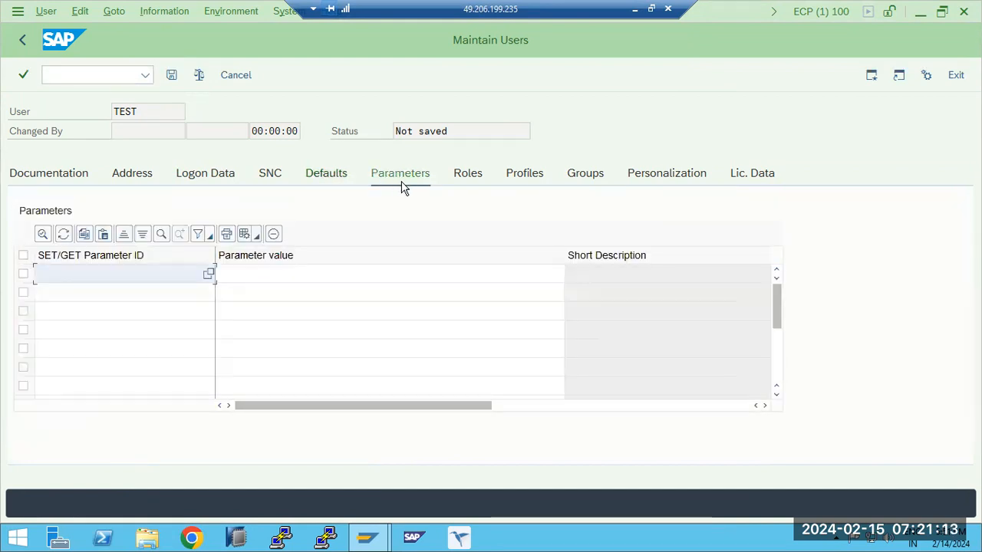
- Look up the single roles available for the TEST user's role assignments and close the list without choosing one
click(463, 179)
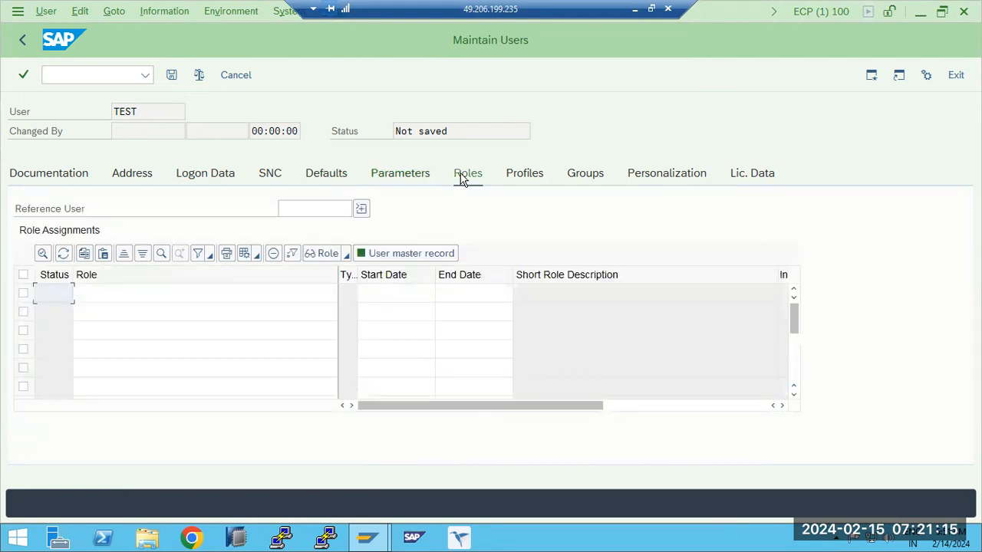
click(230, 291)
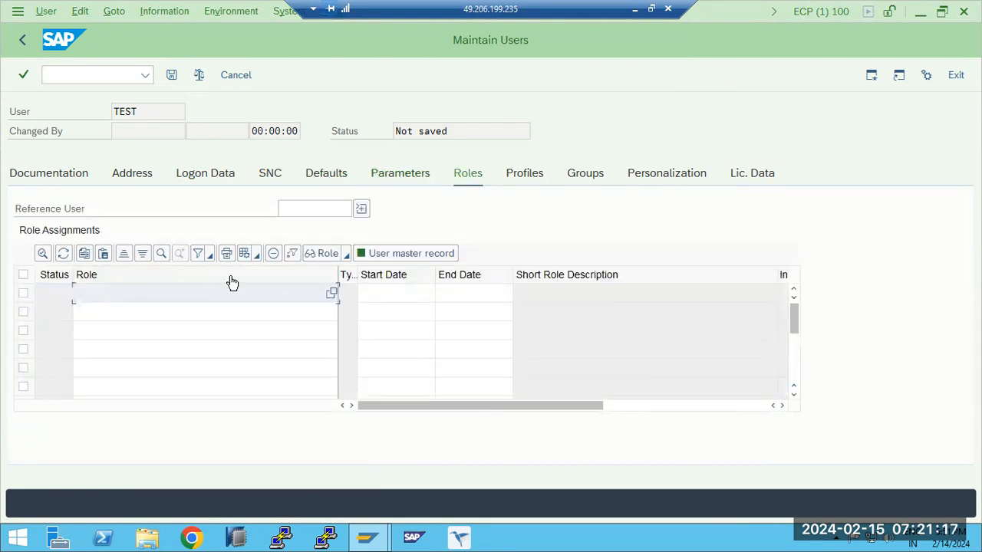
click(332, 294)
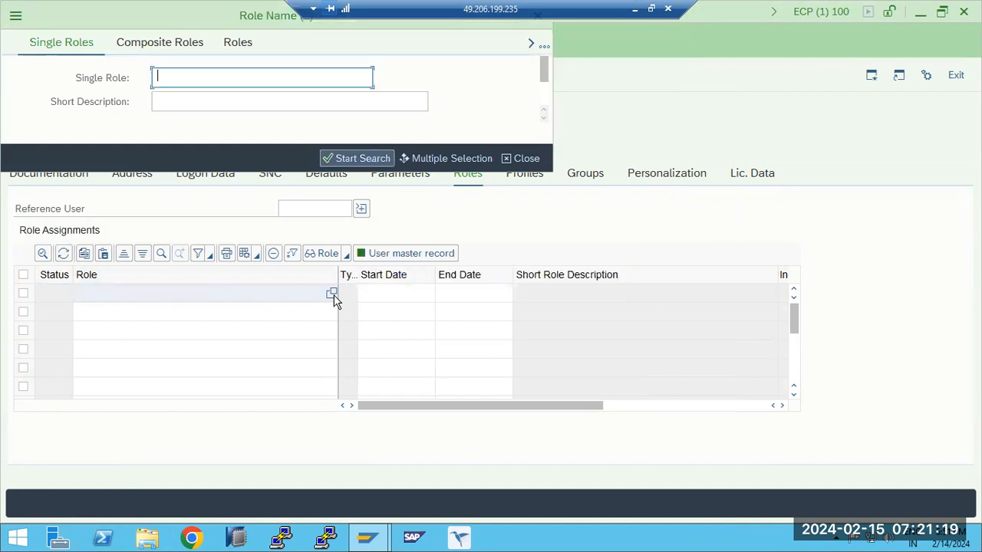
click(336, 157)
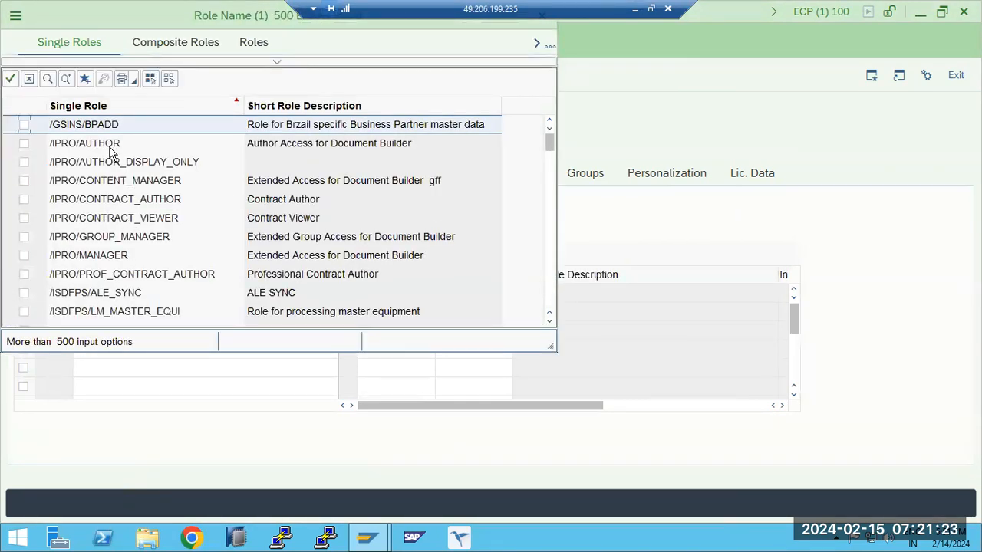
scroll(122, 184, down, 10)
scroll(158, 273, down, 10)
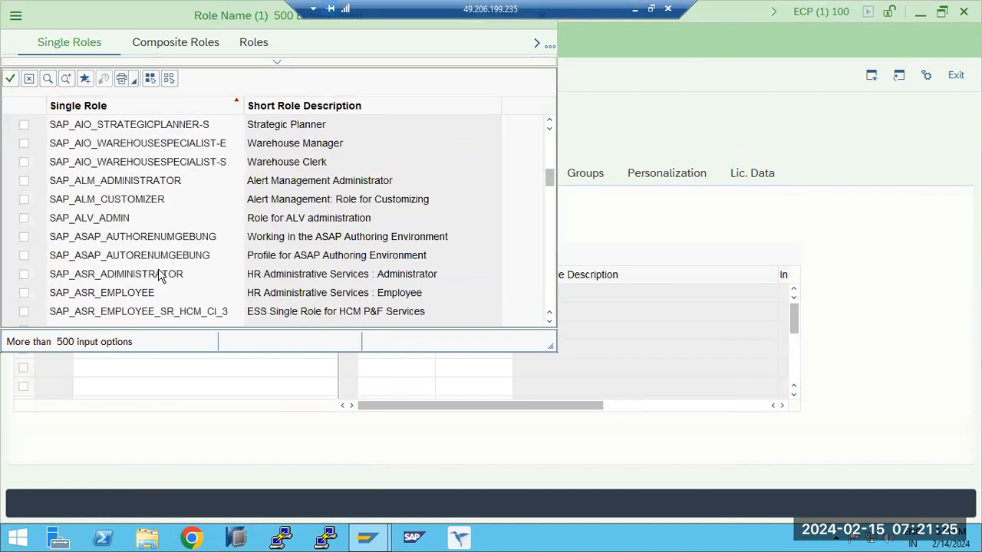
drag(215, 14, 257, 88)
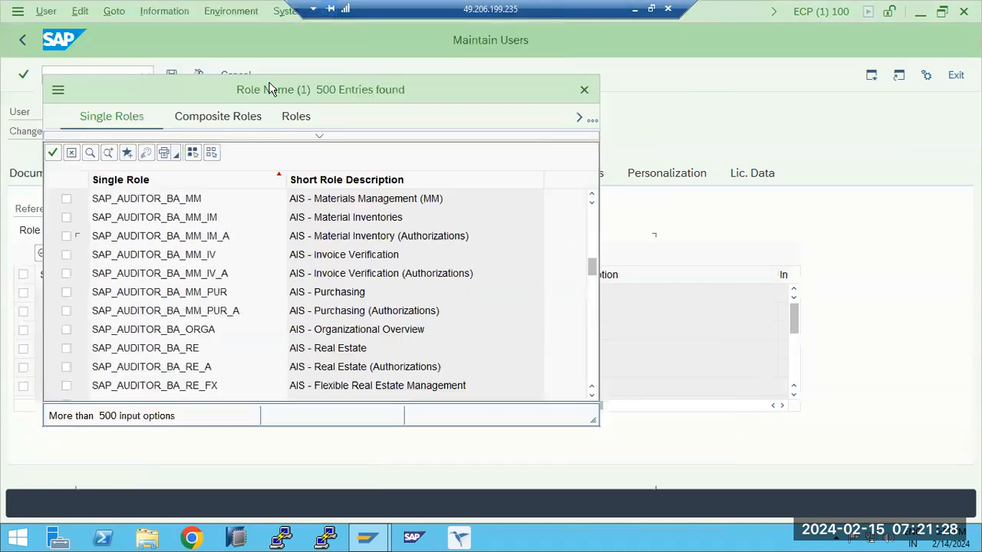
click(583, 90)
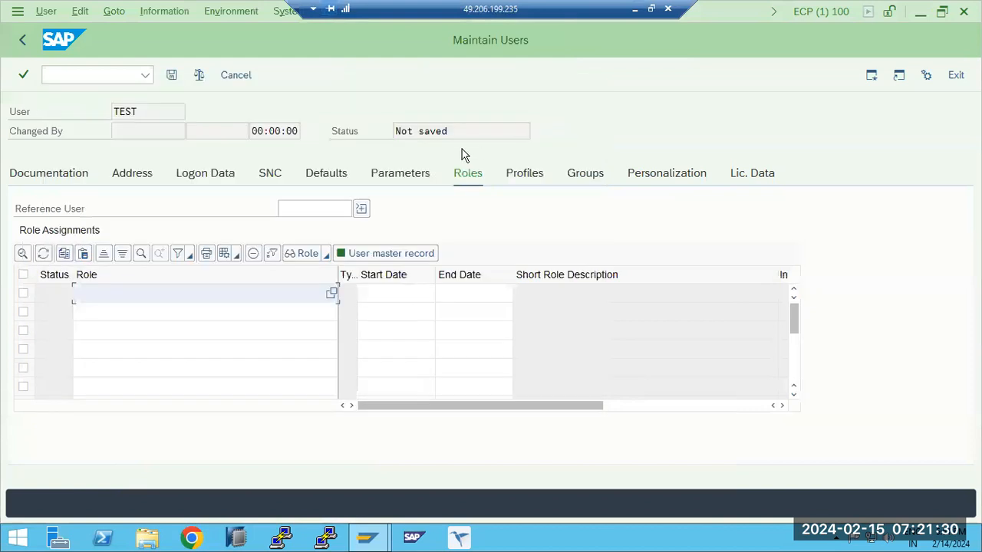
- Save the new user TEST and open another connection to the SAP ECC production system
click(169, 76)
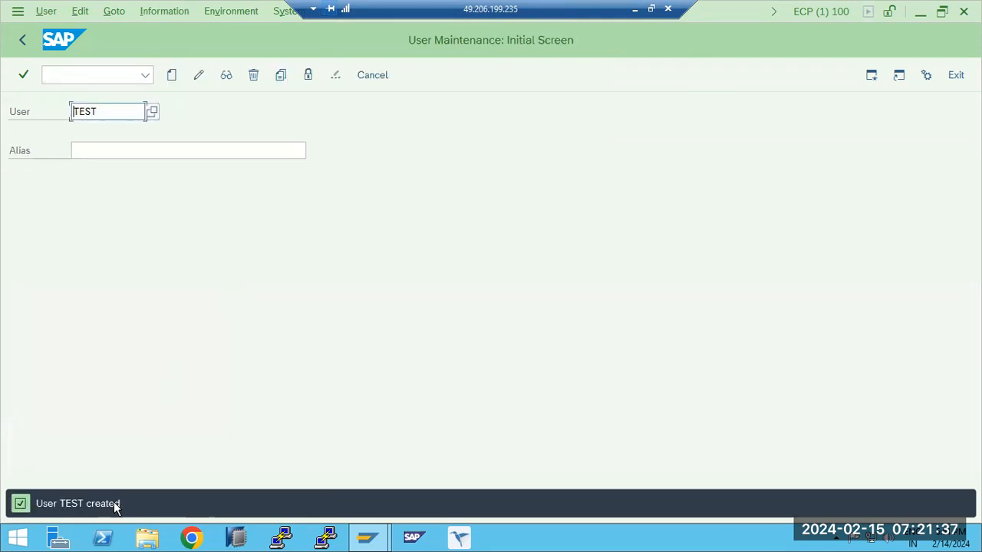
mouse_move(355, 528)
click(295, 444)
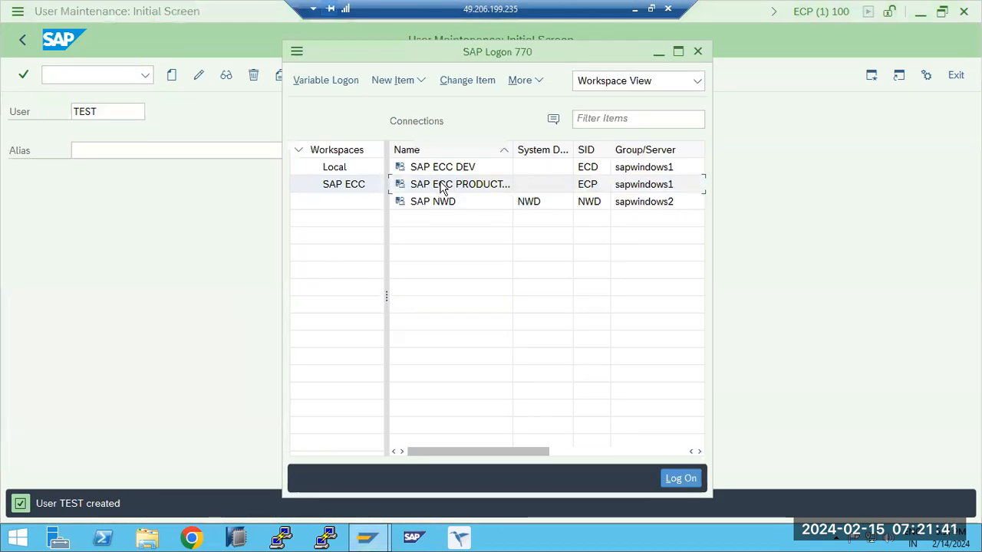
double_click(443, 188)
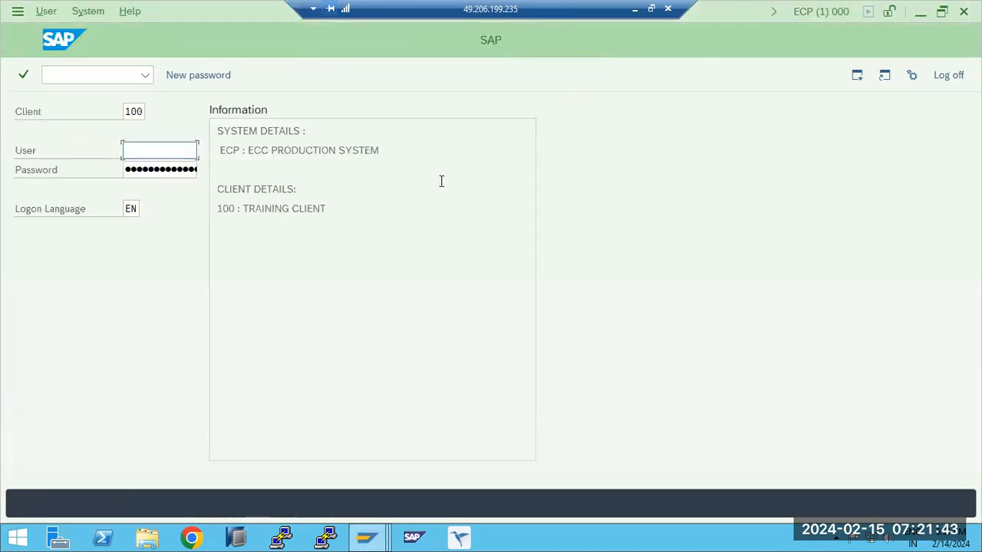
- Log on as user test with its password, set a new password in both fields, and accept the copyright notice
text(test)
key(Tab)
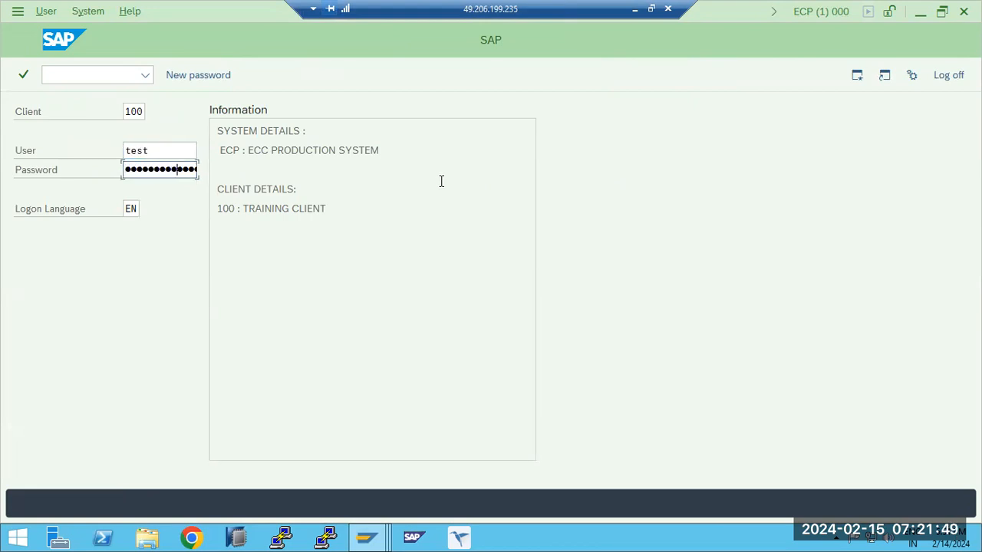
key(Return)
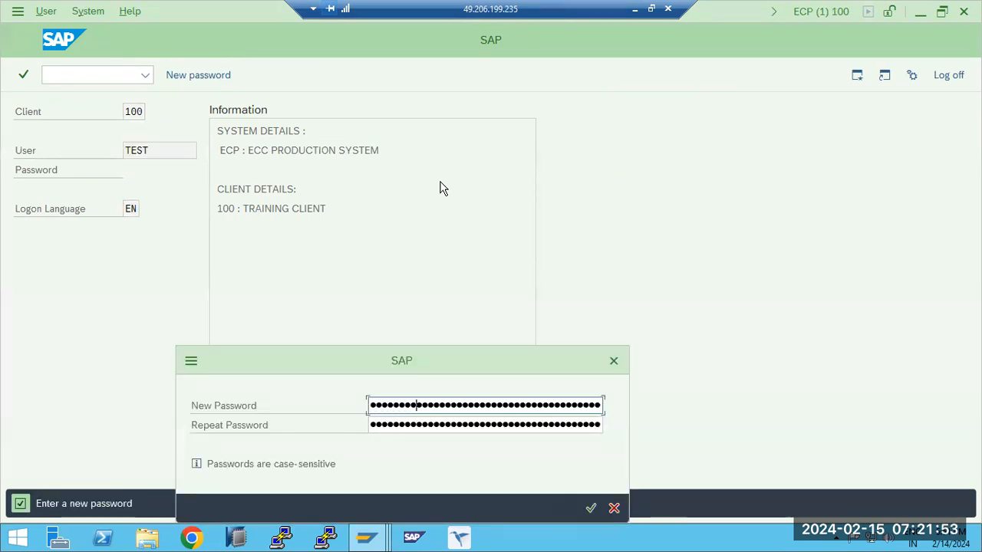
key(Tab)
text(•)
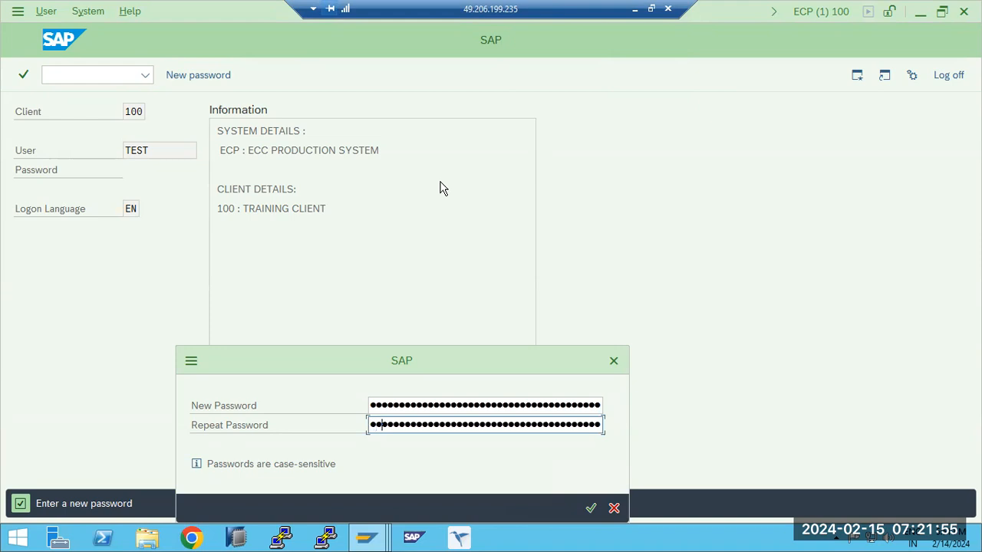
key(Return)
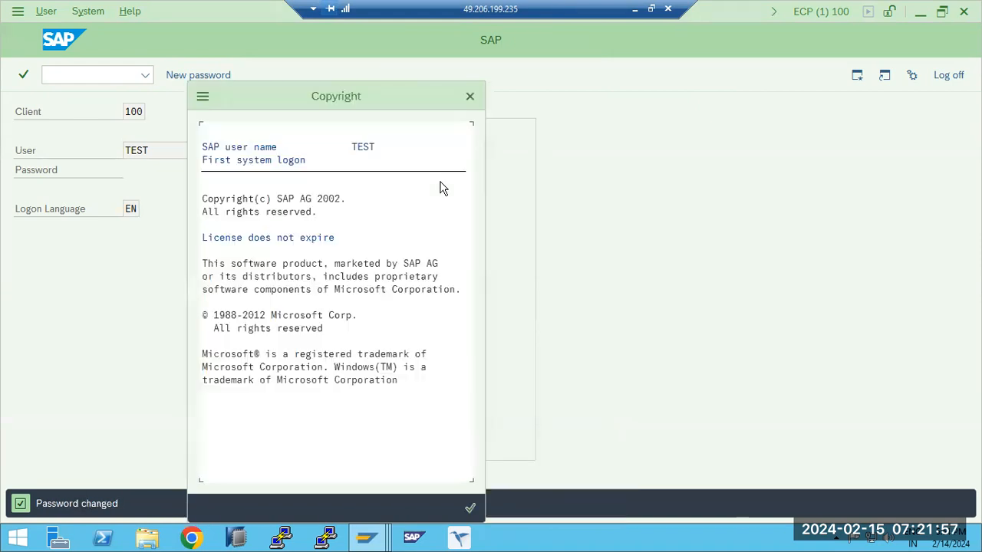
key(Return)
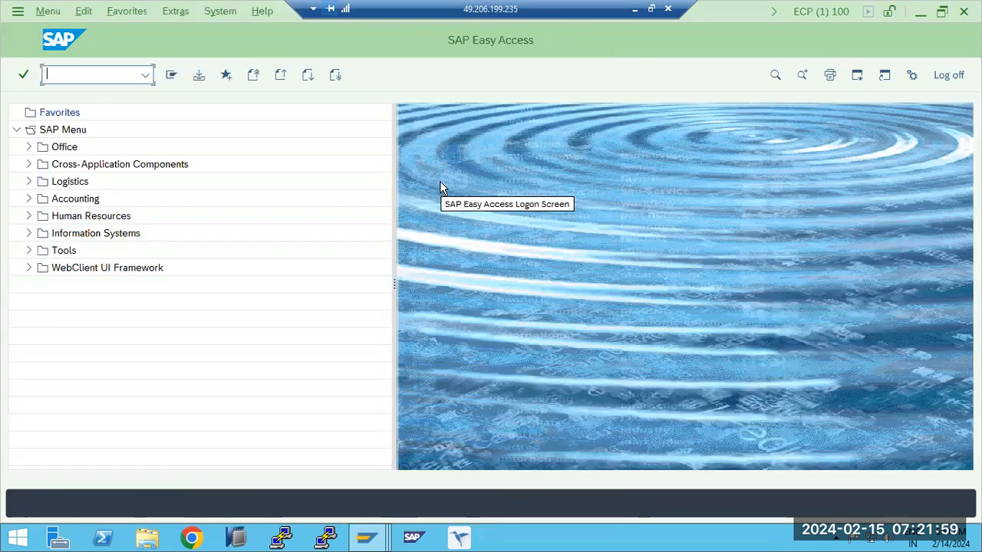
- Try to run transactions SM50, ST22, SM21 and SM51 as the TEST user
text(sm50)
key(Return)
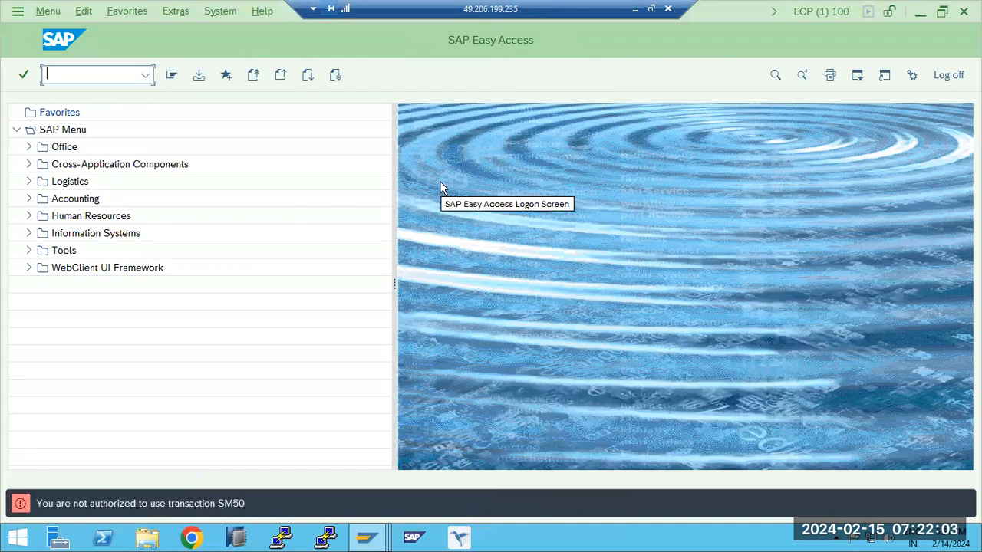
text(st22)
key(Return)
text(sm21)
key(Return)
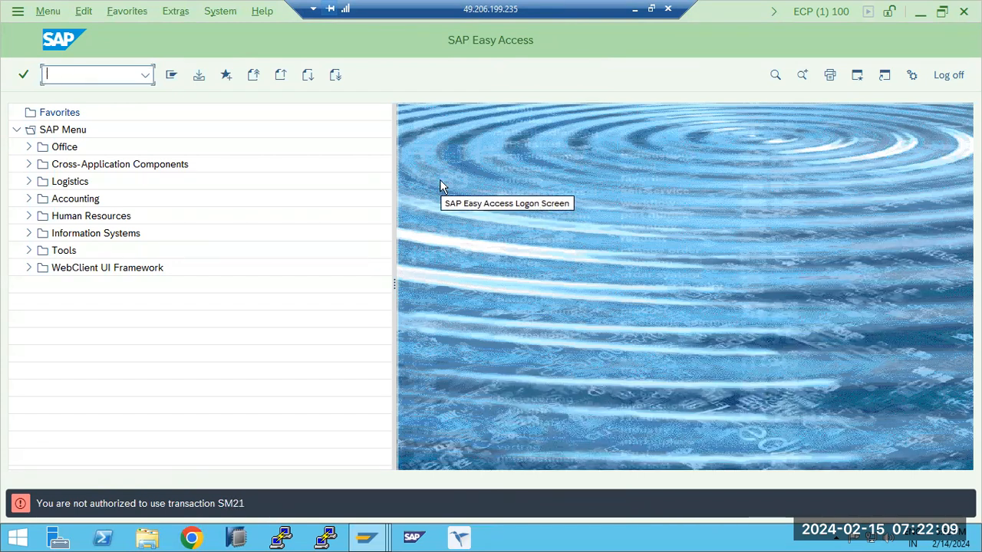
text(sm51)
key(Return)
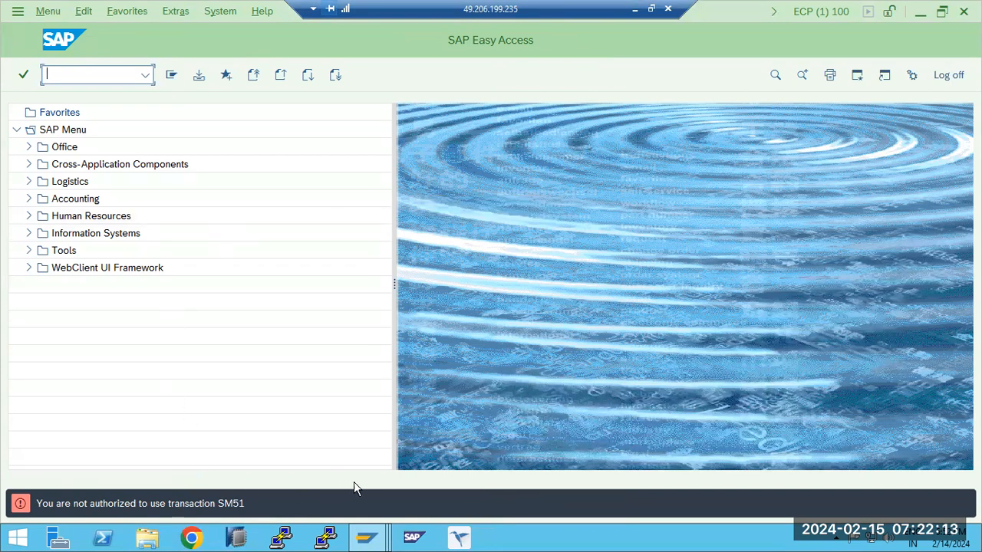
- Switch back to the administrator's user maintenance session, open user TEST for changing, and review its parameters and role assignments
mouse_move(367, 536)
click(376, 499)
click(198, 74)
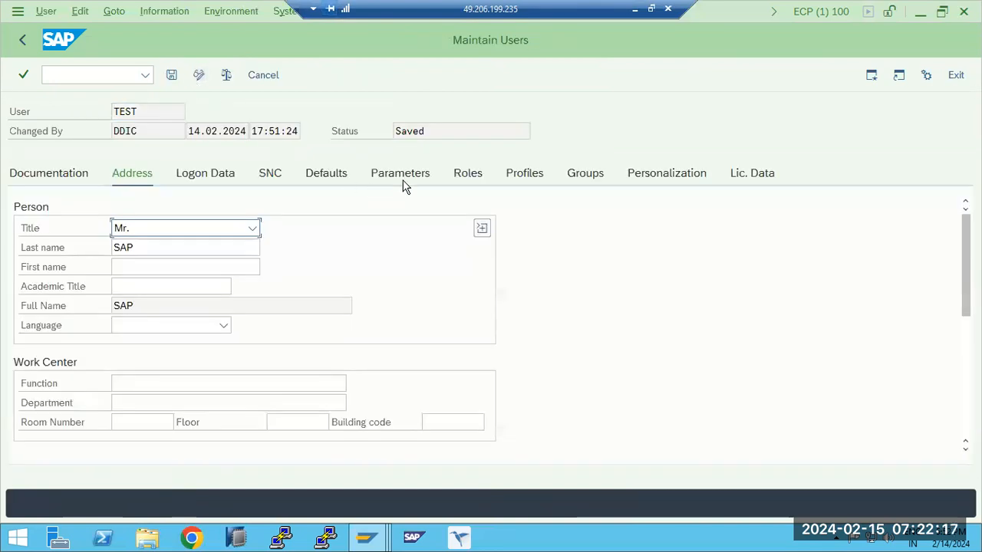
click(410, 175)
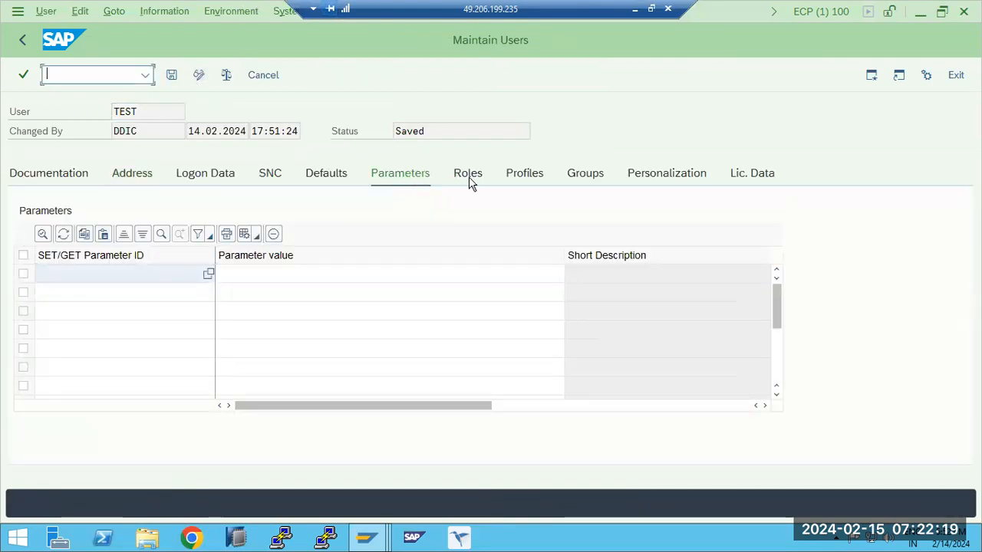
click(469, 175)
click(465, 174)
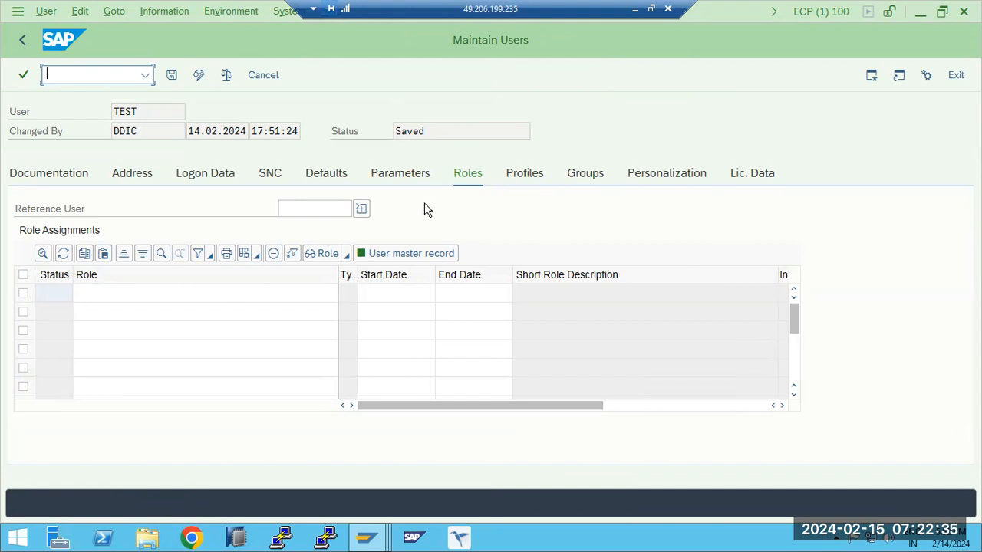
click(366, 537)
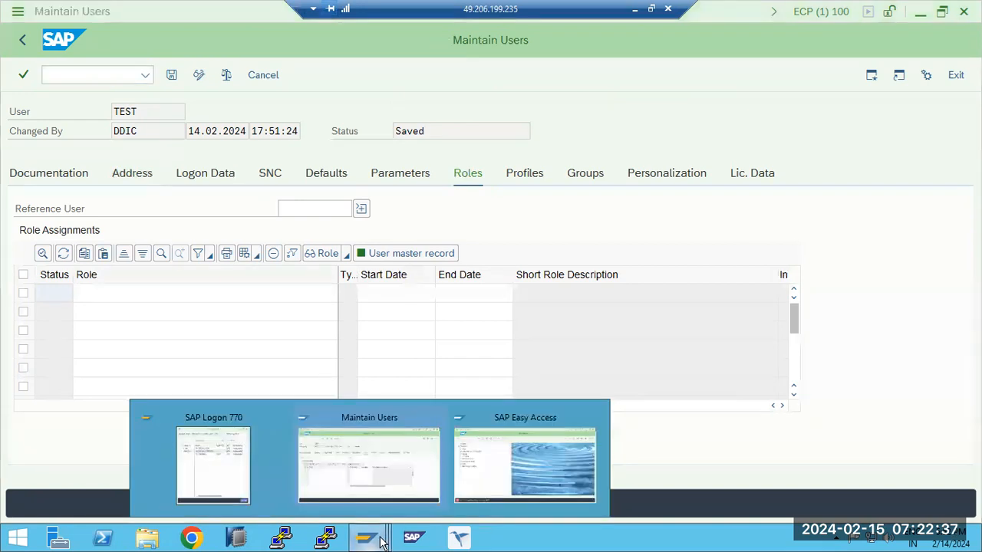
click(379, 485)
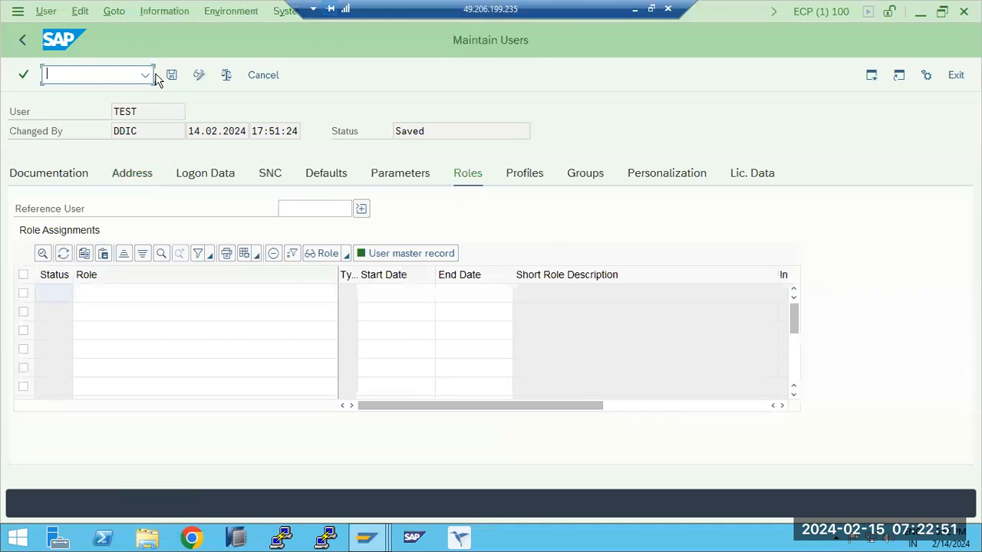
- Leave the TEST user's maintenance screen and start role maintenance with transaction code /npfcg
click(31, 39)
key(ctrl+slash)
text(/npfcg)
key(Return)
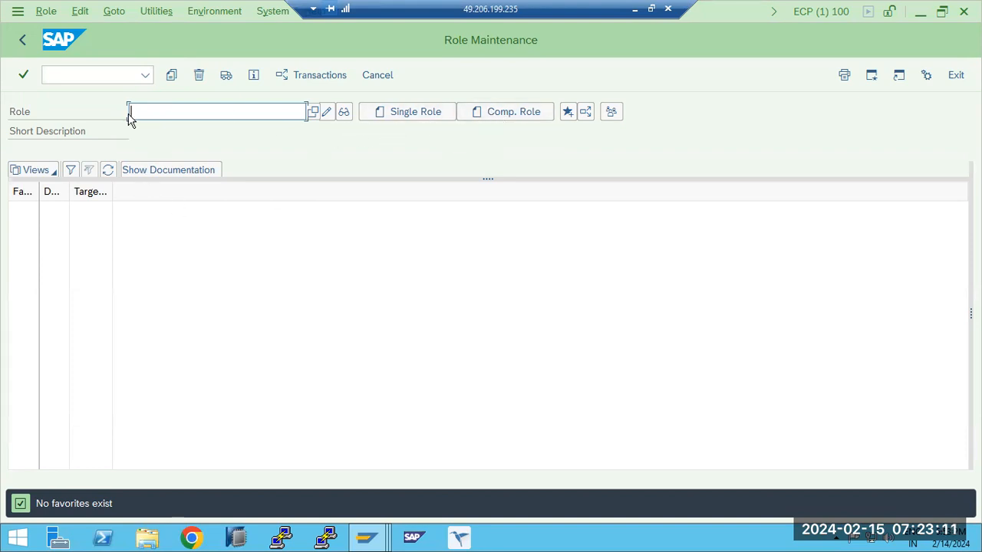
- Create a single role named Z_BASIS_FRESHER
text(_BASIS_FRESHER)
key(Return)
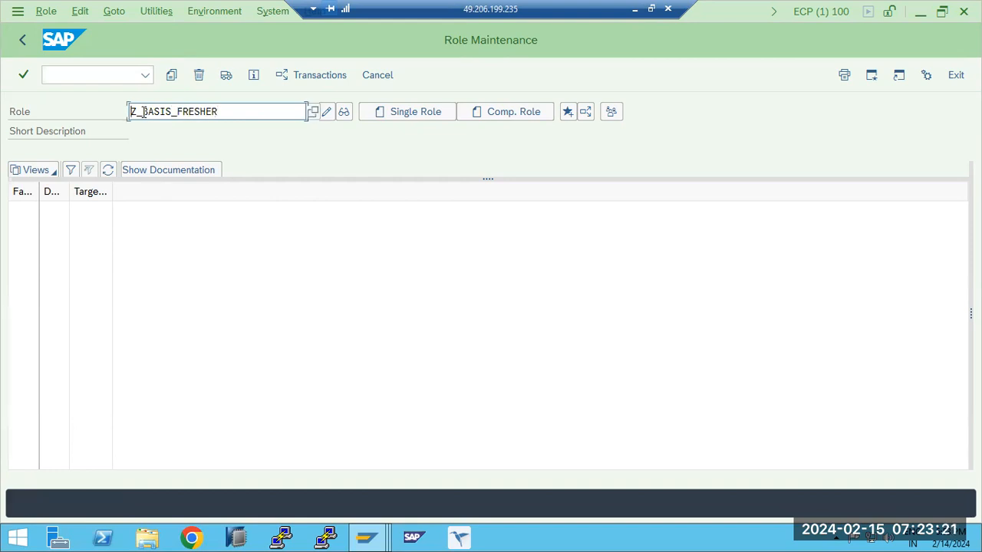
click(400, 119)
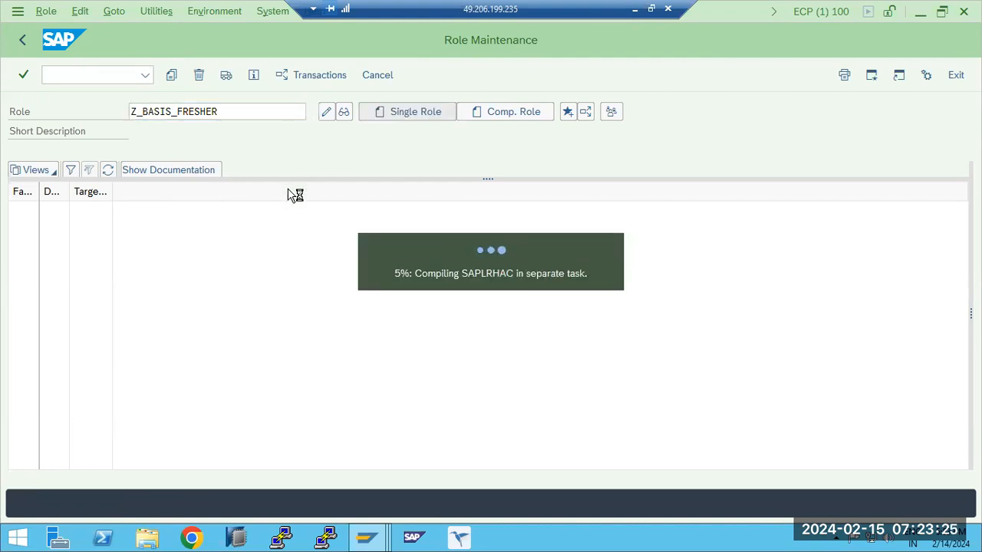
- Copy the role name Z_BASIS_FRESHER into the role's description and save the role
drag(219, 131, 121, 137)
key(ctrl+c)
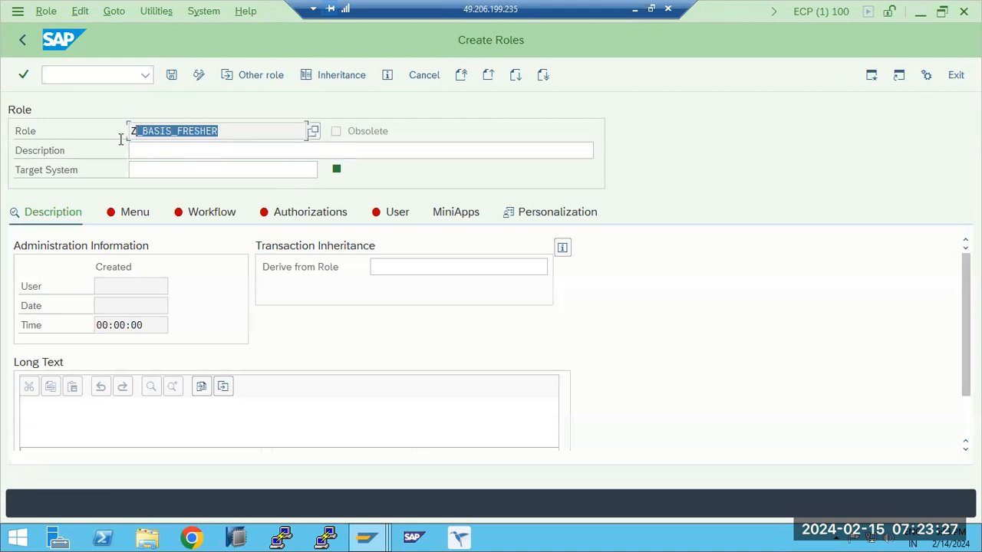
click(165, 158)
key(ctrl+v)
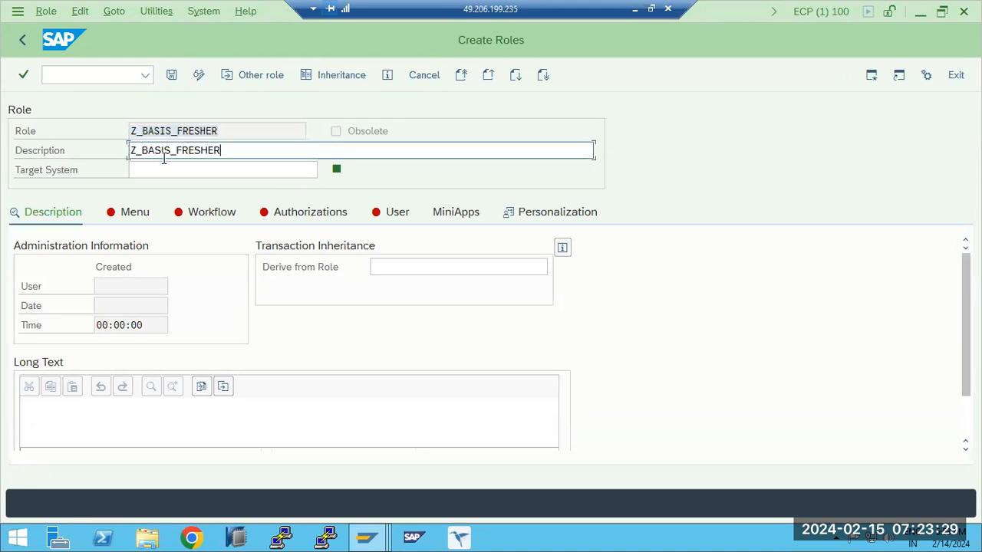
key(Return)
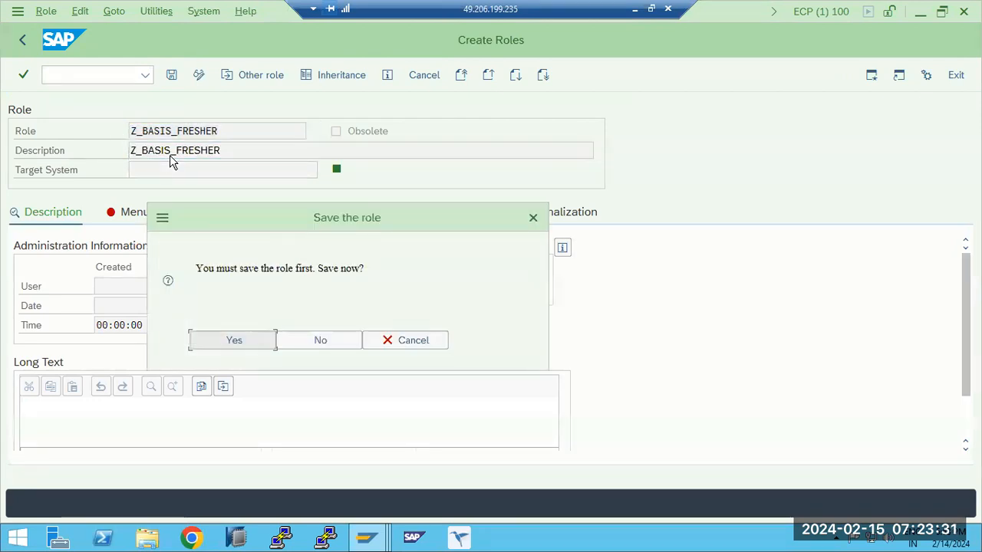
click(257, 342)
- Start assigning transactions to the Z_BASIS_FRESHER role menu and enter transaction codes SM50 and SM51
click(127, 214)
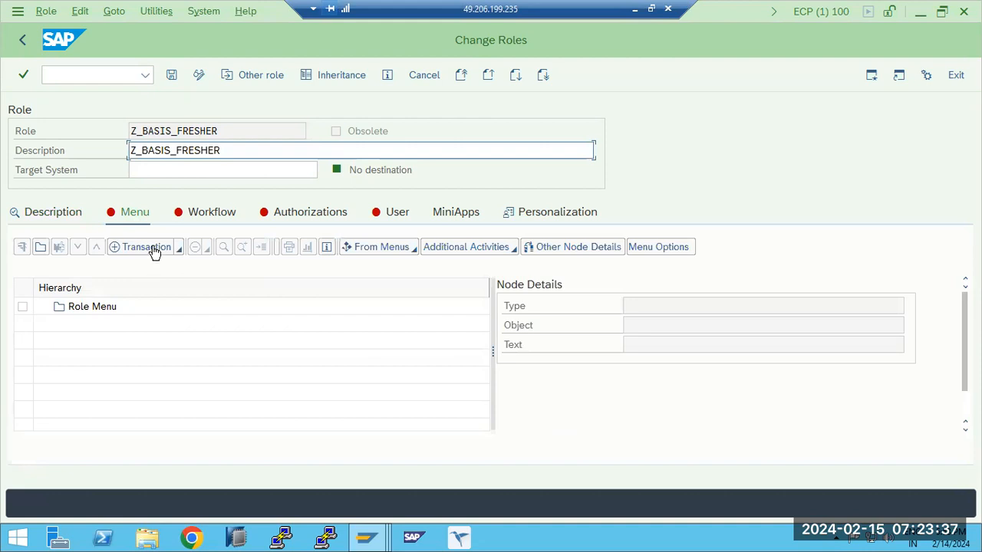
click(153, 252)
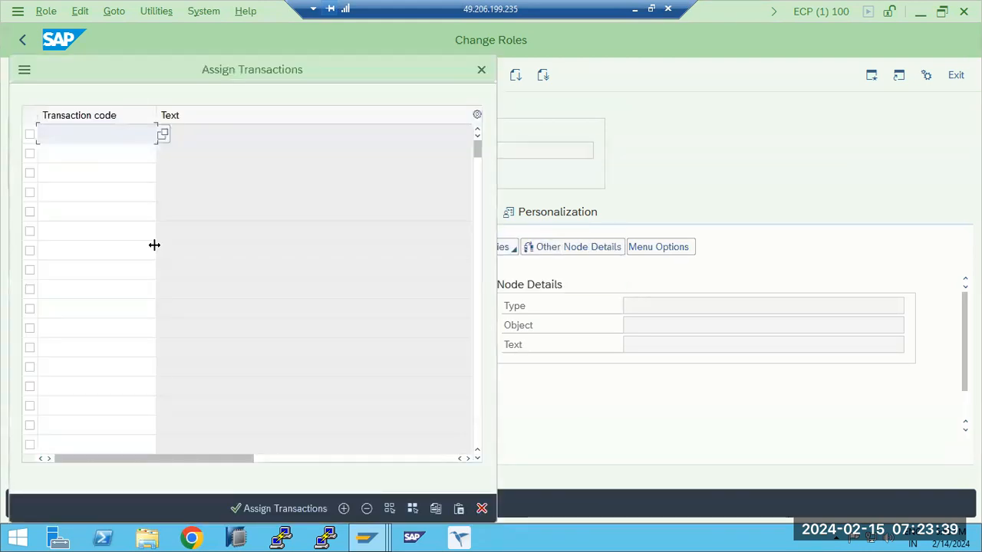
text(SM50)
key(Return)
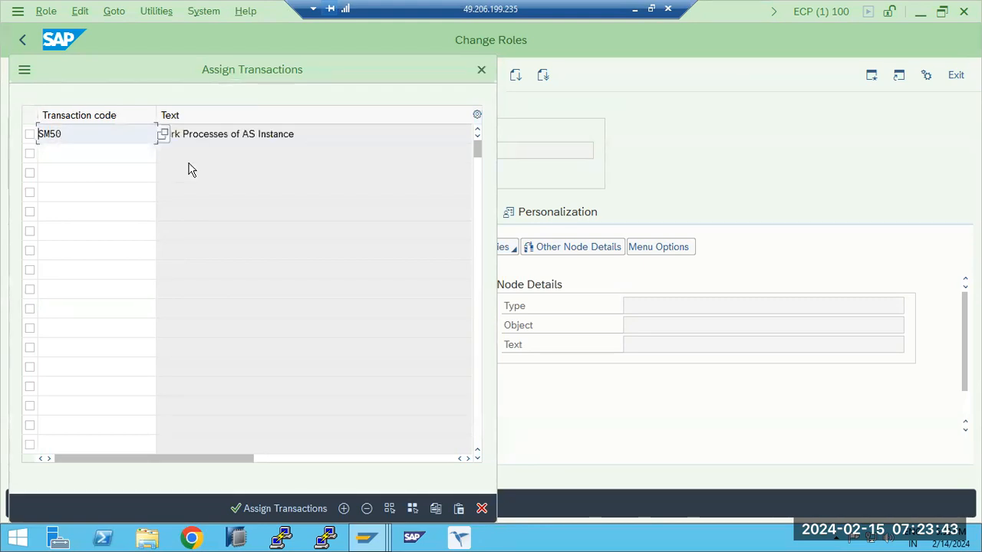
click(144, 156)
text(Sm51)
key(Return)
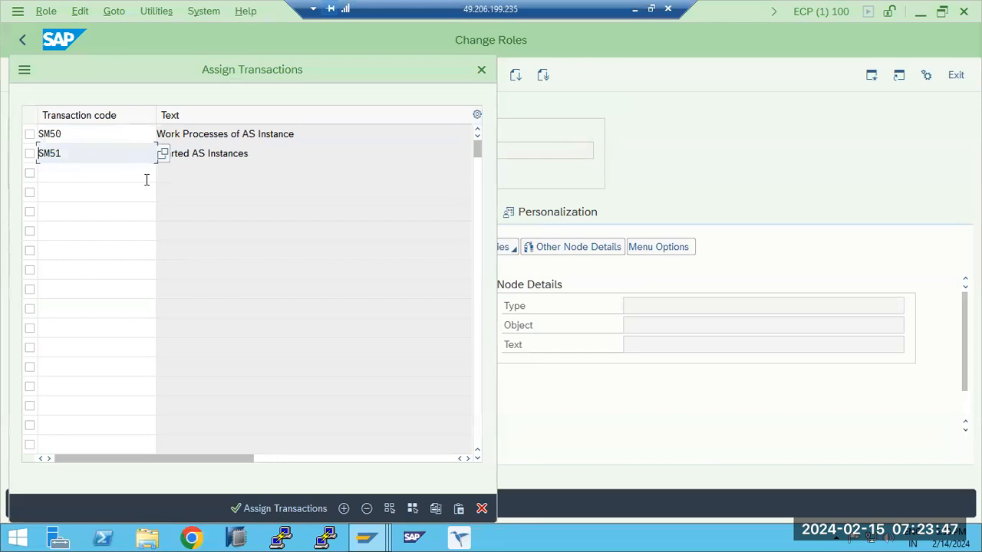
- Add transaction codes ST22 and SM21 to the list and assign all the listed transactions to the role menu
click(146, 178)
text(St)
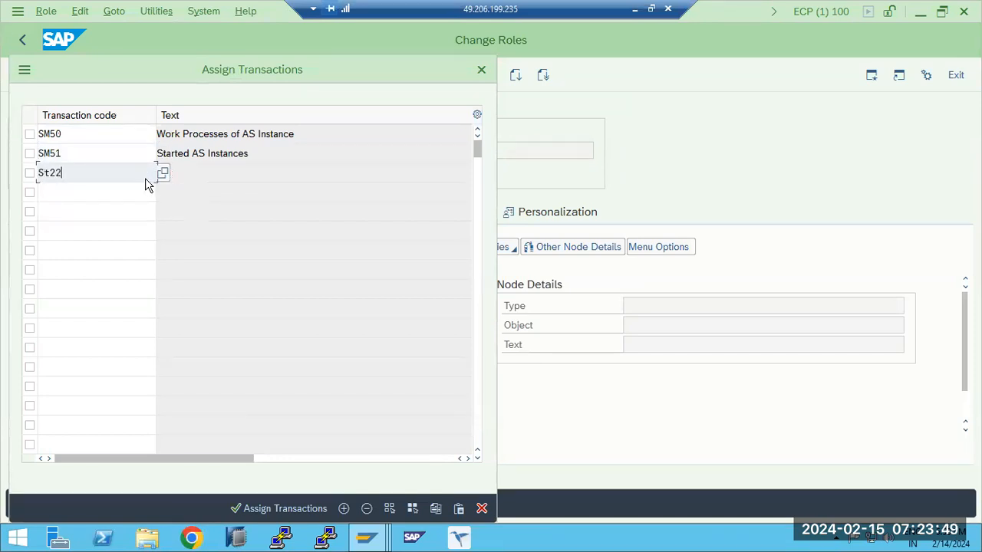
text(22)
key(Return)
click(119, 196)
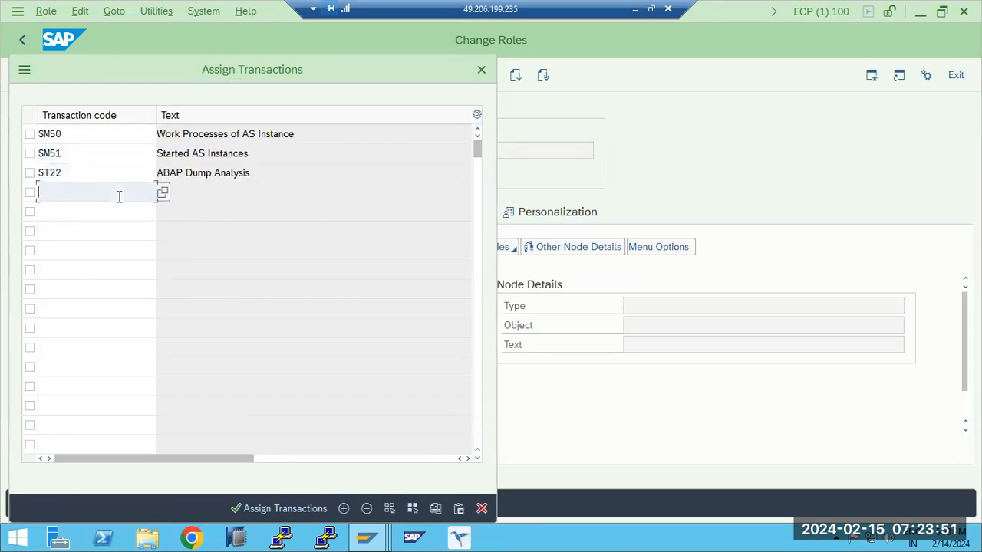
text(Sm221)
key(Return)
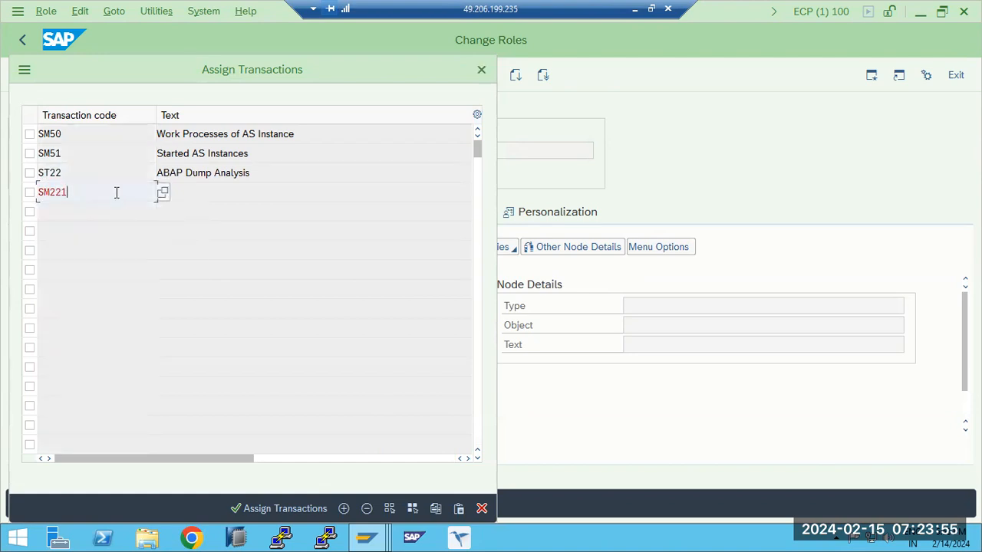
key(BackSpace)
key(BackSpace)
text(1)
key(Return)
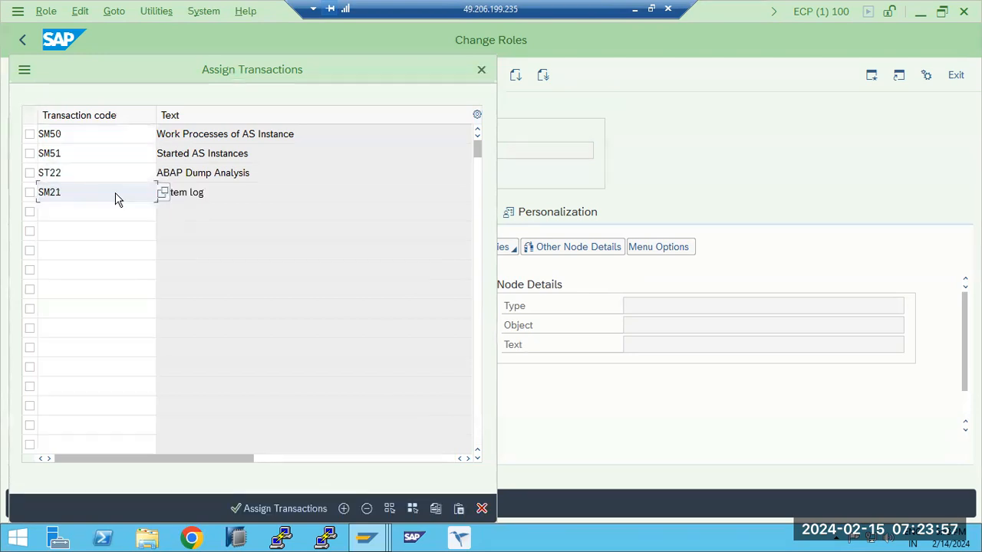
click(289, 501)
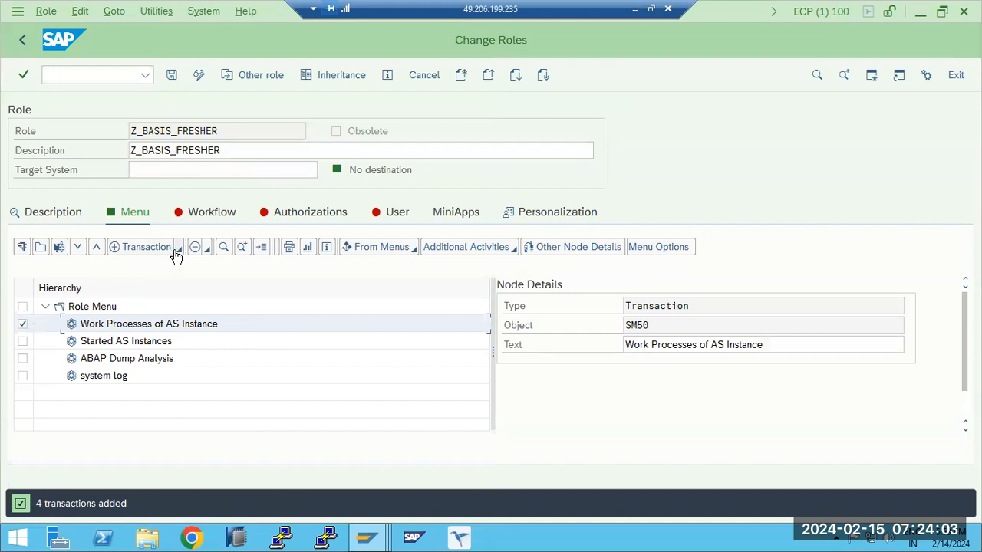
click(181, 250)
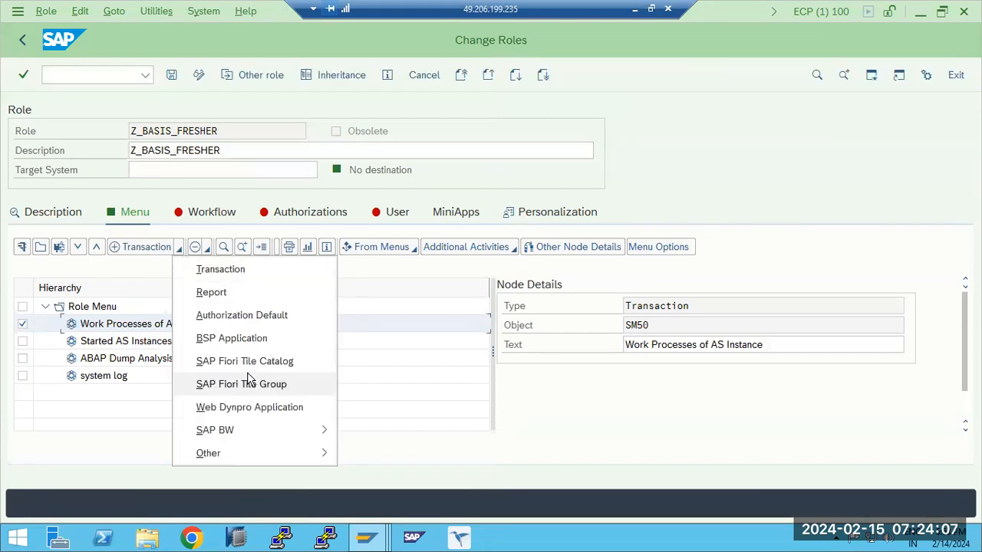
mouse_move(259, 430)
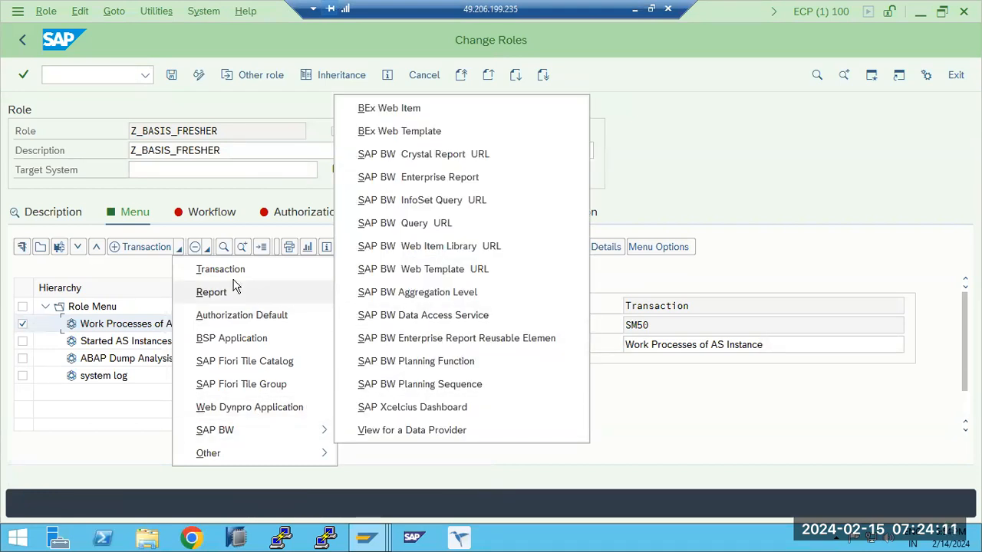
click(134, 271)
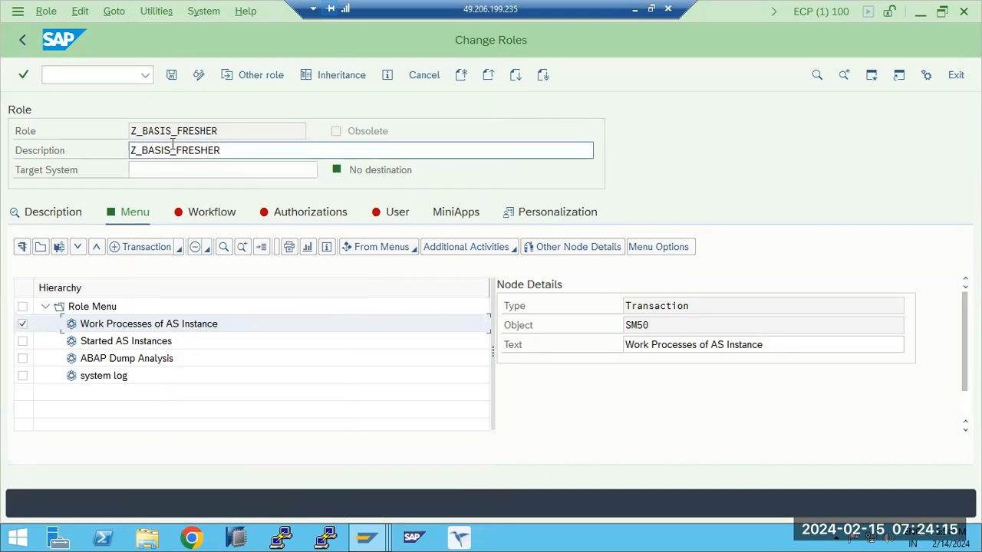
drag(161, 130, 217, 131)
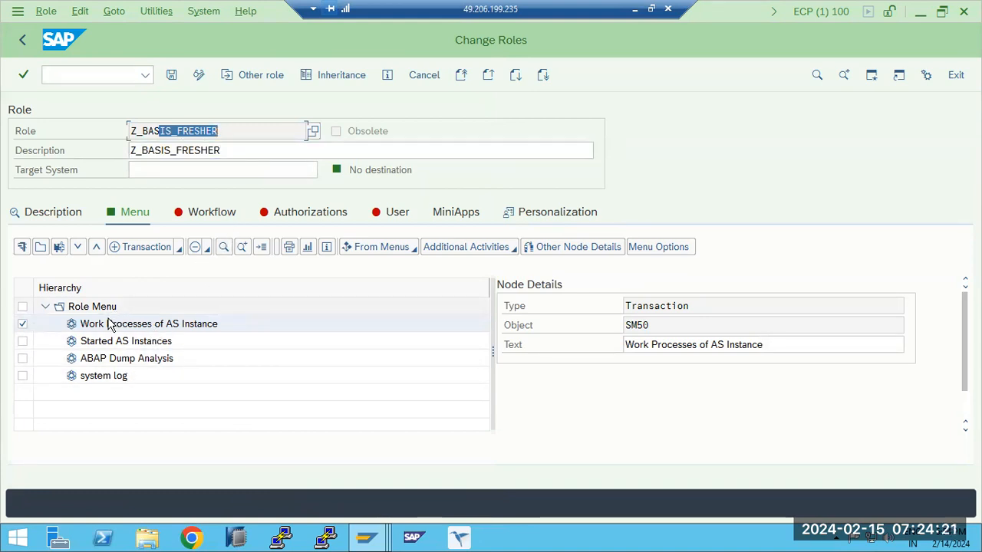
- Save the role Z_BASIS_FRESHER and open its authorization data for changing
click(277, 219)
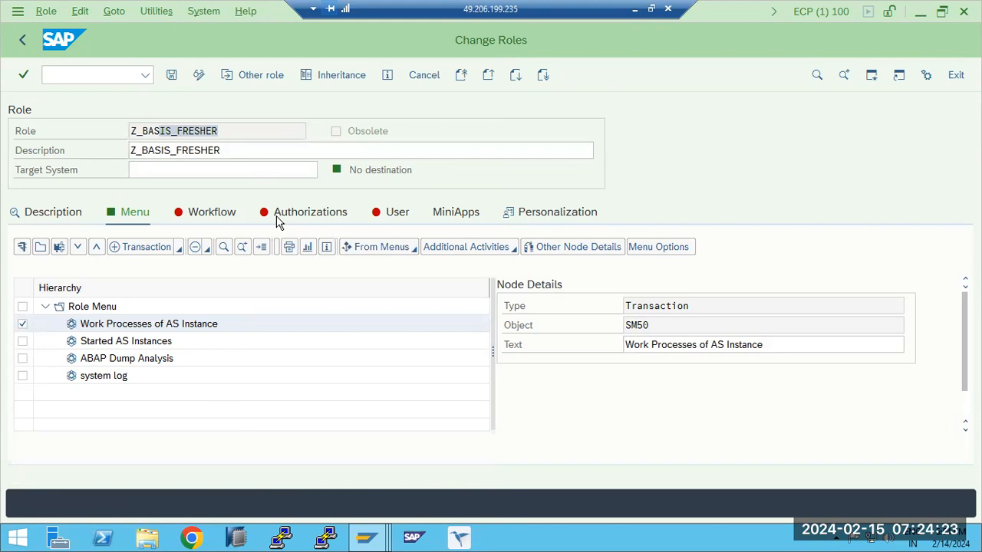
click(171, 75)
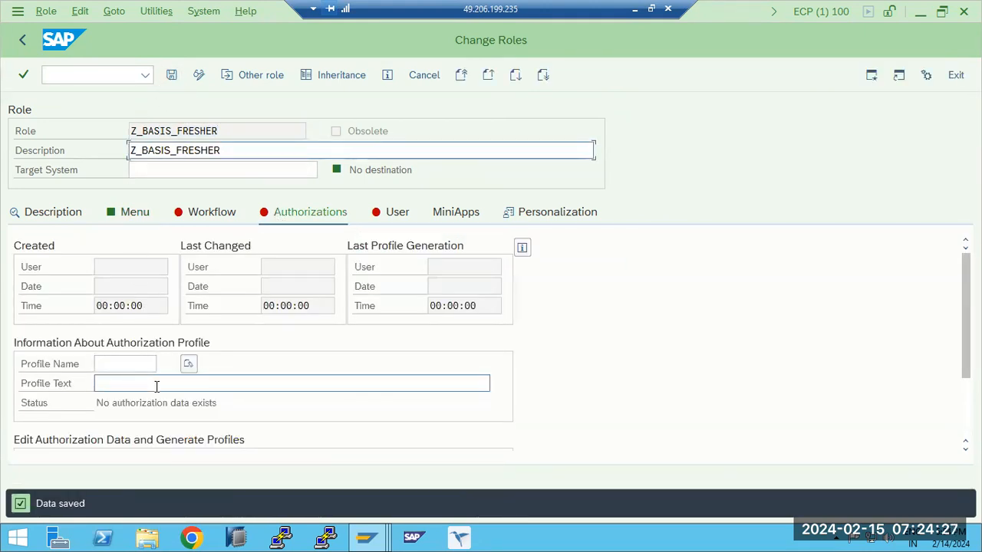
scroll(350, 412, down, 2)
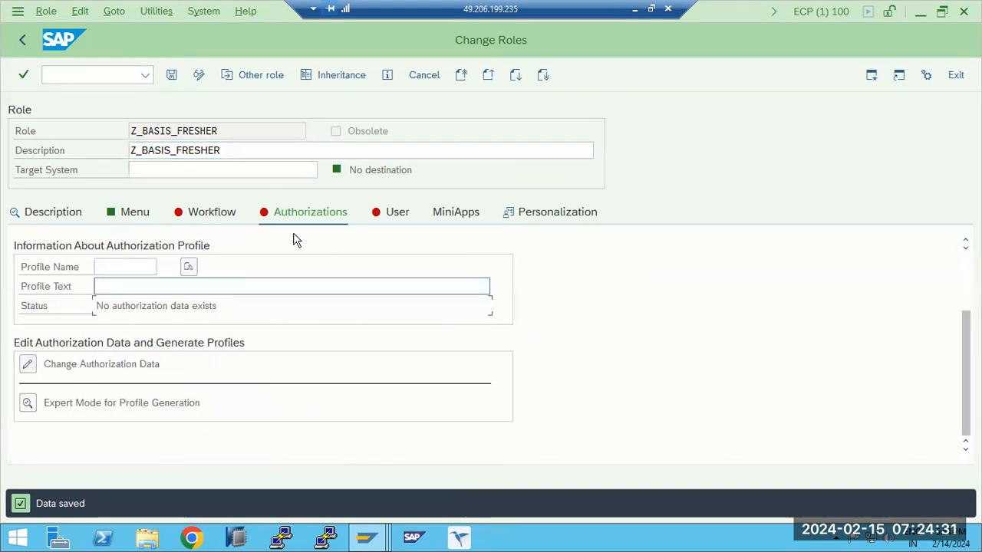
click(138, 214)
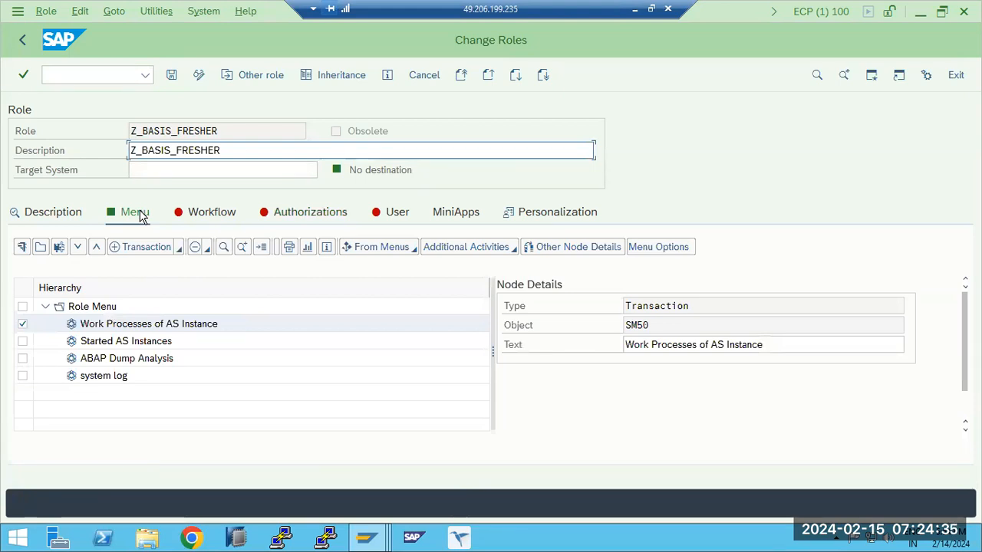
click(295, 214)
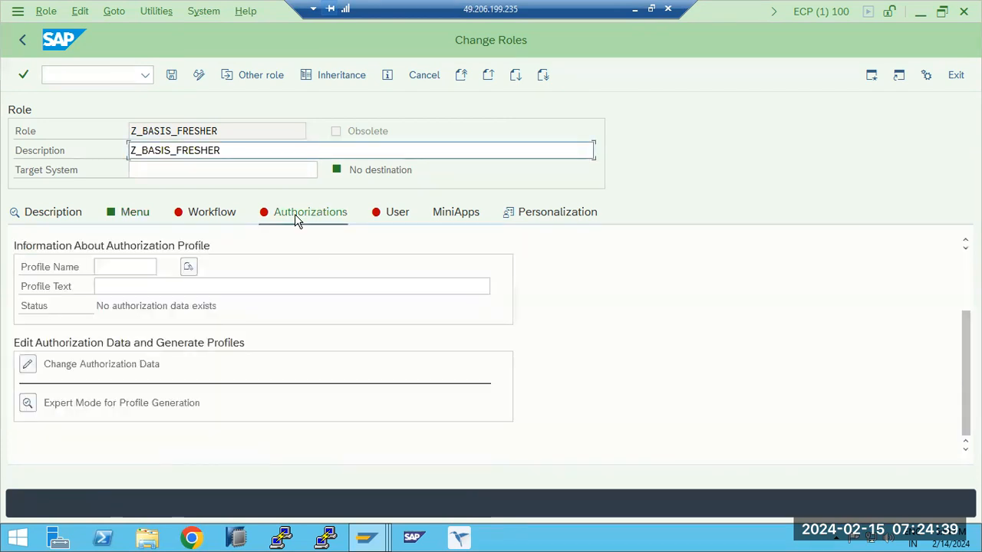
click(27, 364)
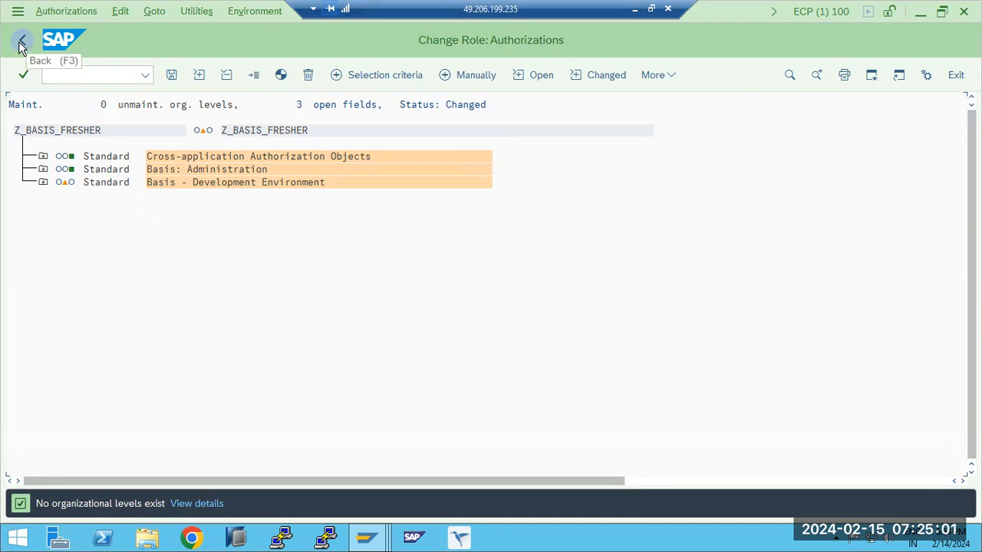
- Examine the authorizations and field values under Basis: Administration and Basis - Development Environment in the role's authorization tree
click(43, 168)
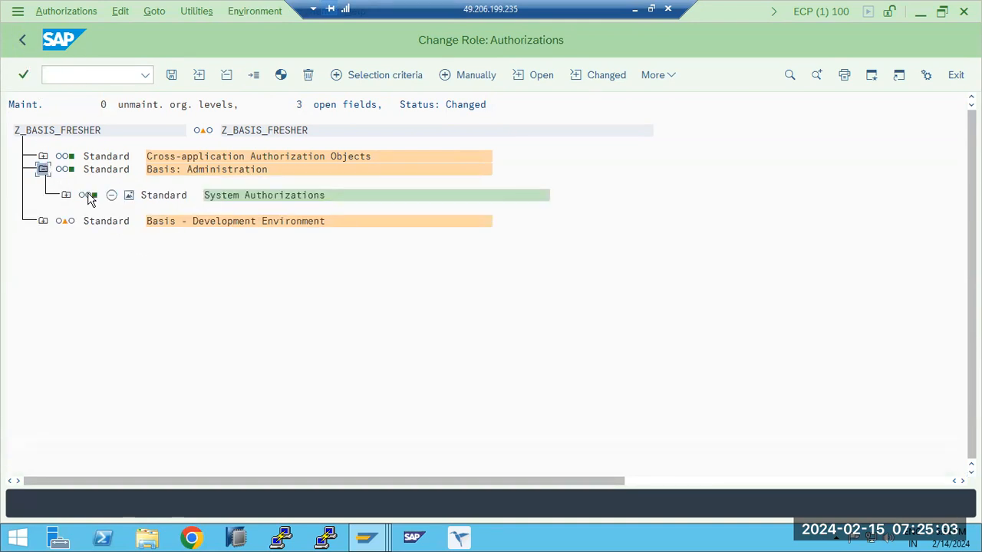
click(66, 194)
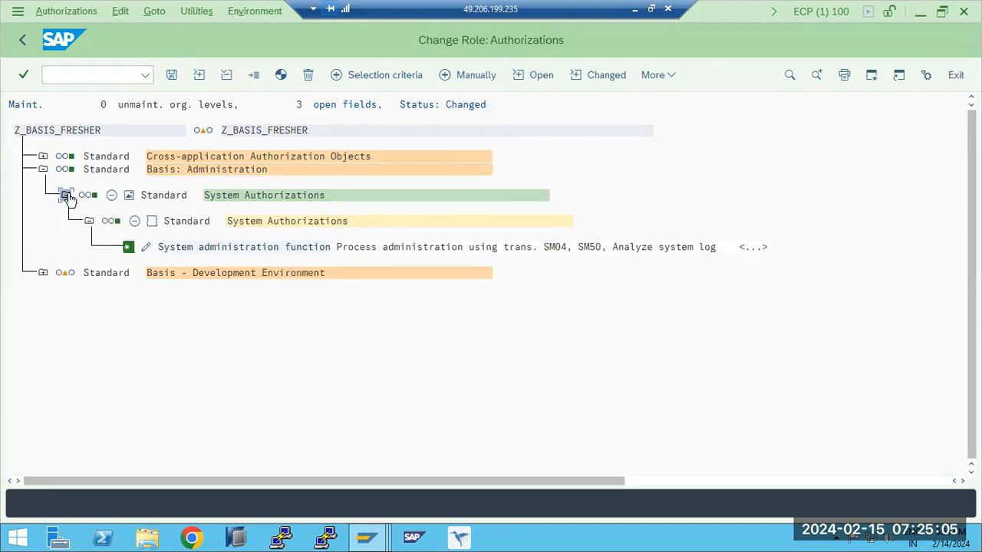
click(43, 272)
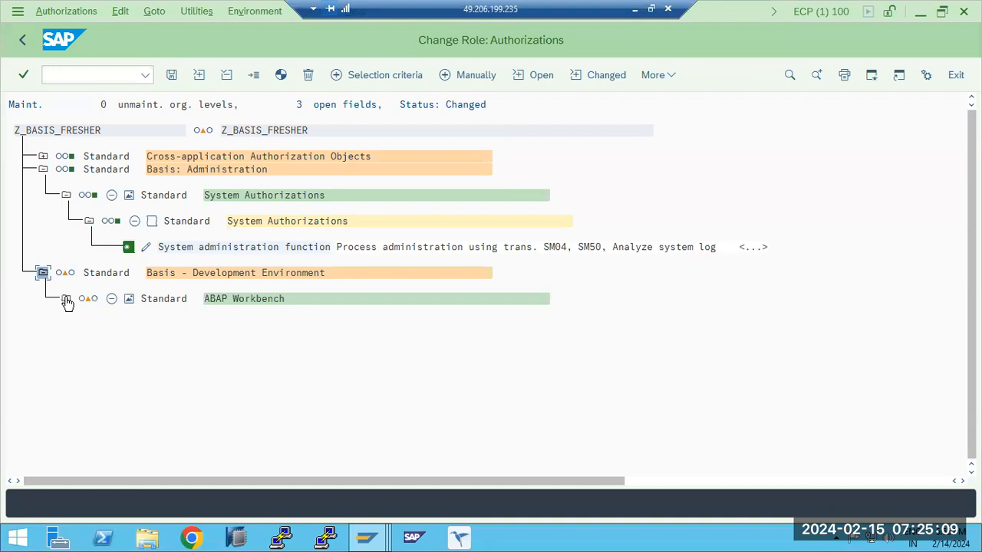
click(66, 299)
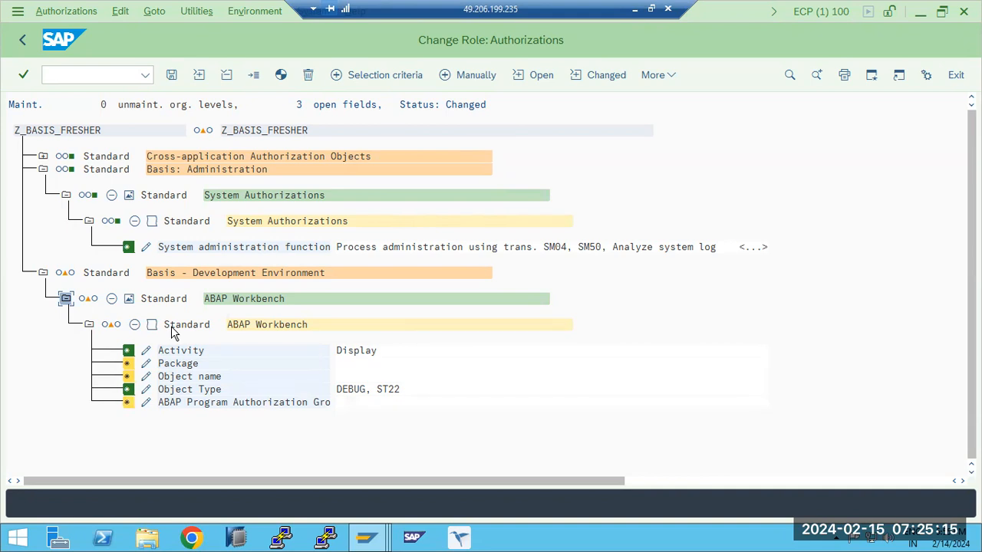
click(66, 298)
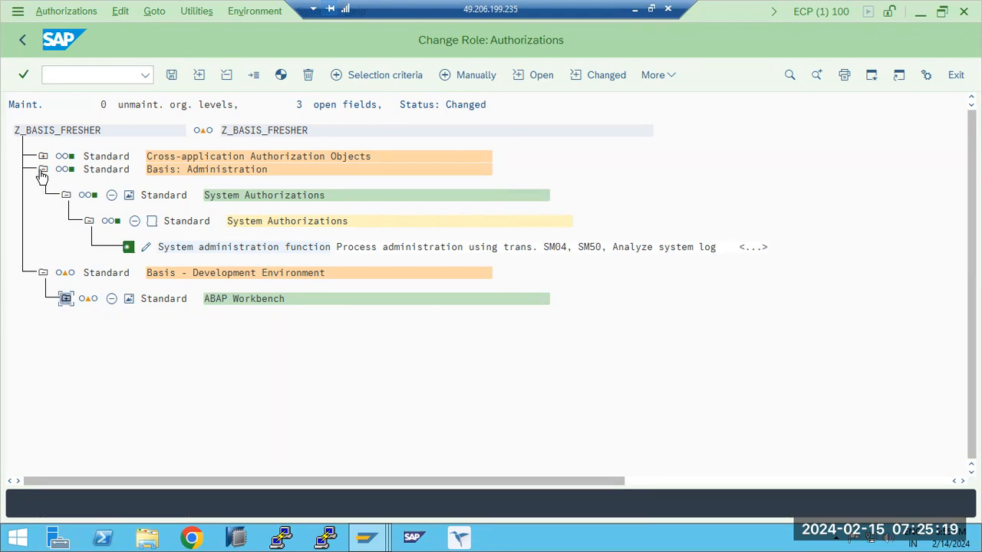
click(42, 170)
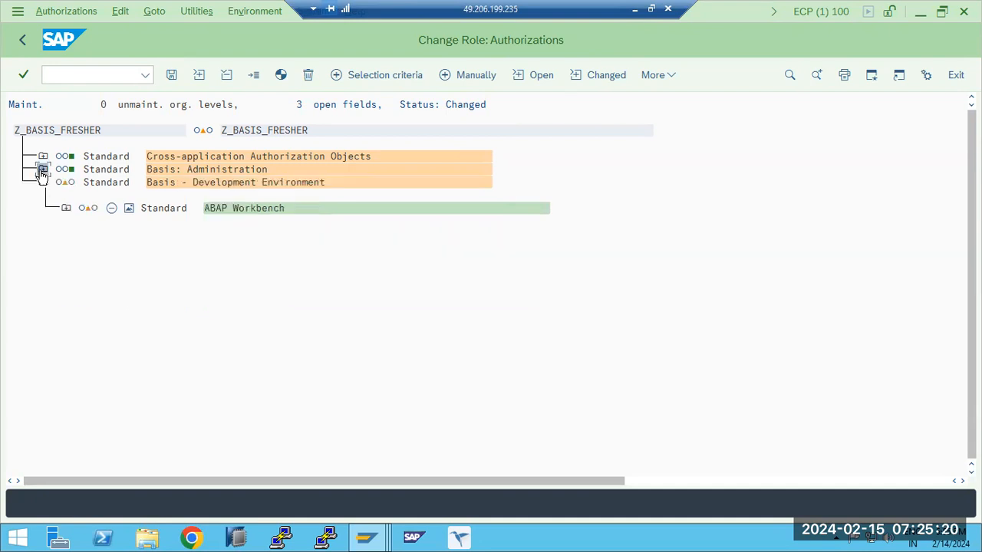
- Open the manual selection of authorization objects, then start maintenance of authorization default values in a new GUI window
click(451, 84)
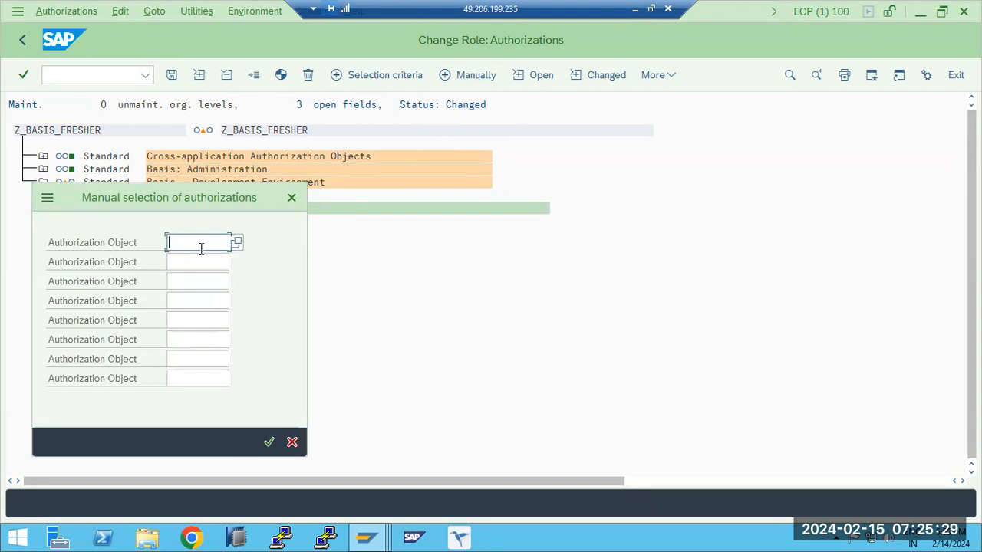
click(46, 197)
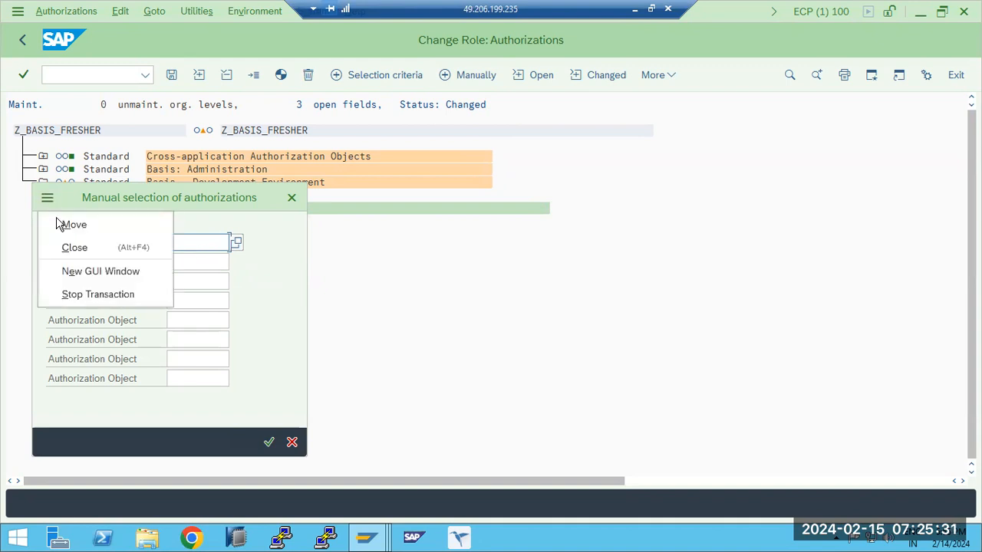
click(75, 272)
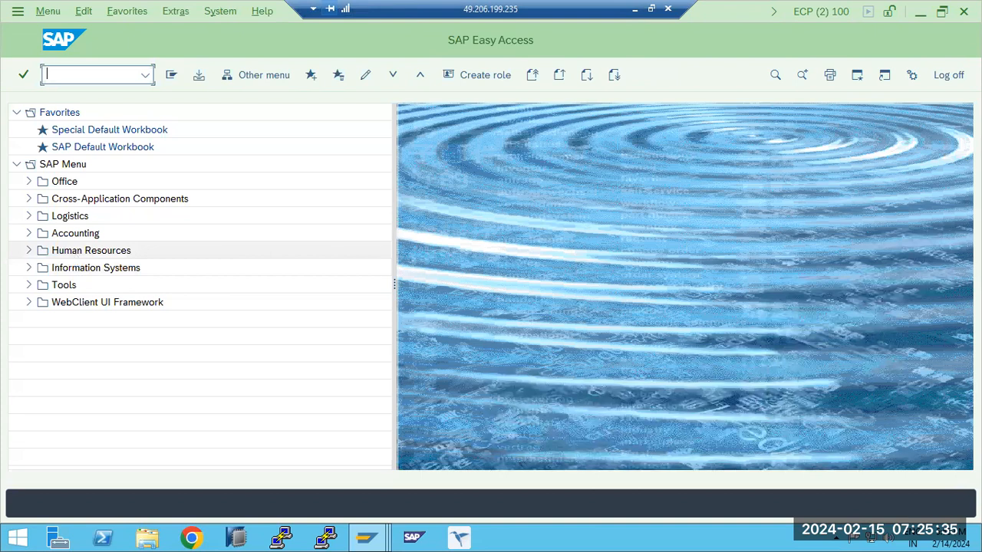
key(Return)
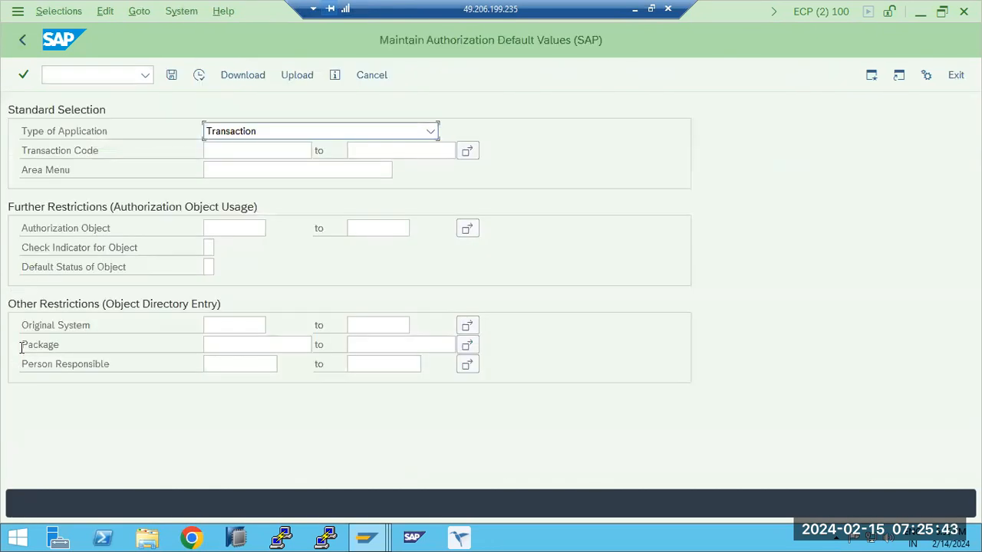
- Display the authorization default values for transaction code SM50
click(223, 151)
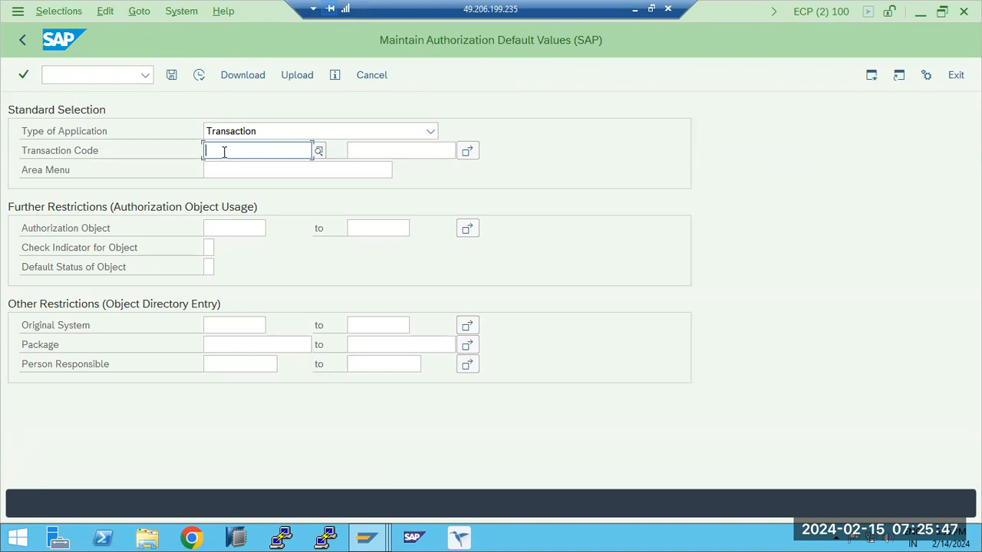
text(SM4)
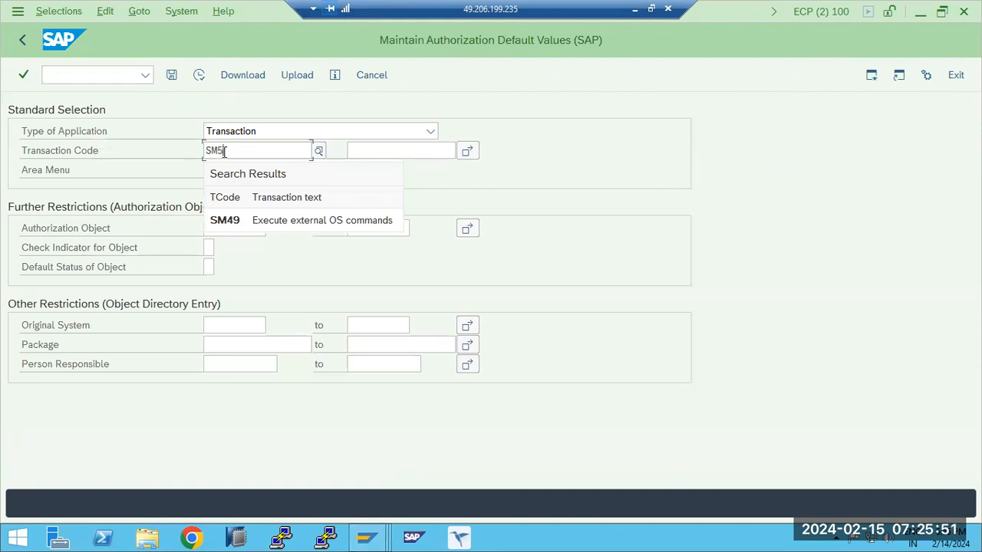
click(277, 221)
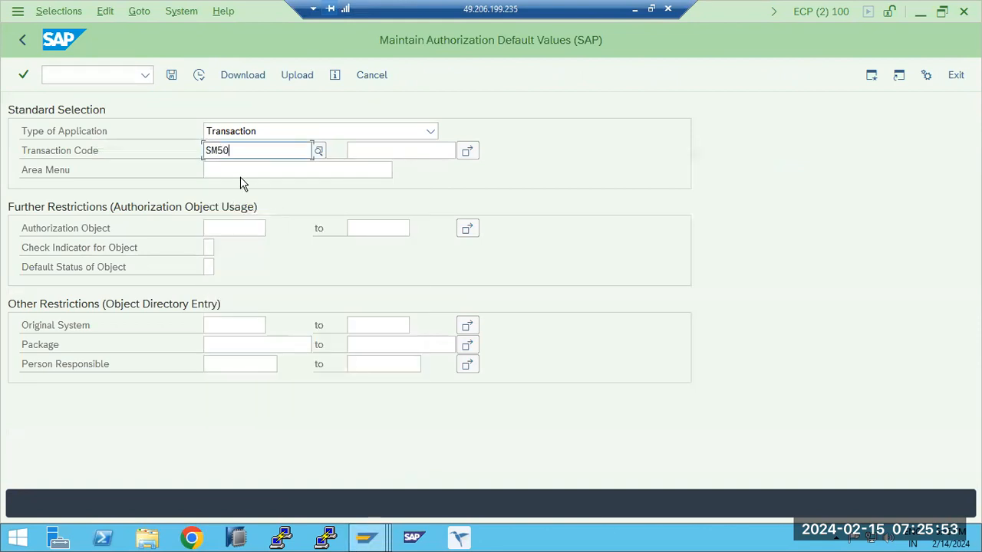
click(198, 75)
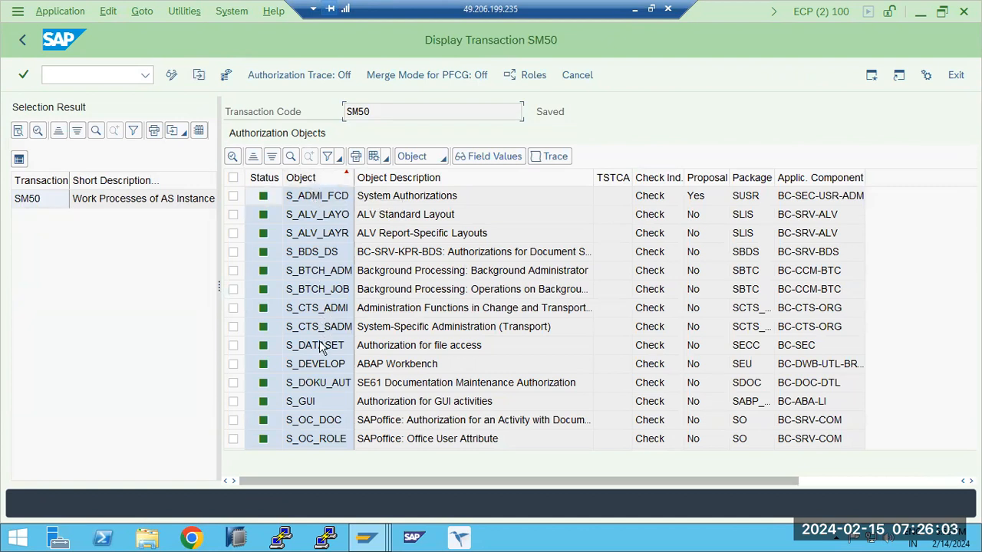
- Examine SM50's authorization objects, including S_ADMI_FCD, with their check indicators and proposal settings
scroll(321, 359, right, 2)
scroll(321, 359, right, 2)
scroll(261, 368, left, 4)
click(312, 203)
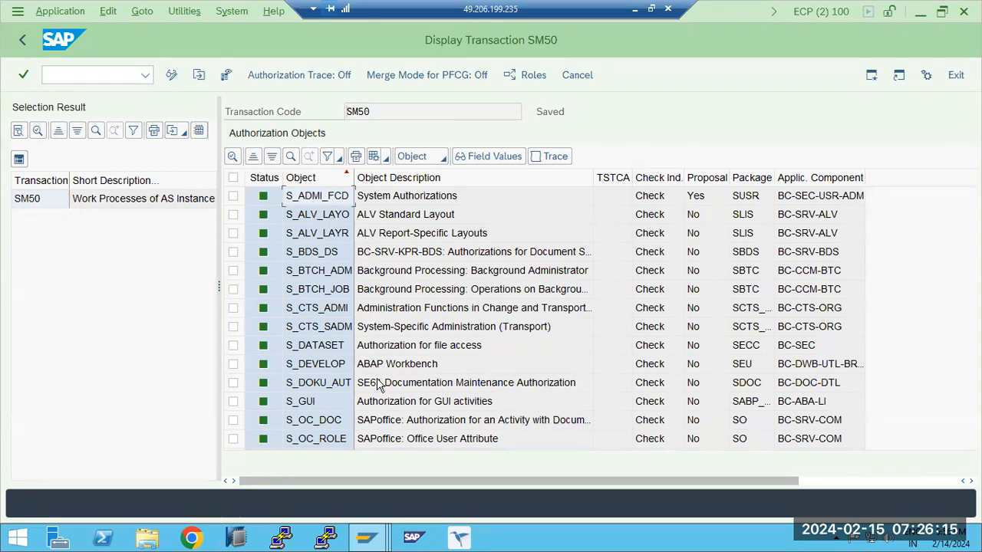
click(387, 403)
scroll(388, 404, down, 5)
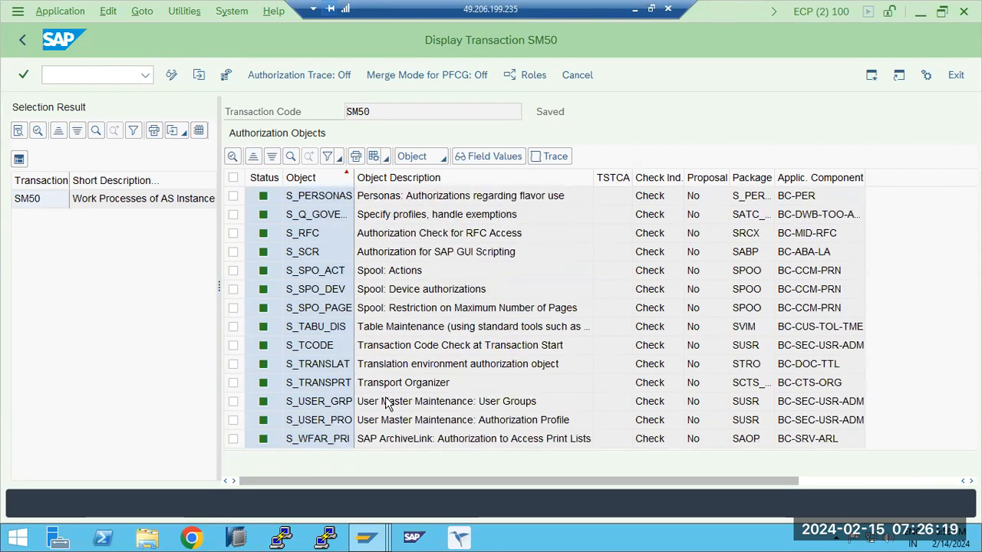
- Insert authorization object S_ADMI_FCD manually into the authorizations of role Z_BASIS_FRESHER
scroll(387, 404, up, 5)
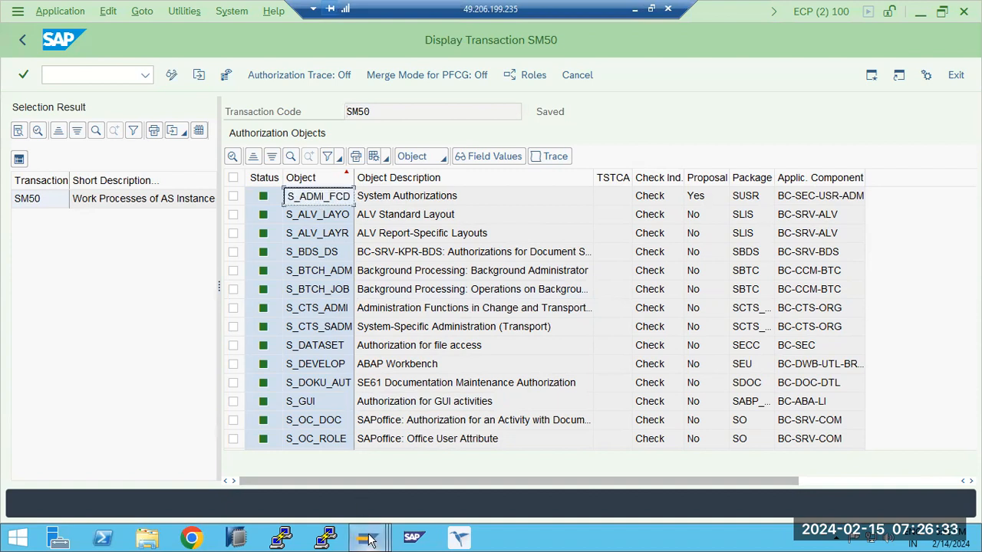
mouse_move(367, 536)
click(250, 464)
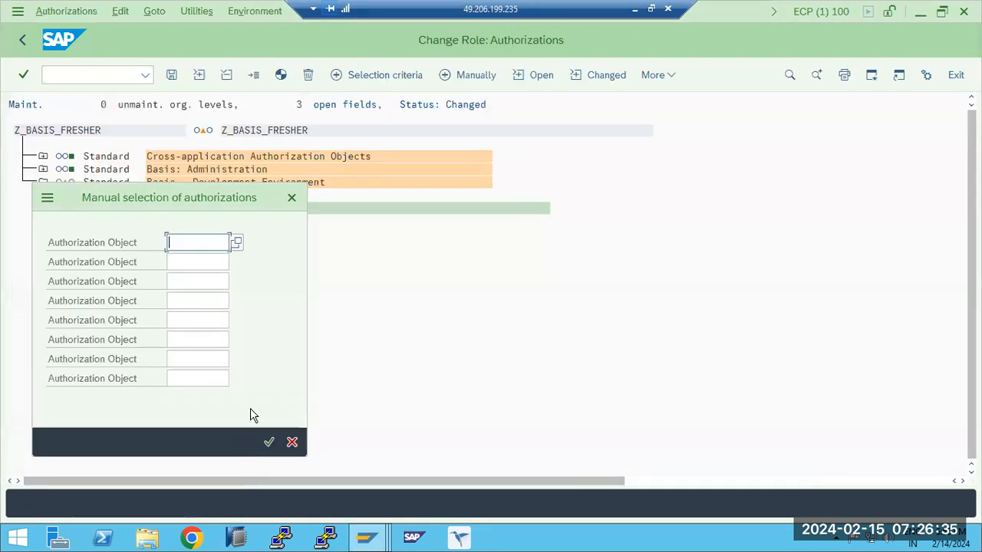
text(S_ADMI_FCD)
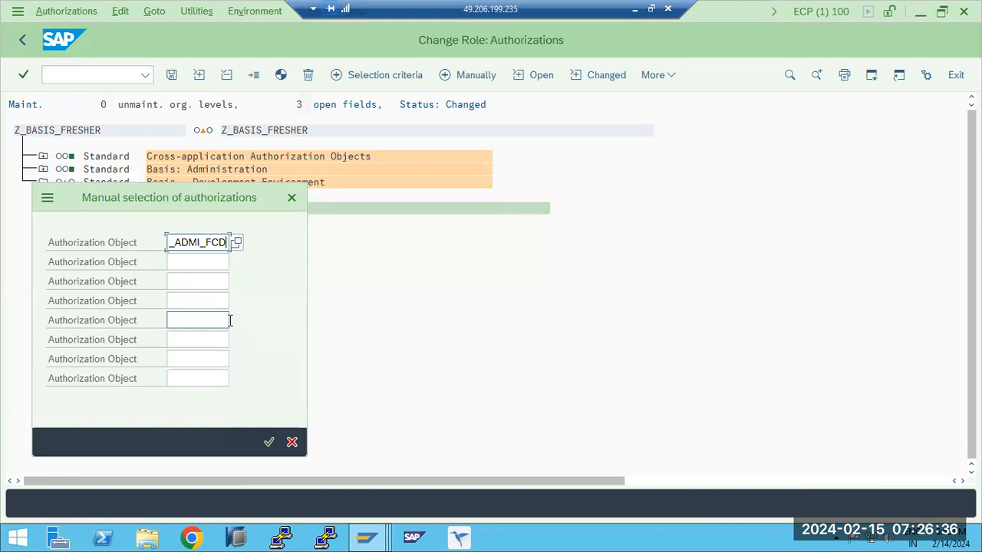
click(269, 442)
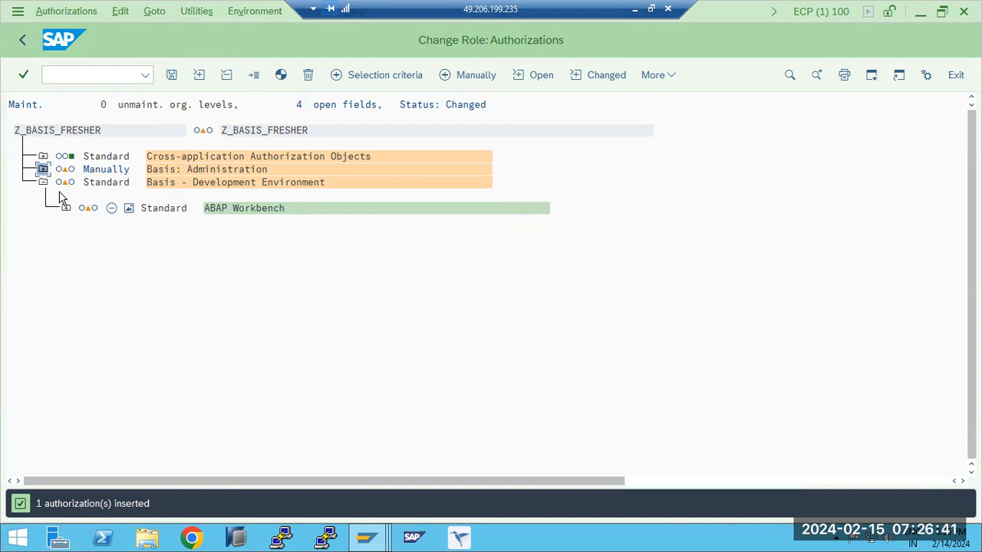
- Grant full authorization for the system administration function in the manually added System Authorizations under Basis: Administration
click(43, 170)
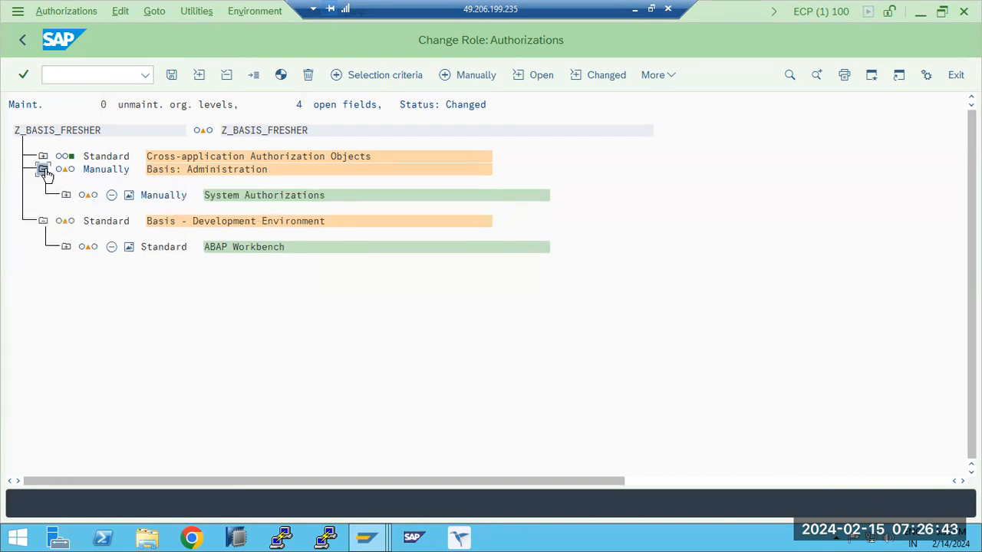
click(66, 194)
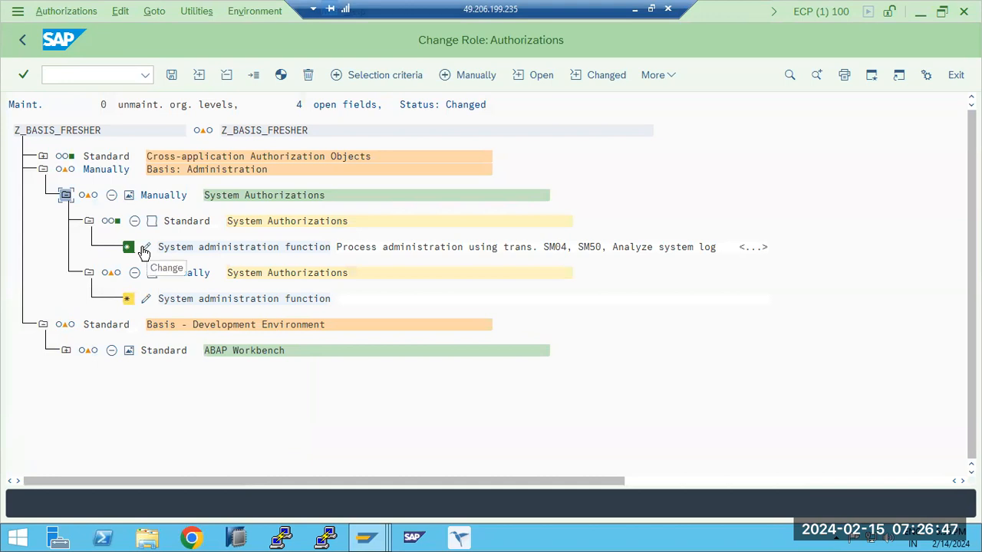
click(145, 299)
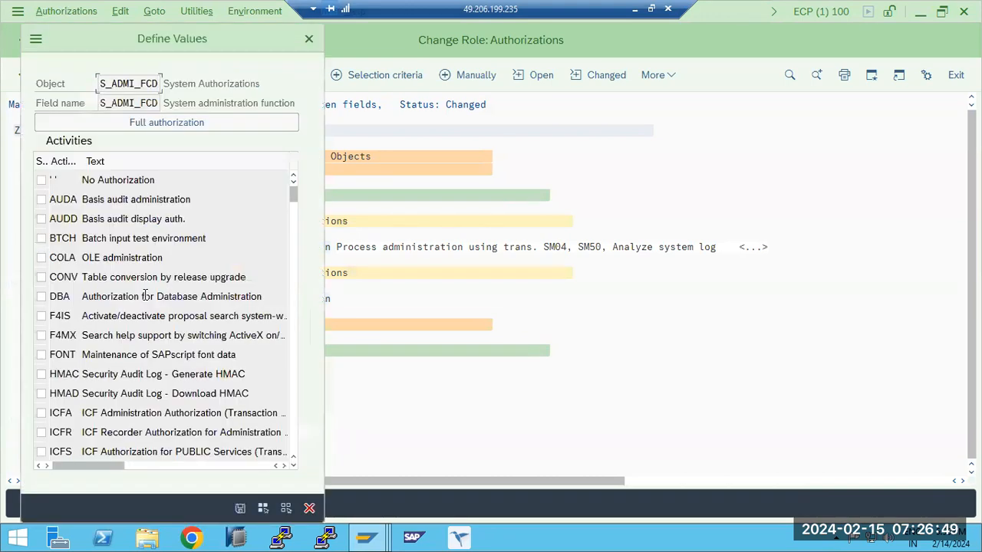
click(138, 121)
click(240, 515)
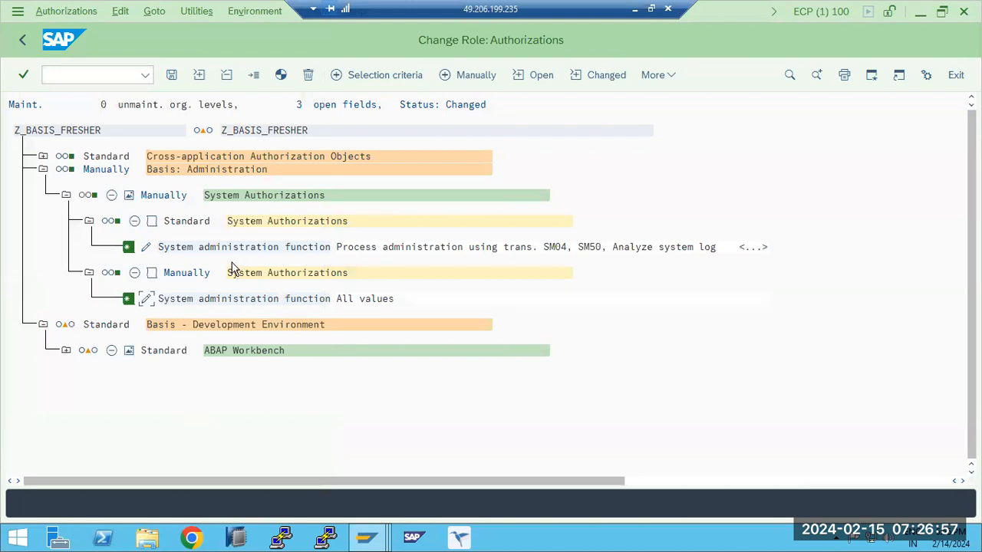
- Save the role's authorizations and generate its profile, dismissing the Internet Explorer security message
click(172, 78)
click(329, 285)
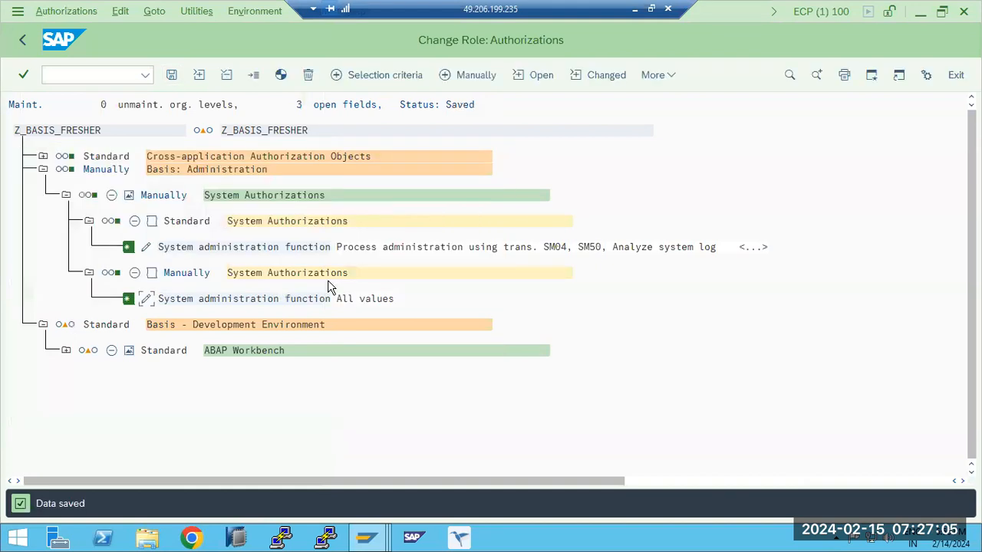
click(281, 74)
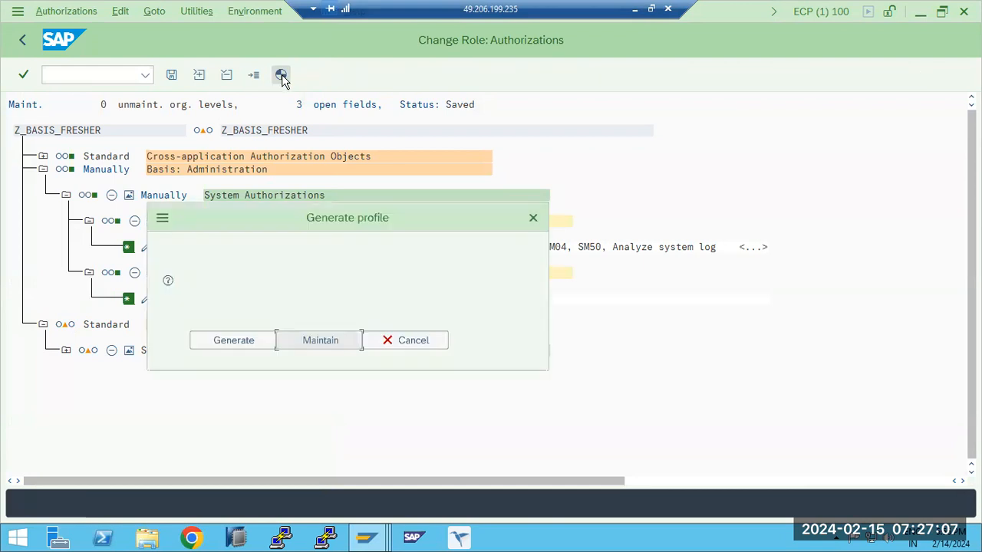
click(234, 340)
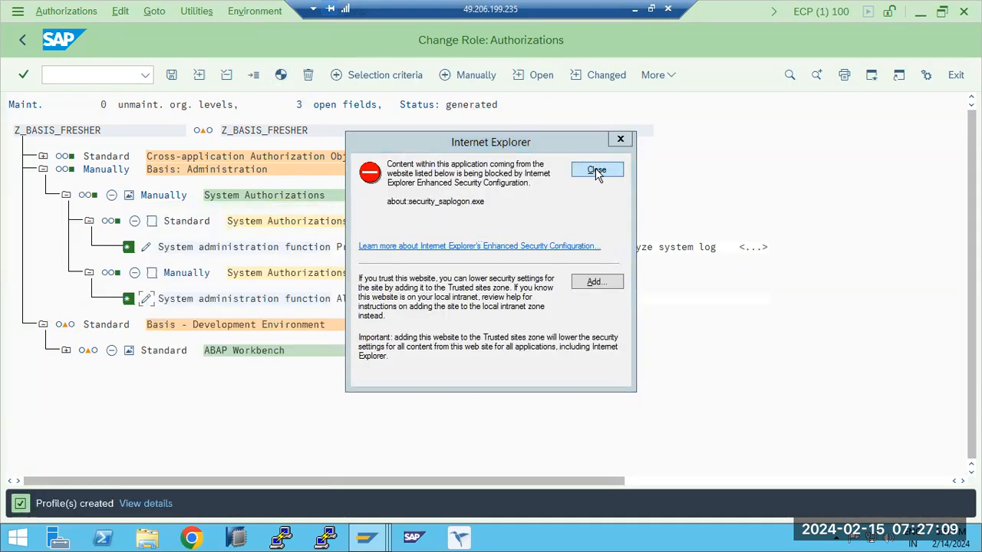
click(596, 170)
- Return to role Z_BASIS_FRESHER, save it, and reopen its authorization data for change
click(24, 40)
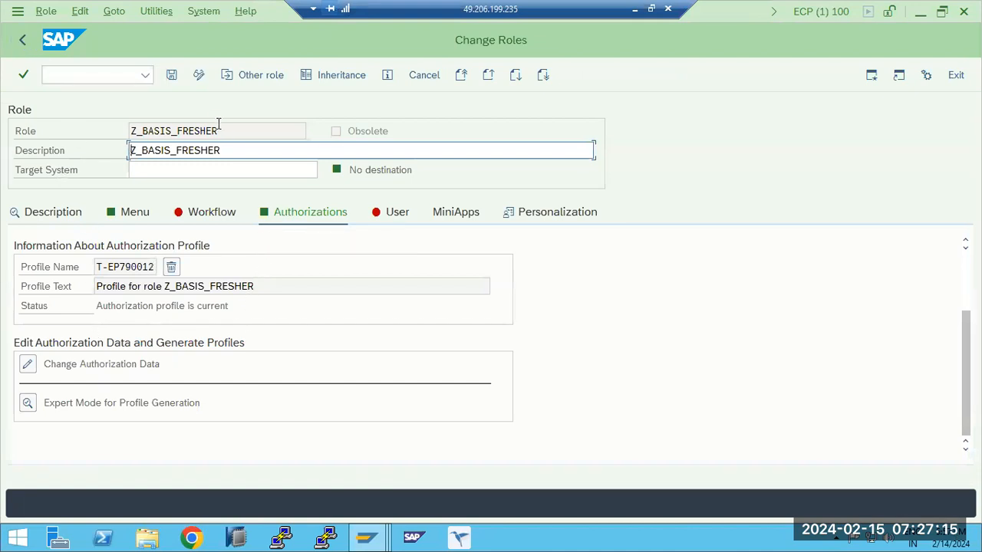
click(171, 76)
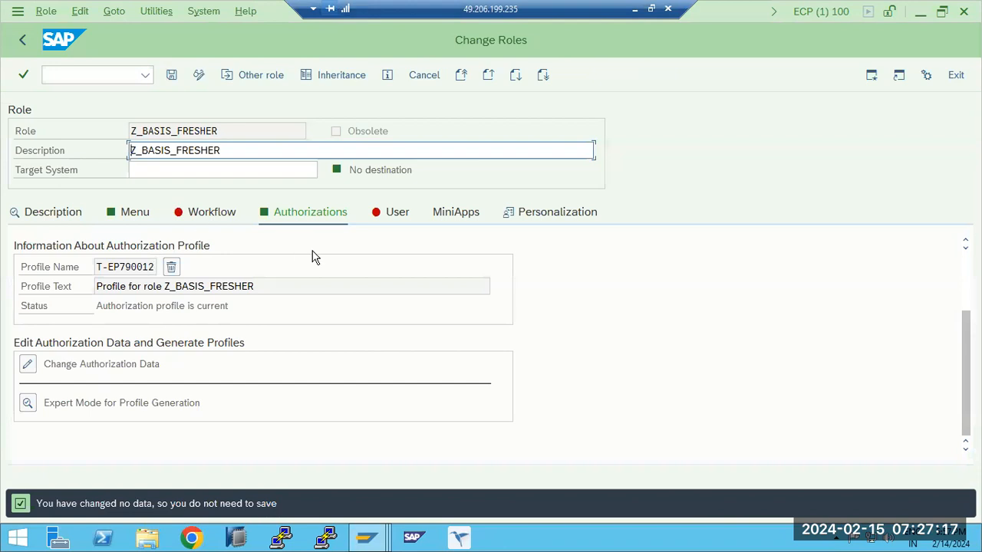
click(29, 366)
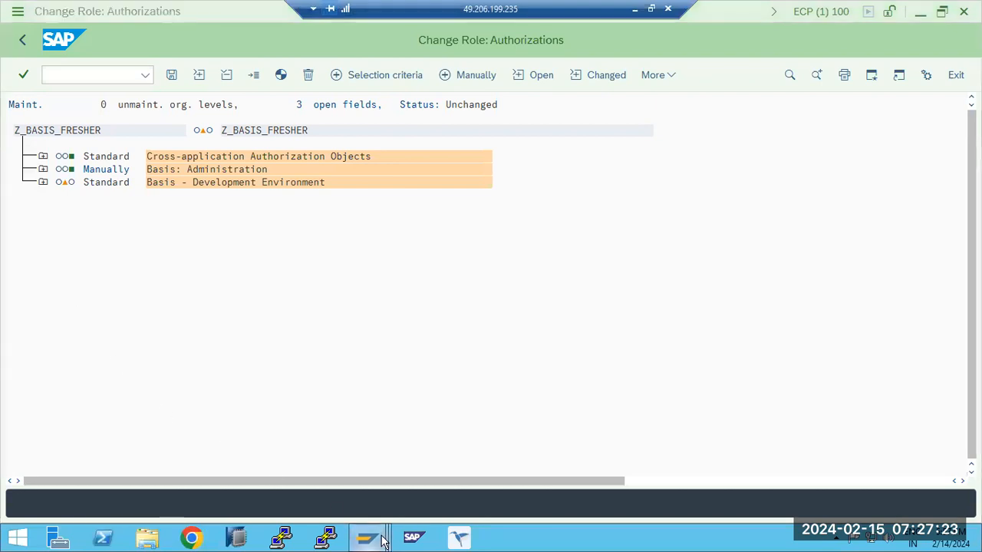
- In the other SAP session, display the SAP authorization default values for transaction code ST22
mouse_move(367, 536)
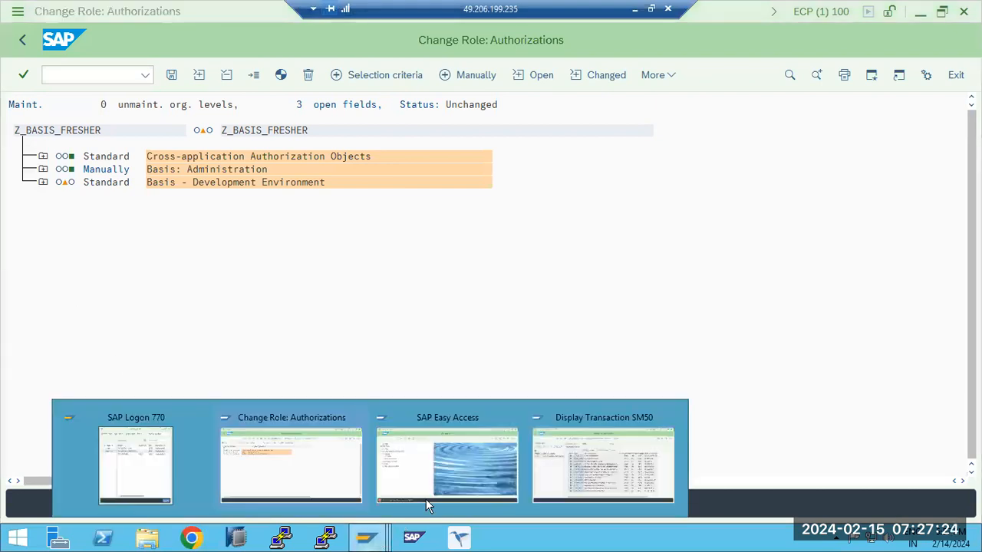
click(568, 445)
click(22, 41)
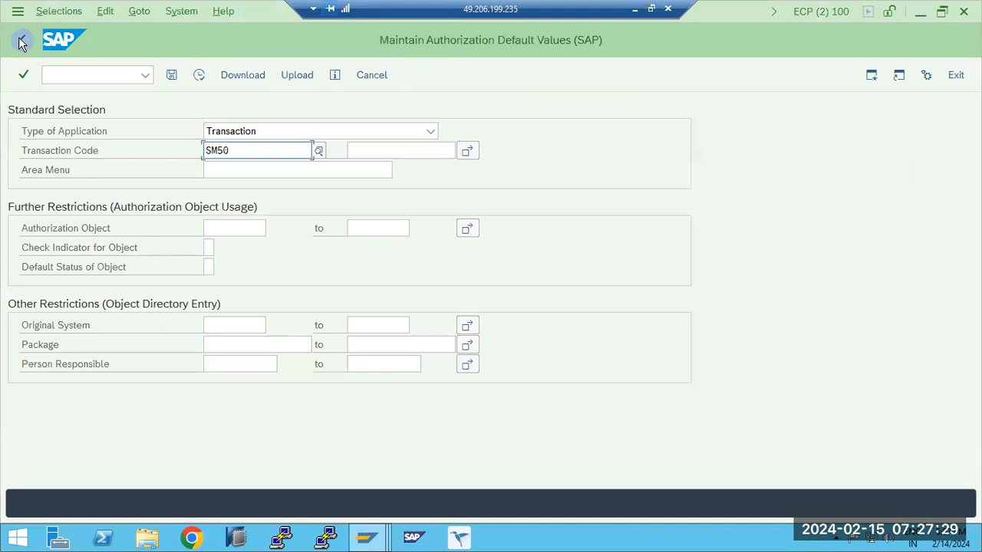
click(244, 152)
key(BackSpace)
key(BackSpace)
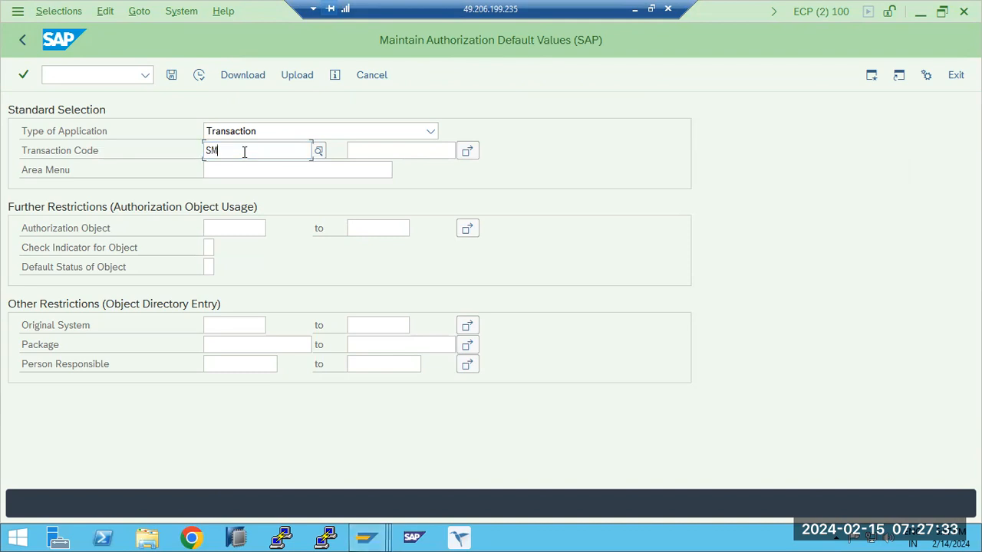
text(T22)
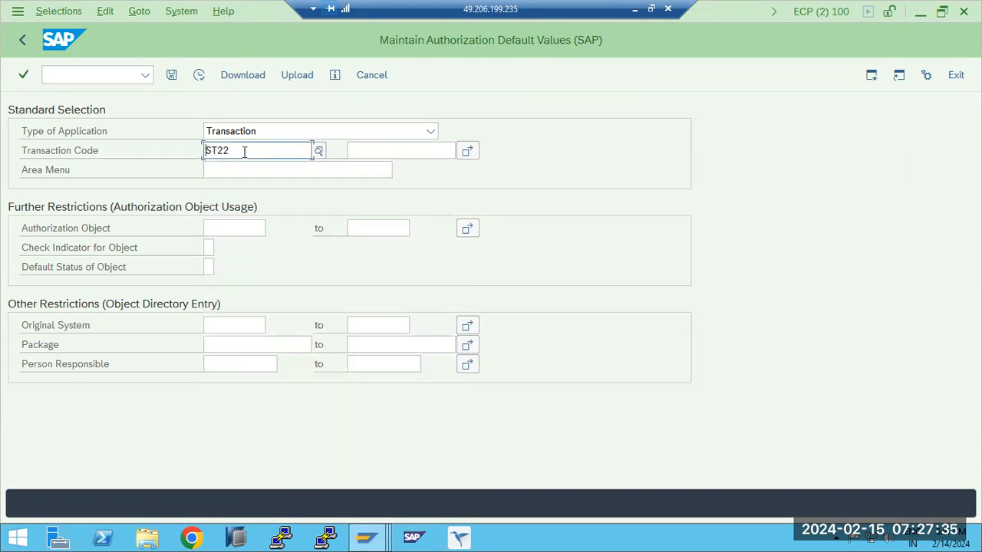
click(199, 76)
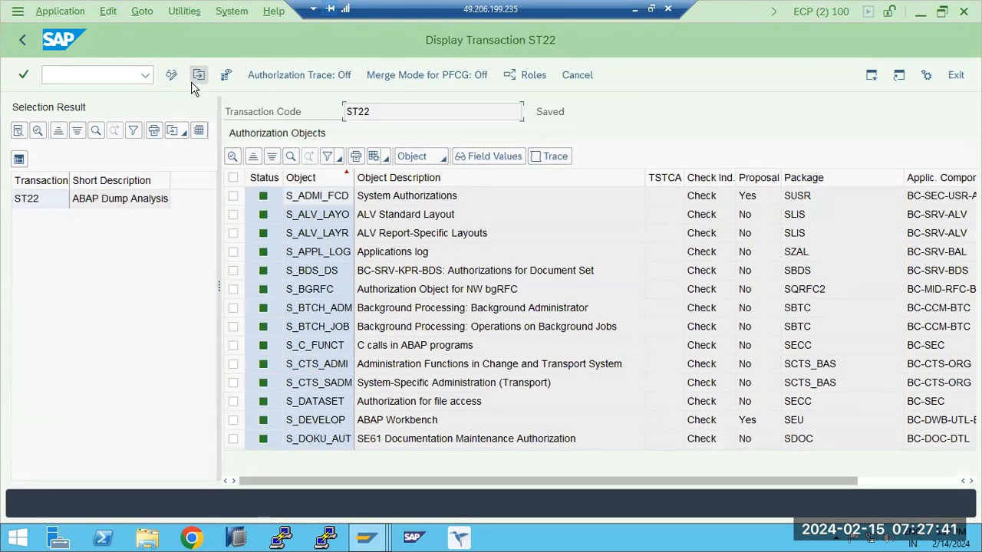
- Leave the SAP default values maintenance and start transaction SU24
click(19, 43)
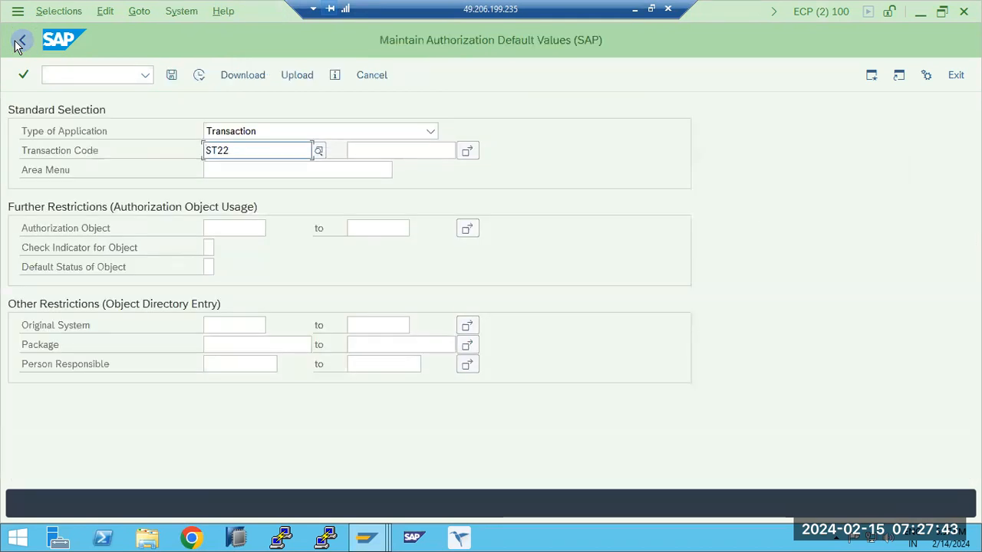
click(23, 41)
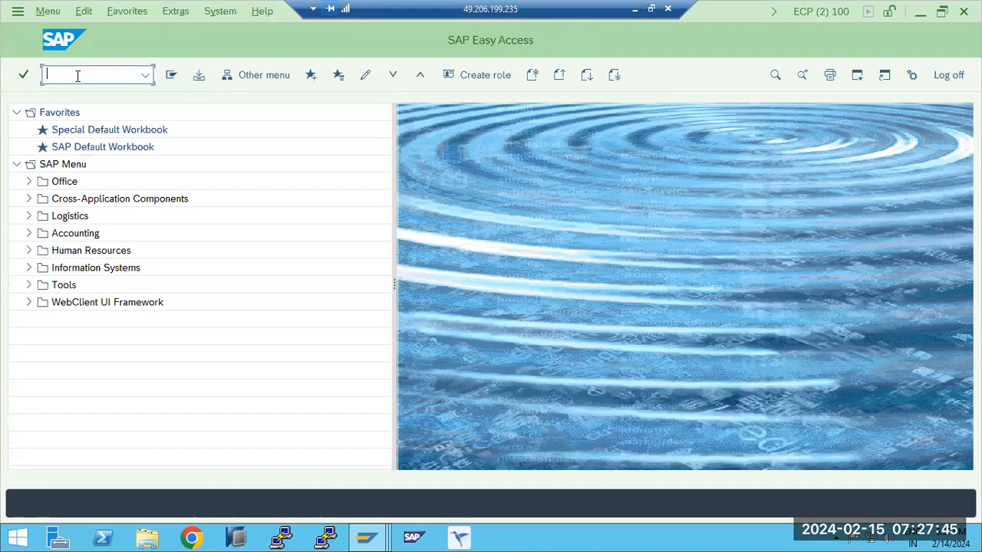
text(su24)
key(Return)
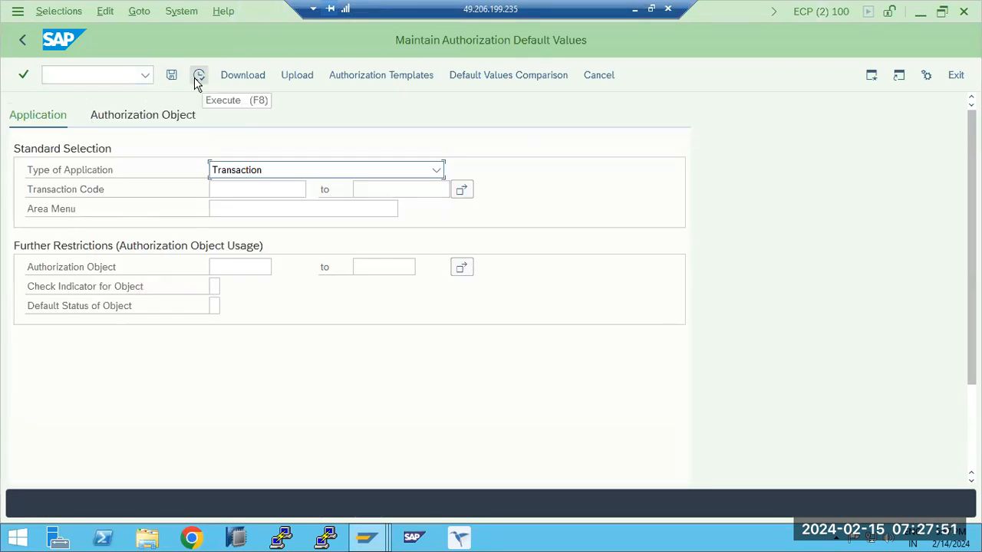
- Select transaction codes ST22, SM21, SM50 and SM51 as multiple single values and run the authorization default values selection
click(227, 190)
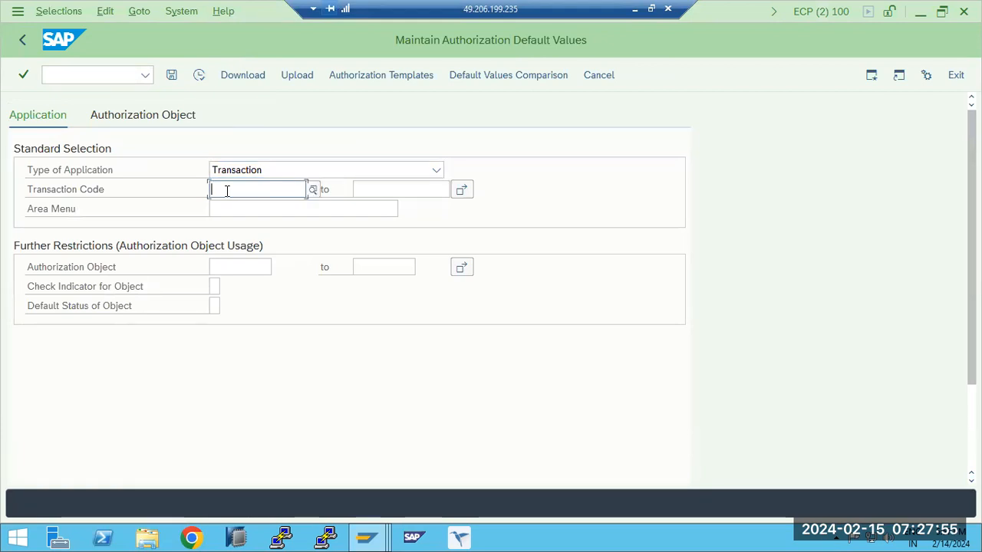
click(460, 191)
text(ST22)
key(Tab)
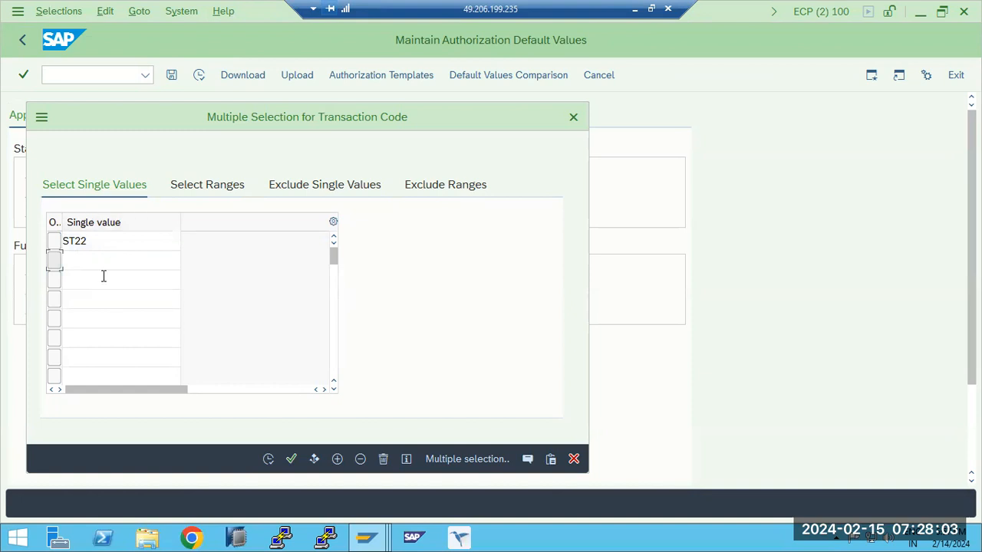
click(99, 262)
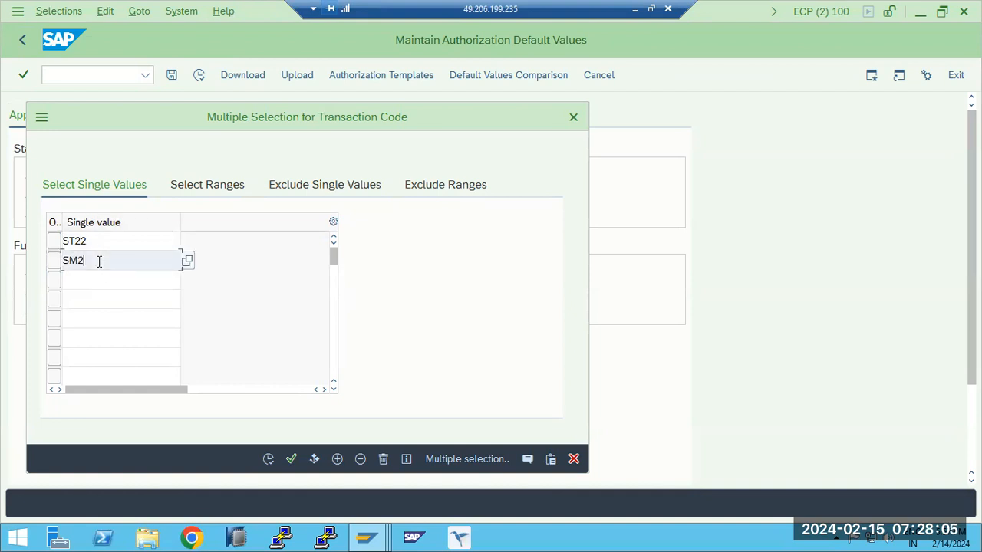
key(Tab)
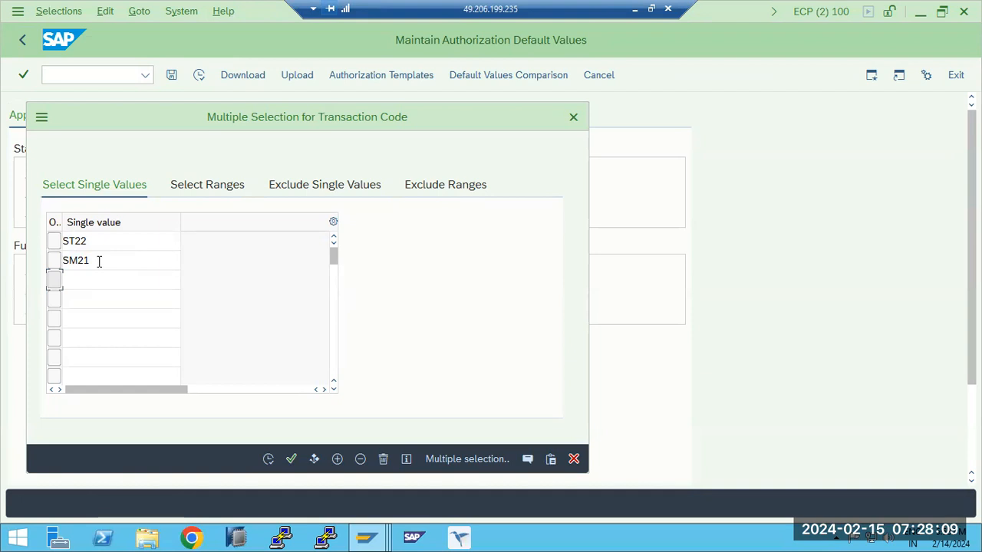
click(128, 275)
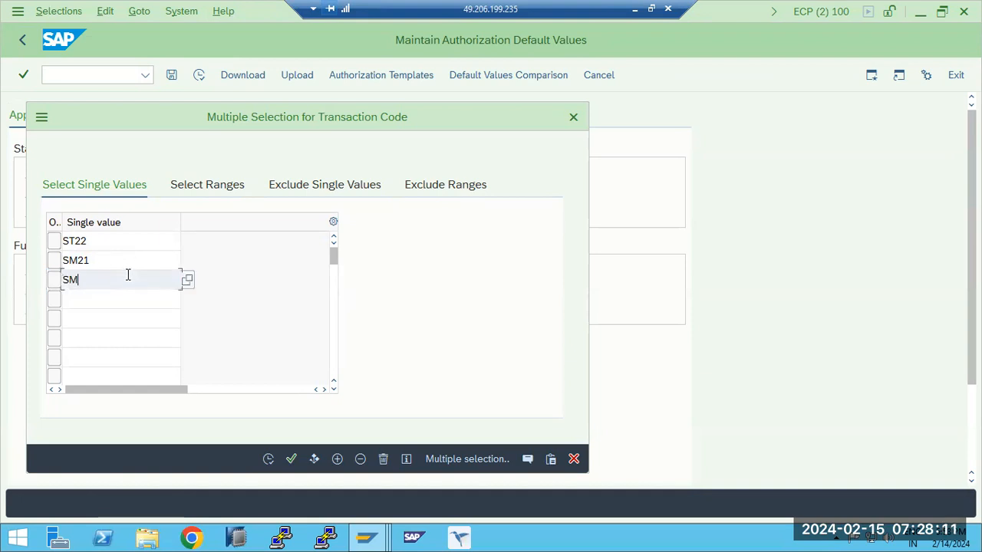
click(112, 306)
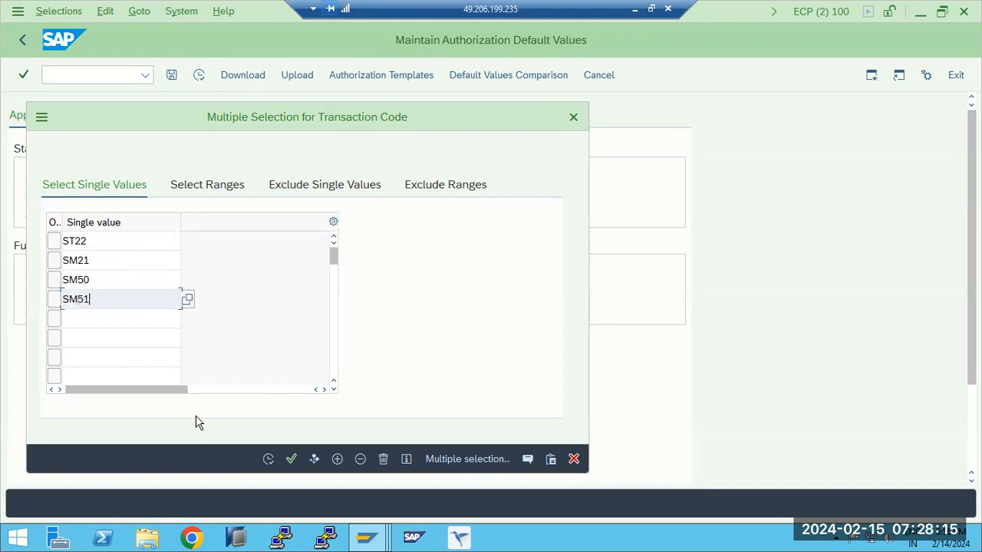
click(267, 459)
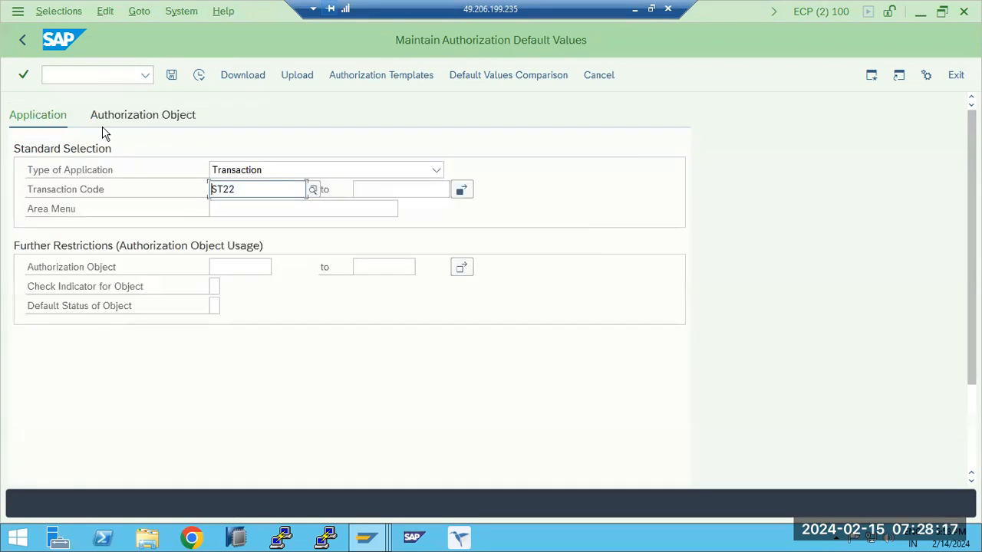
click(197, 76)
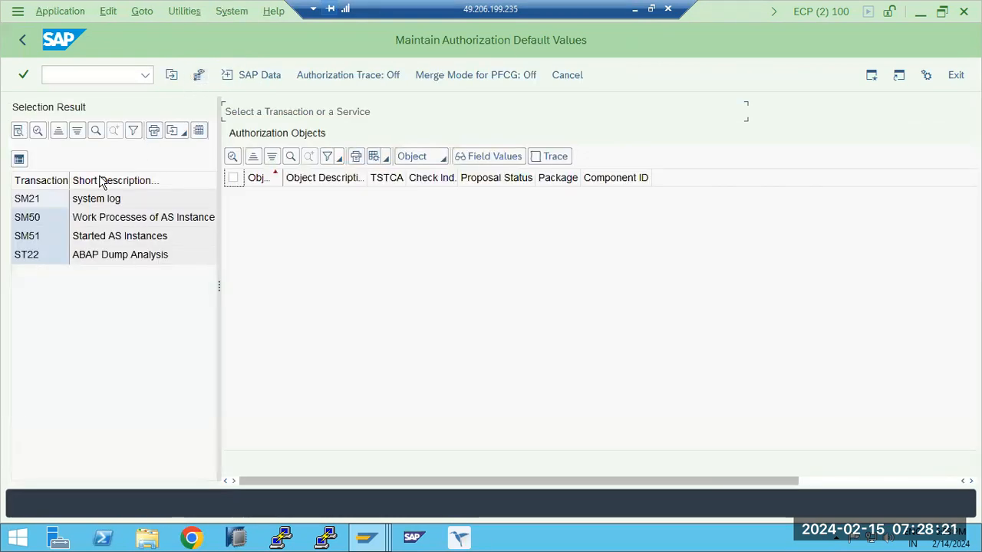
- Review the authorization objects of transactions SM21, SM50, SM51 and ST22 from the selection result
double_click(29, 203)
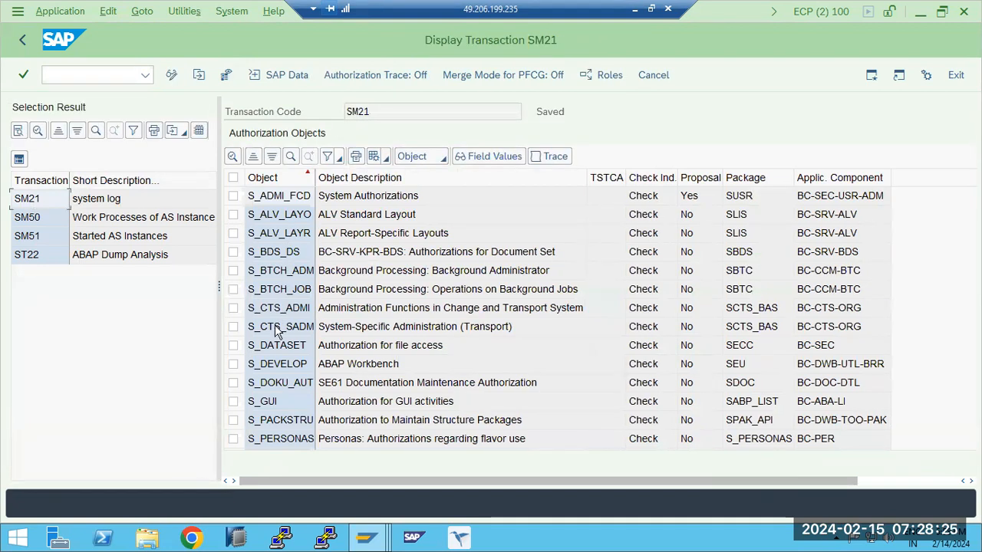
double_click(42, 220)
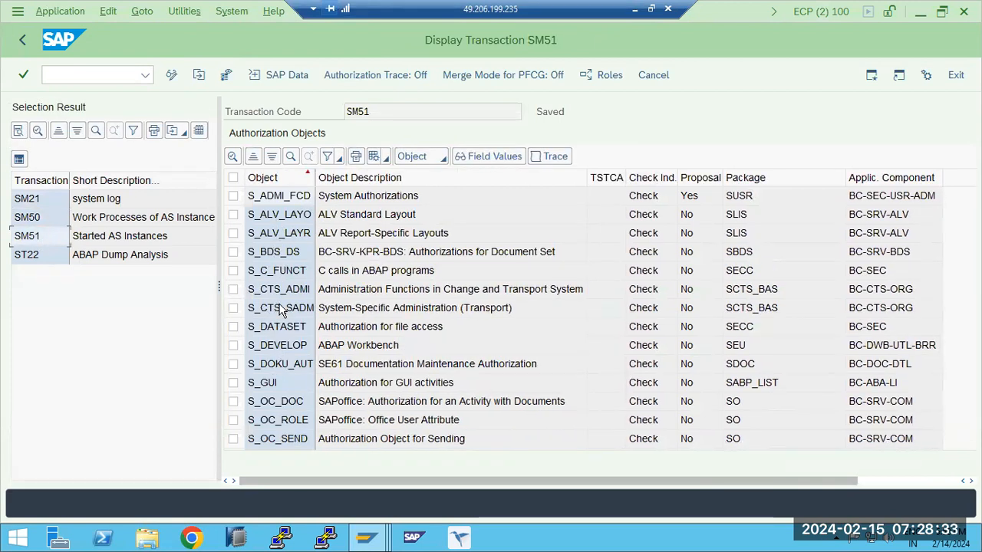
double_click(49, 255)
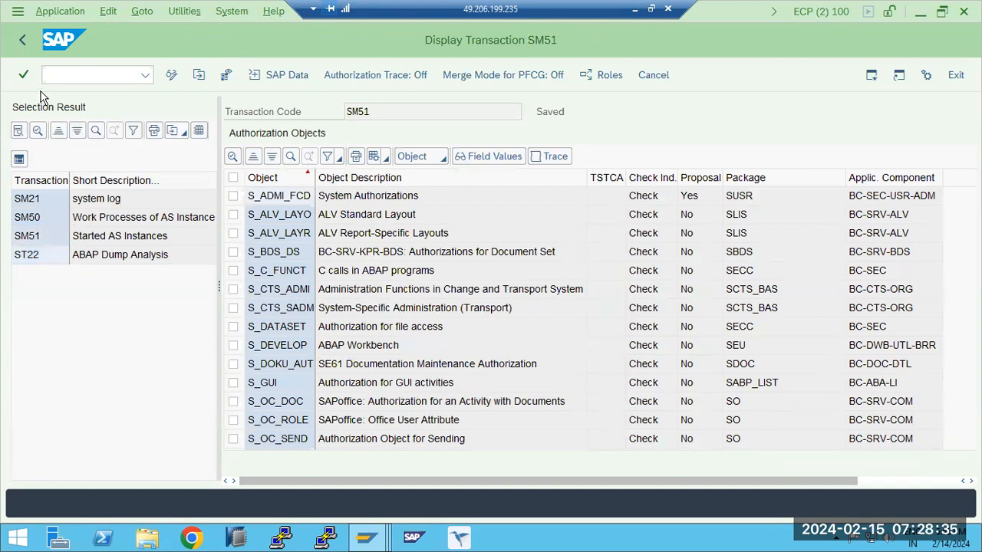
- Leave the transaction SM51 display, try the authorization default values selection by authorization object, and exit SU24
click(23, 40)
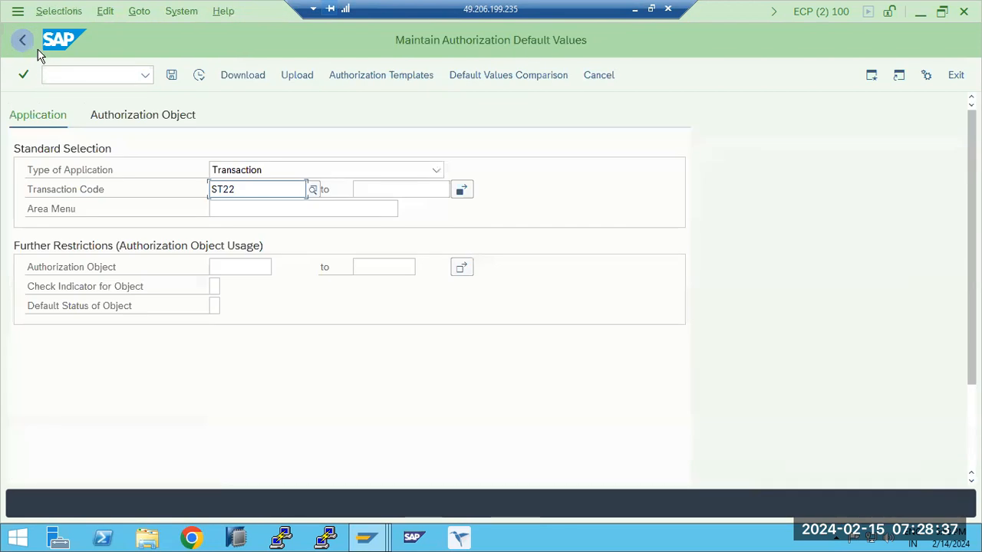
click(169, 122)
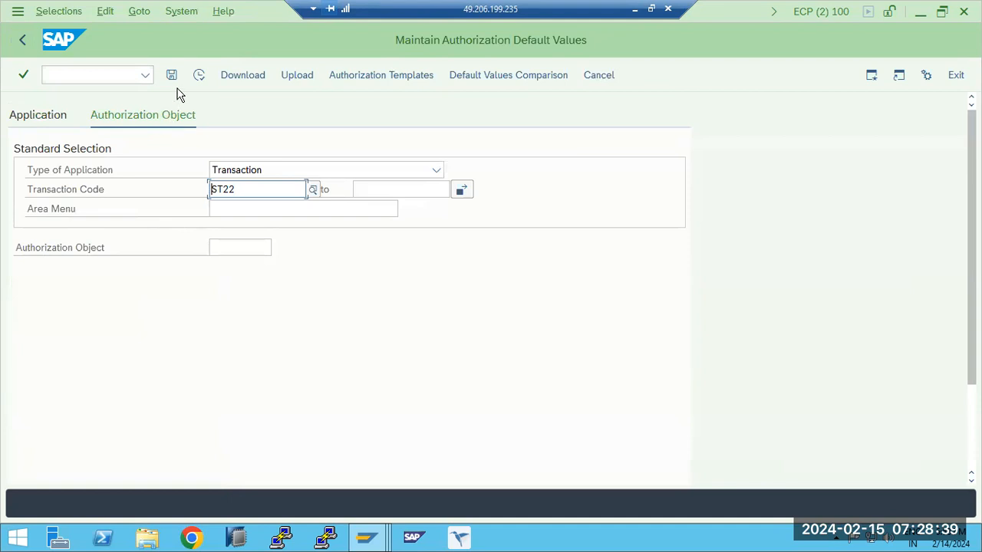
click(194, 78)
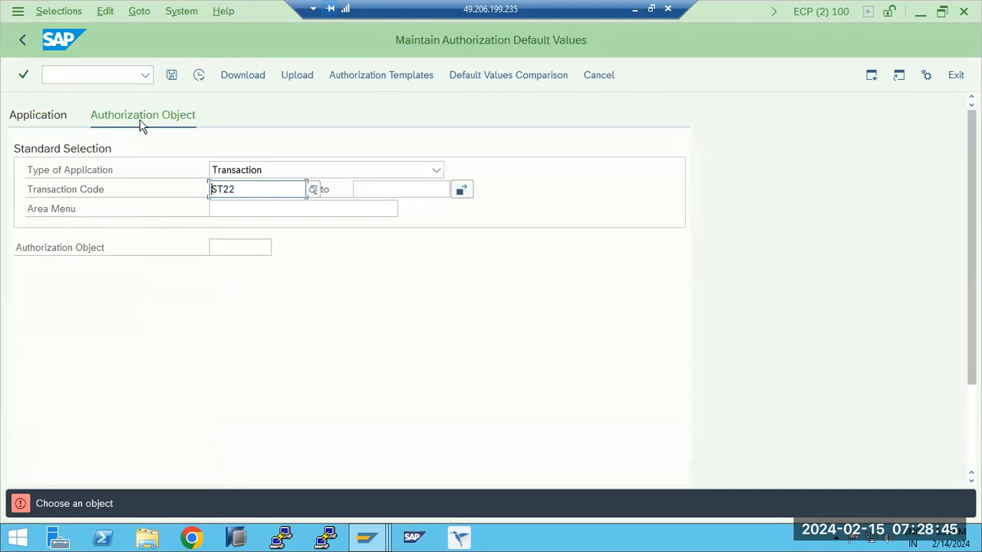
click(22, 43)
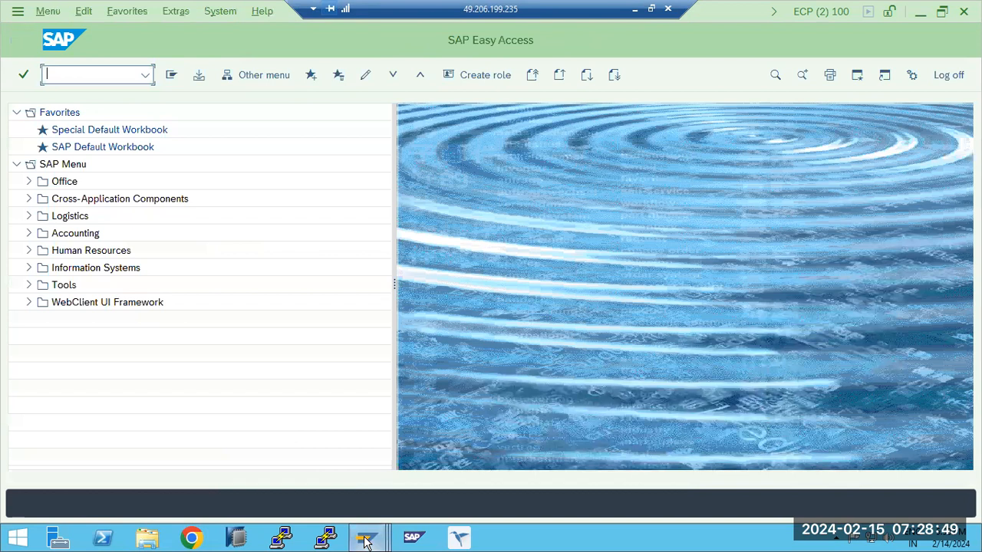
- In the session editing Z_BASIS_FRESHER, browse the authorization objects offered for manual selection and cancel without adding one
mouse_move(367, 538)
click(294, 452)
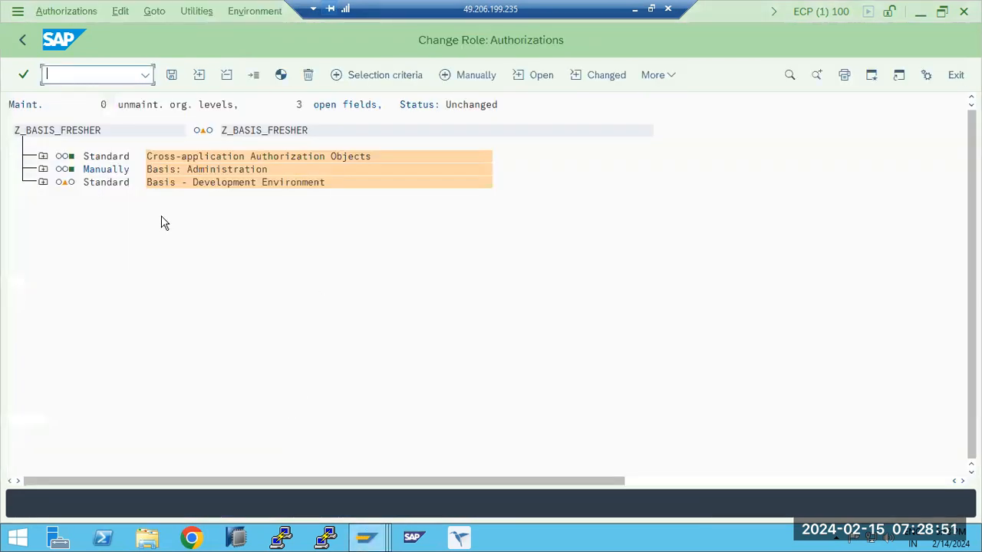
click(454, 74)
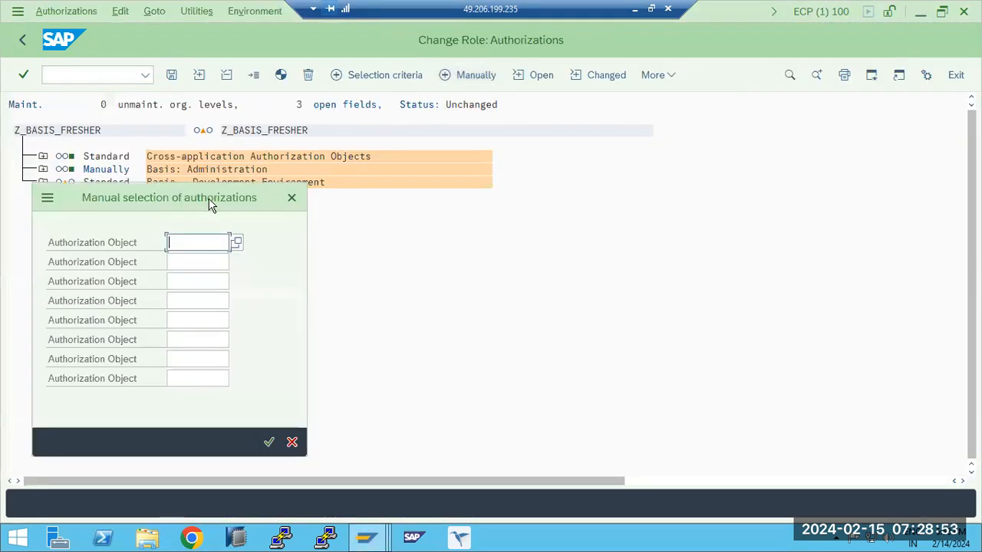
click(237, 242)
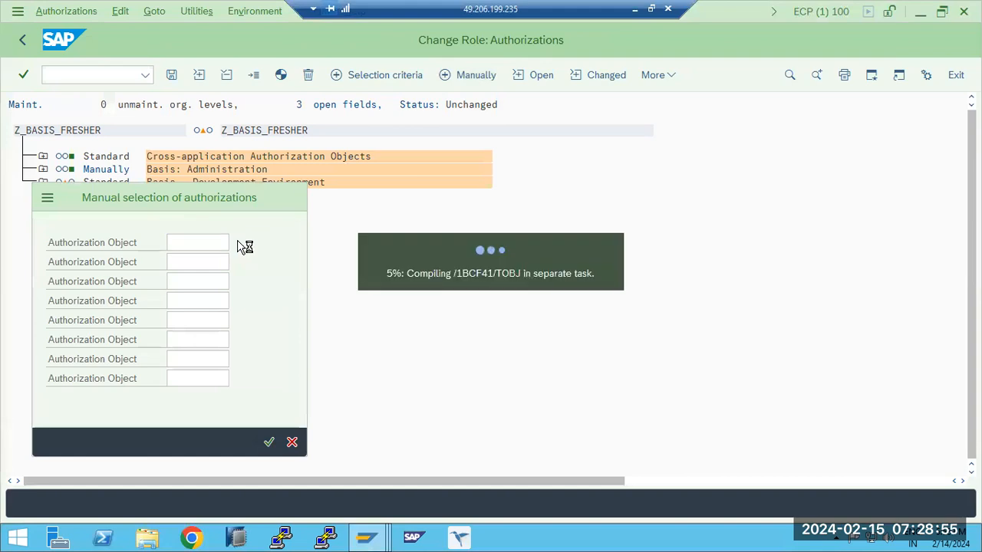
scroll(204, 240, down, 4)
scroll(204, 240, down, 20)
scroll(205, 249, down, 20)
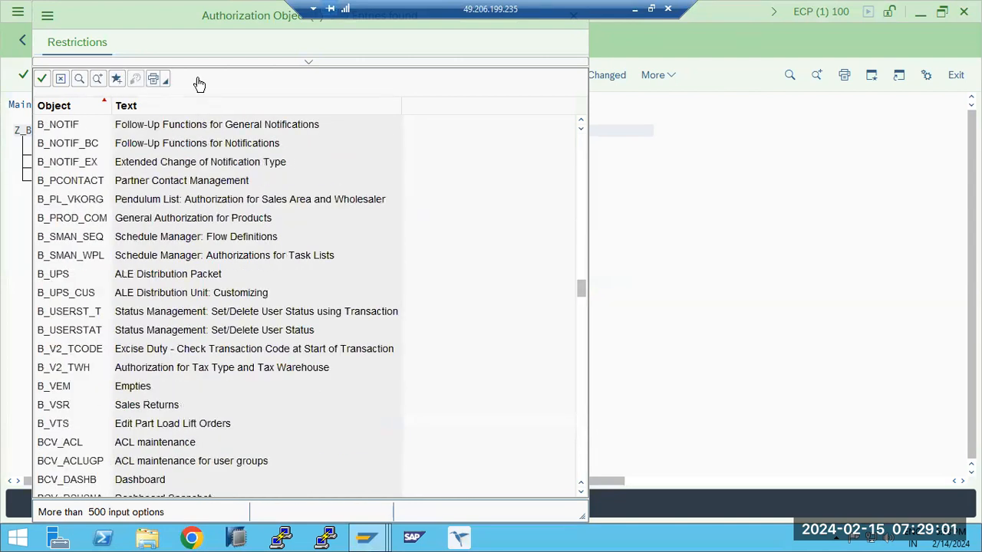
click(596, 152)
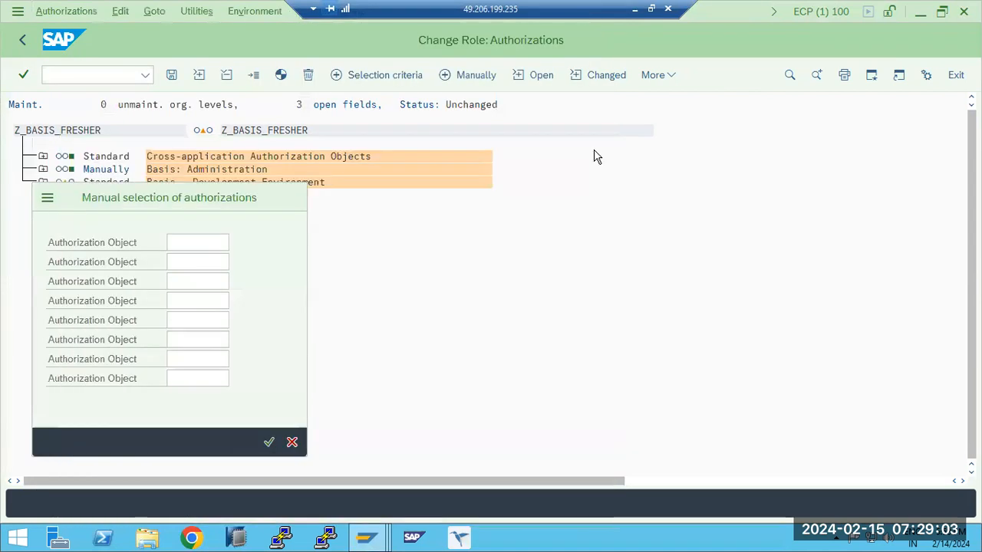
click(293, 443)
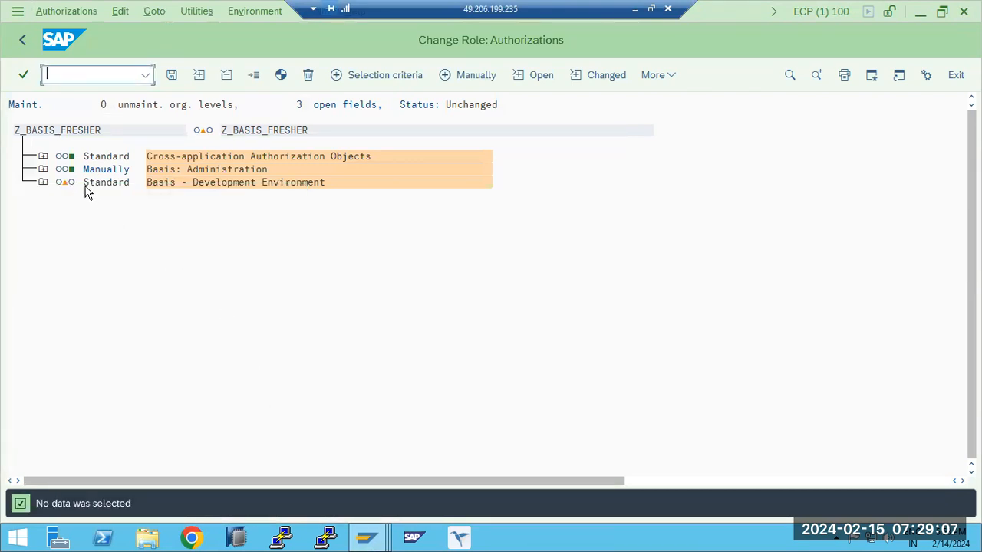
- Return to the Z_BASIS_FRESHER role maintenance, assign user TEST to the role and save
click(22, 40)
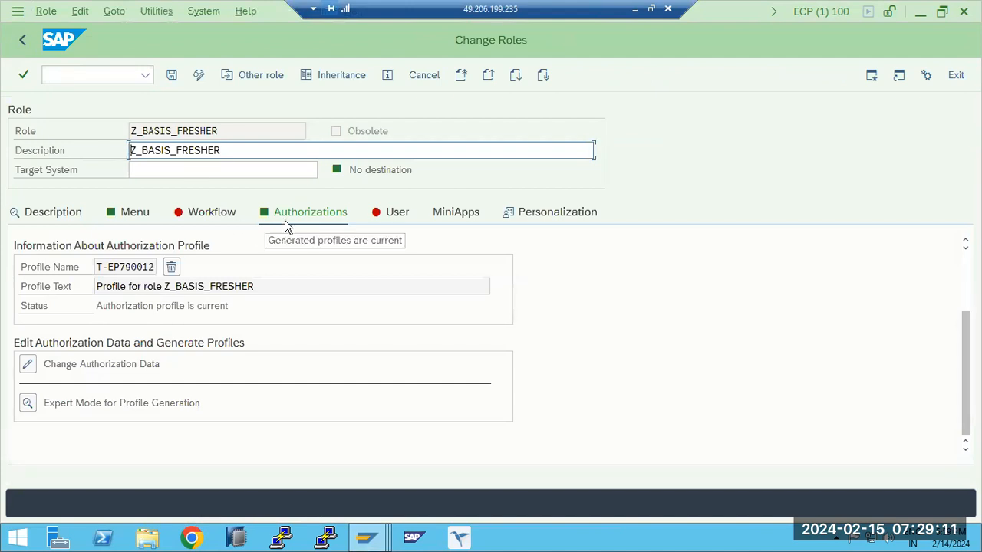
click(171, 74)
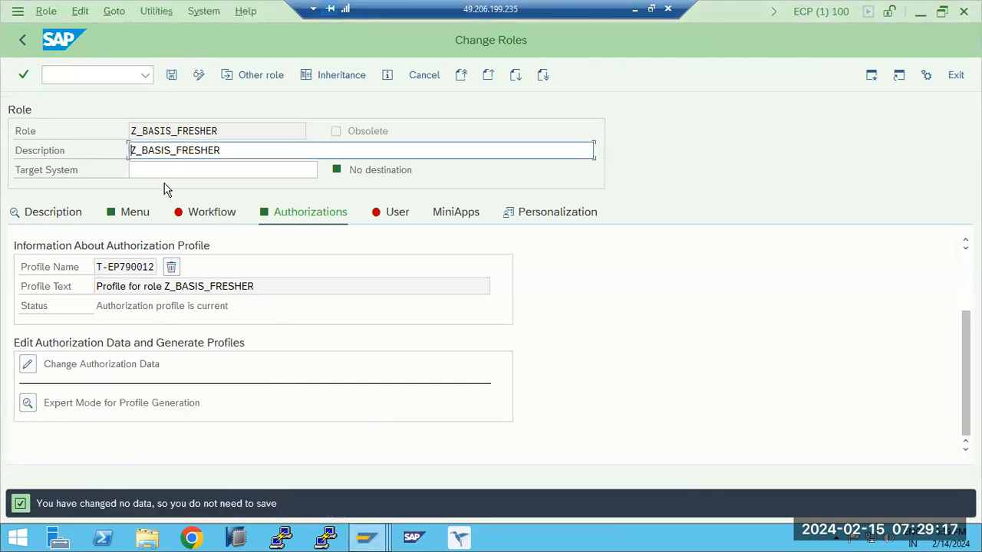
click(396, 220)
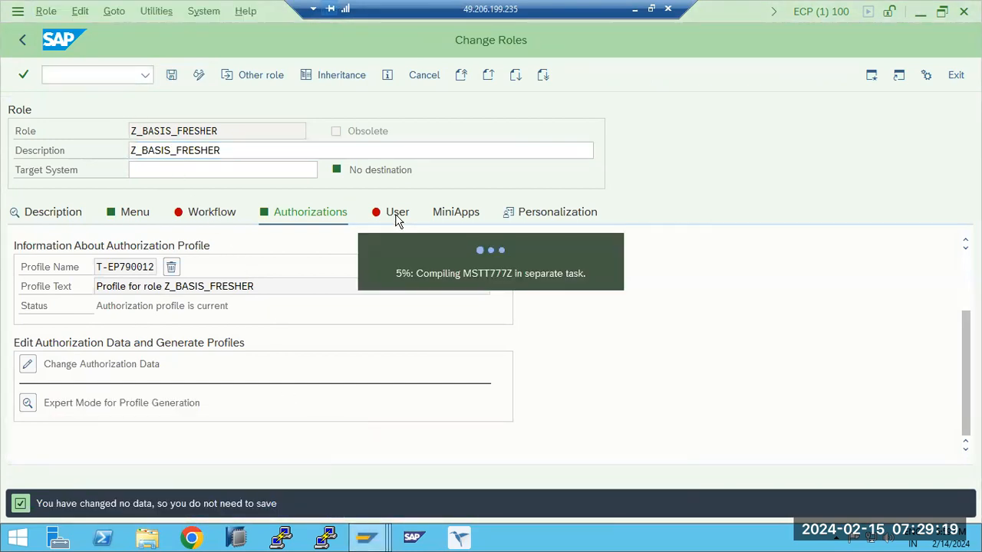
text(test)
key(Return)
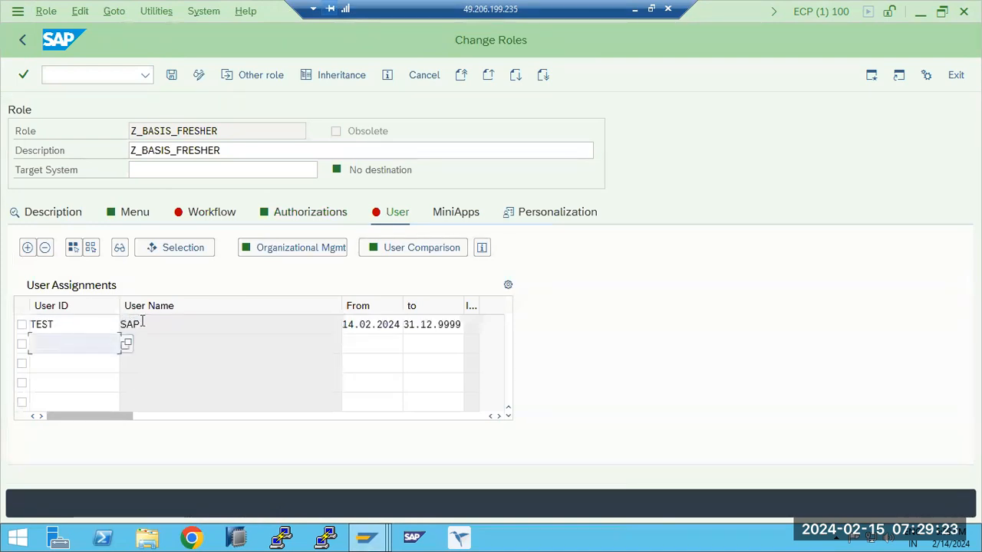
click(171, 78)
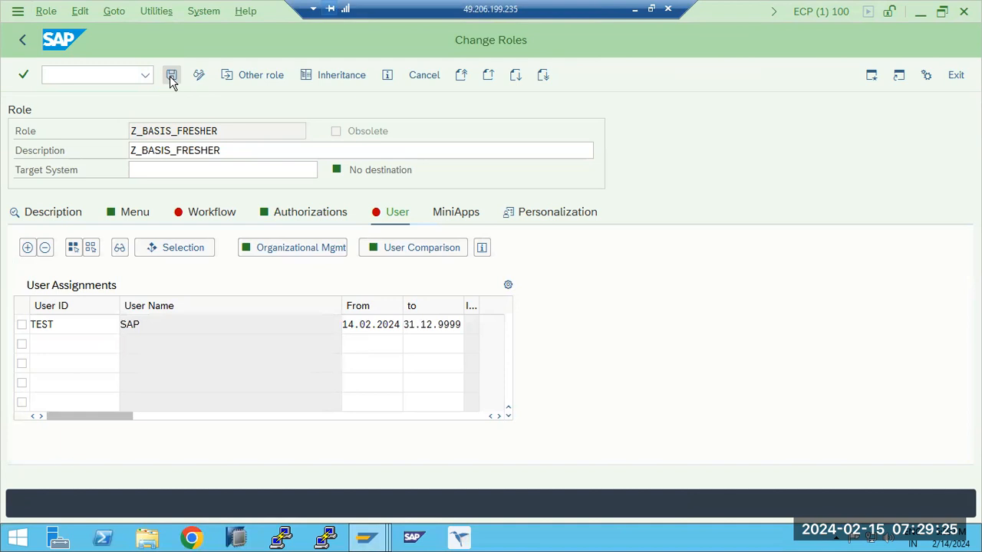
- Run the complete user master comparison for the role and save it again
click(399, 254)
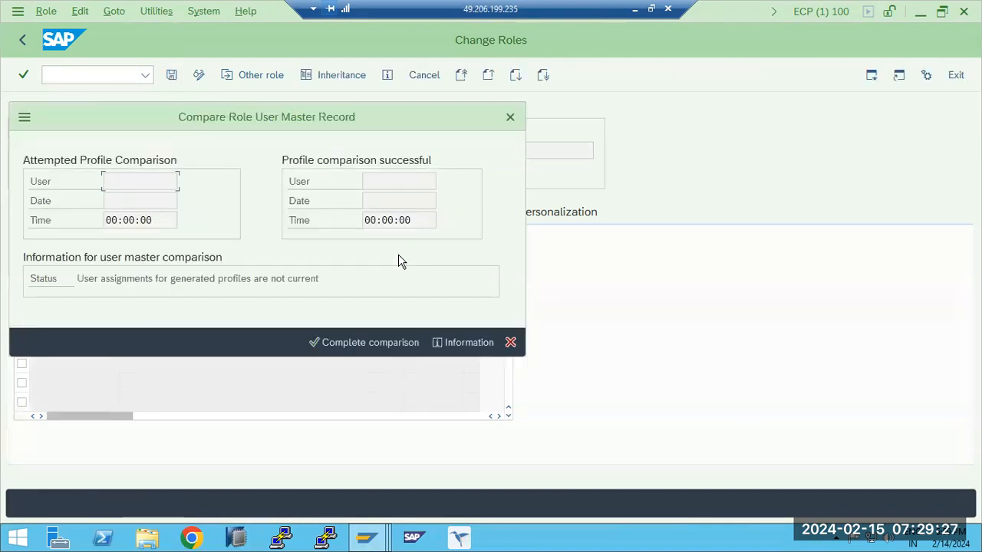
click(359, 343)
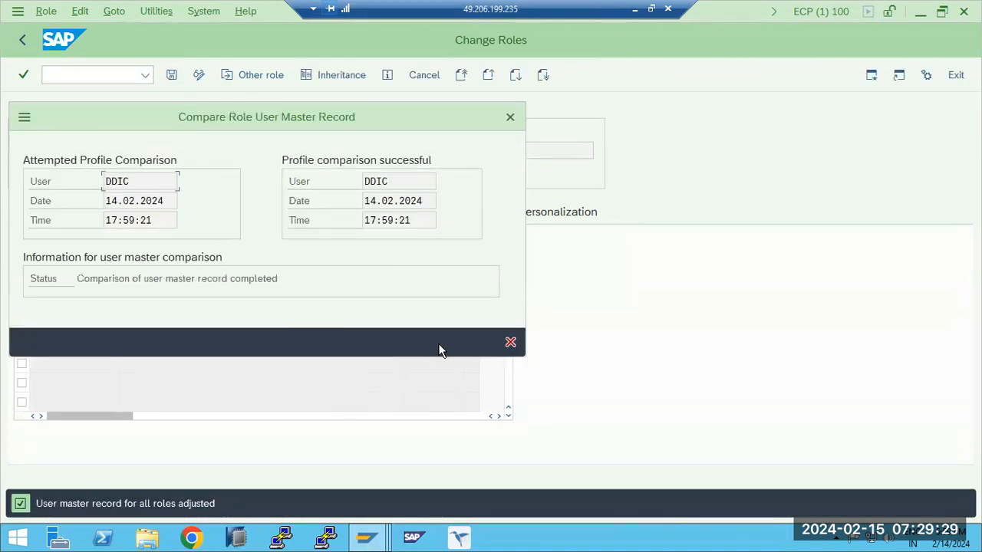
click(509, 342)
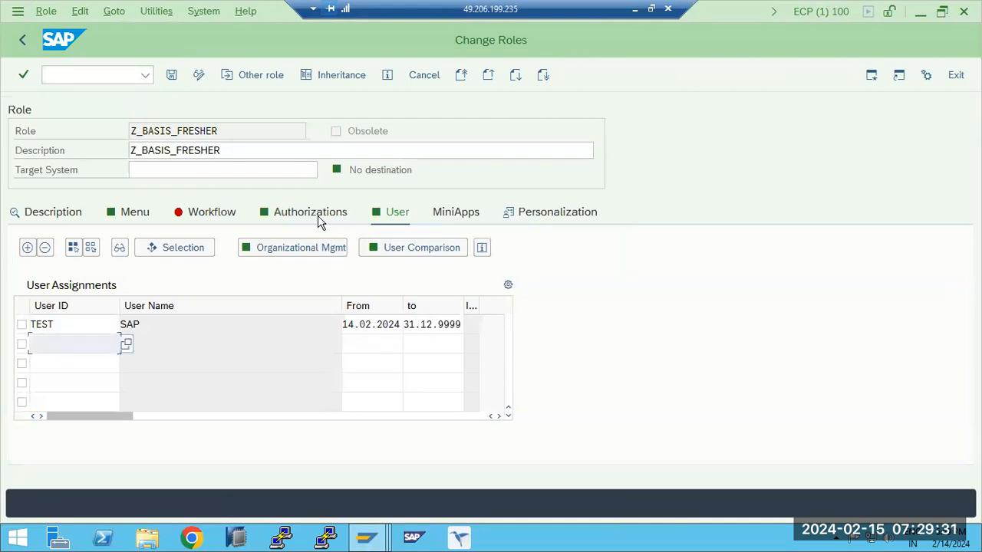
click(171, 74)
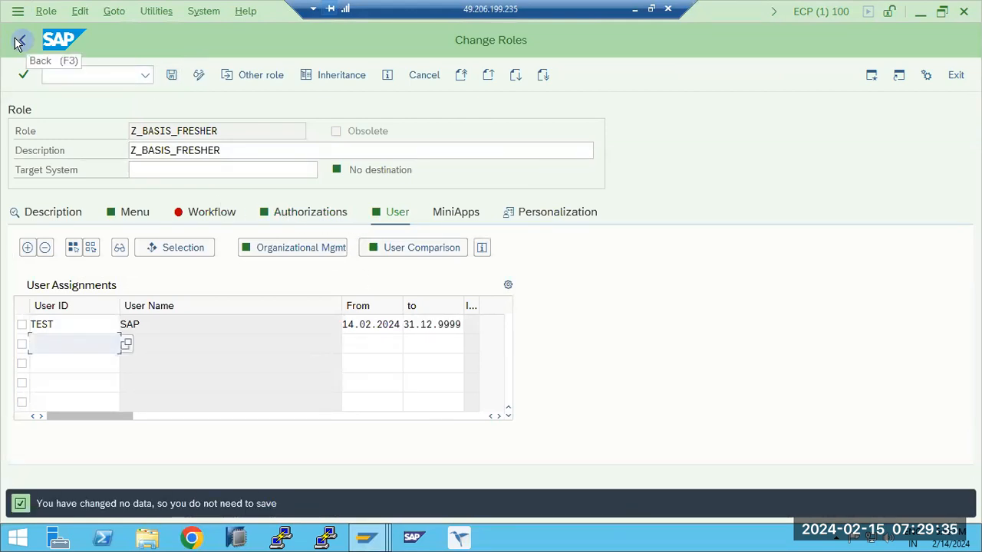
- Switch to the TEST user's SAP session and check the logged-on user in the system information
click(231, 131)
drag(218, 132, 139, 132)
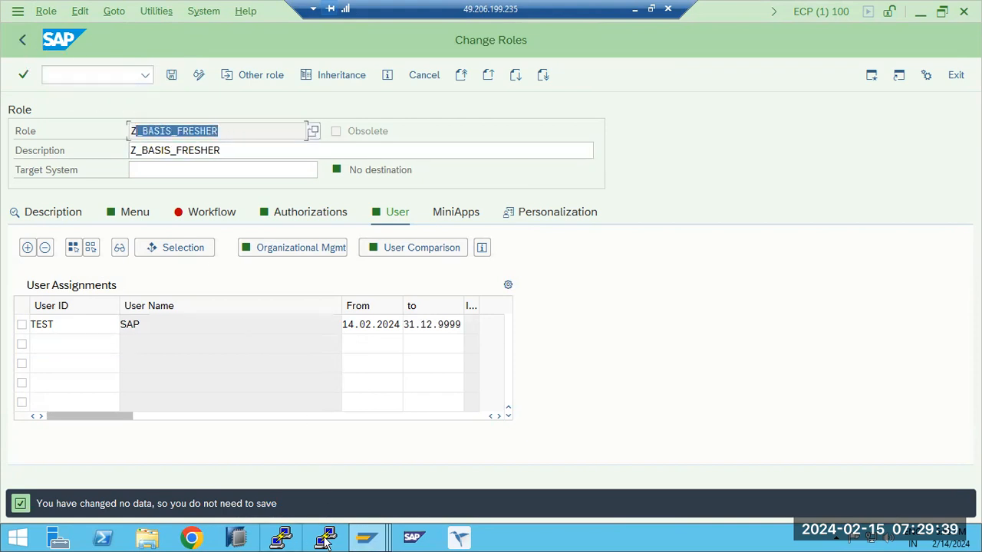
click(365, 537)
click(594, 445)
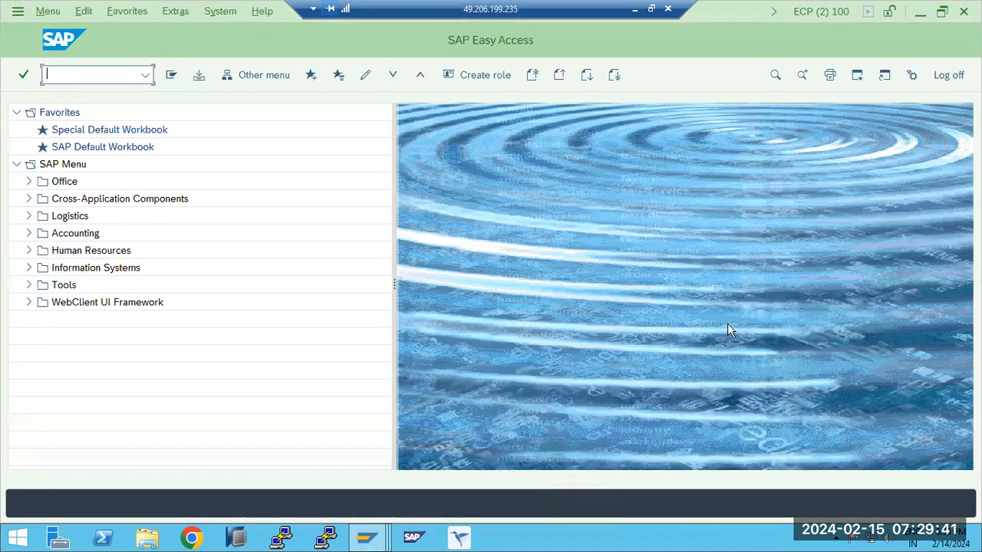
click(366, 536)
click(455, 485)
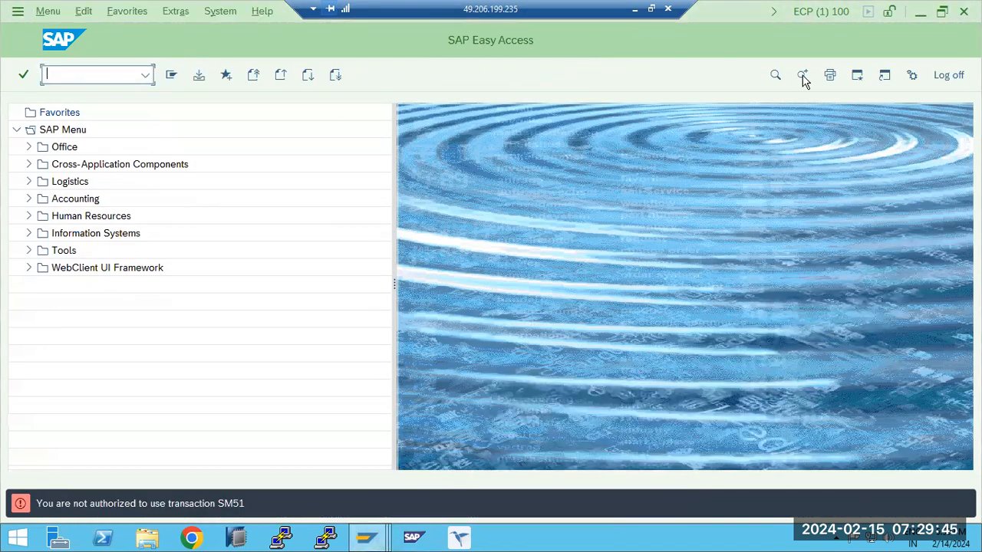
click(821, 11)
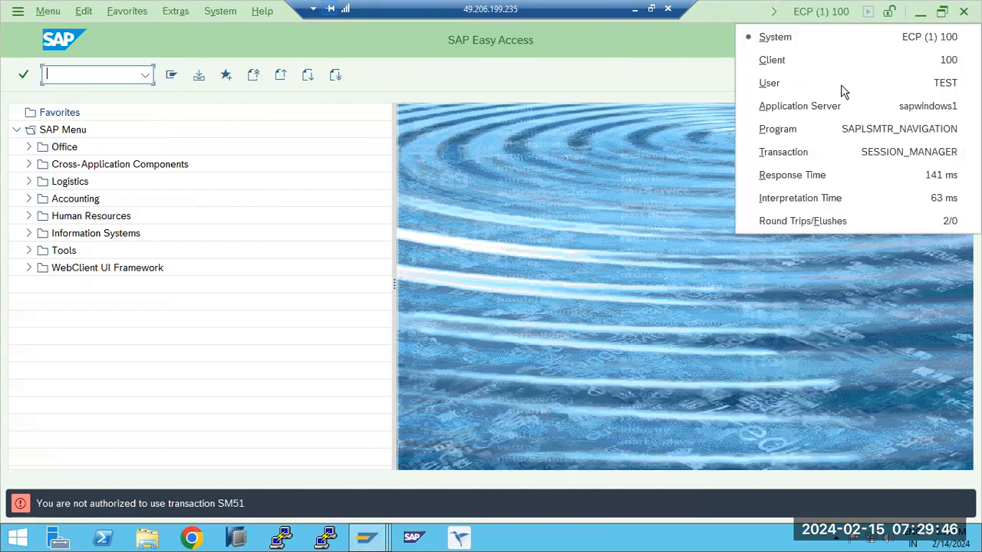
click(717, 234)
- Test access to transaction ST22 as user TEST and return to SAP Easy Access
click(95, 74)
text(st22)
key(Return)
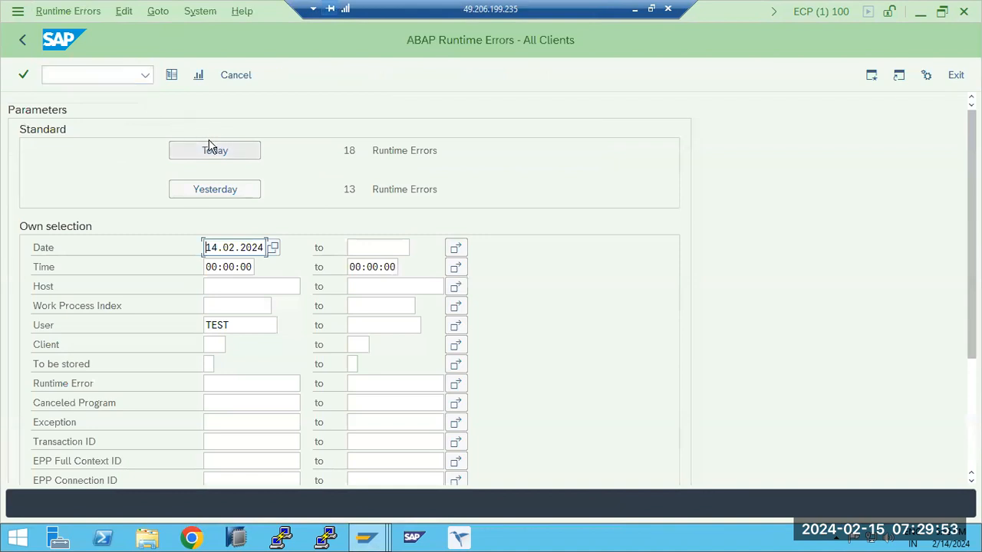
click(821, 11)
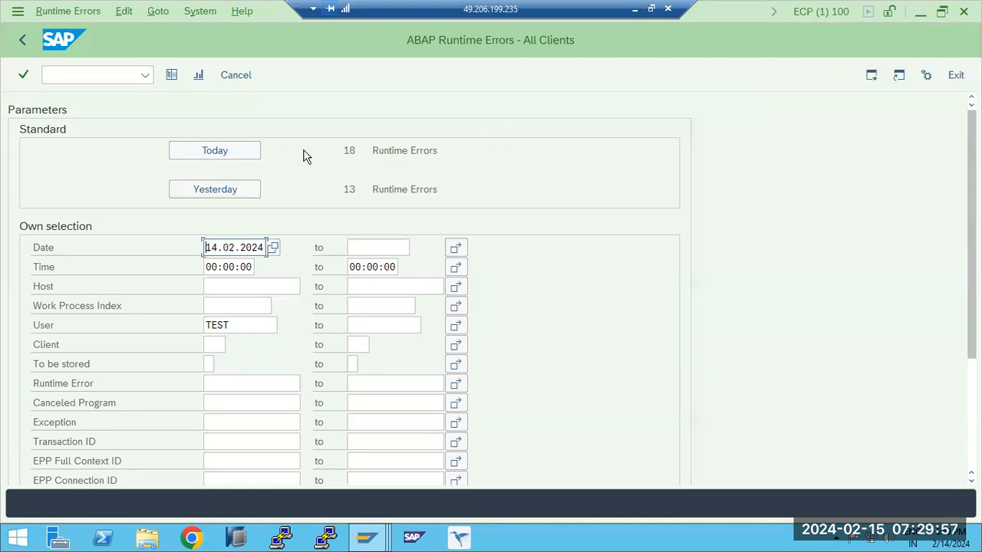
click(22, 40)
- Test access to transaction SM21 as user TEST and return to SAP Easy Access
click(71, 75)
text(sm21)
key(Return)
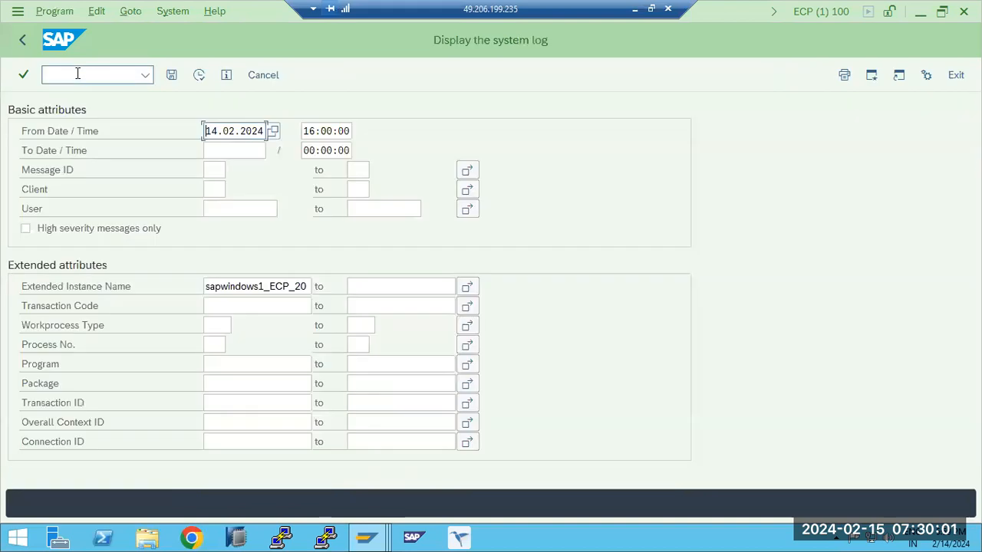
click(23, 42)
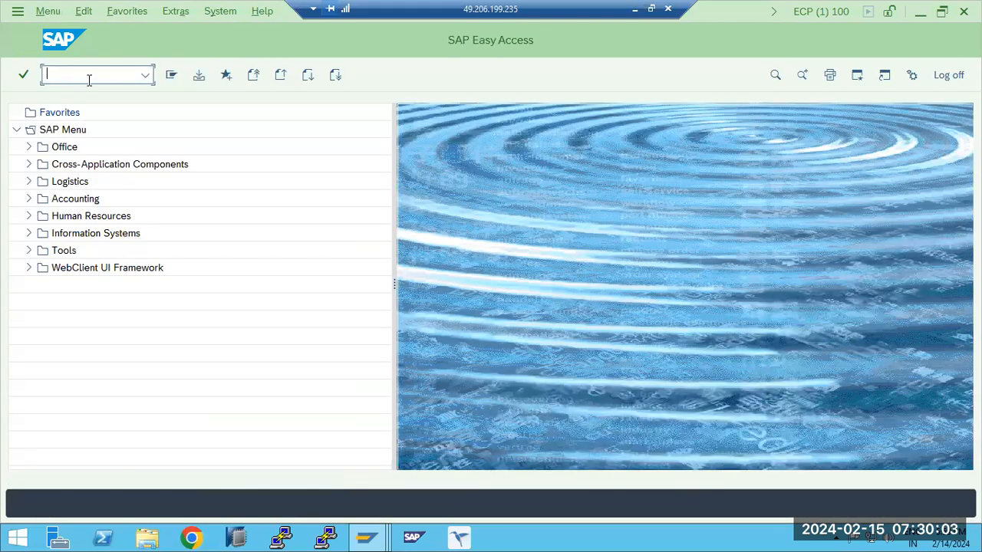
- Try to start transaction SMLG, and start transaction SM51, dismissing the Internet Explorer security notice
key(Return)
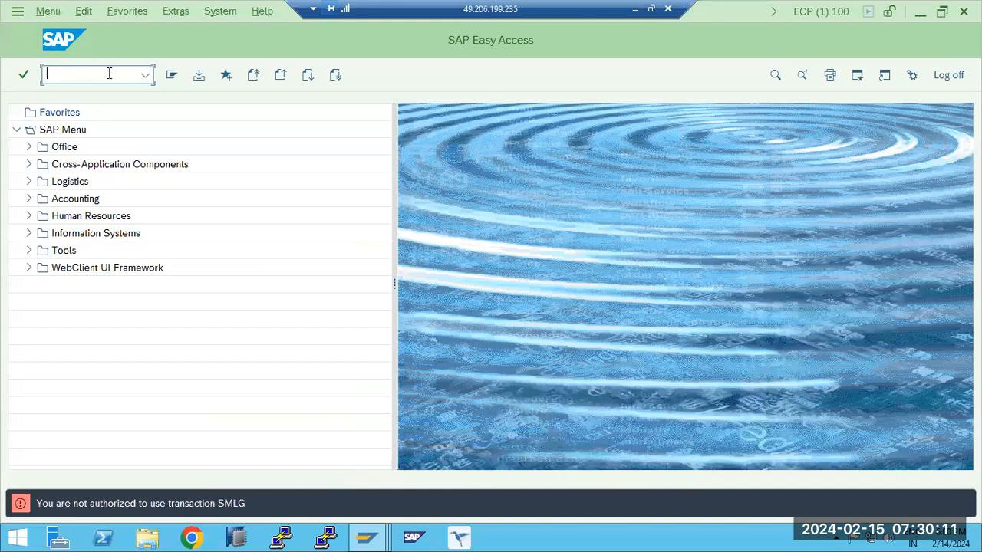
text(1)
key(Return)
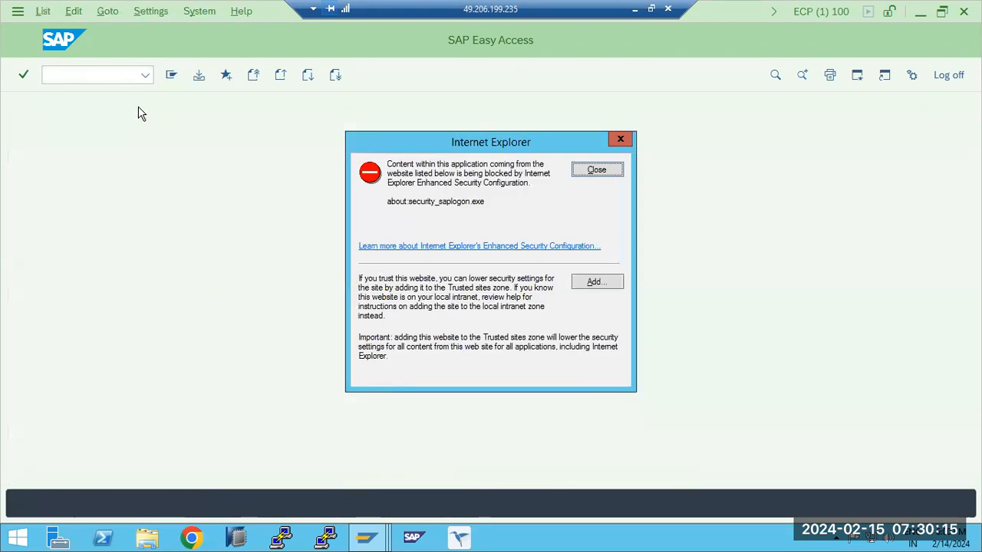
click(609, 173)
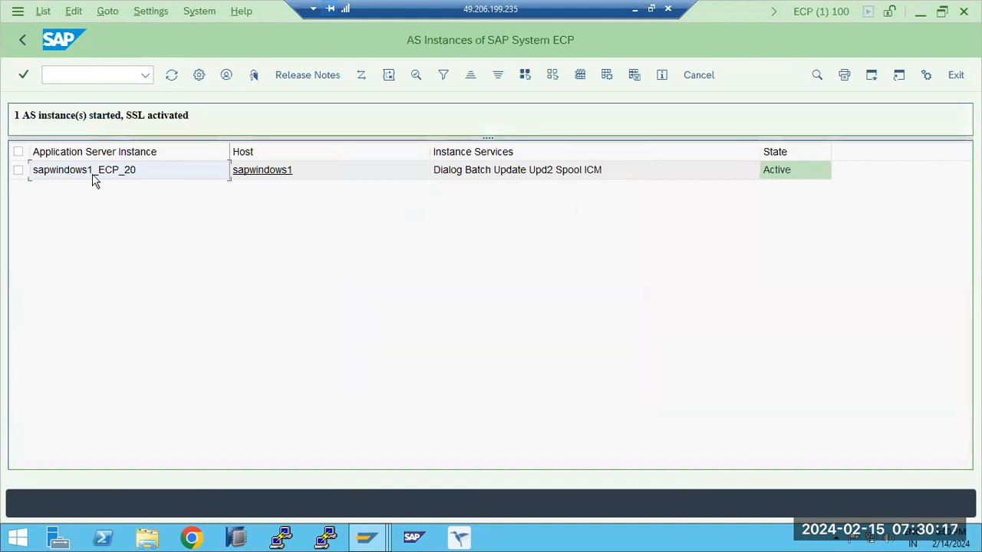
- Display the work processes of AS instance sapwindows1_ECP_20 and return to SAP Easy Access
double_click(126, 175)
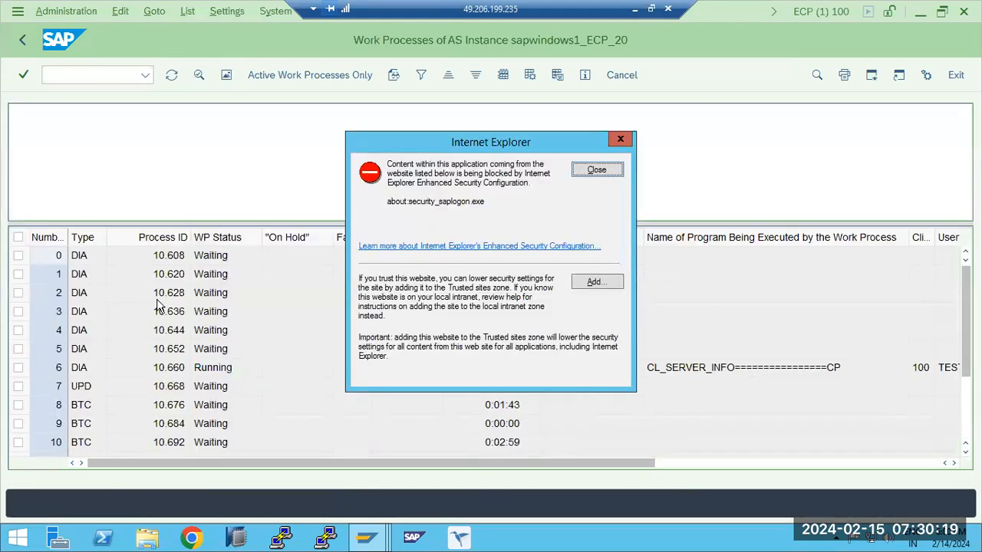
click(595, 169)
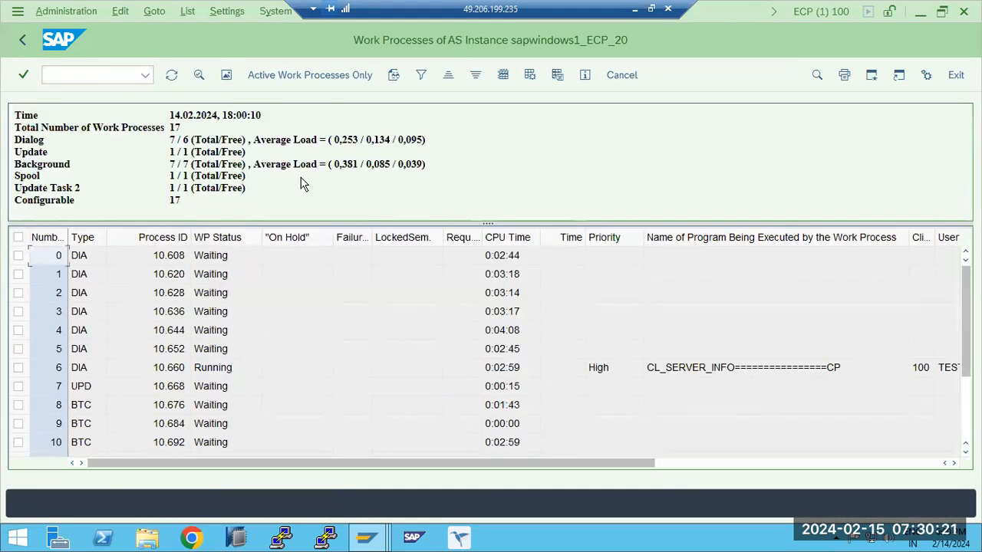
click(20, 43)
click(20, 42)
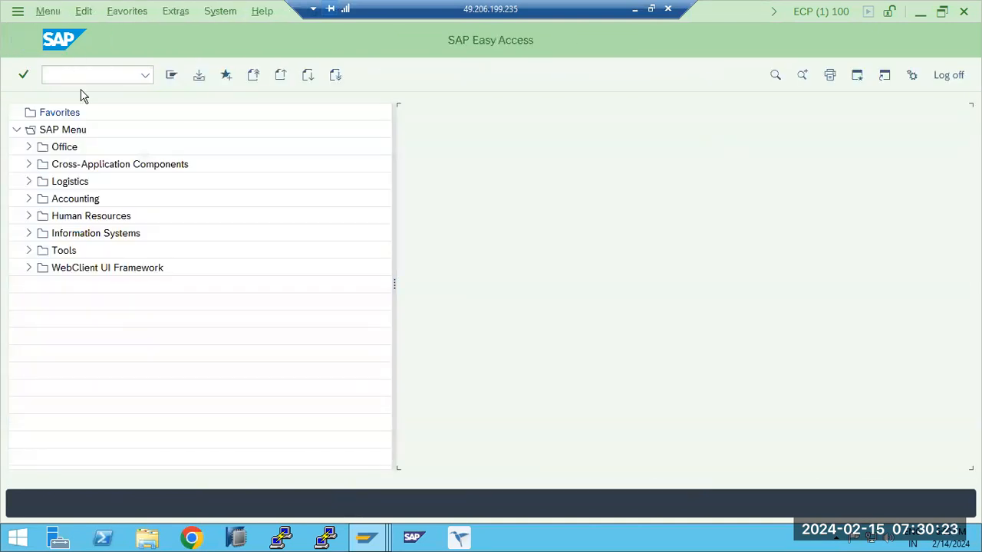
- Try to start transaction SU01 as user TEST and check the logged-on user in the system information
text(su01)
key(Return)
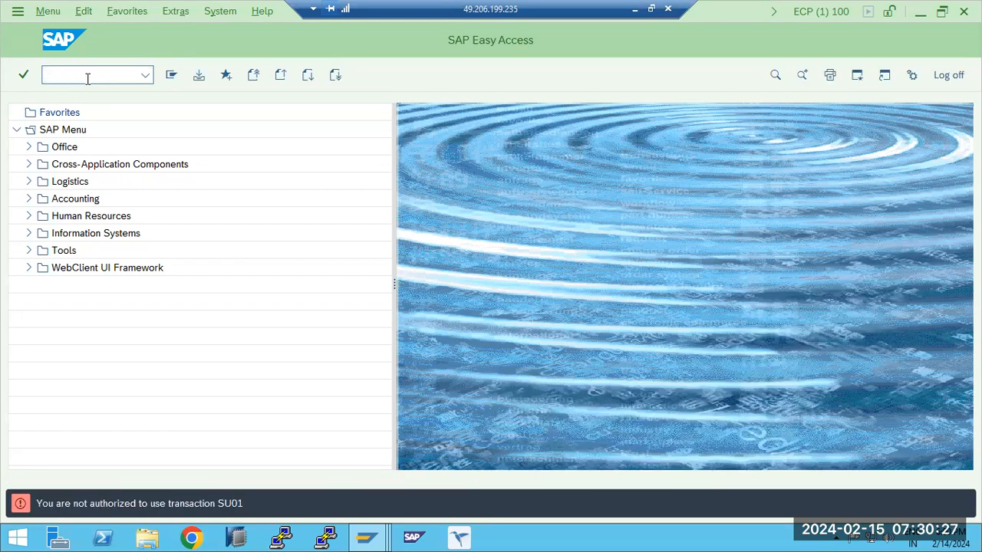
click(875, 11)
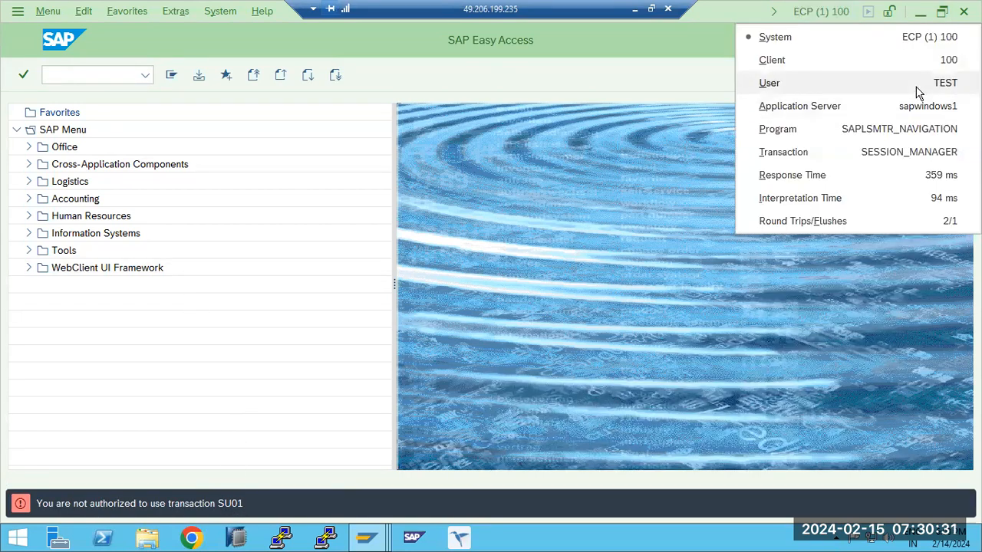
- Try to start transaction SU53 as user TEST and highlight the resulting status message
click(909, 38)
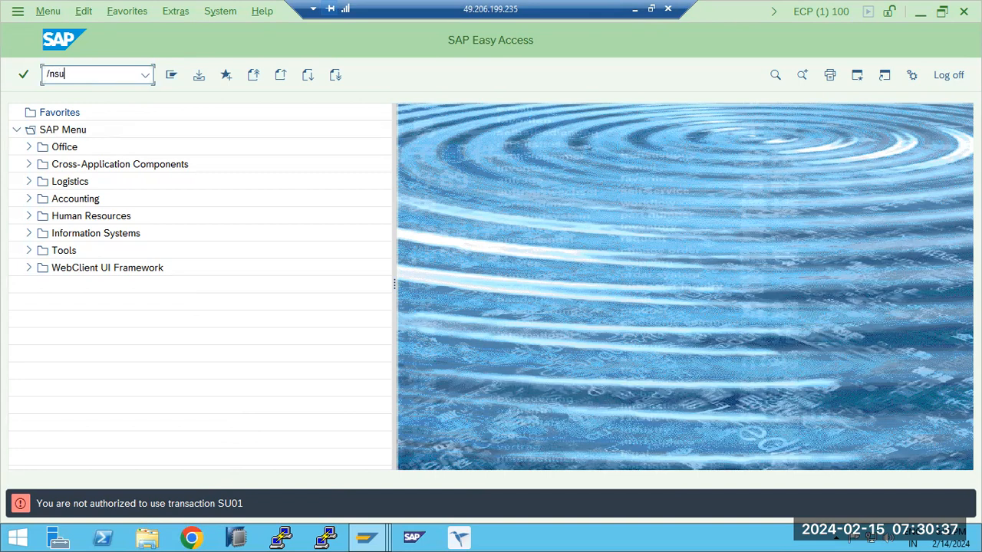
key(Return)
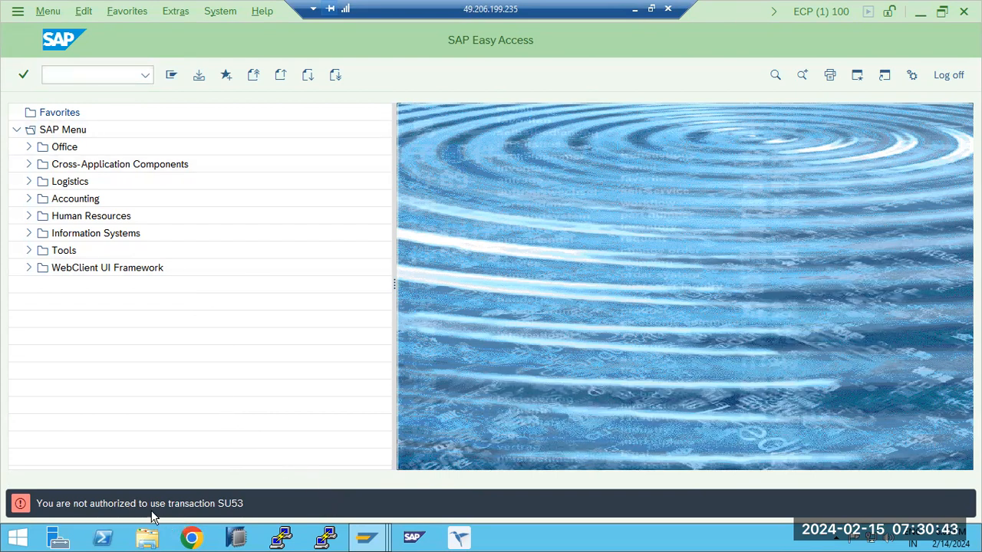
drag(125, 503, 217, 503)
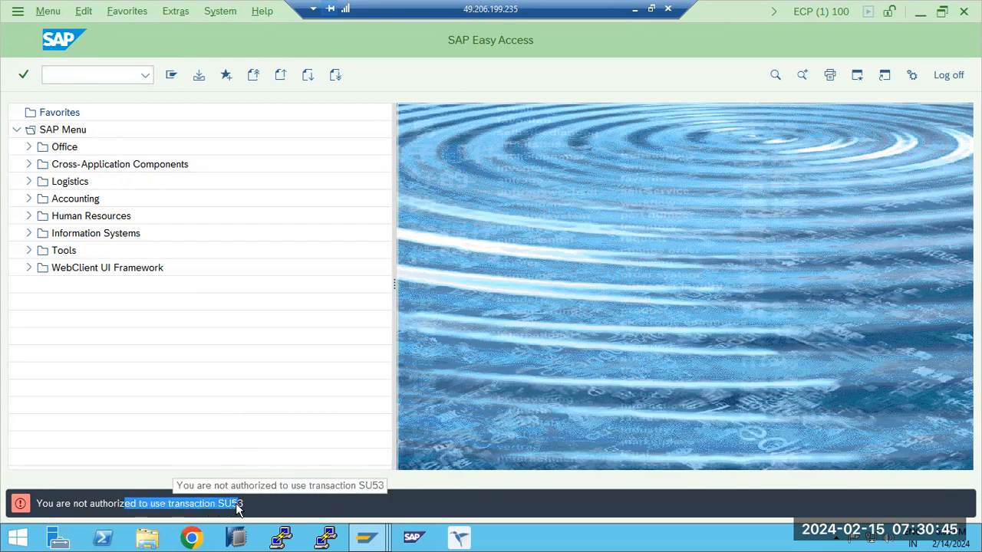
click(71, 74)
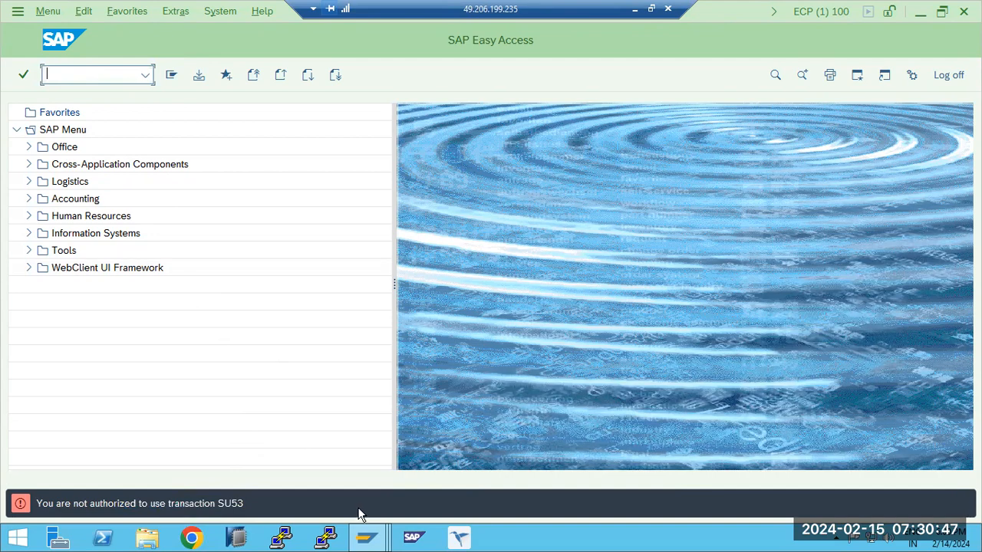
- Switch to the Z_BASIS_FRESHER role session and review each transaction in the role menu
mouse_move(367, 537)
click(305, 451)
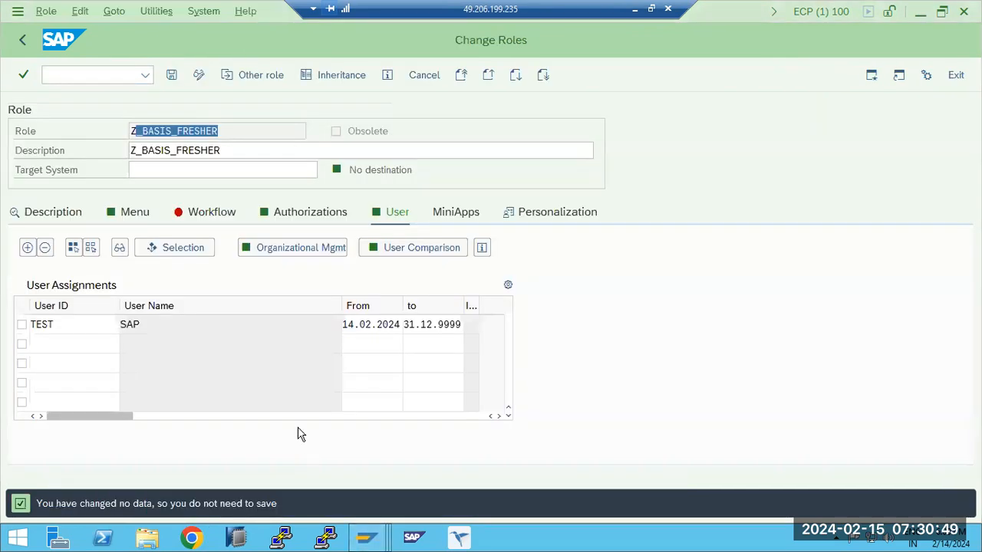
click(141, 221)
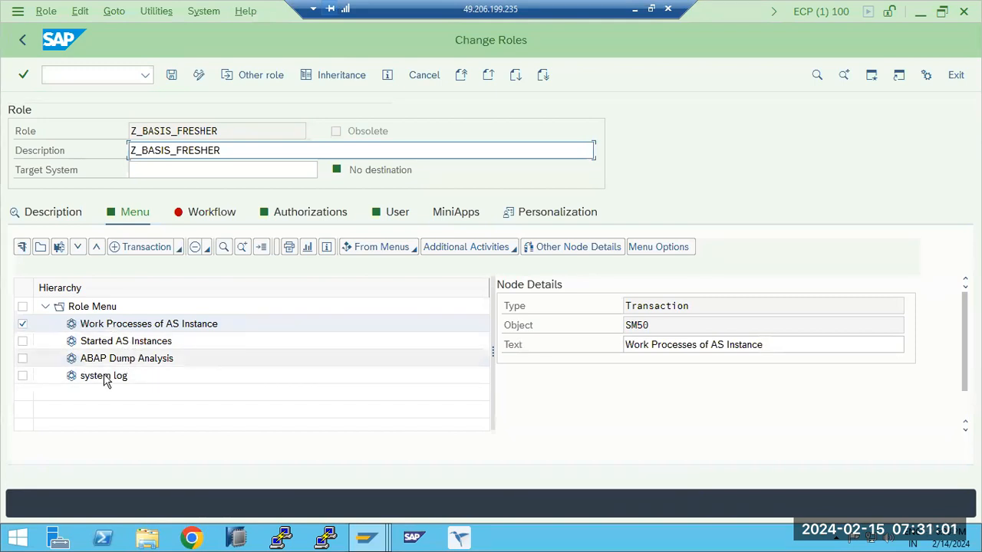
click(105, 342)
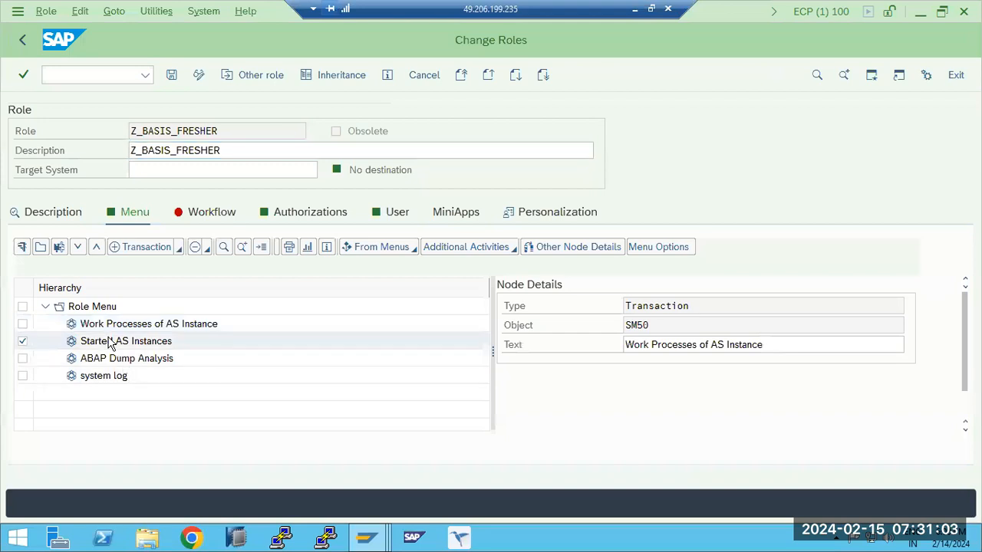
click(115, 362)
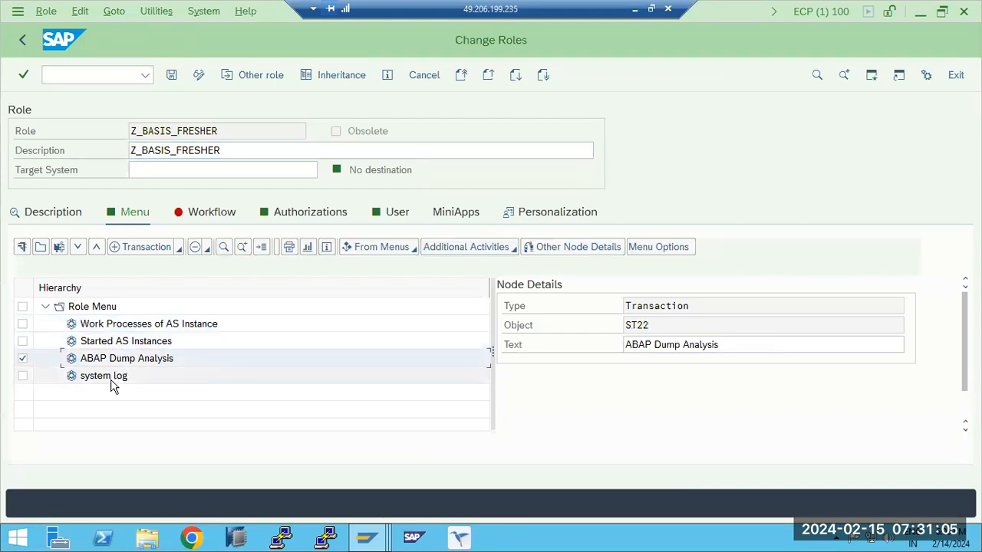
click(113, 379)
drag(221, 151, 129, 150)
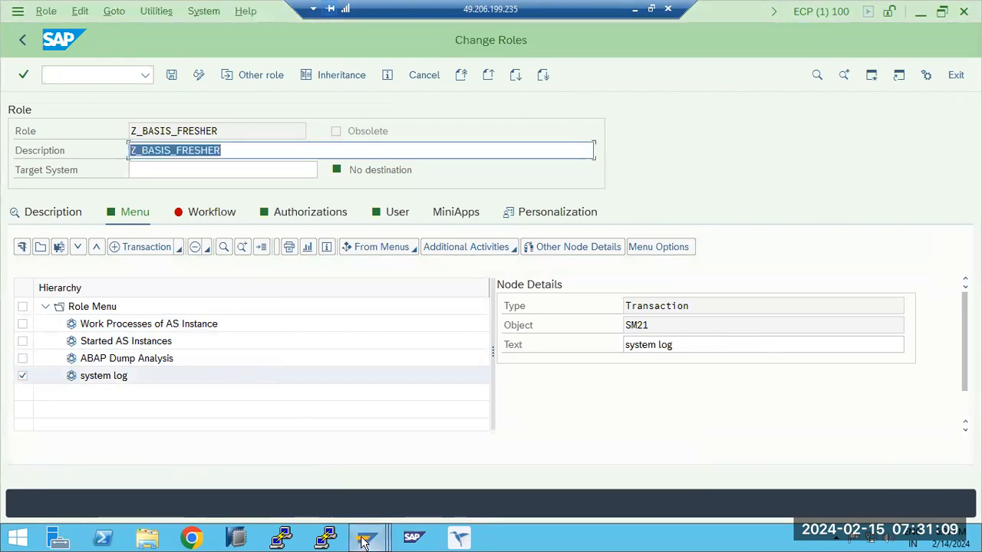
- Check the system information of both SAP Easy Access sessions to identify which one belongs to user TEST
mouse_move(367, 536)
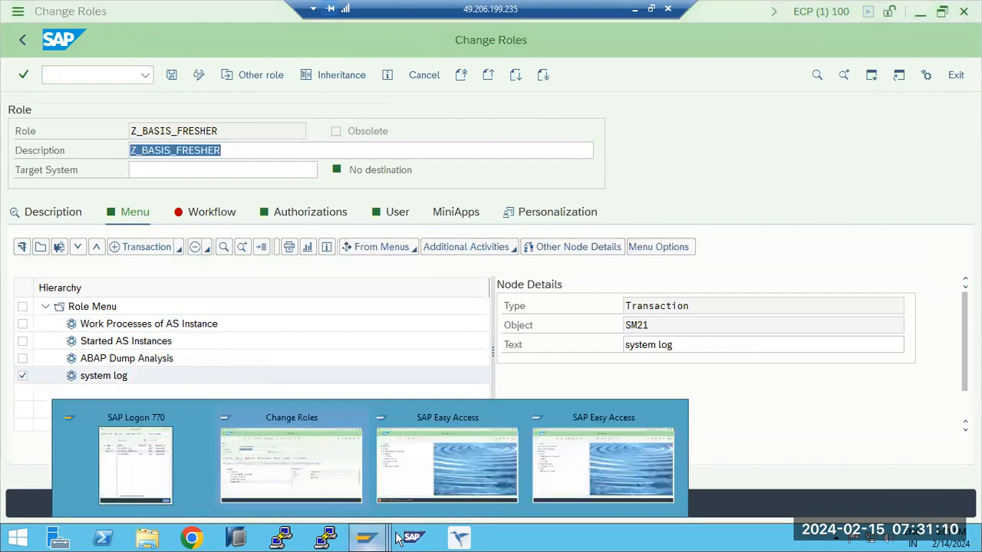
click(597, 466)
click(813, 12)
click(597, 242)
mouse_move(356, 540)
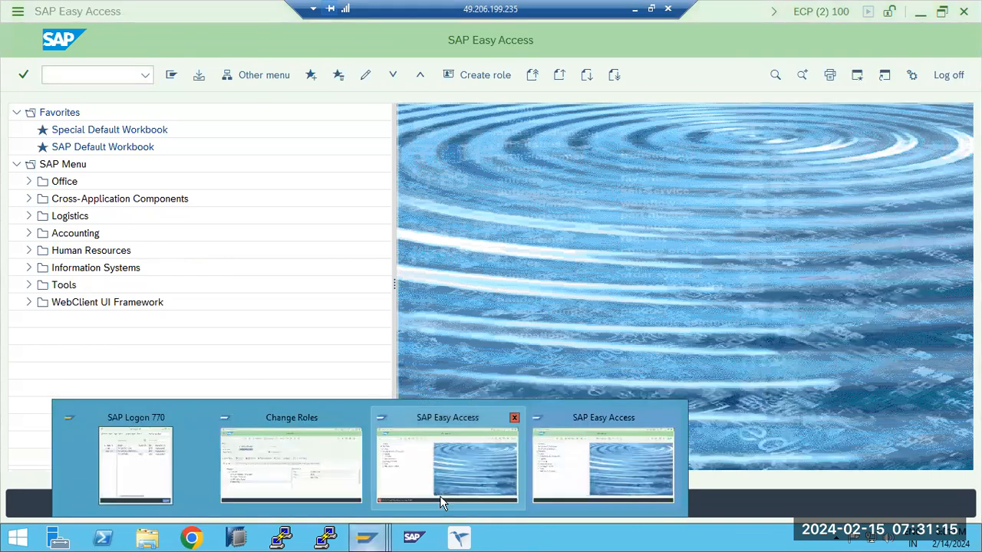
click(439, 495)
click(843, 12)
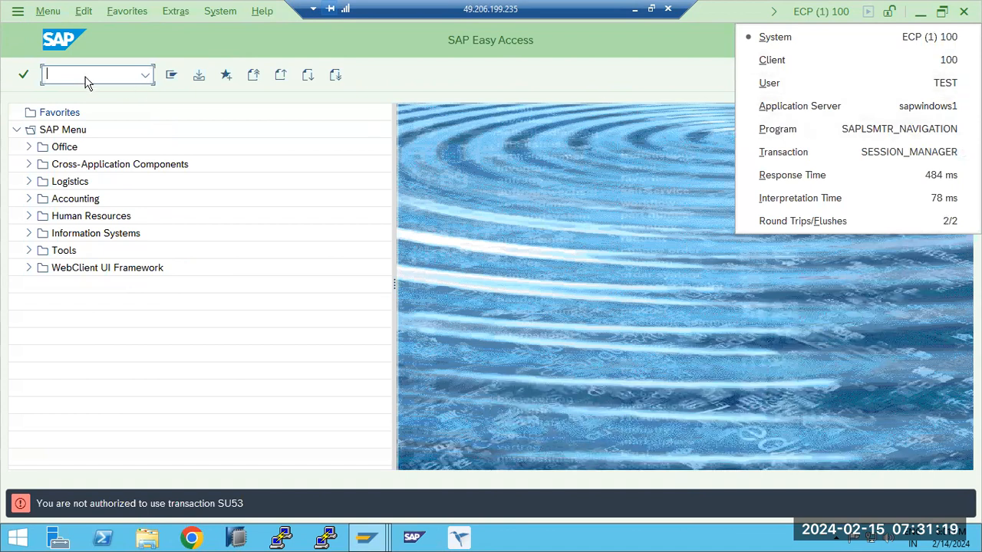
click(66, 70)
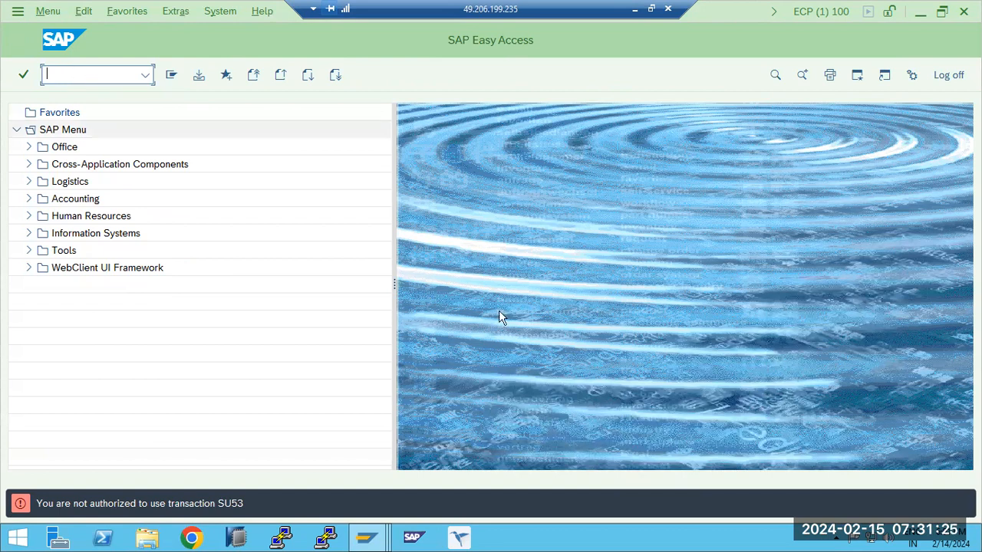
- Leave role maintenance and view the security audit profile in transaction SM19, returning to SAP Easy Access
click(367, 540)
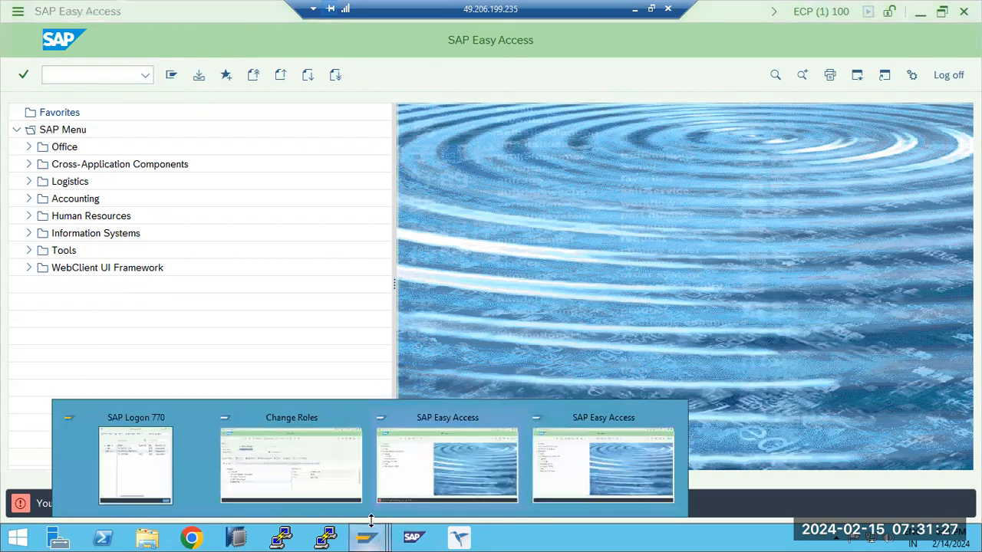
click(305, 463)
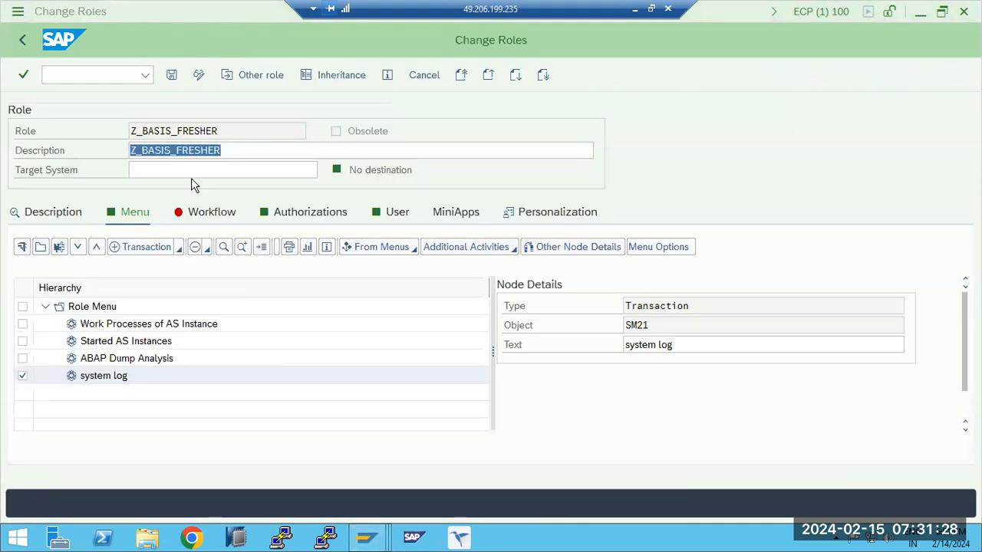
click(24, 43)
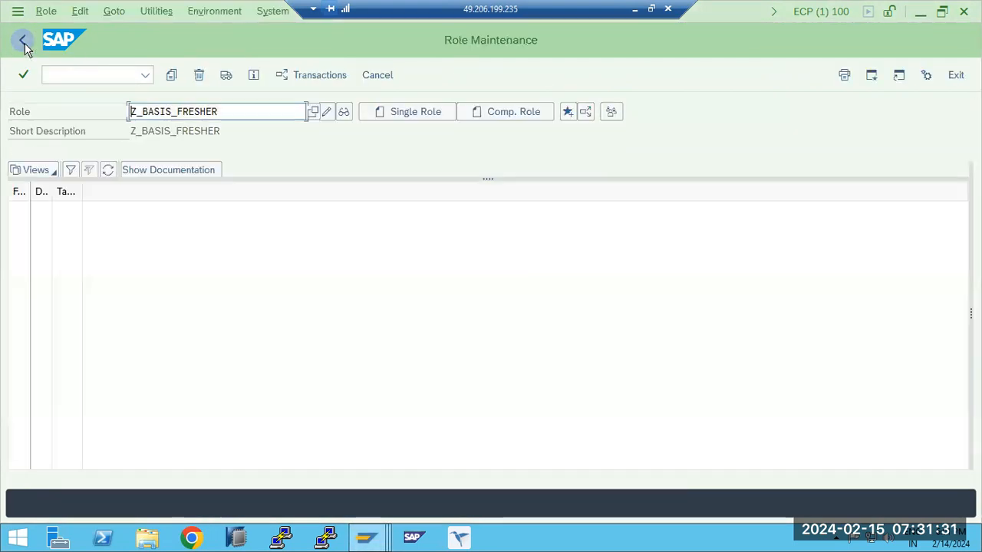
click(24, 42)
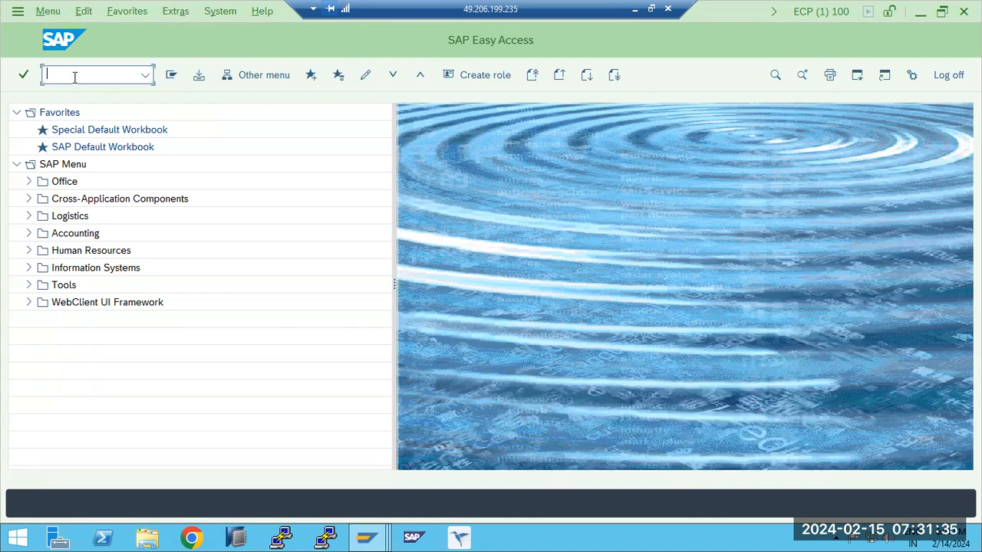
text(sm19)
key(Return)
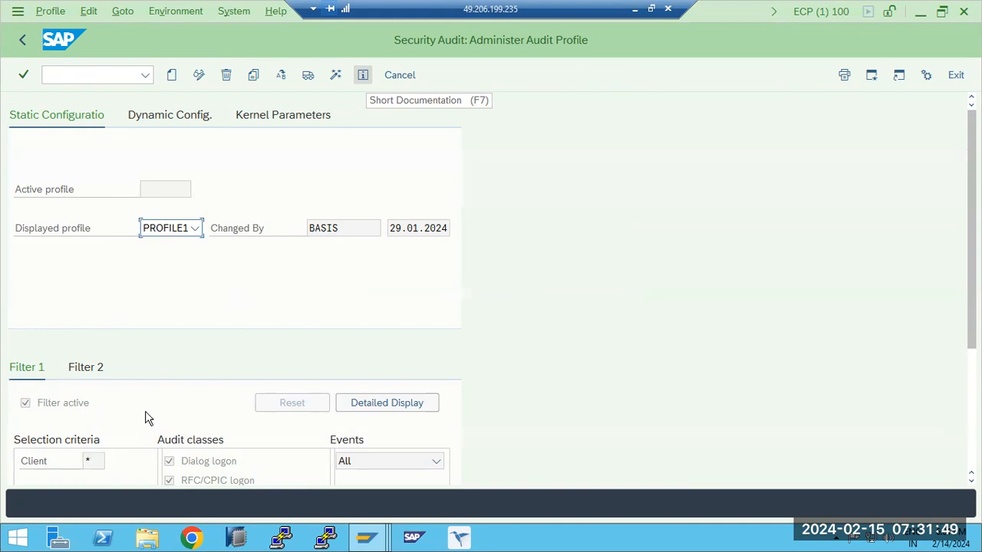
click(25, 42)
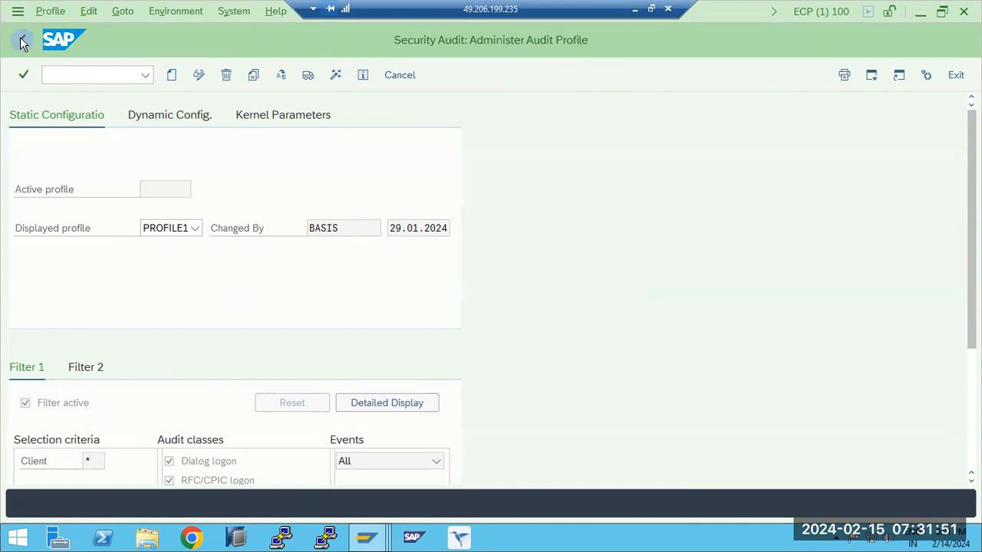
- Reread the security audit log for user TEST in transaction SM20 and return to SAP Easy Access
text(sm20)
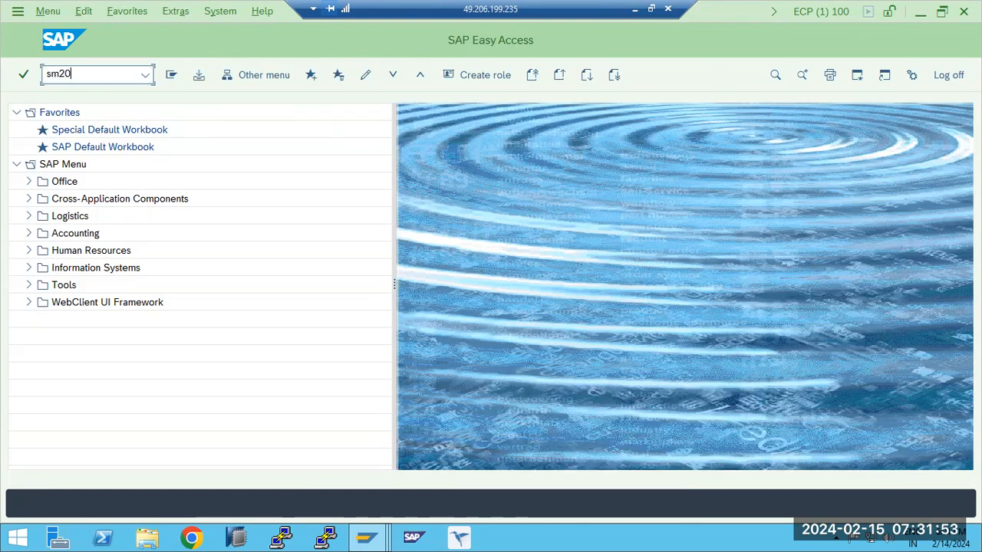
key(Return)
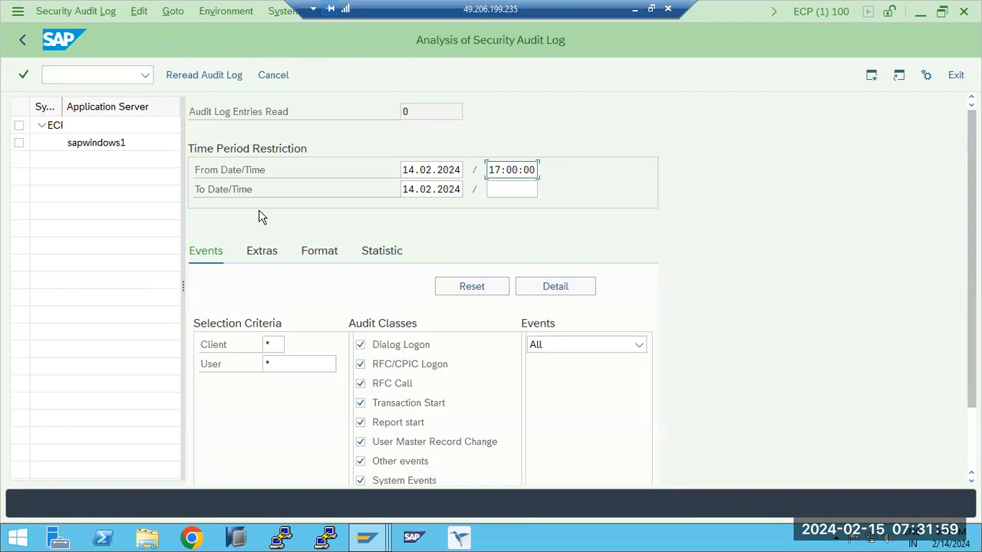
click(293, 363)
text(TEST)
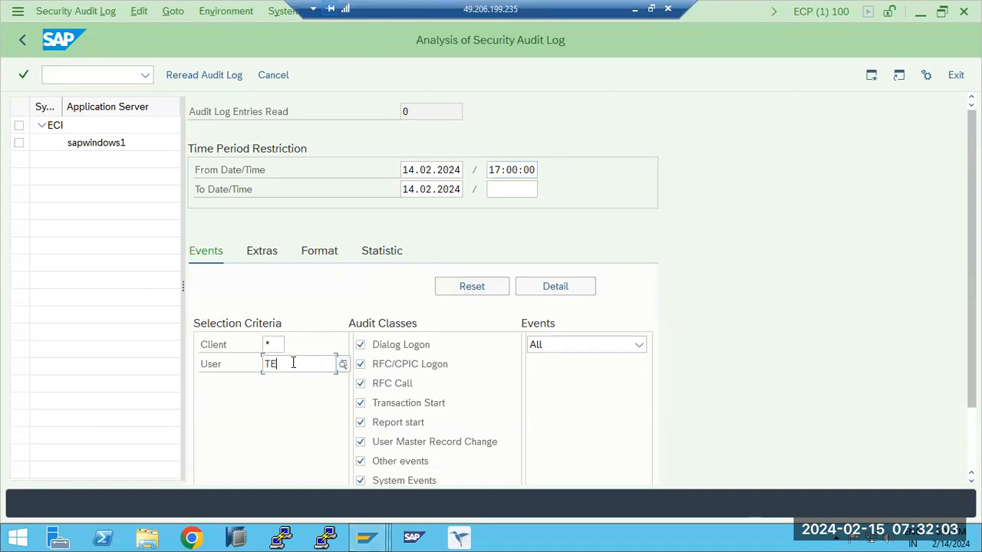
click(194, 74)
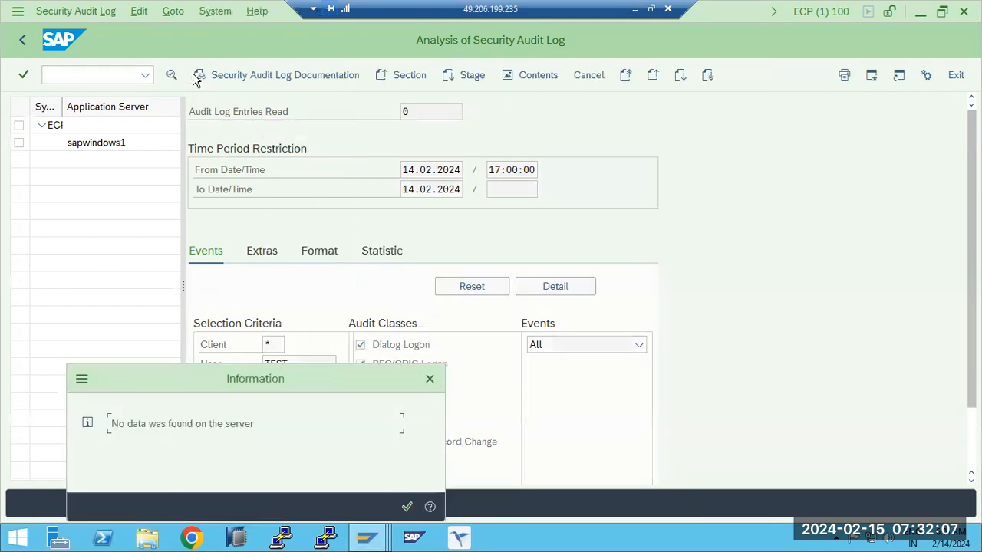
click(407, 507)
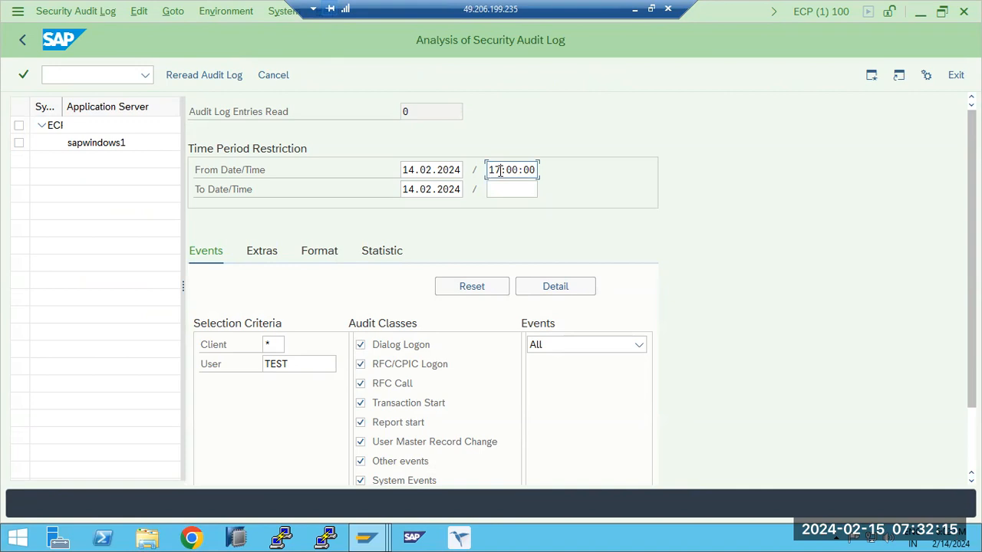
scroll(330, 335, down, 3)
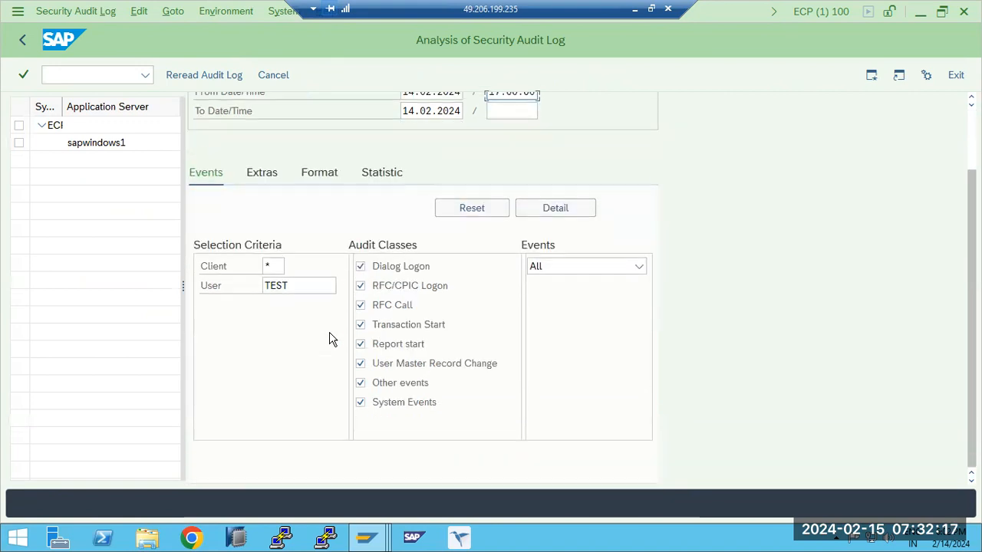
scroll(332, 341, up, 3)
click(22, 40)
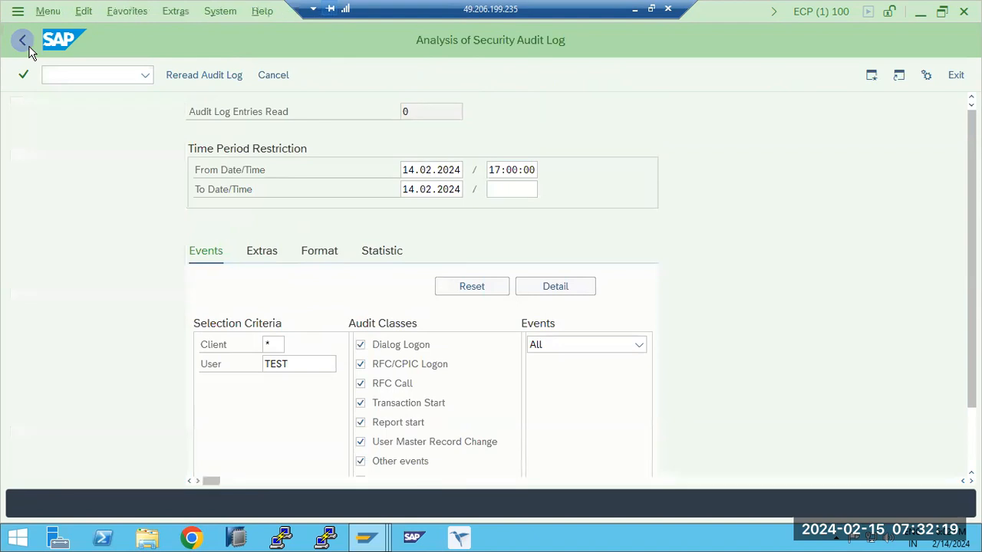
- Display the system-wide list of user sessions with transaction AL08, dismissing the Internet Explorer security notice, and return
text(al08)
key(Return)
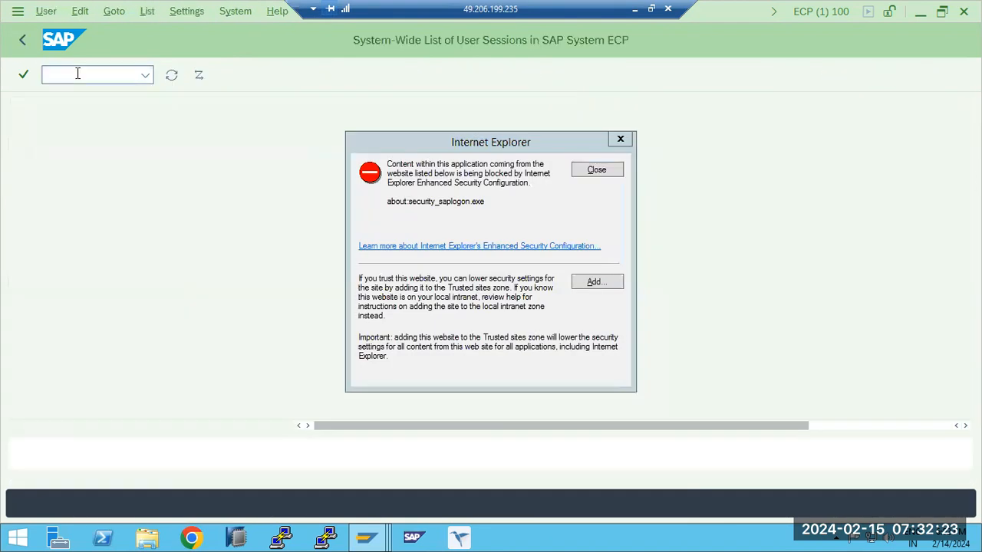
click(594, 170)
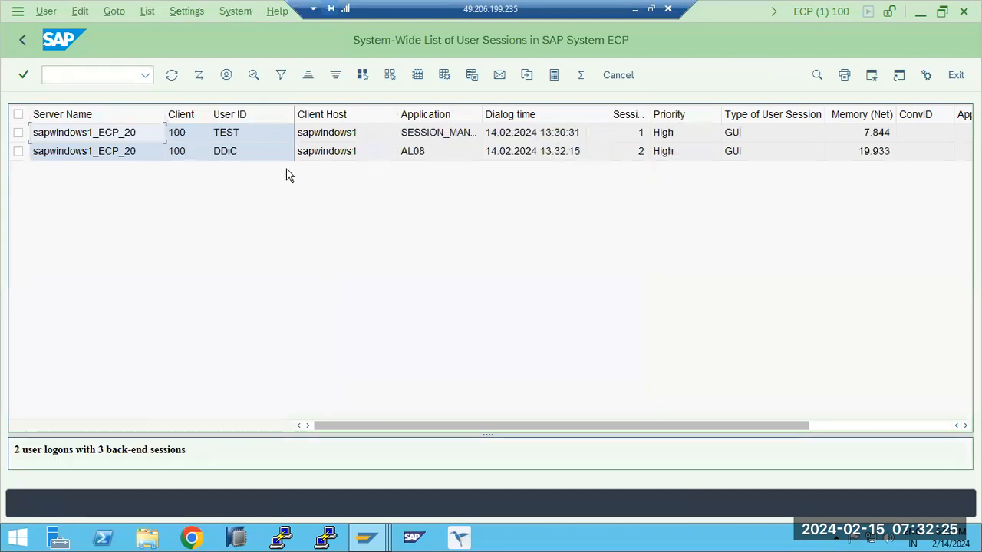
click(22, 40)
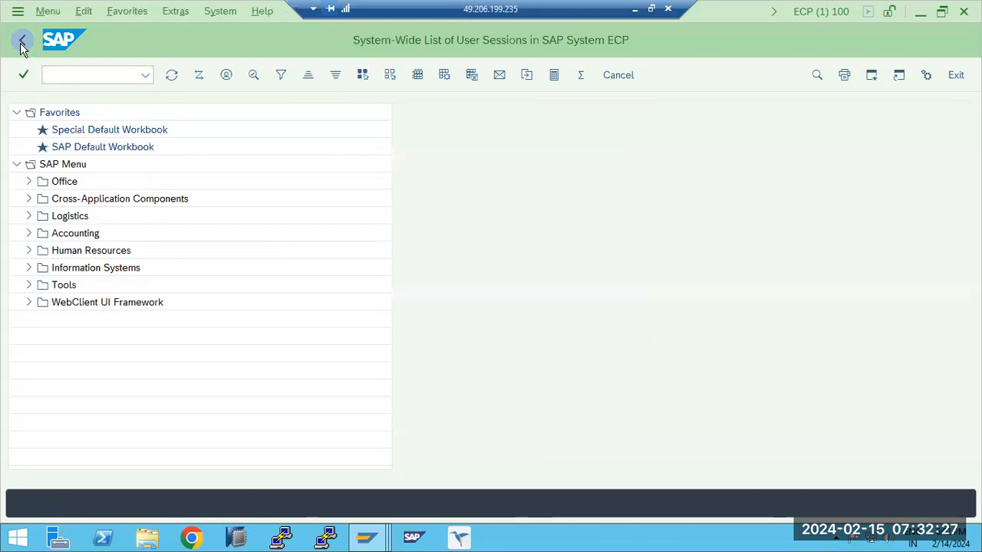
- Display the stored authorization checks of user TEST from the administrator session with transaction SU53 and return to SAP Easy Access
click(366, 536)
click(306, 478)
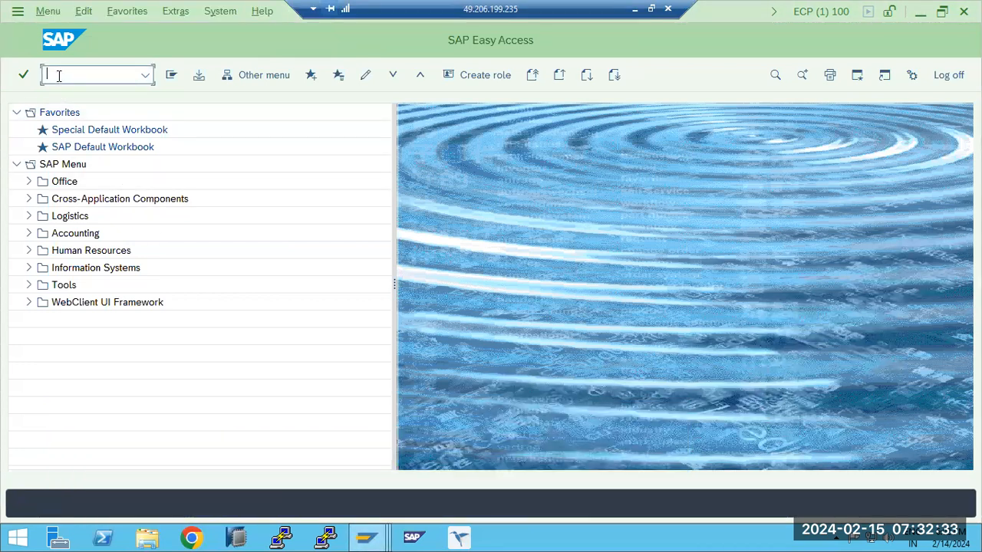
text(su53)
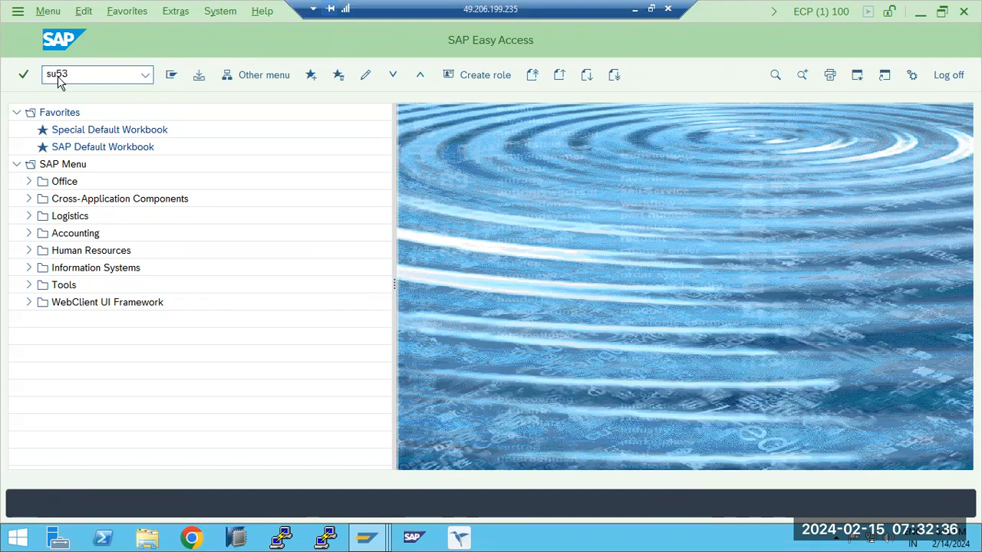
key(Return)
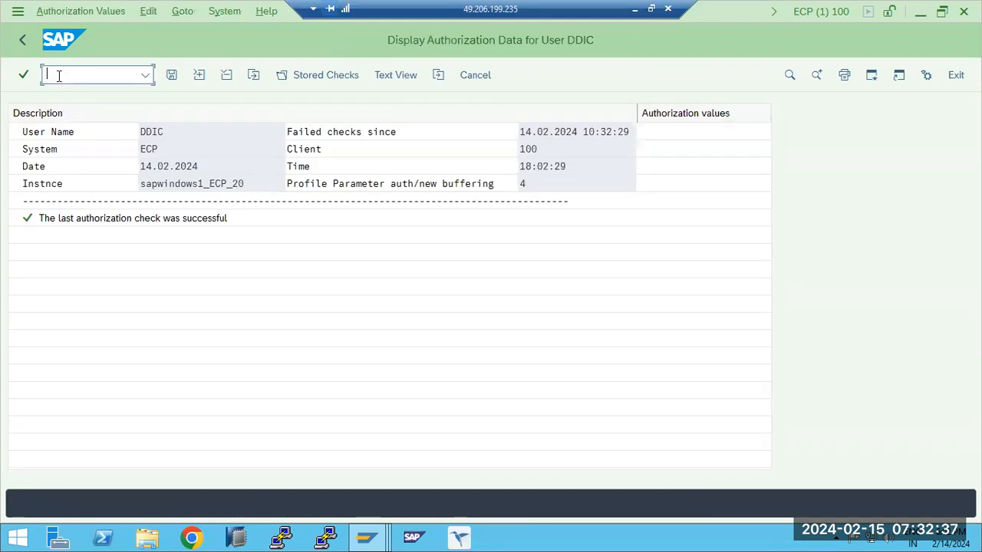
click(319, 77)
key(ctrl+a)
text(TEST)
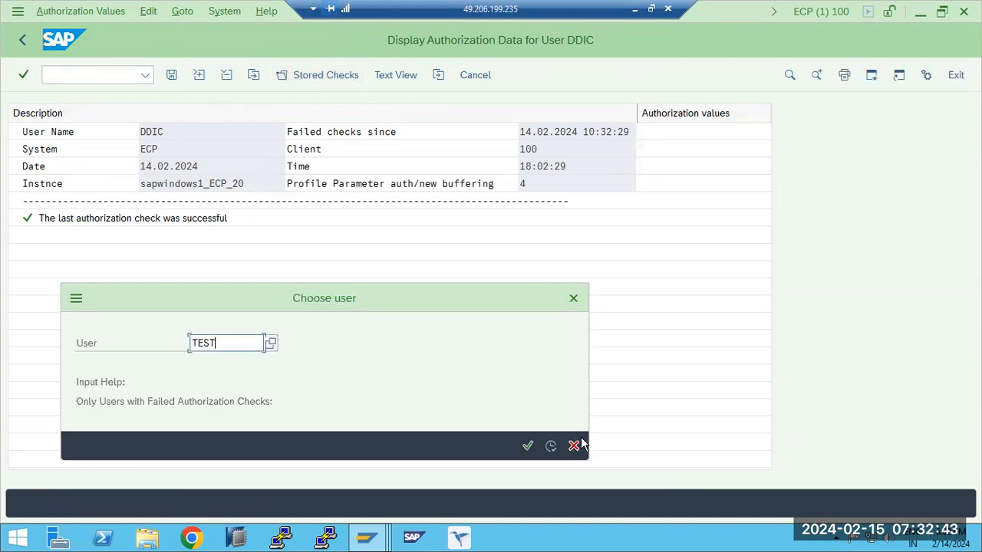
click(550, 446)
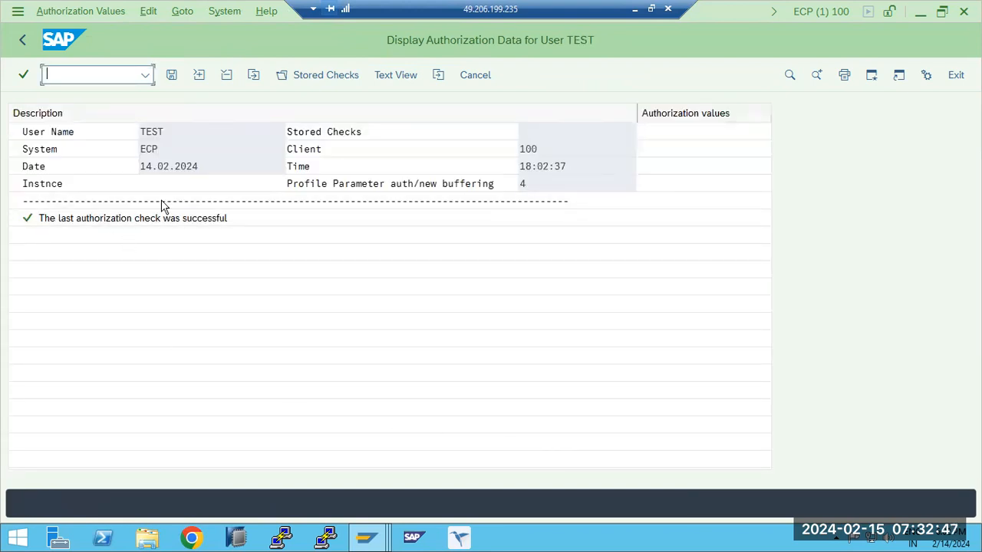
click(19, 40)
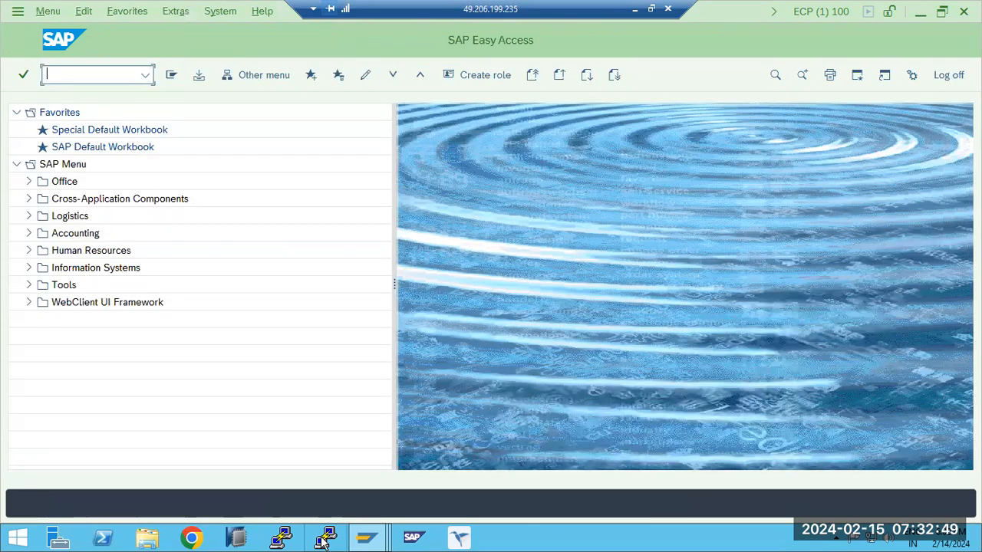
- Switch back to user TEST's SAP Easy Access session
mouse_move(366, 537)
click(438, 464)
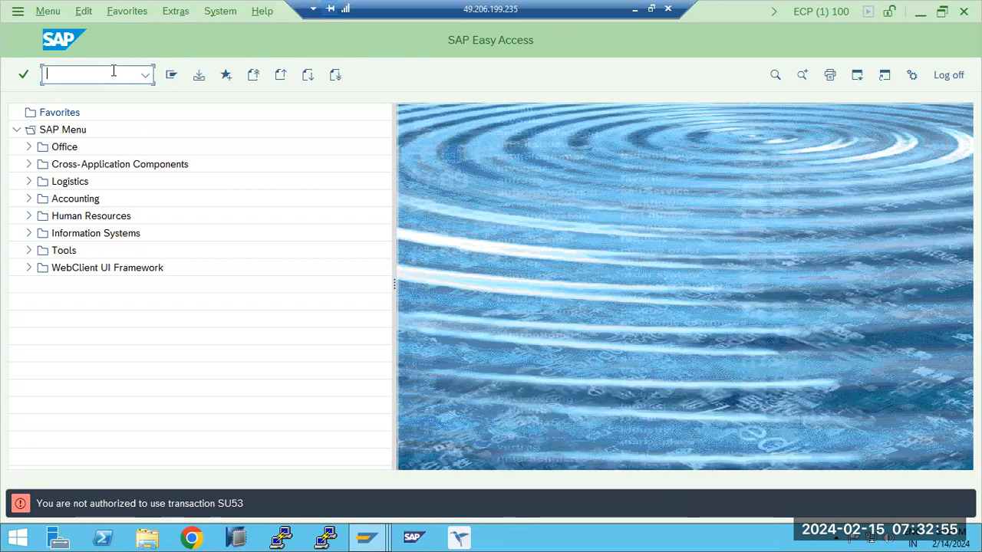
mouse_move(366, 537)
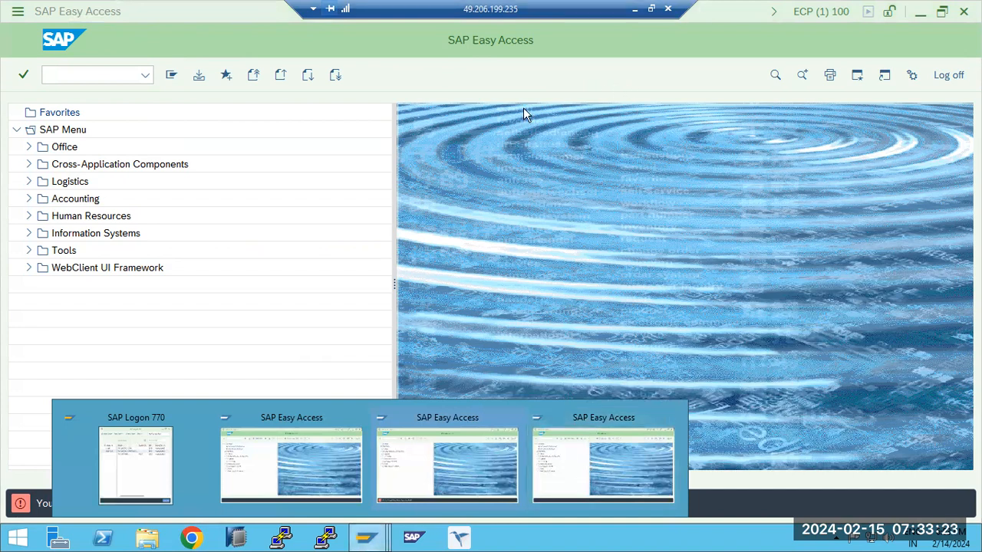
- Switch to the administrator's SAP Easy Access session and open mass user maintenance with transaction SU10
click(276, 465)
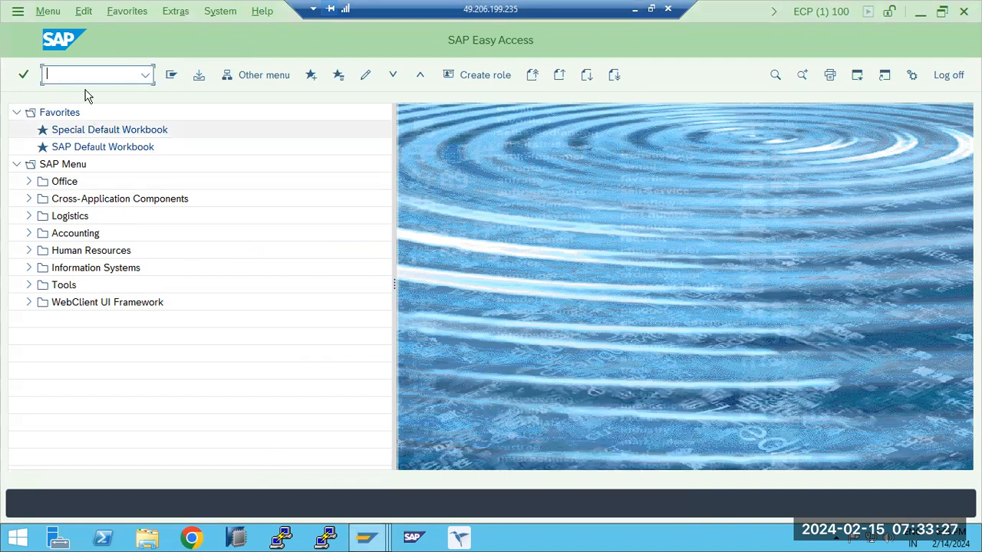
text(BASIS)
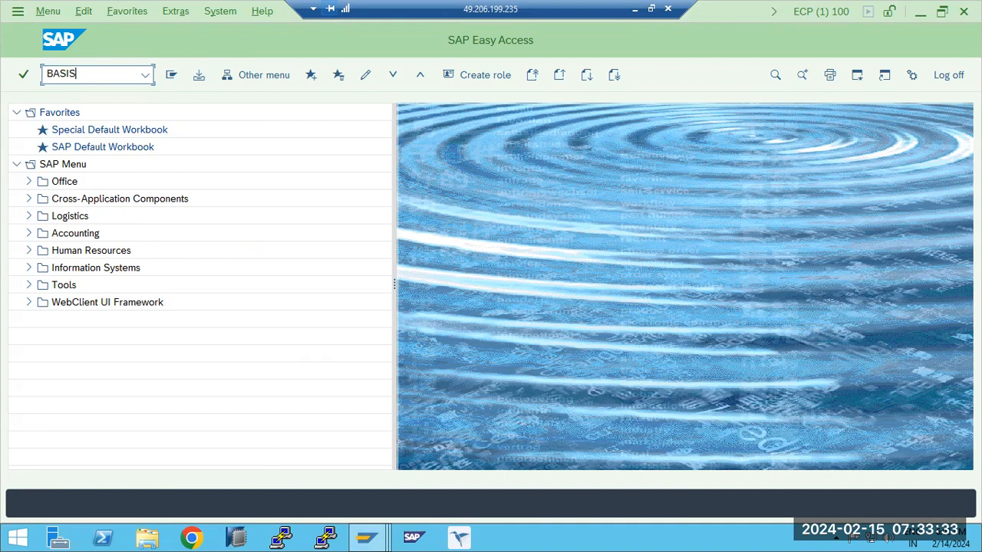
key(BackSpace)
key(BackSpace)
key(BackSpace)
text(su110)
key(Return)
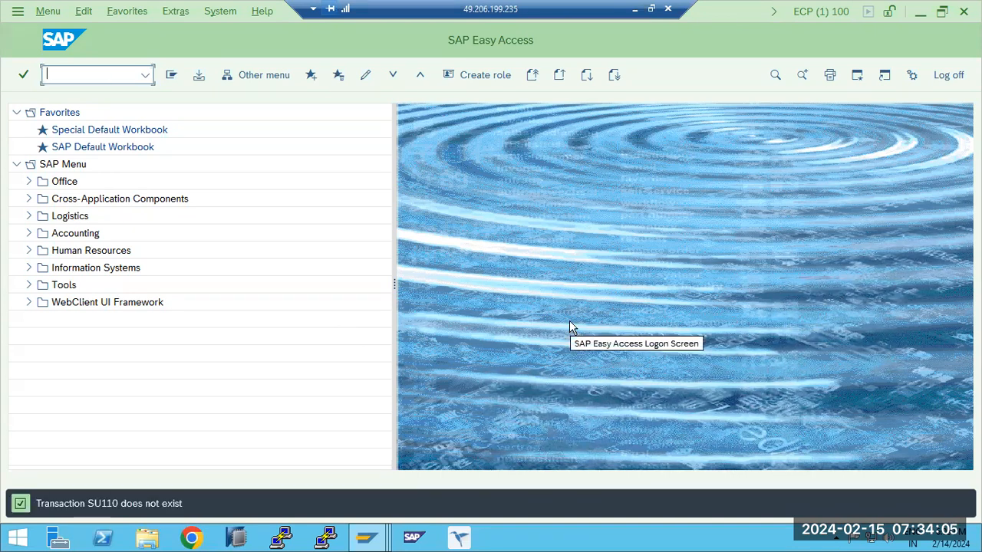
text(su10)
key(Return)
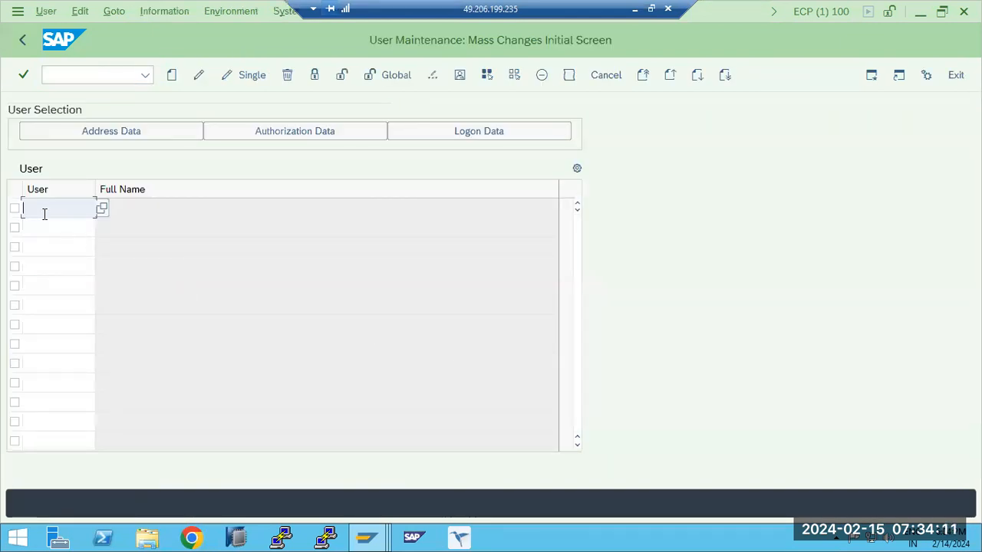
- Try to mass-create the users TEST1, TEST2, TEST3 and TEST4, and close the resulting log
text(TEST1)
key(Tab)
text(TEST2)
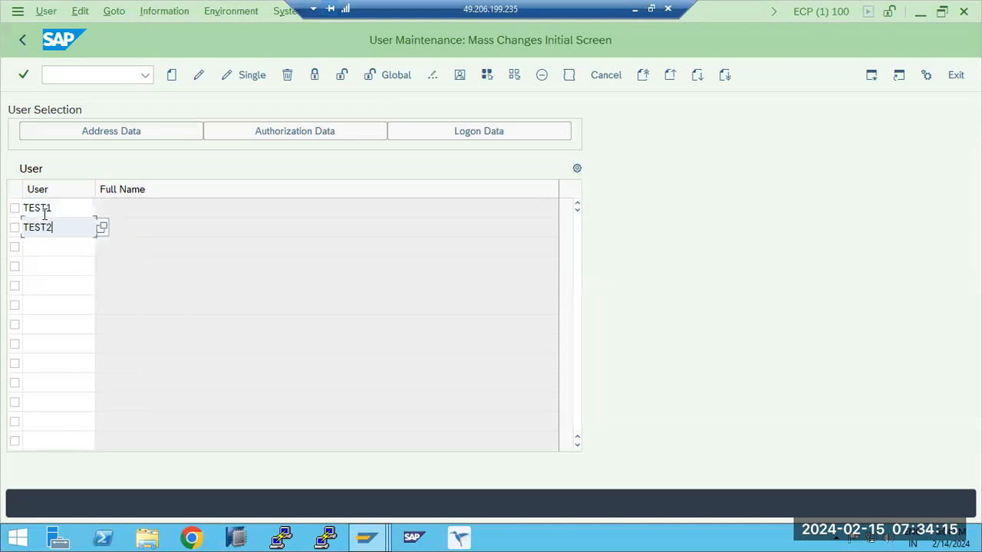
key(Tab)
text(TEST3)
key(Tab)
text(TEST4)
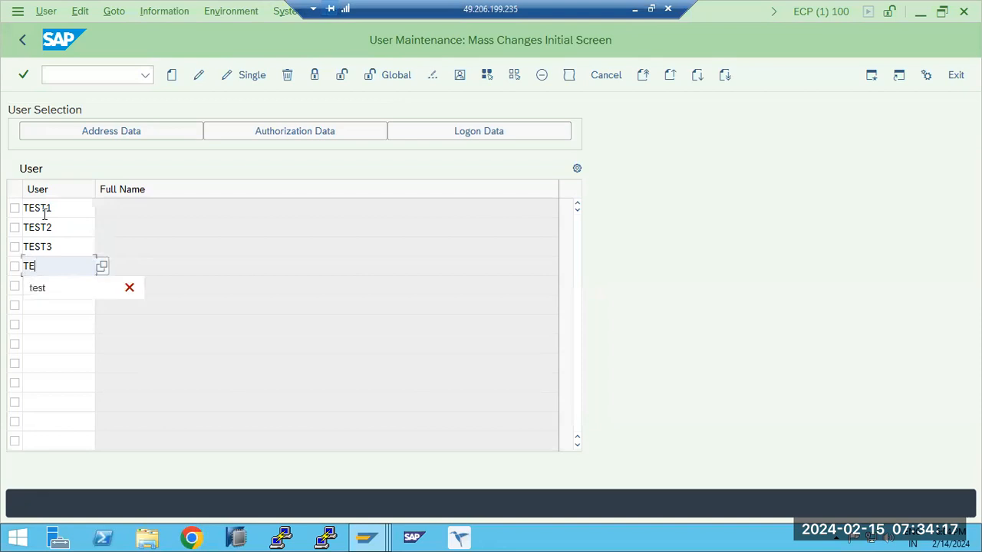
click(173, 75)
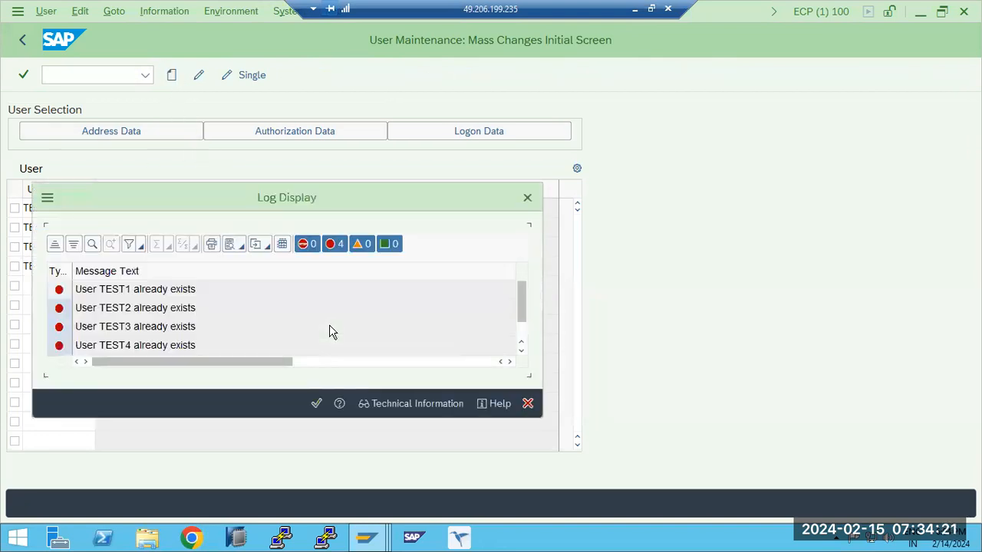
click(315, 405)
- Open users TEST1 to TEST4 for mass change, save without editing any data, and return to SAP Easy Access
click(59, 208)
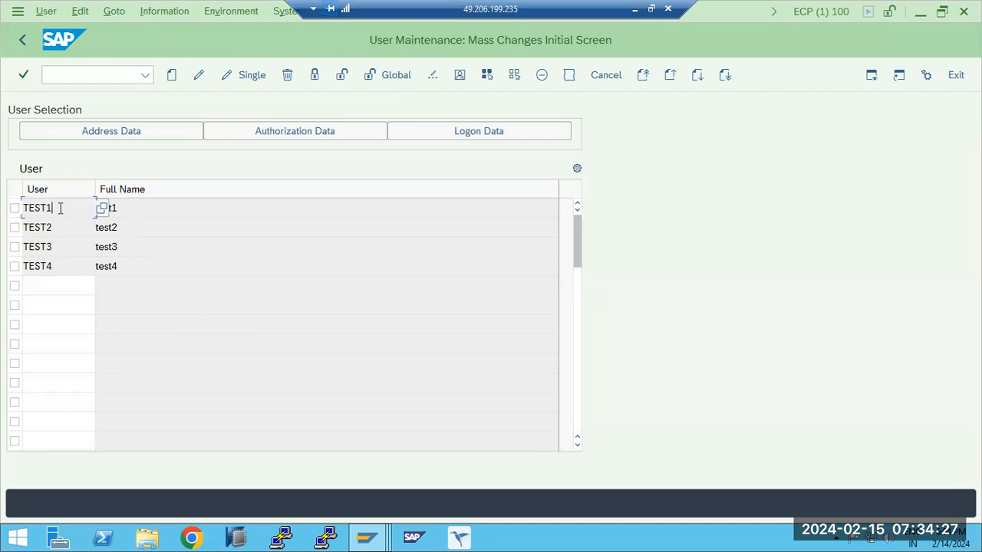
click(197, 77)
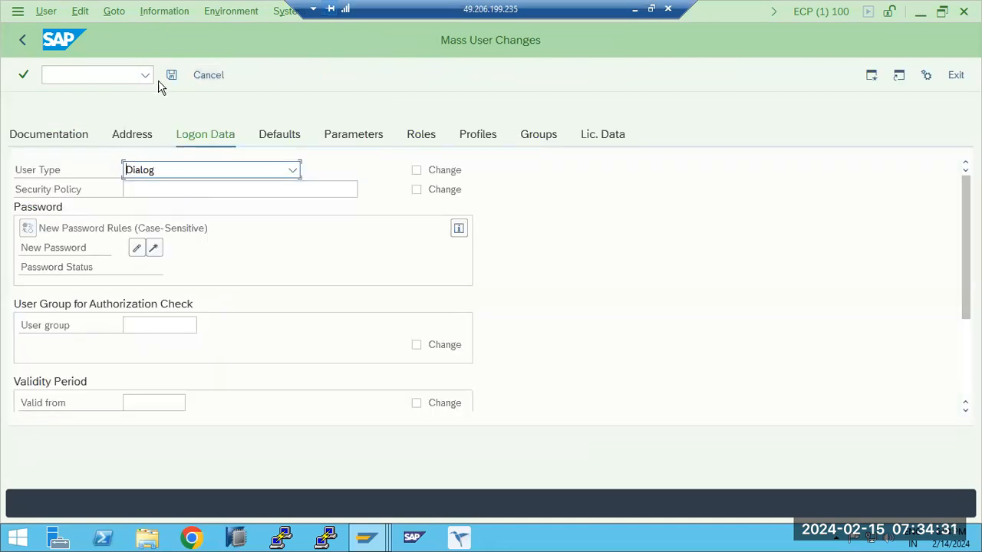
click(171, 78)
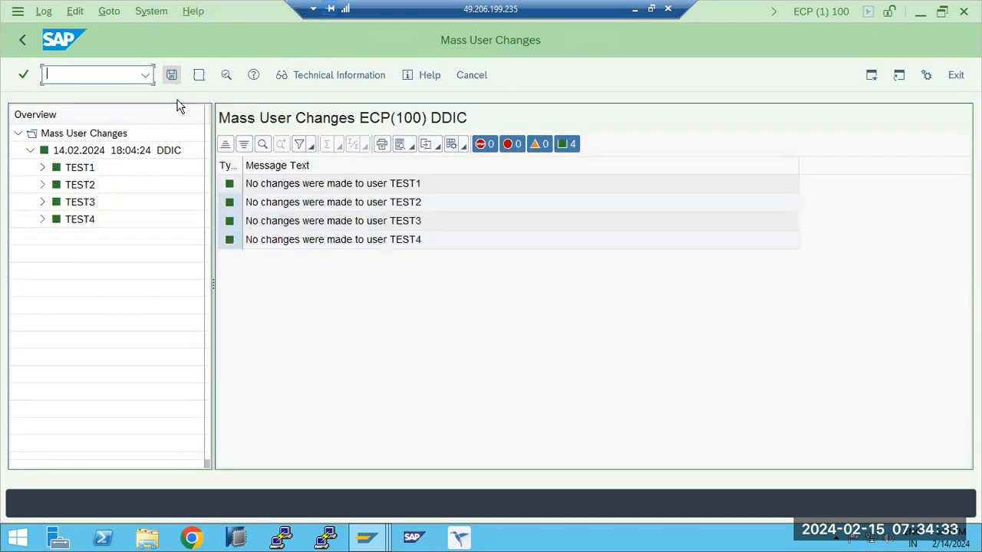
click(22, 41)
click(21, 42)
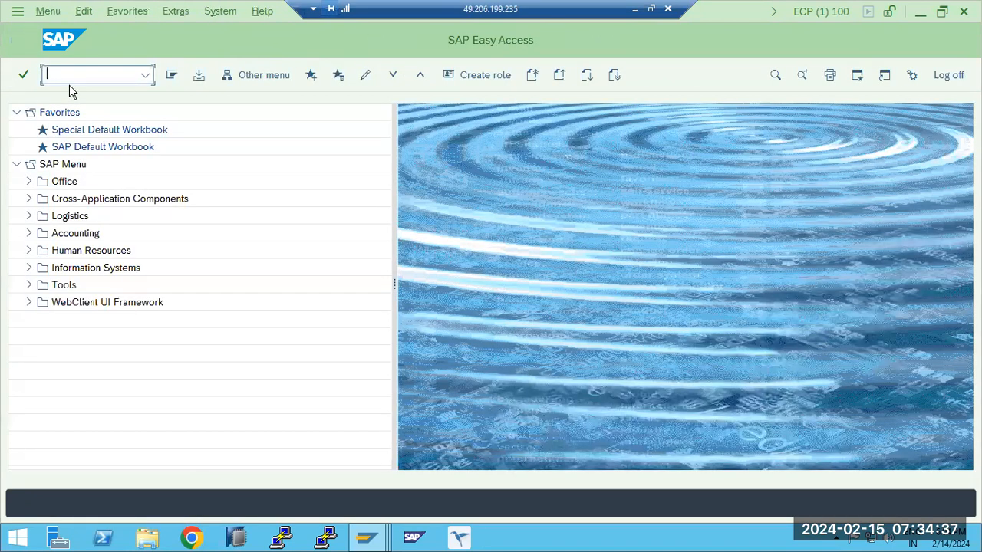
- Enter USER1, USER2 and USER3 in transaction SU10, then create the users and save
text(su01)
key(Return)
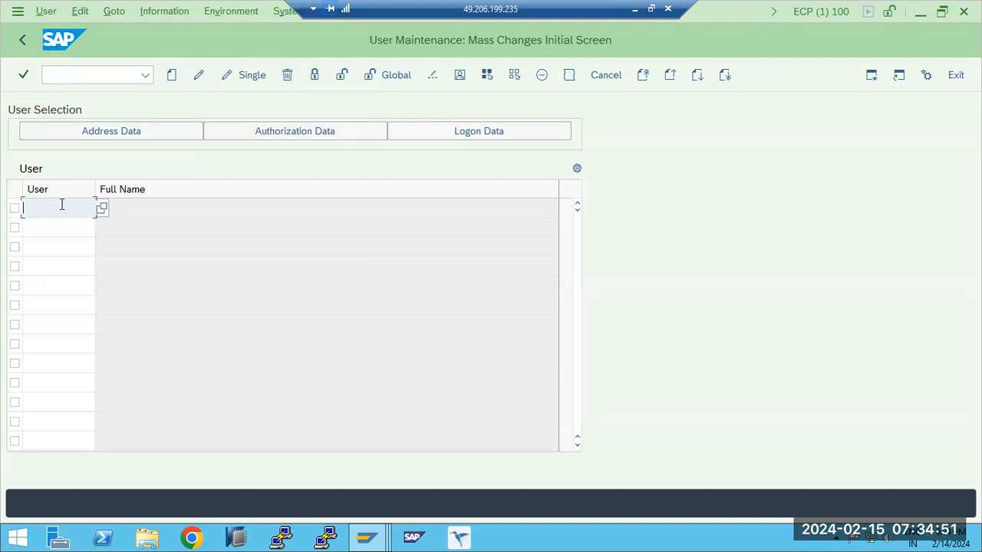
text(USER1)
key(Down)
text(USE)
key(Down)
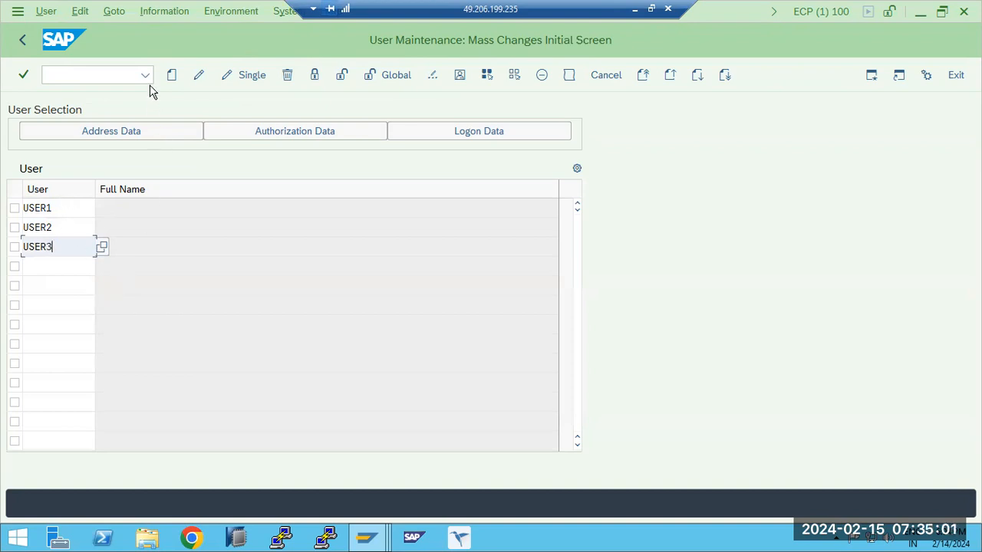
click(172, 76)
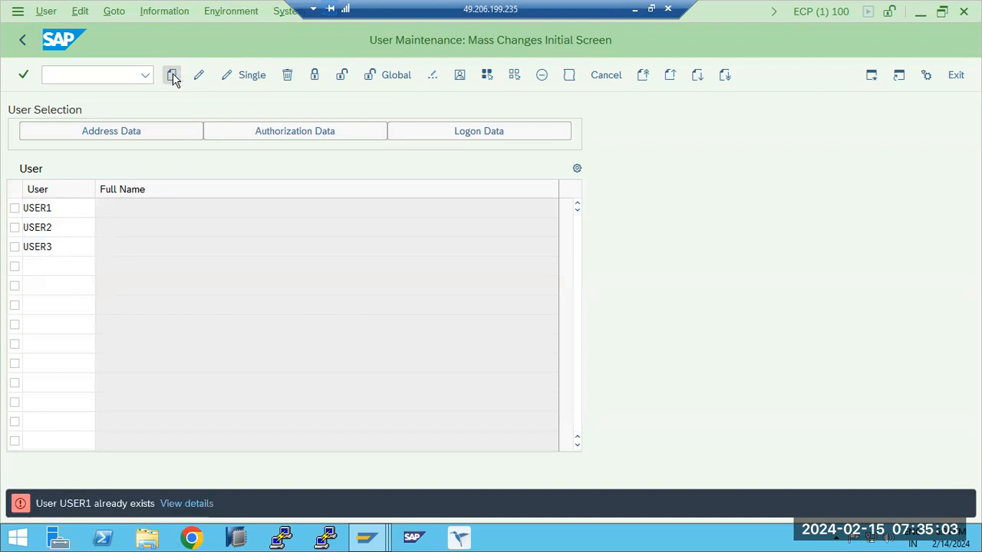
click(171, 74)
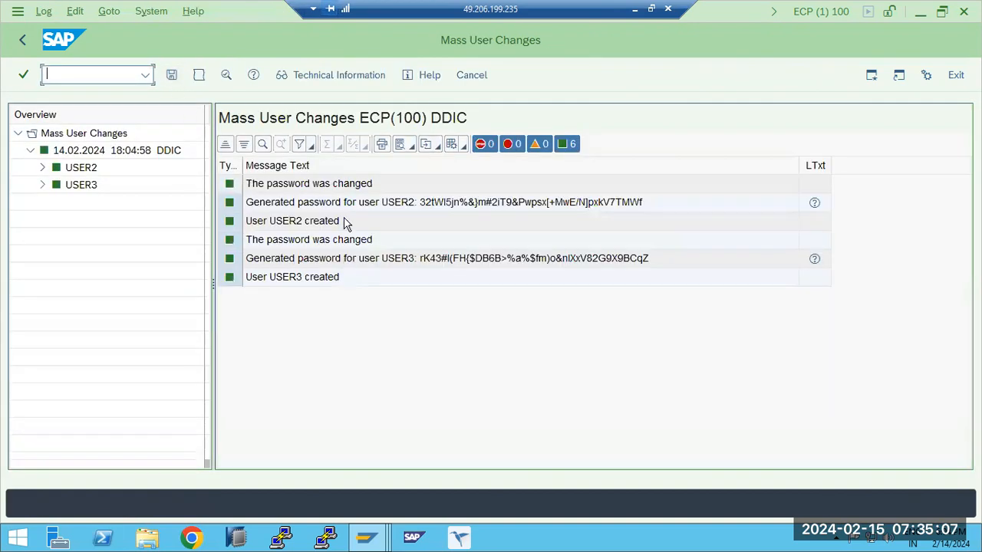
- Examine the creation and generated-password messages in the mass user change log, and return to SAP Easy Access
click(285, 222)
click(306, 282)
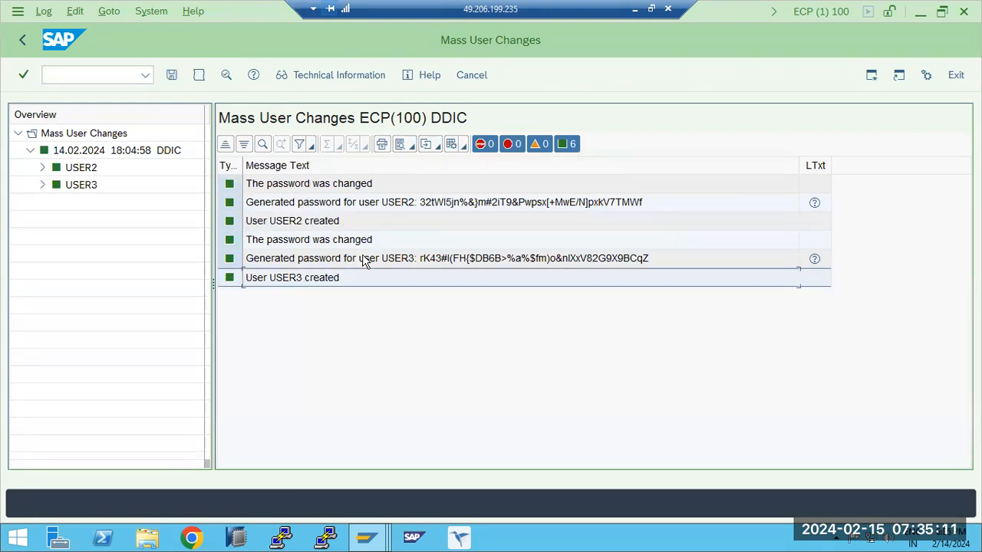
click(430, 259)
click(438, 202)
click(446, 258)
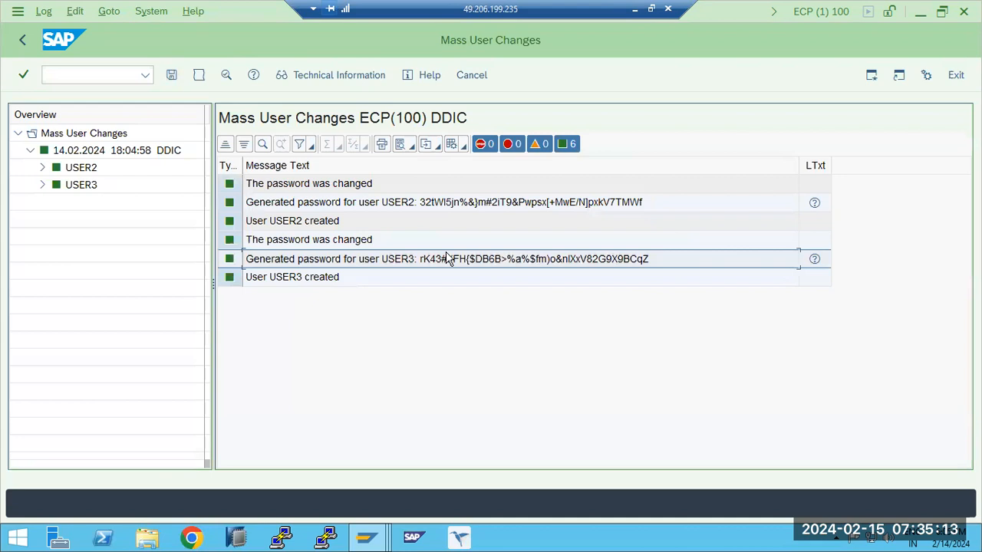
click(421, 207)
click(459, 263)
click(437, 205)
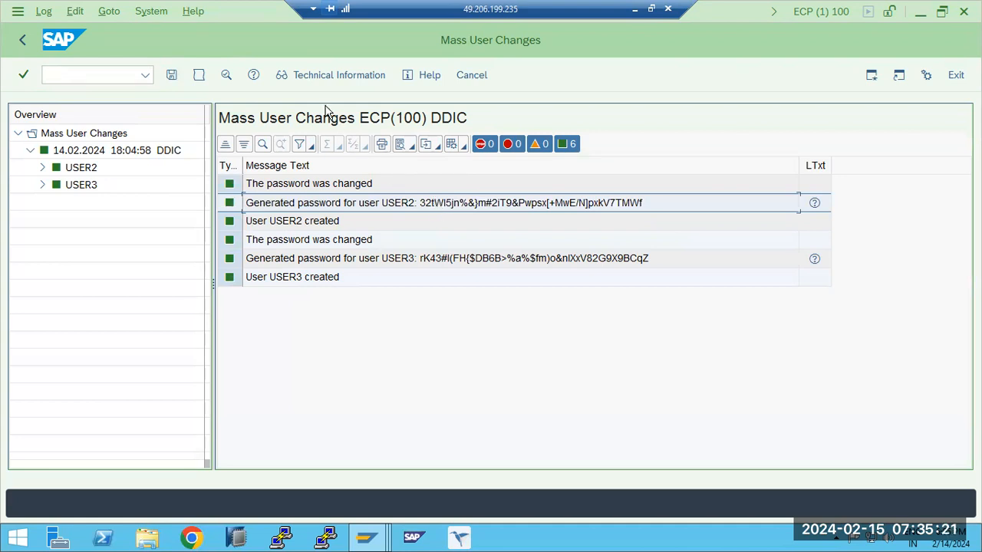
click(23, 40)
click(22, 43)
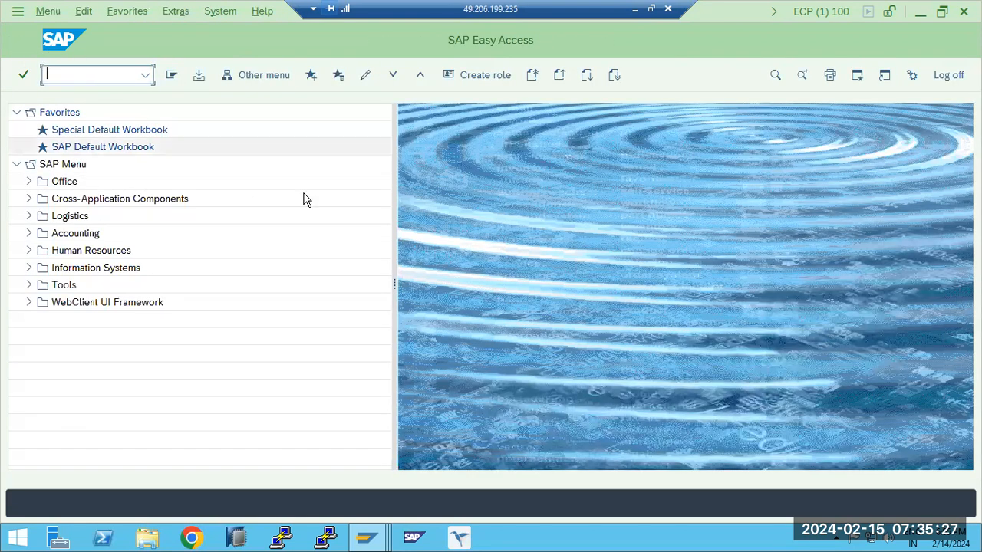
- Check the security transaction notes in Paint on the local desktop and return to the remote SAP session
click(635, 10)
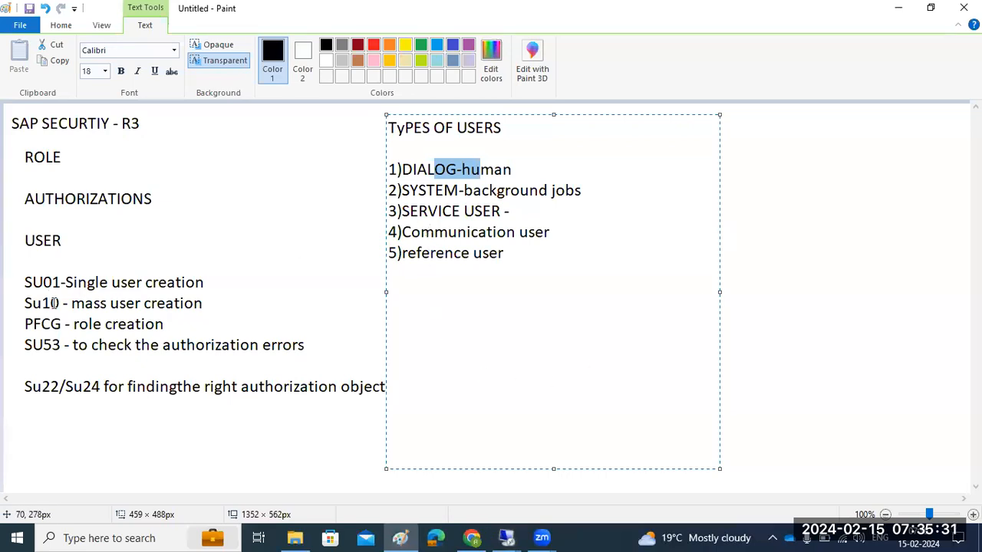
click(506, 537)
click(588, 475)
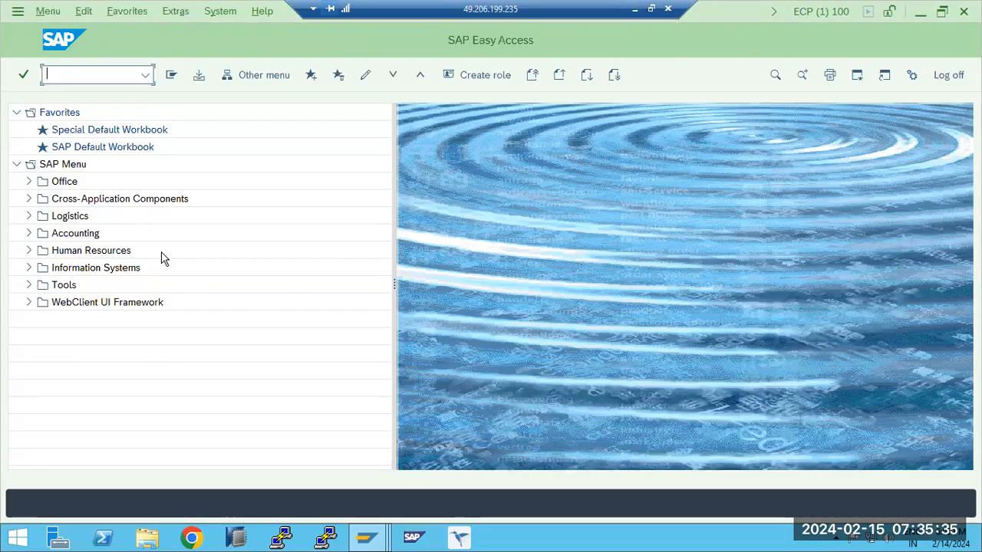
- Open single user maintenance with transaction SU01 and lock user TEST
text(su01)
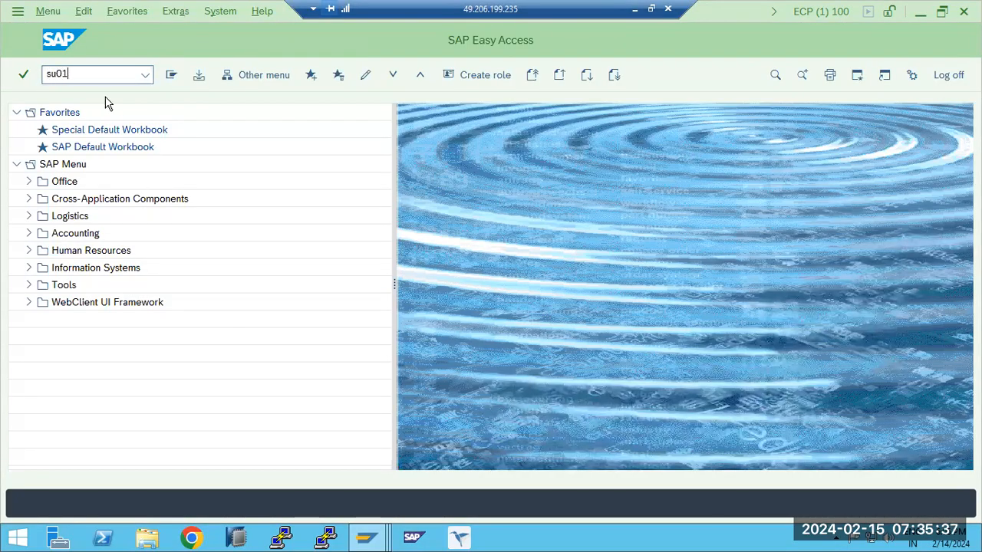
key(Return)
click(309, 74)
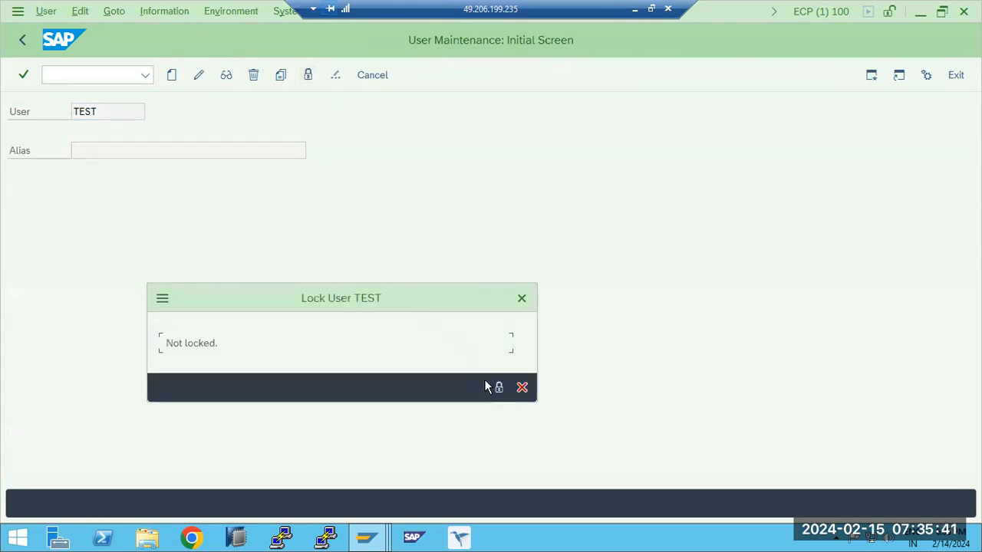
click(497, 387)
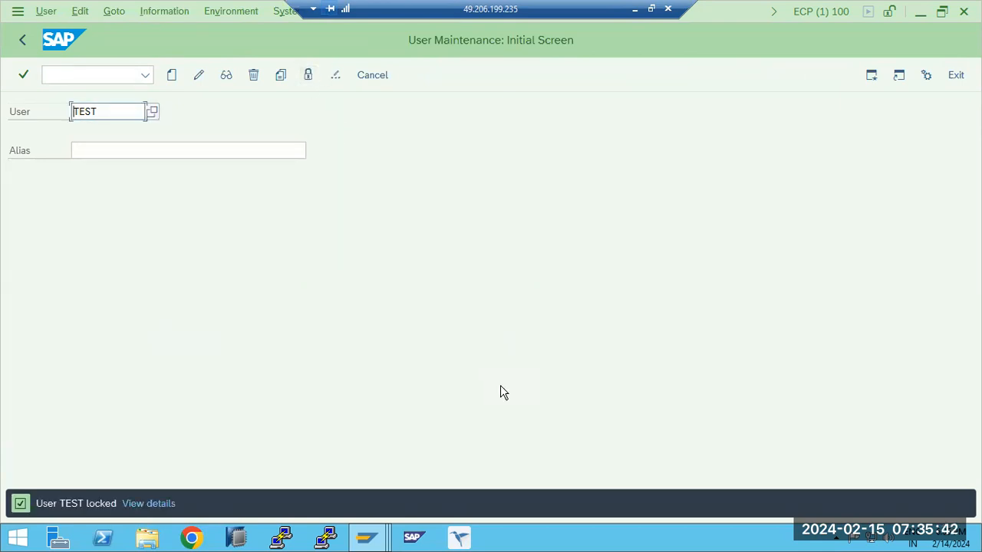
- Unlock user TEST, and view its Change Password dialog without applying a new password
click(308, 76)
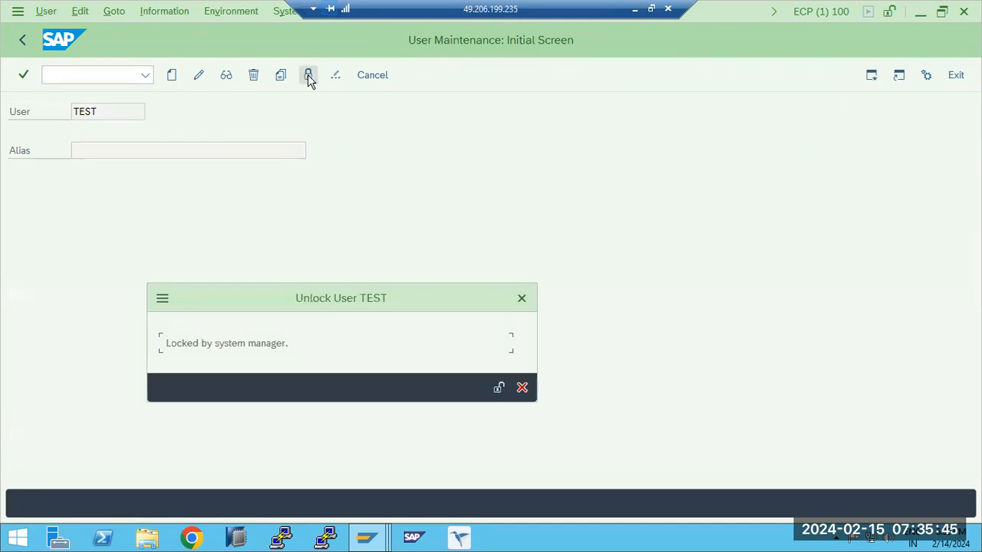
click(498, 387)
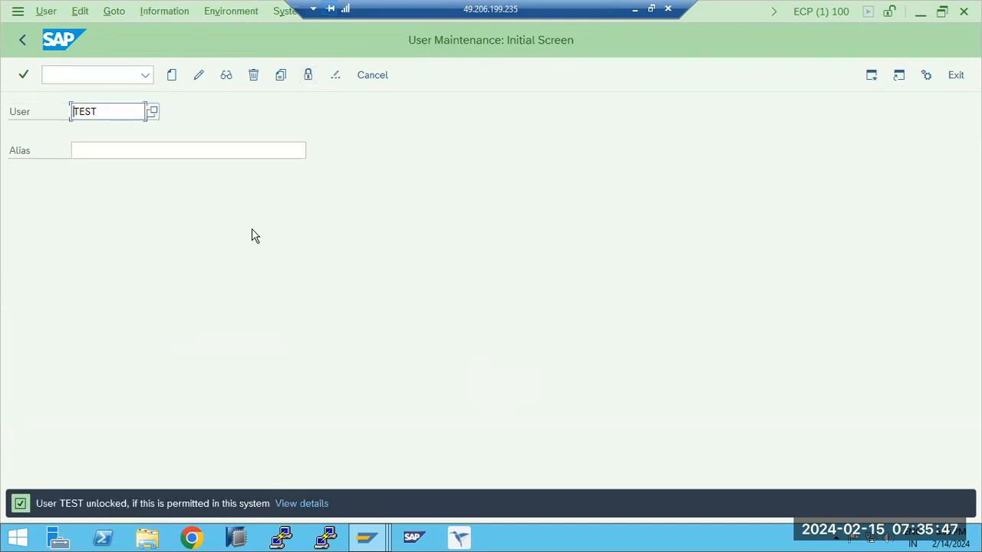
click(339, 80)
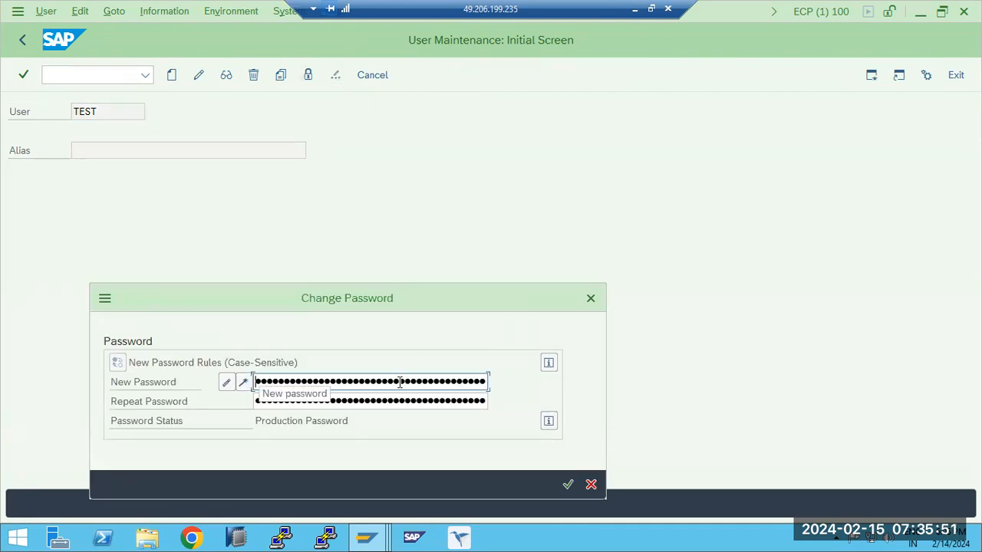
click(591, 483)
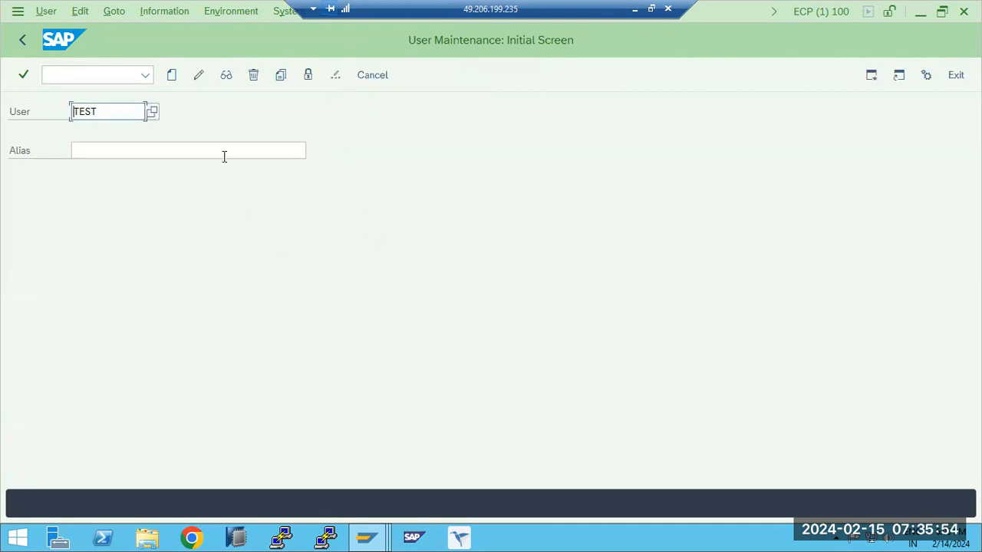
- Copy user DDIC to a new user TEST10, keeping the preselected parts such as roles and authorization profiles
click(279, 82)
click(282, 174)
double_click(281, 175)
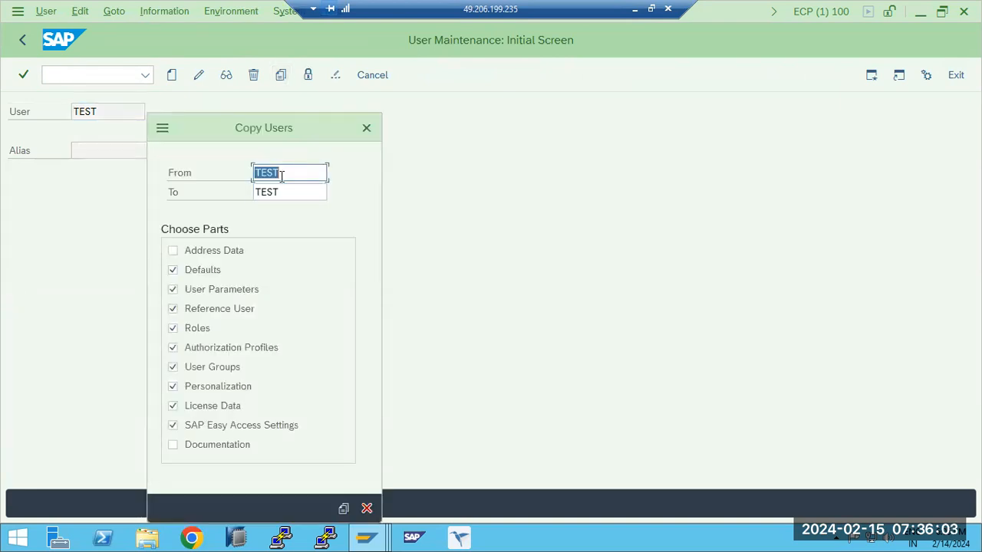
text(DDIC)
click(313, 191)
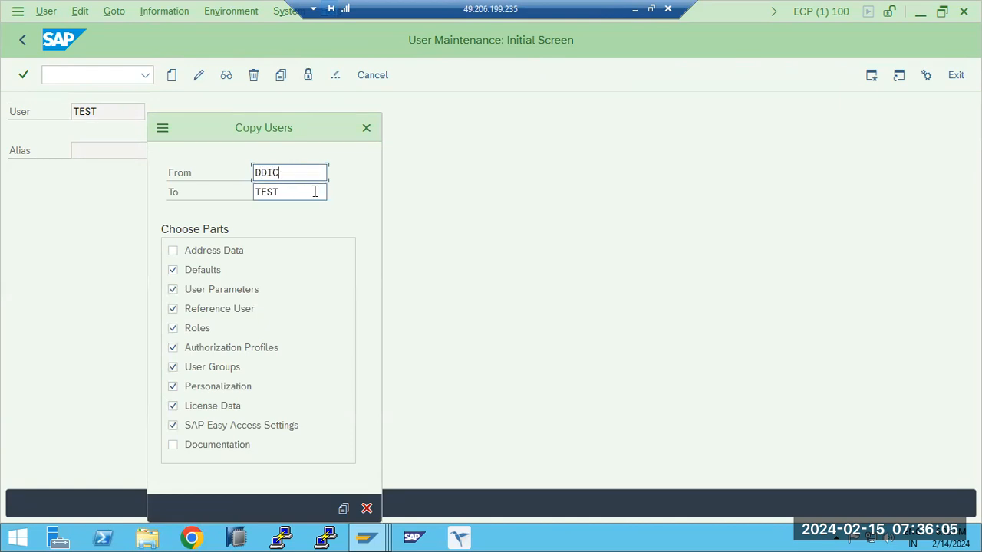
text(10)
key(Return)
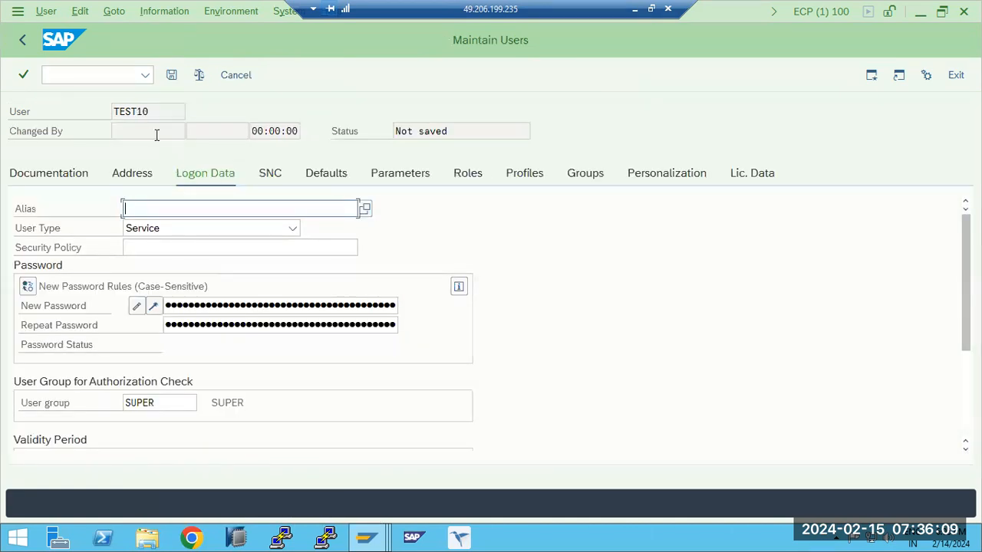
- Open the New Password field in user TEST10's logon data for editing
click(184, 306)
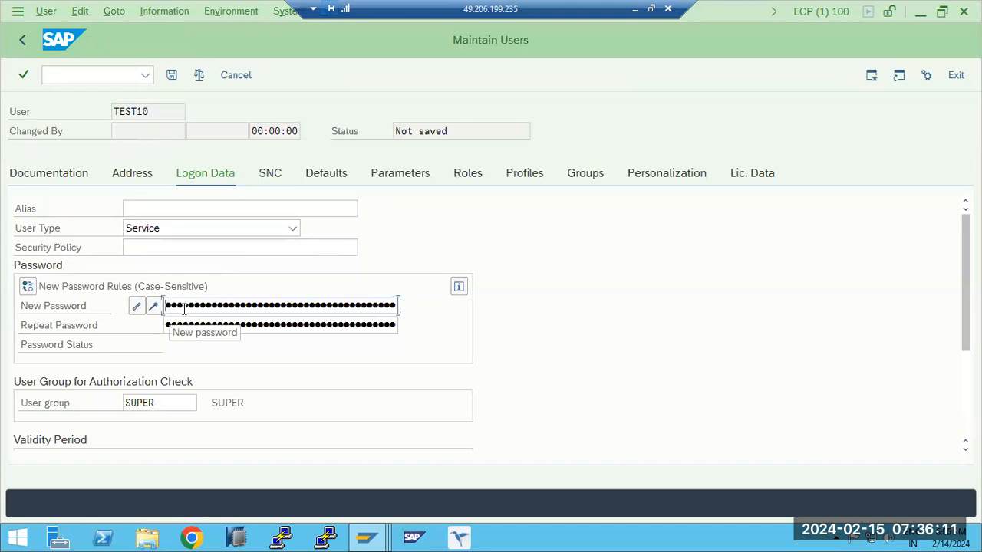
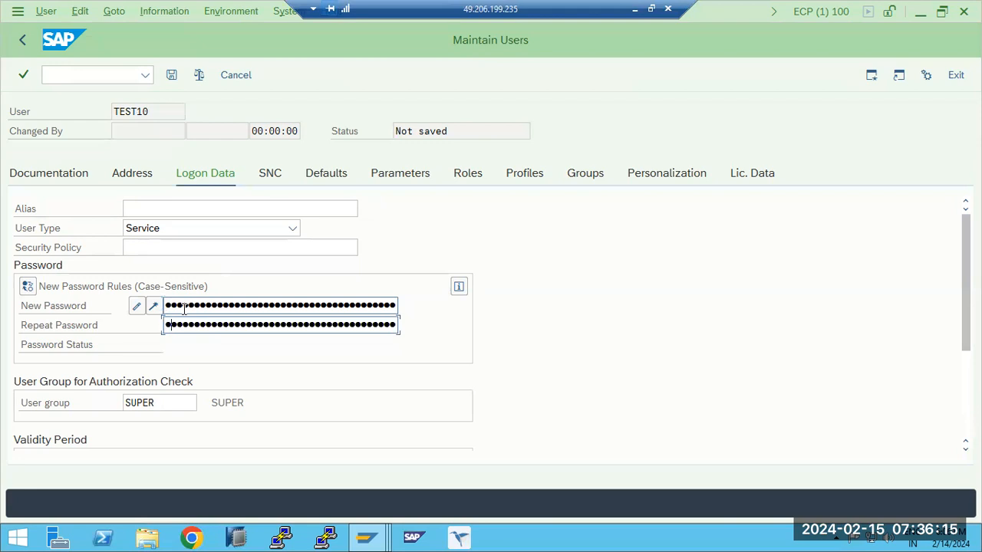
- Confirm the new password for user TEST10 and save the copied user
key(Return)
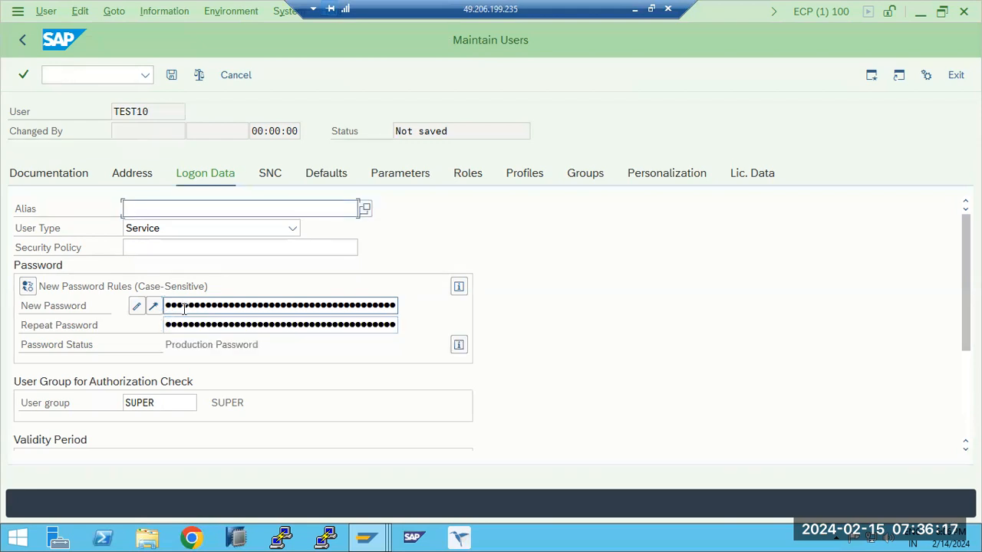
click(172, 76)
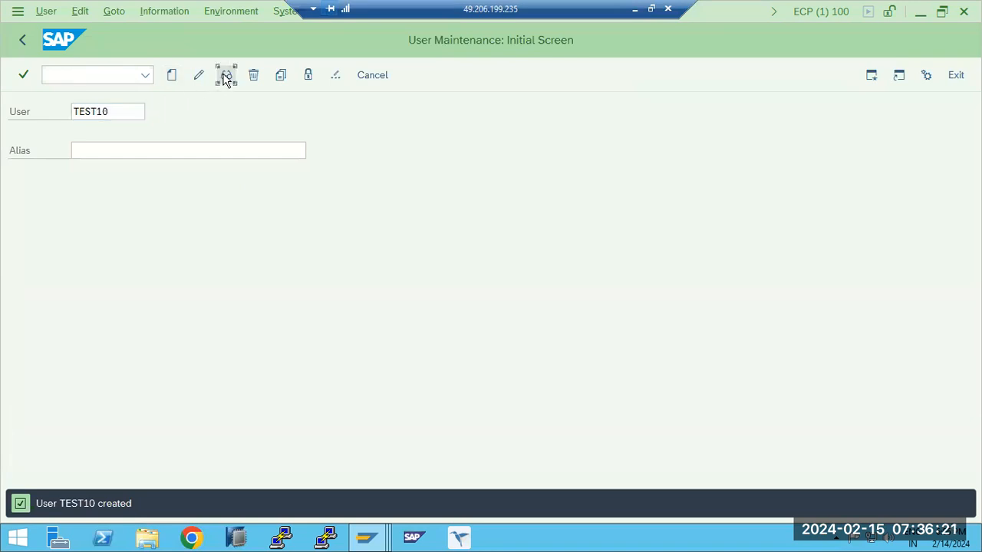
- Display user TEST10 and inspect the logon data, roles and assigned authorization profiles
click(226, 76)
click(206, 178)
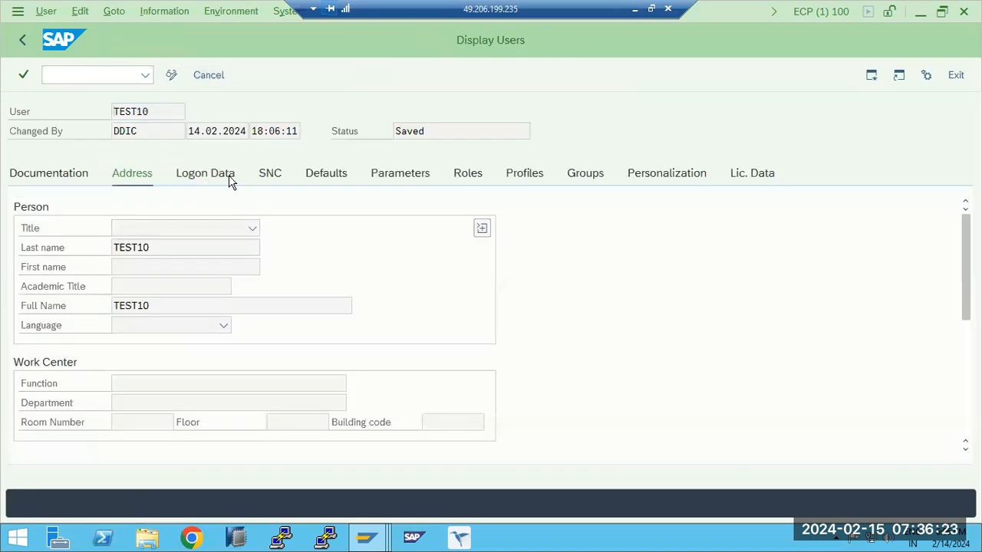
click(472, 178)
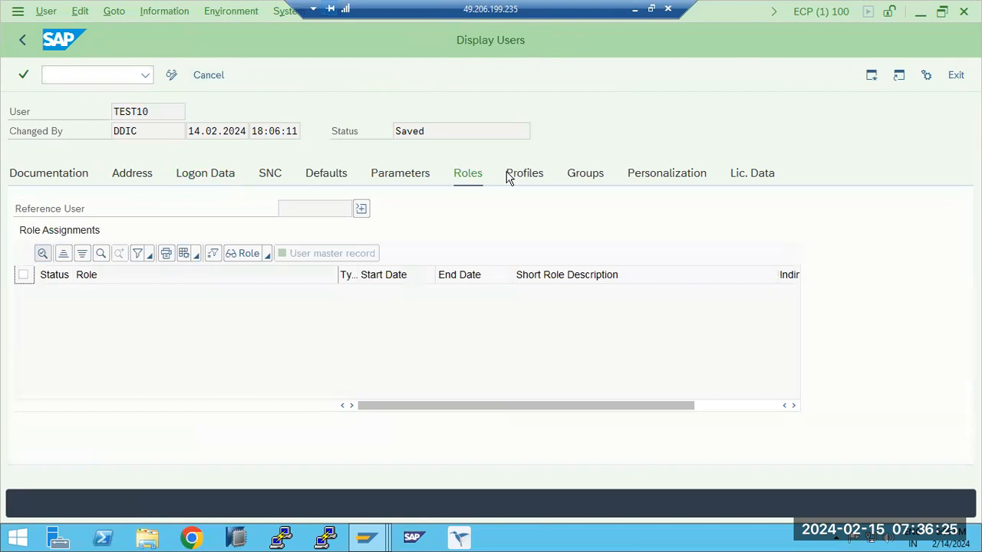
click(519, 176)
click(22, 39)
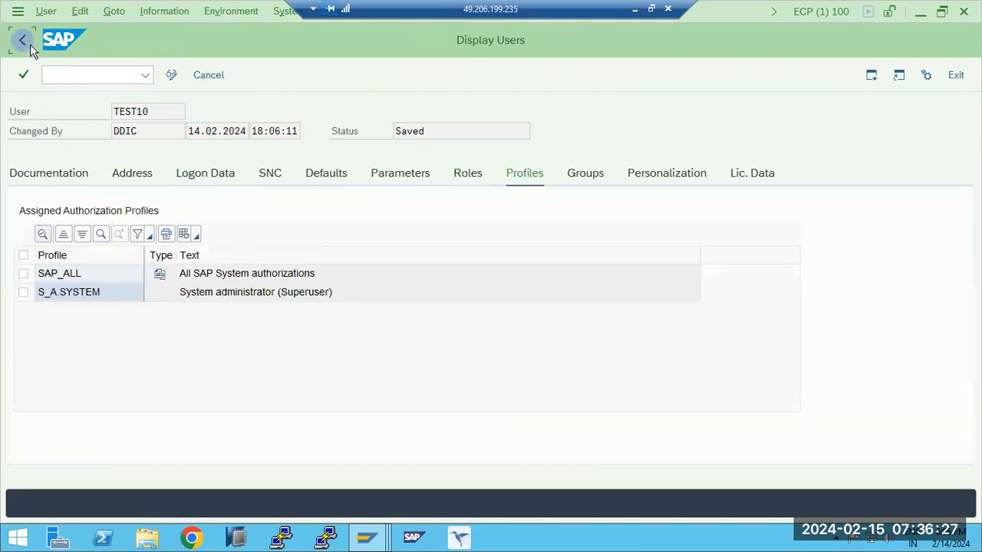
- View the client overview with transaction SCC4, and return to SAP Easy Access
text(scc4)
key(Return)
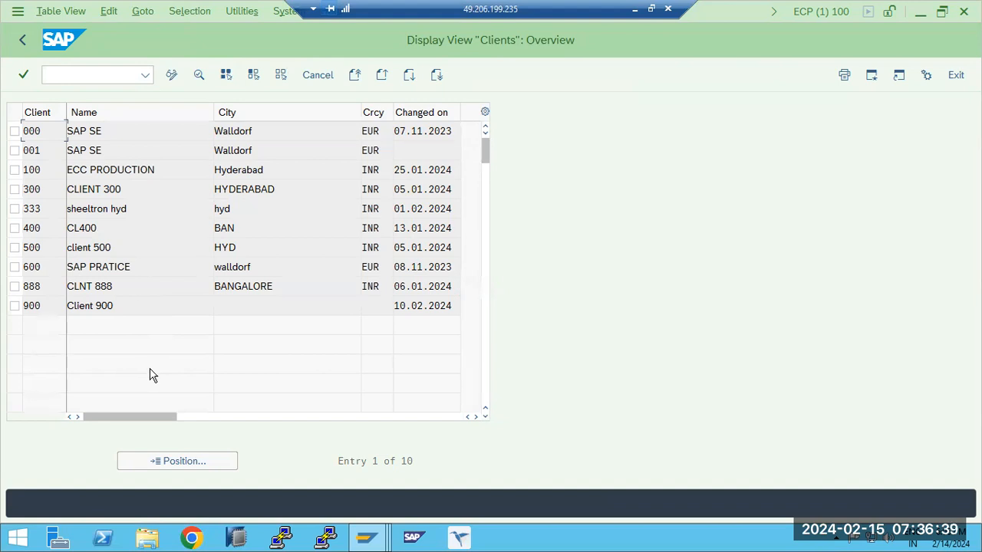
click(23, 39)
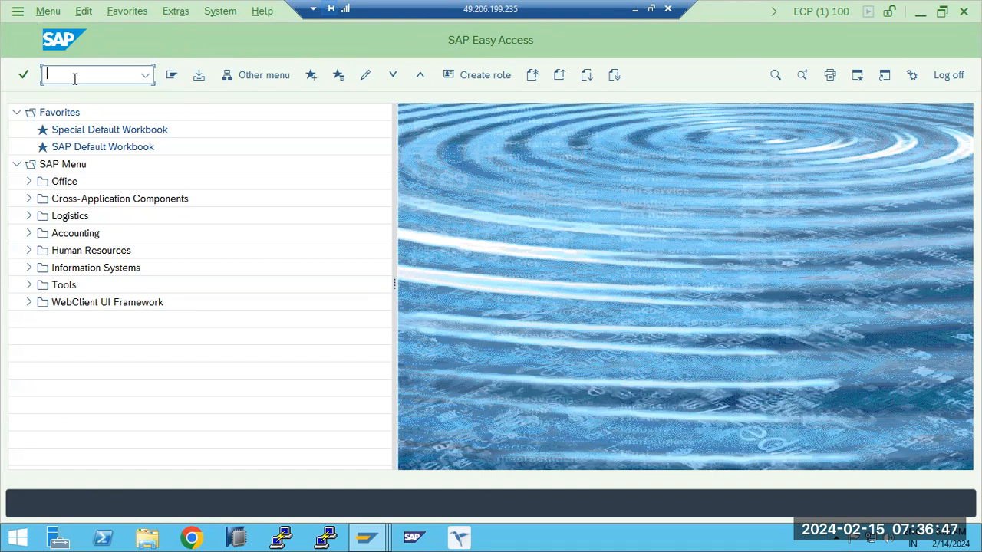
- Open the EMU Conversion list for locking and unlocking users, and run the mass unlock
text(ewz5)
key(Return)
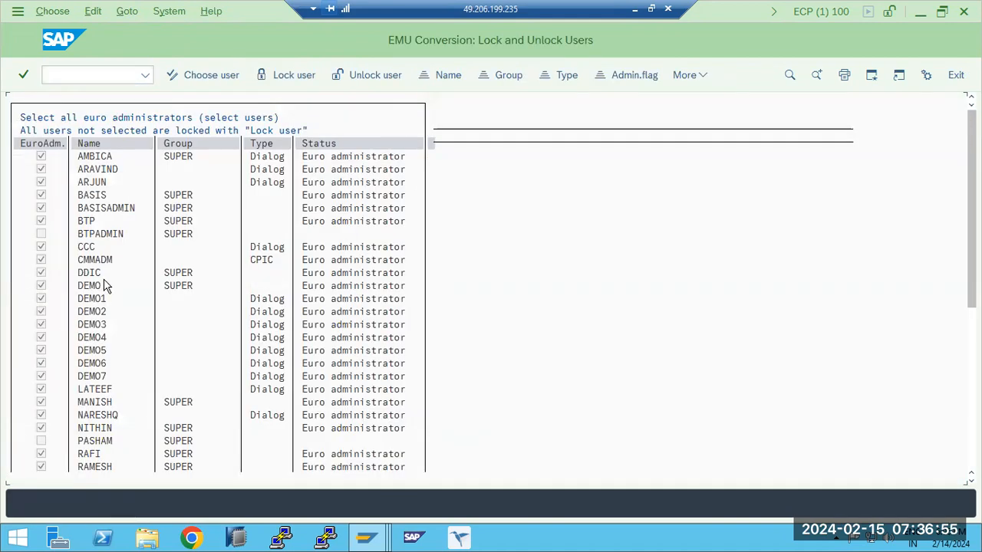
scroll(106, 299, down, 1)
scroll(110, 309, down, 2)
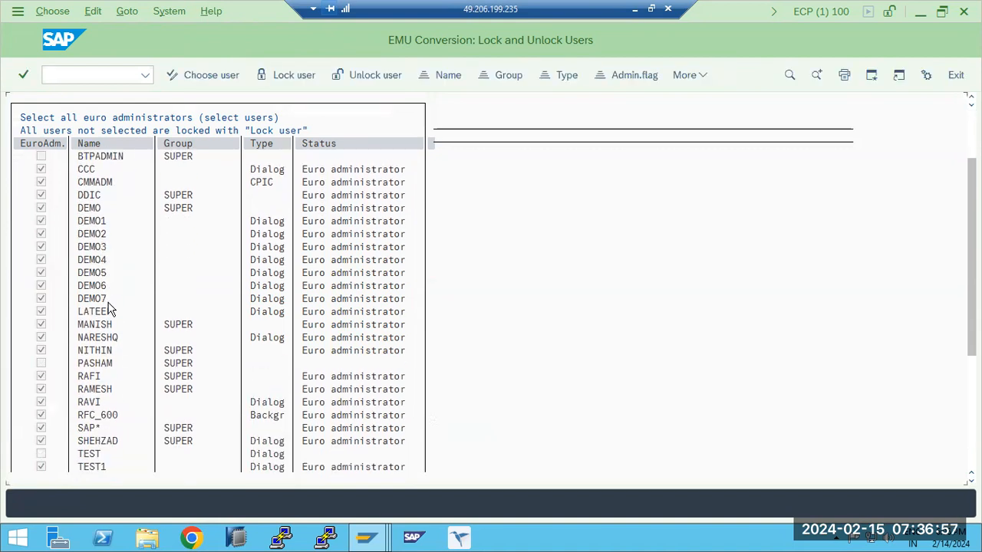
scroll(111, 310, up, 1)
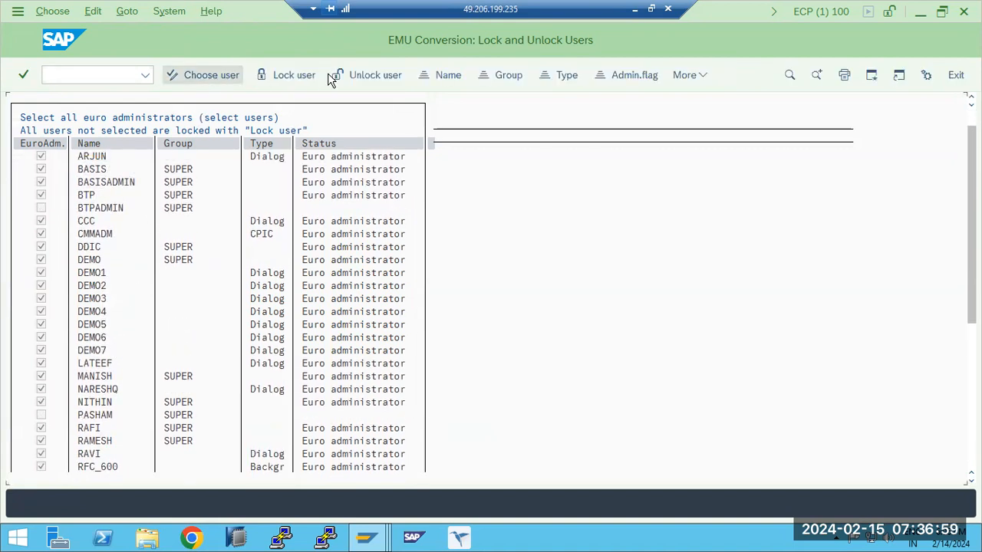
click(347, 75)
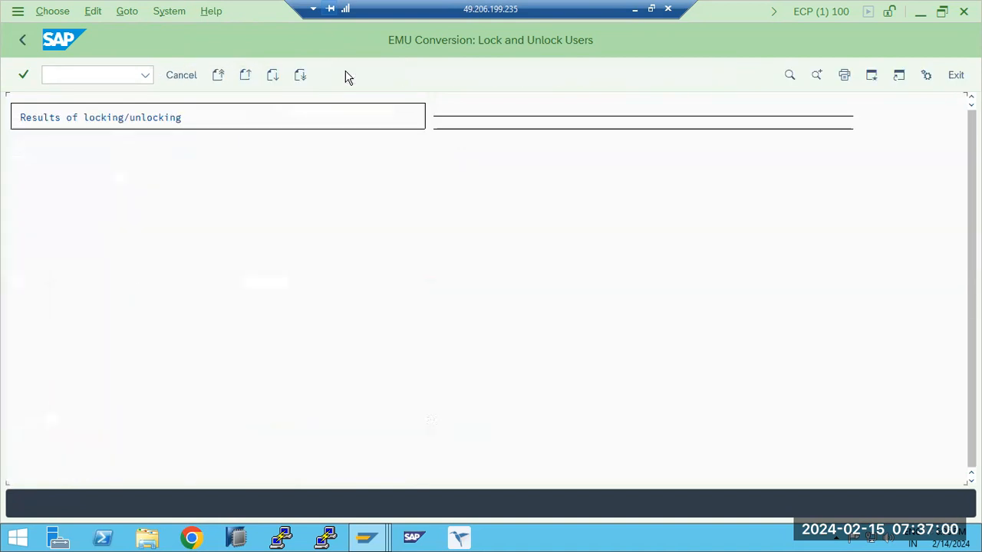
click(23, 41)
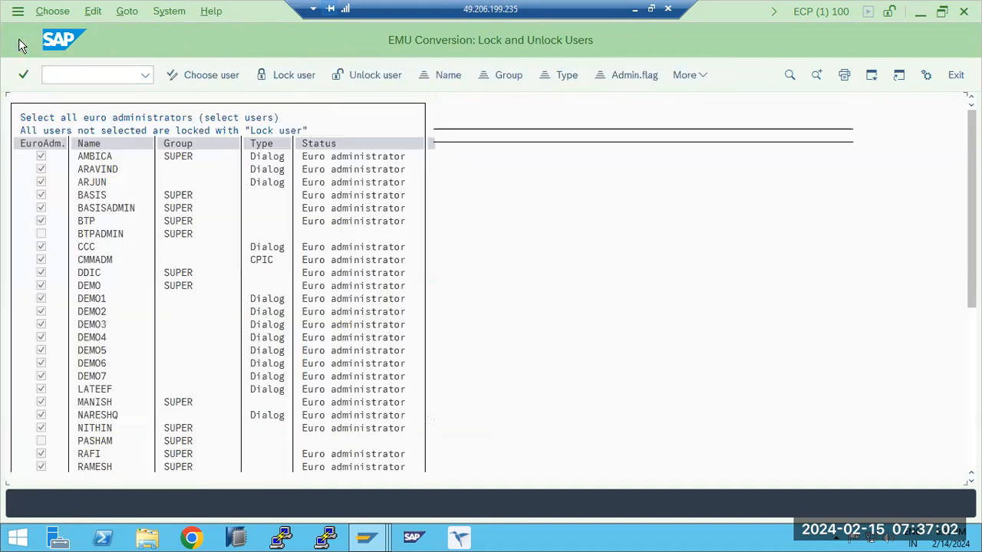
- Save the euro administrator selection without changing any checkmarks, and run the mass unlock again
click(235, 77)
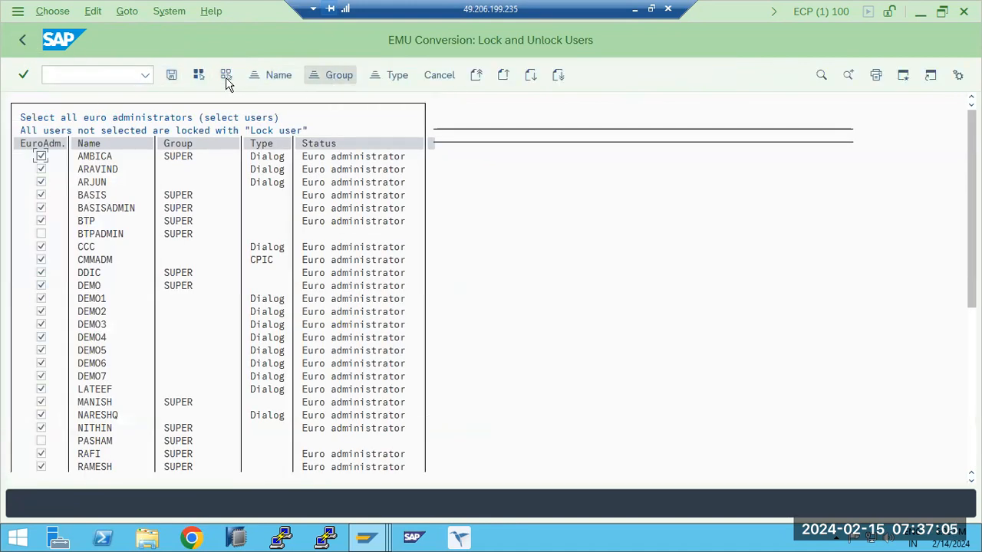
click(171, 76)
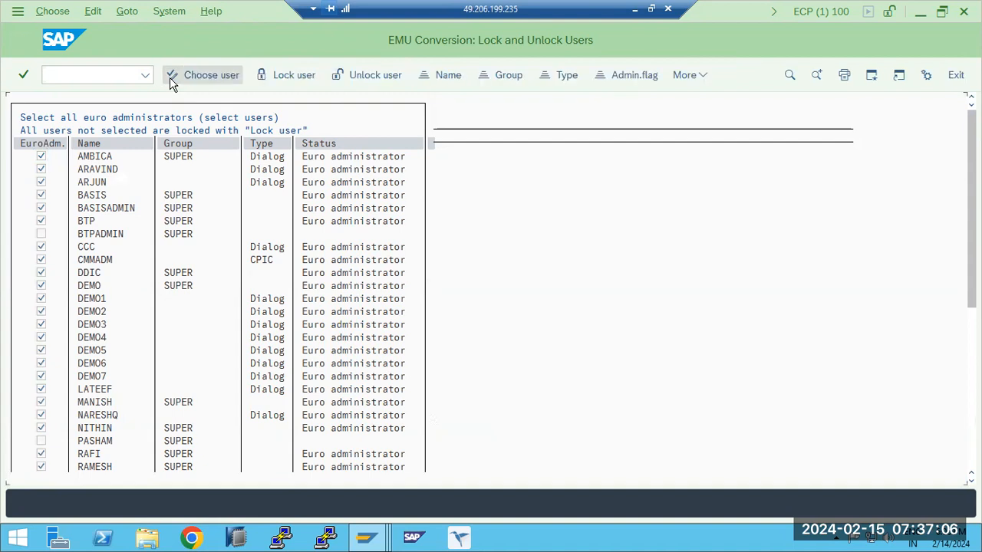
click(337, 77)
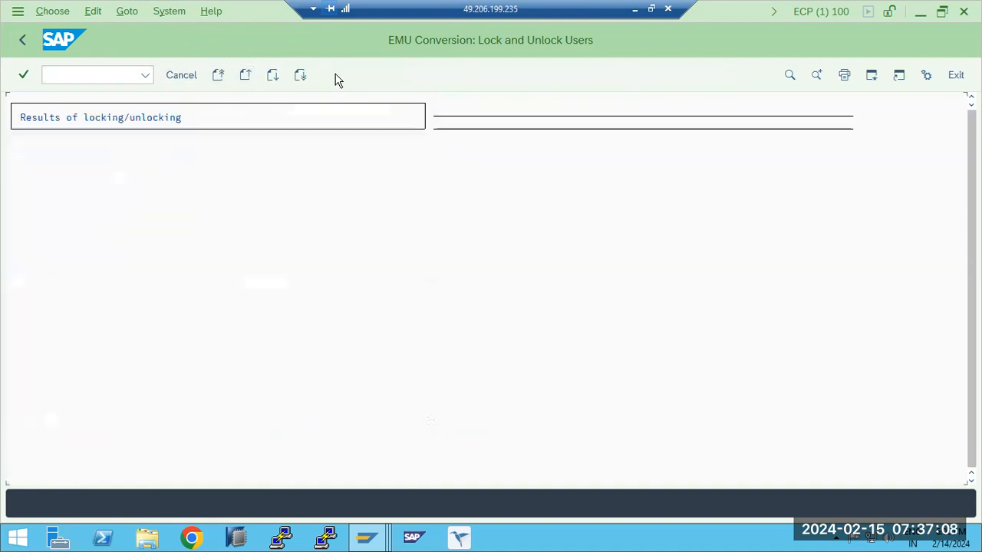
click(23, 43)
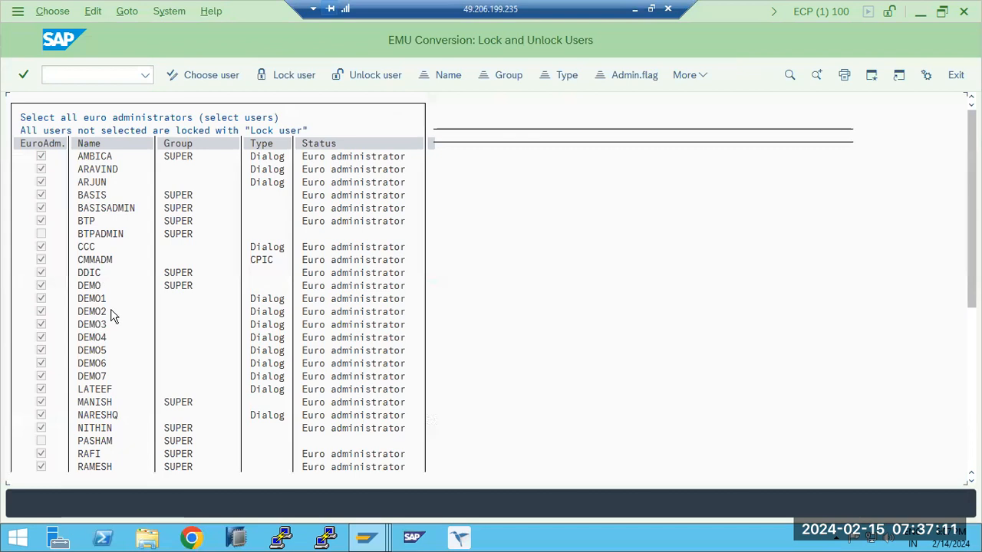
- Open user maintenance with transaction SU01 and display the logon data of user BASIS
click(97, 74)
text(/nsu01)
key(Return)
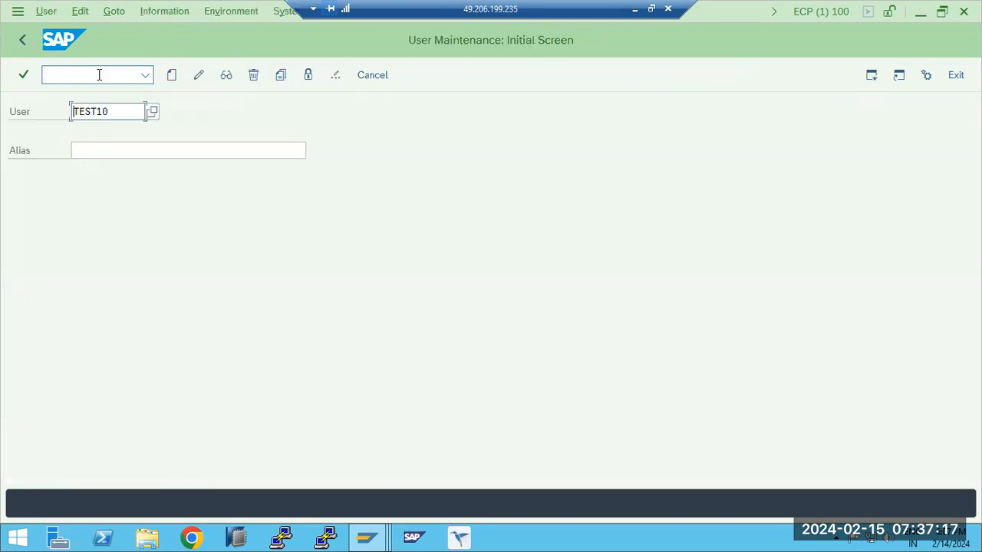
key(ctrl+a)
text(BAS)
click(225, 77)
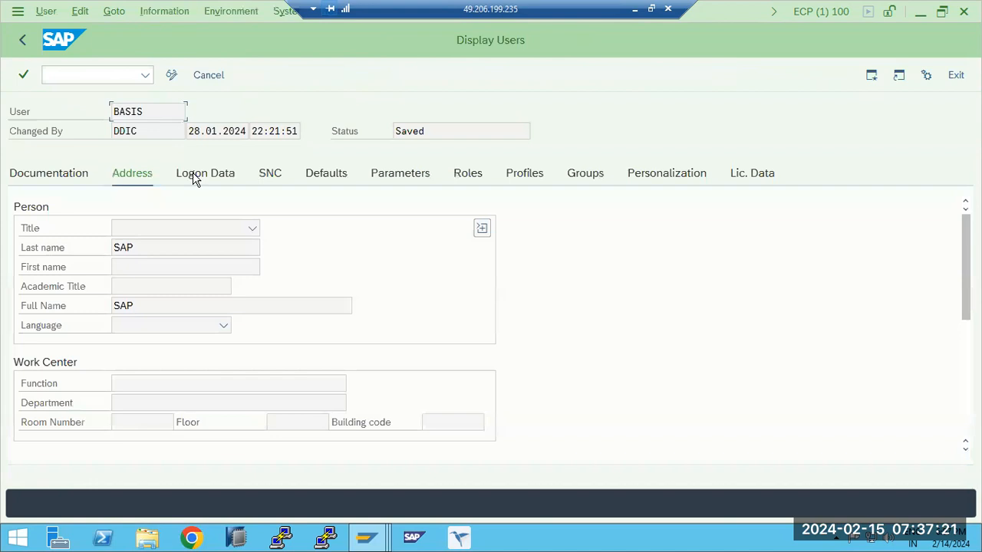
click(193, 176)
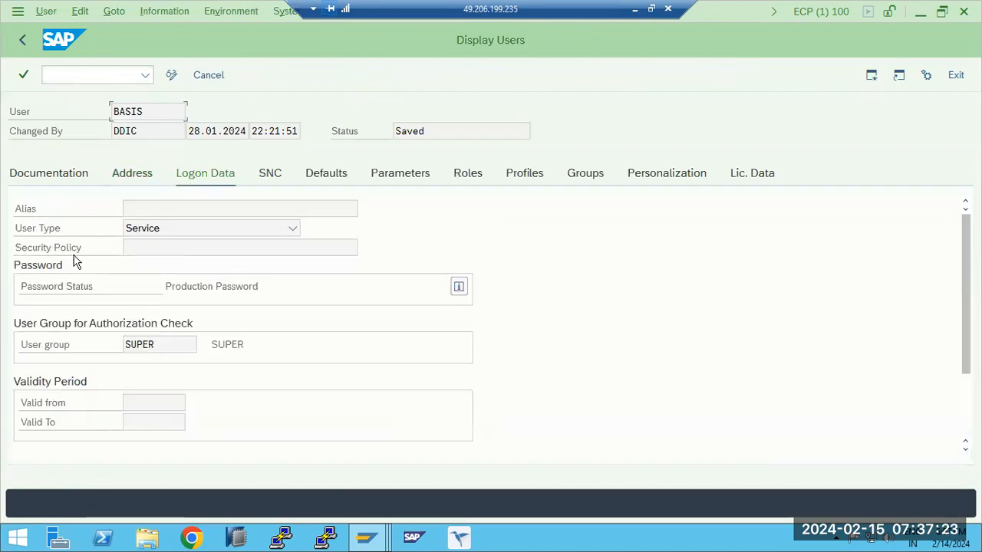
click(22, 40)
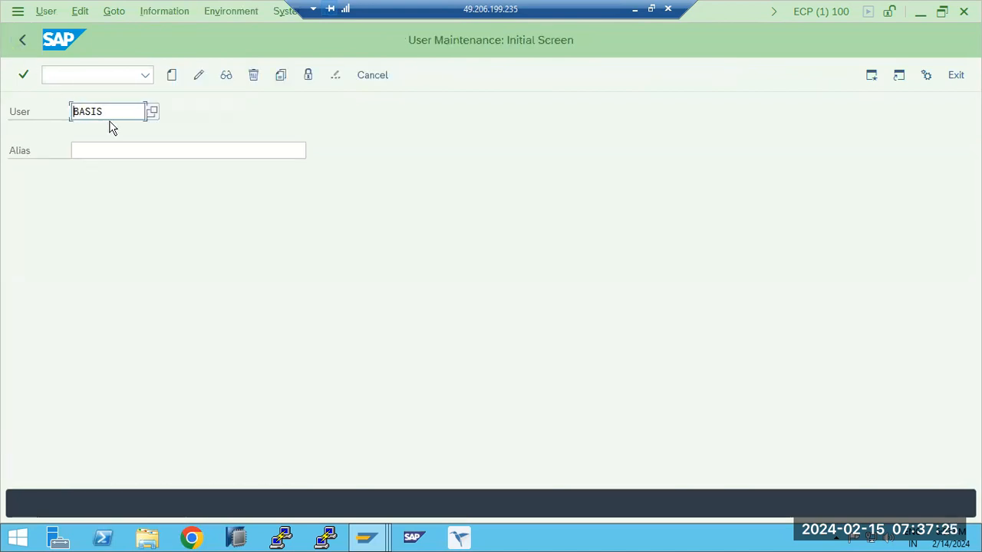
- Enter another existing individual's user name and display that user's logon data
key(ctrl+a)
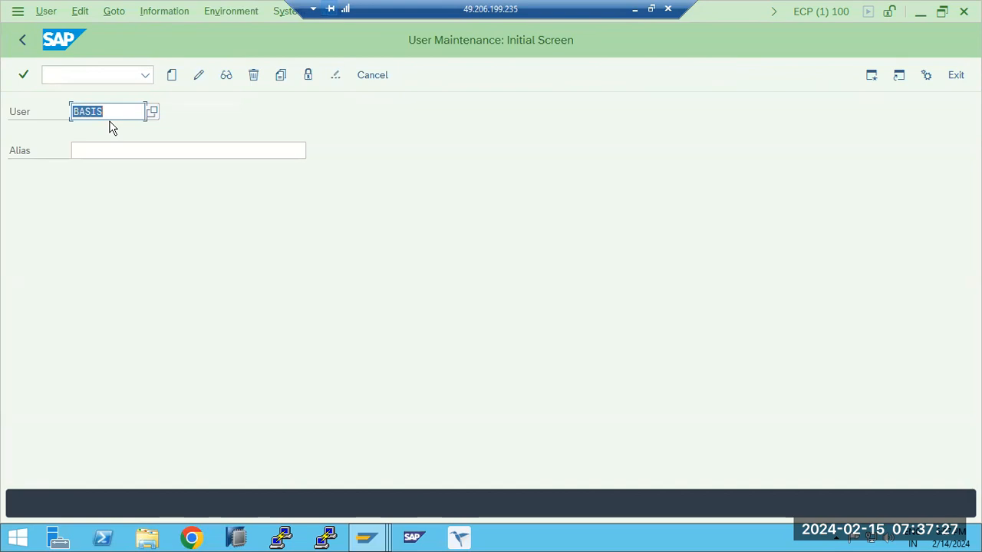
text(RAVI)
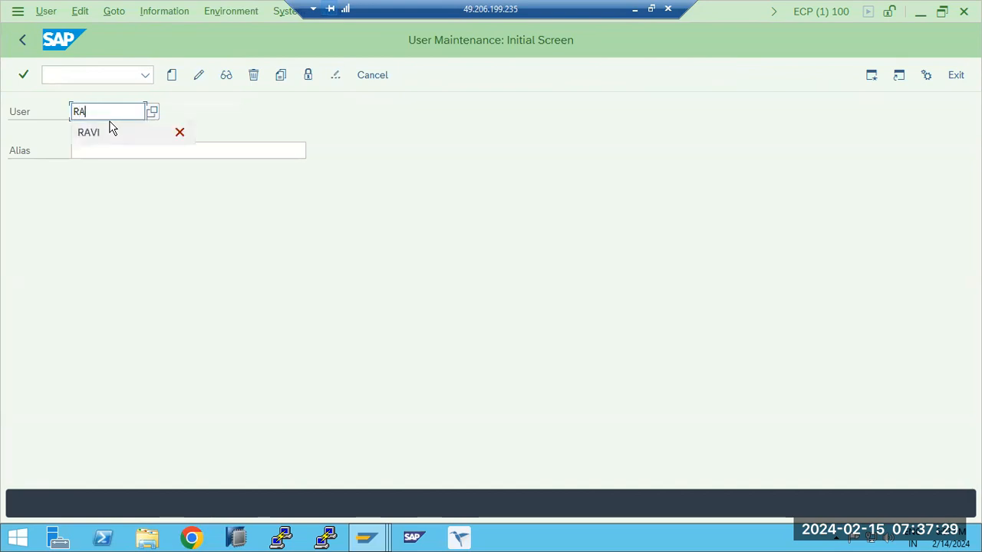
click(233, 81)
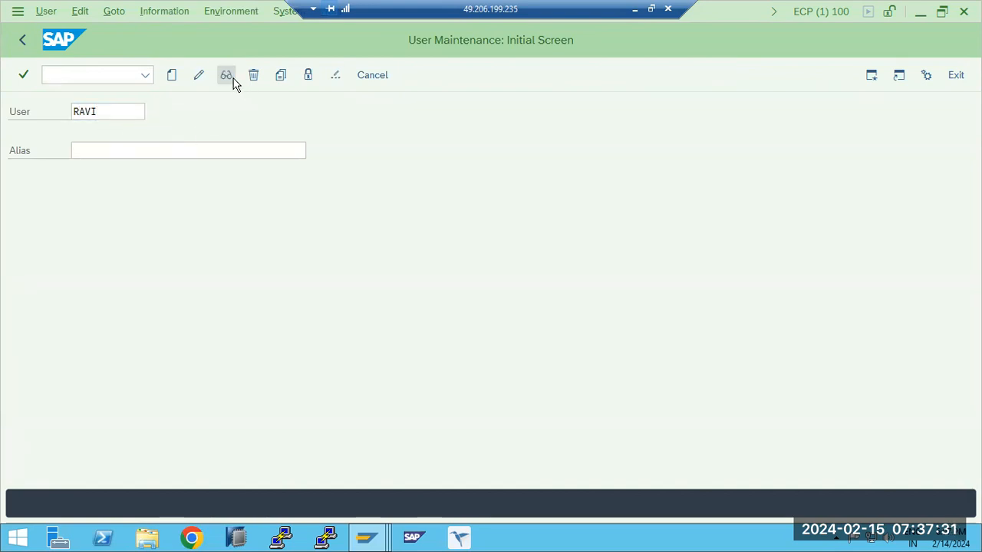
click(208, 179)
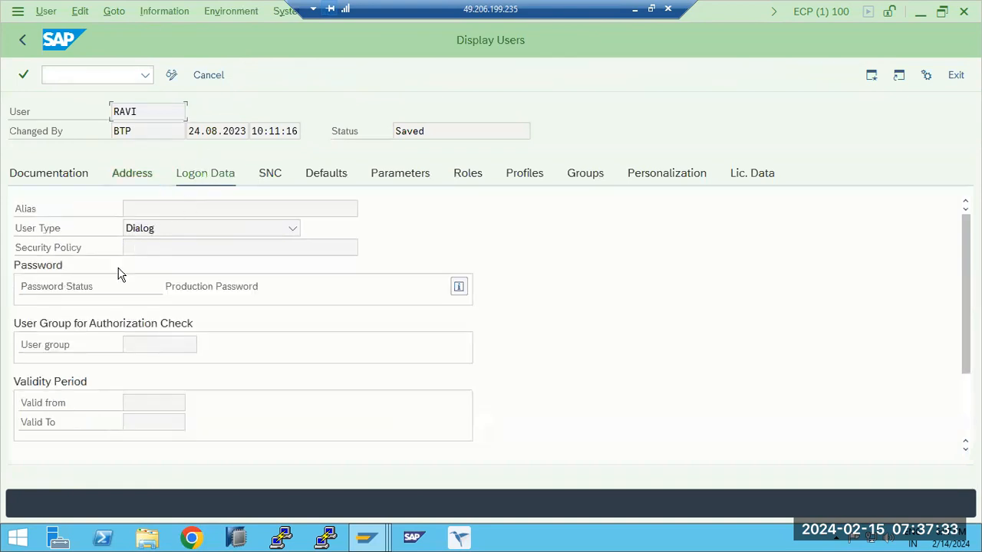
click(20, 46)
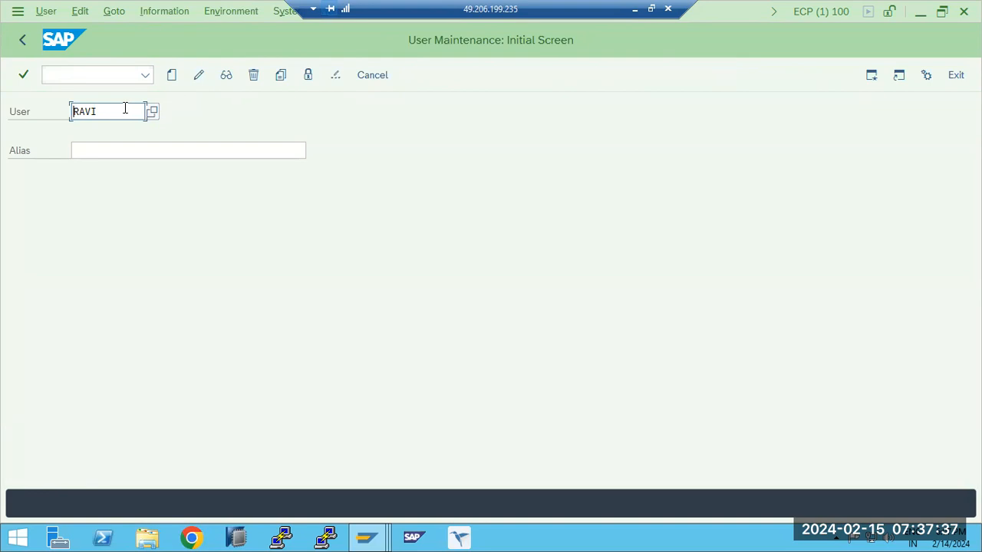
- List all user names with the search help of the User field, and return to SAP Easy Access without choosing one
click(151, 112)
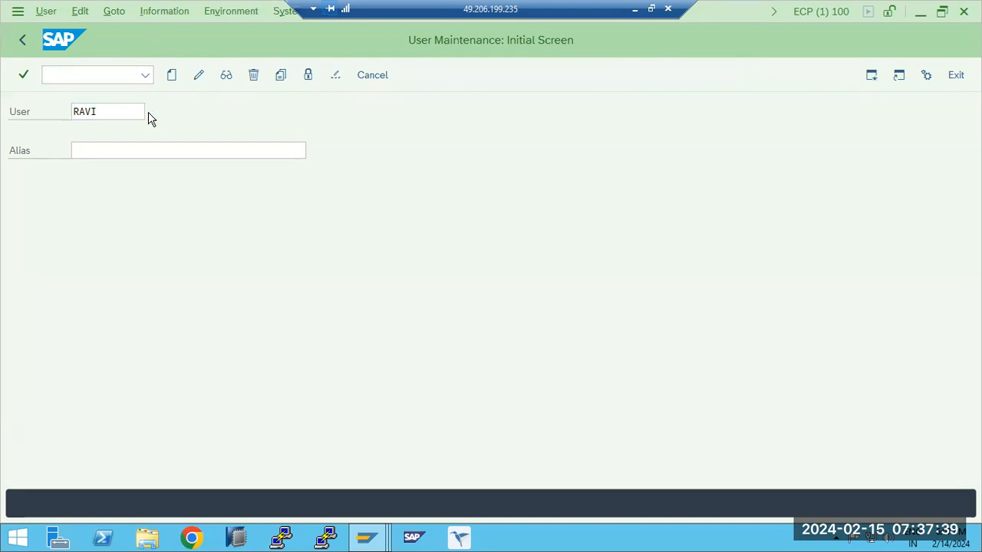
click(422, 507)
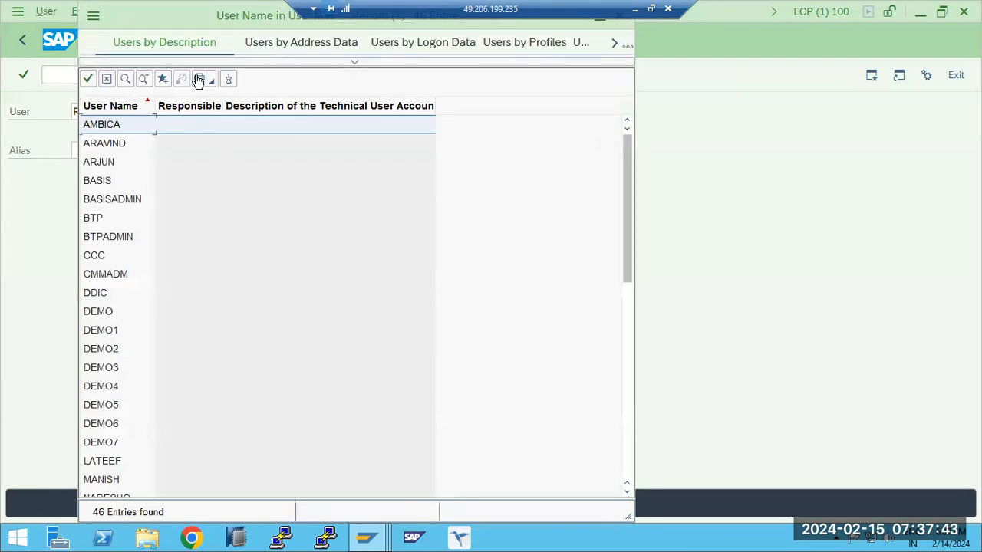
drag(188, 28, 212, 172)
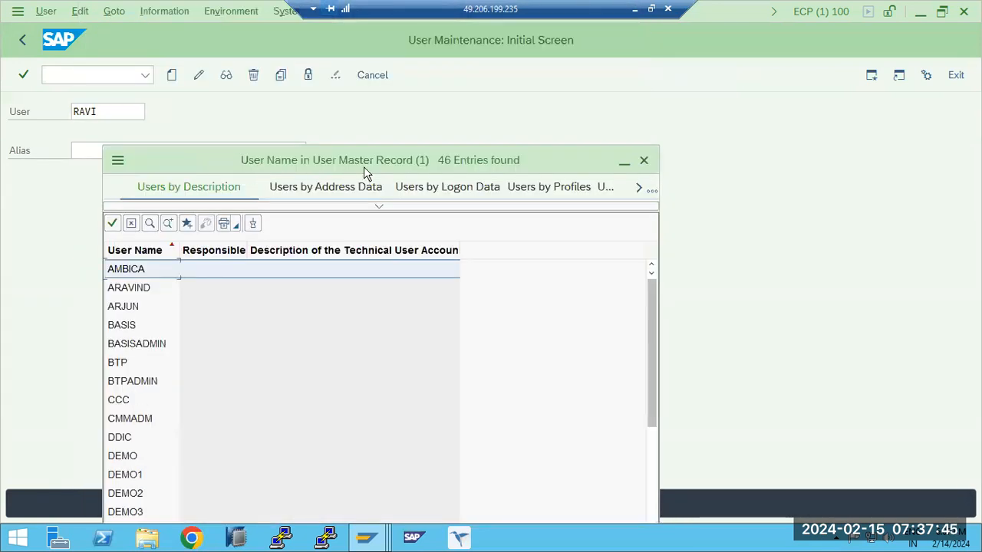
click(643, 160)
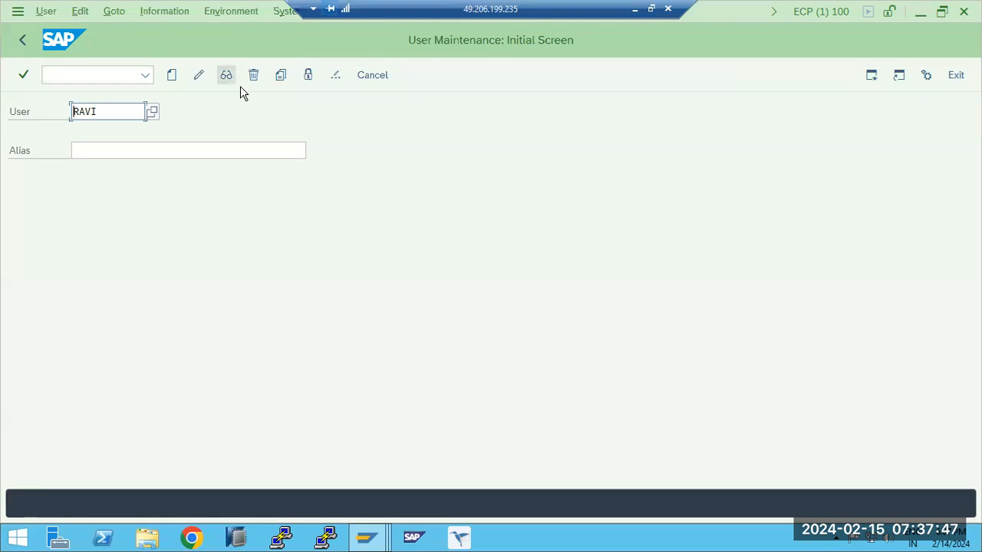
click(22, 39)
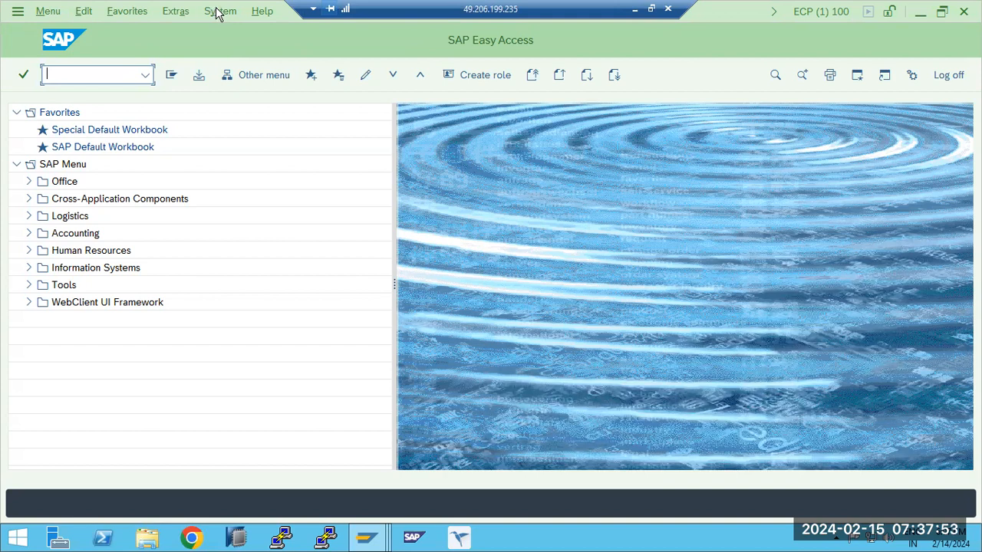
- Open the data browser with transaction SE16, and display all entries of table USR02 to examine the users' data
text(se16)
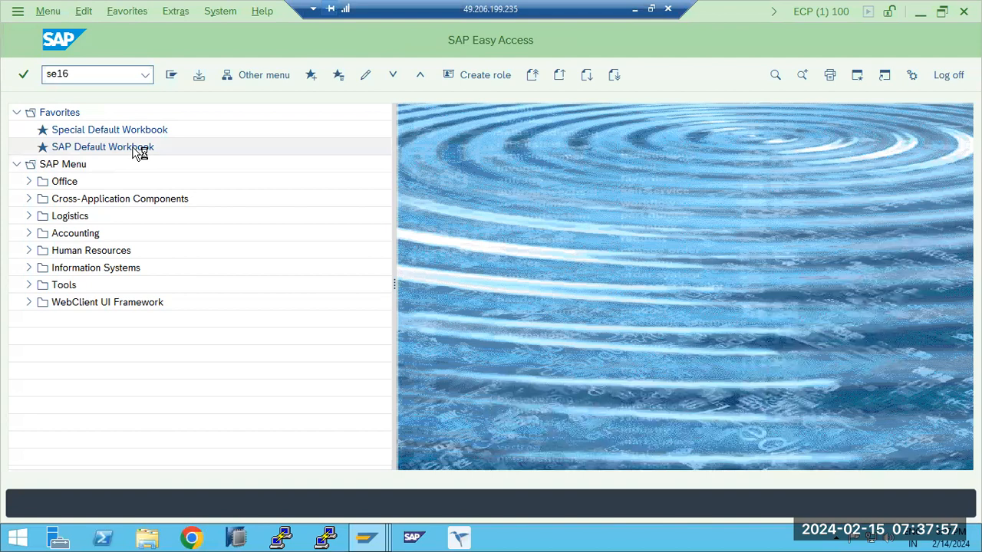
key(Return)
text(USR02)
click(170, 77)
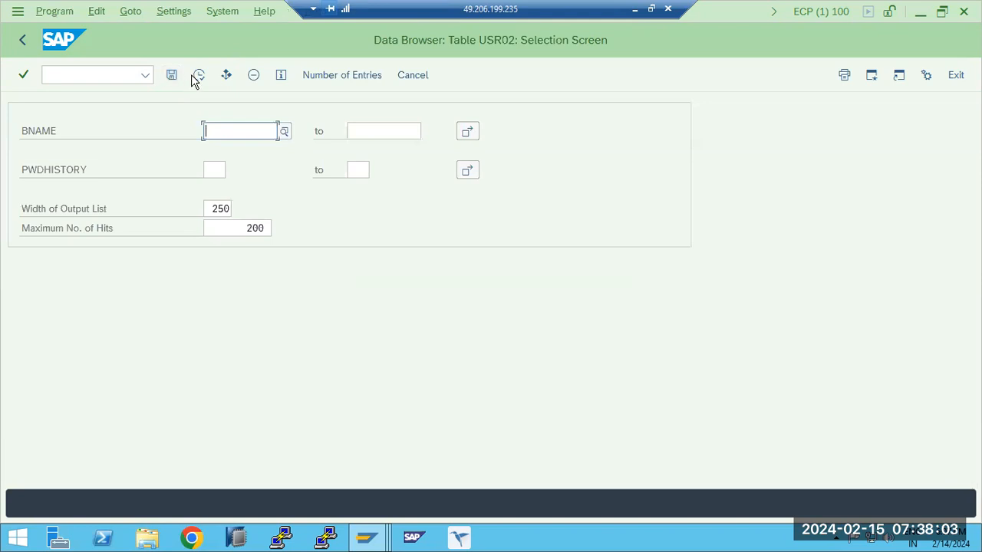
click(197, 77)
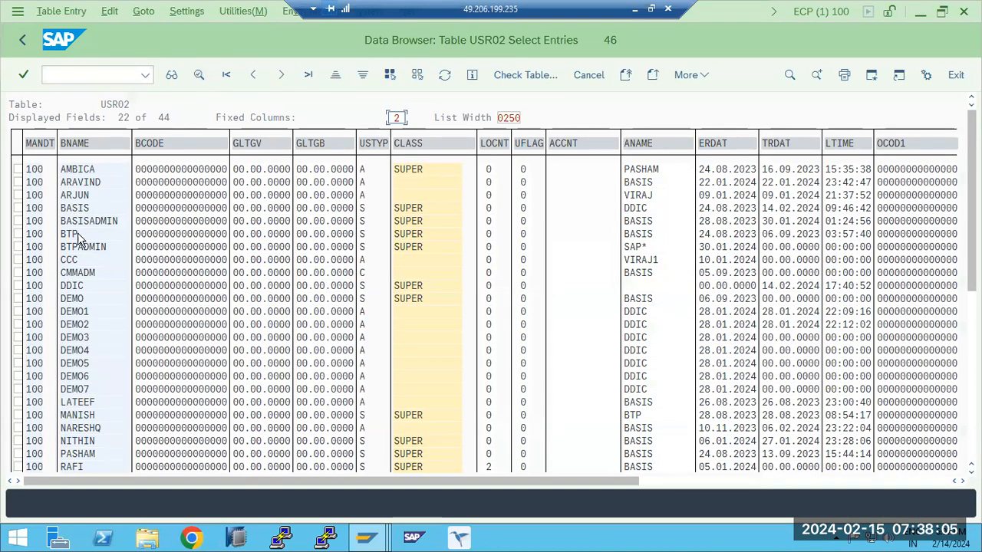
scroll(77, 298, down, 2)
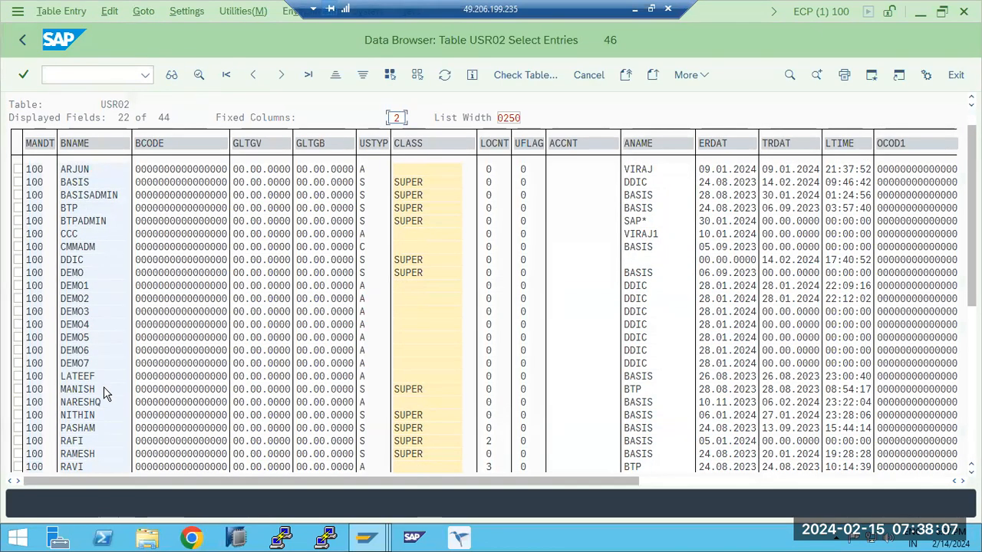
scroll(81, 375, down, 5)
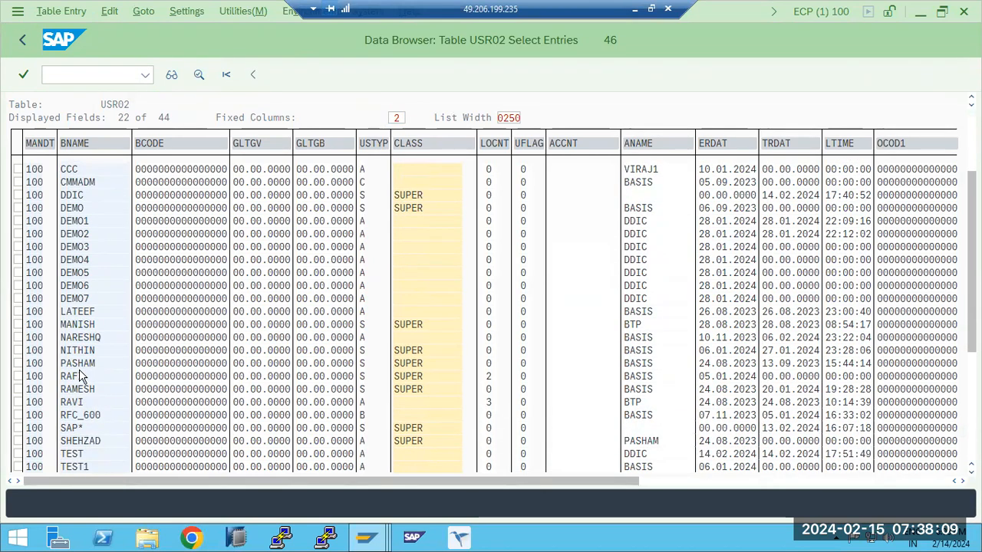
- Look through further user entries of table USR02, and return to the table's selection screen
scroll(80, 376, down, 5)
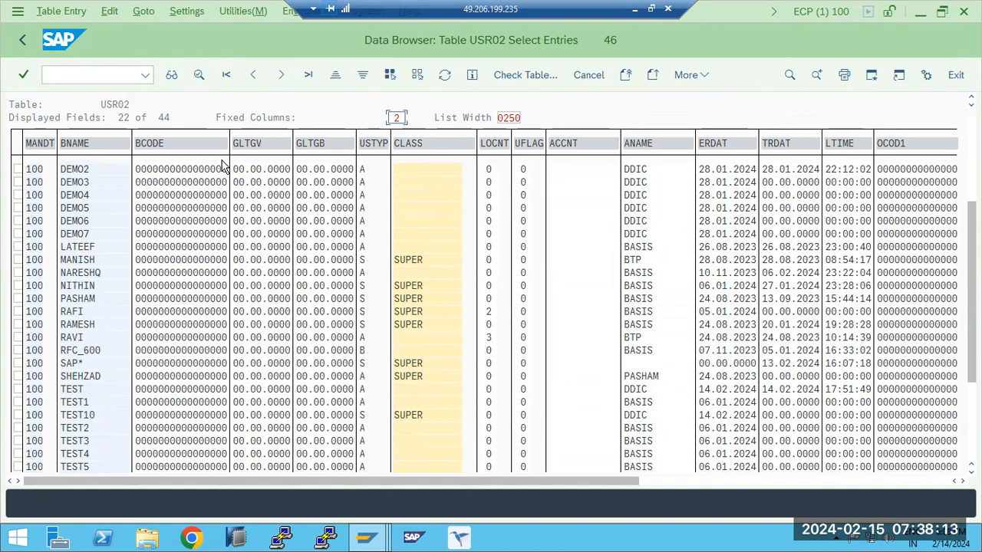
click(24, 39)
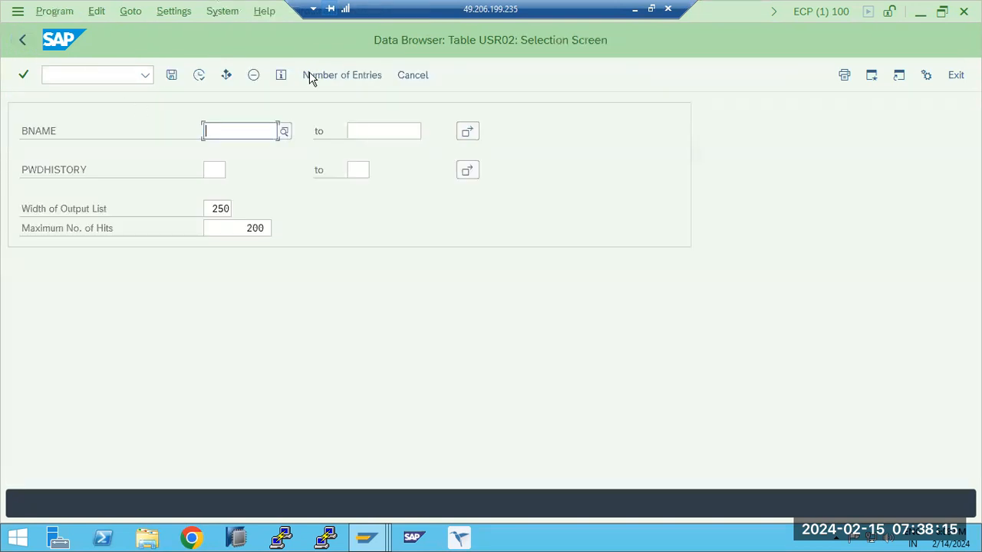
- Switch to the Paint notes and add the text "SUIM -" below the list of user types
click(634, 8)
click(464, 304)
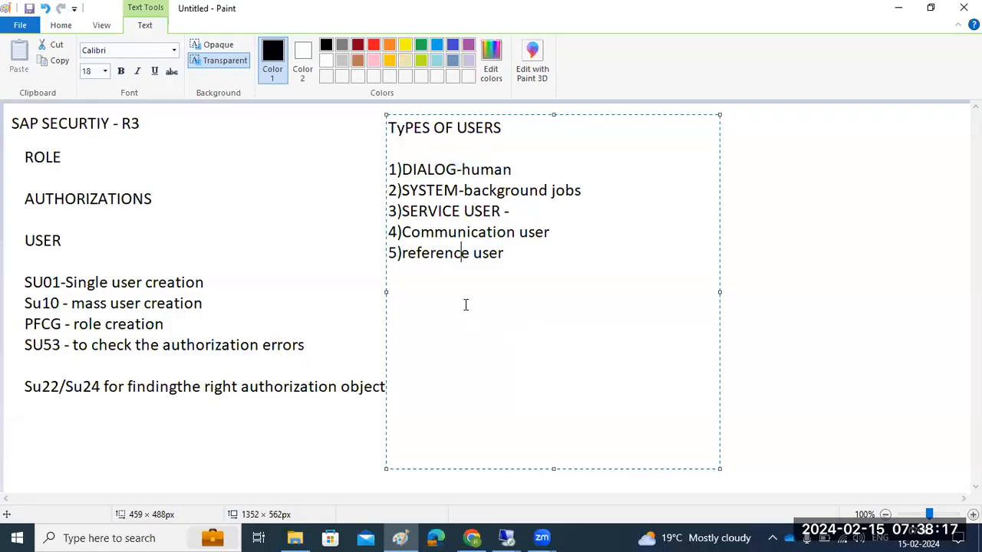
click(808, 192)
drag(420, 296, 688, 428)
text(SUIM)
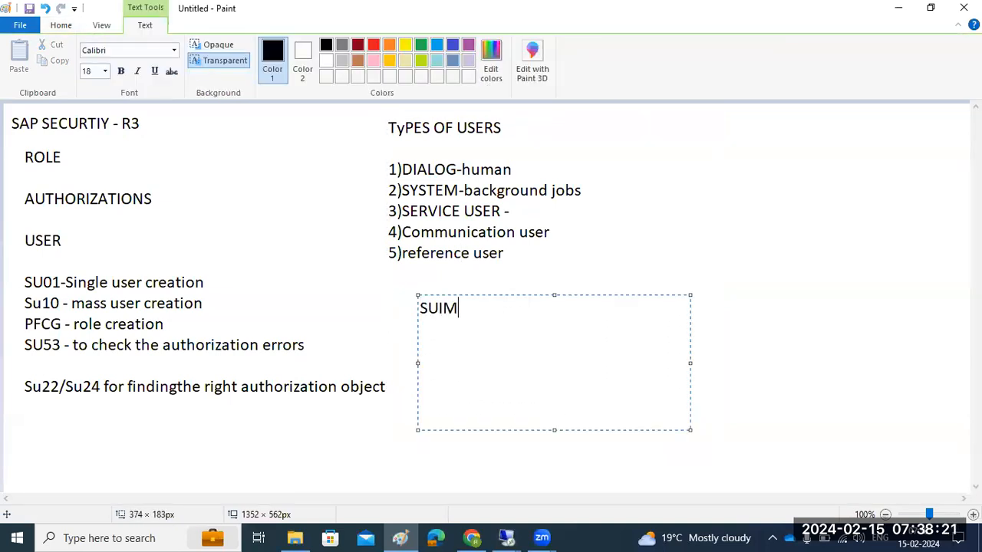
text( -)
- Switch back to the remote SAP session and open the User Information System with transaction SUIM
click(506, 537)
click(570, 467)
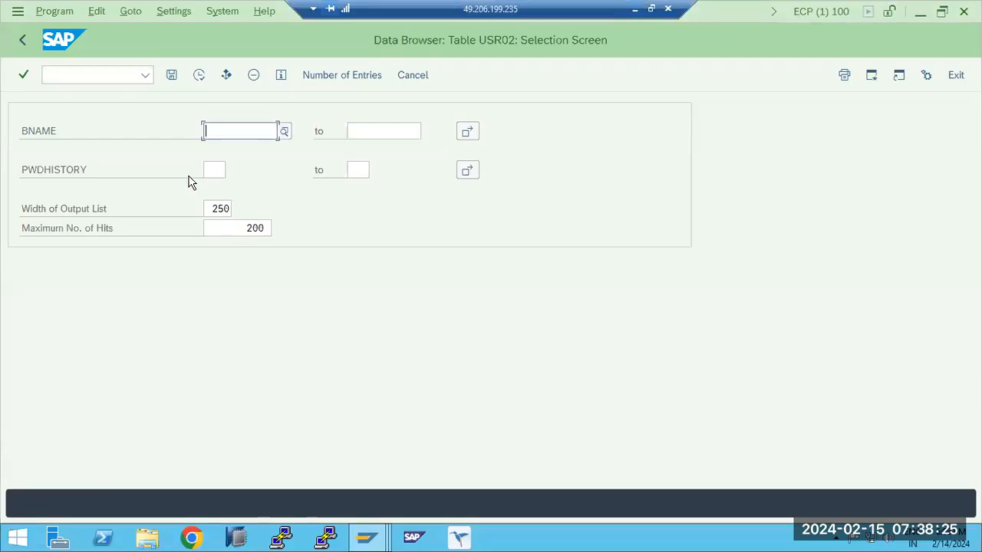
click(79, 75)
text(/nsuim)
key(Return)
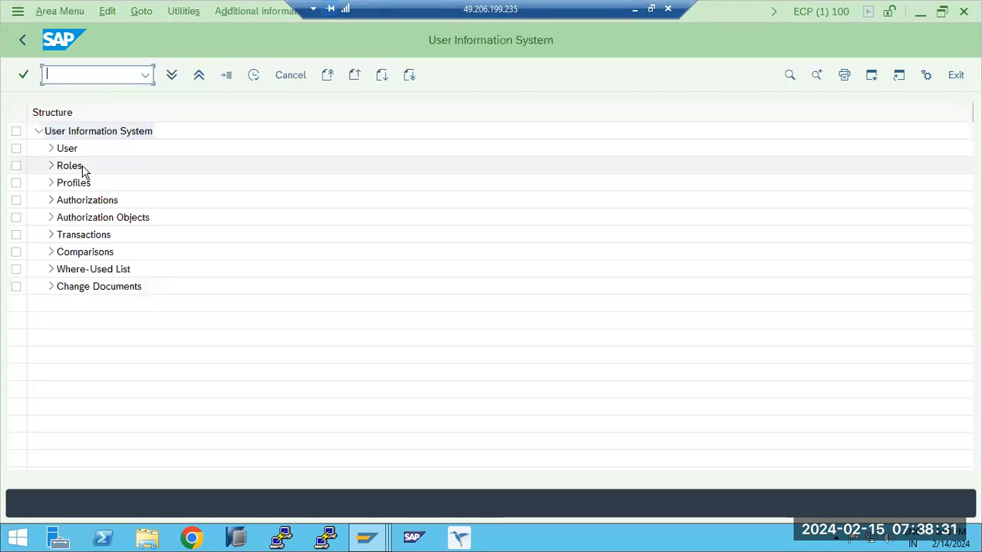
- Run the user report By Logon Date and Password Change with its default selection, dismiss the security alert and enlarge the user list
click(52, 148)
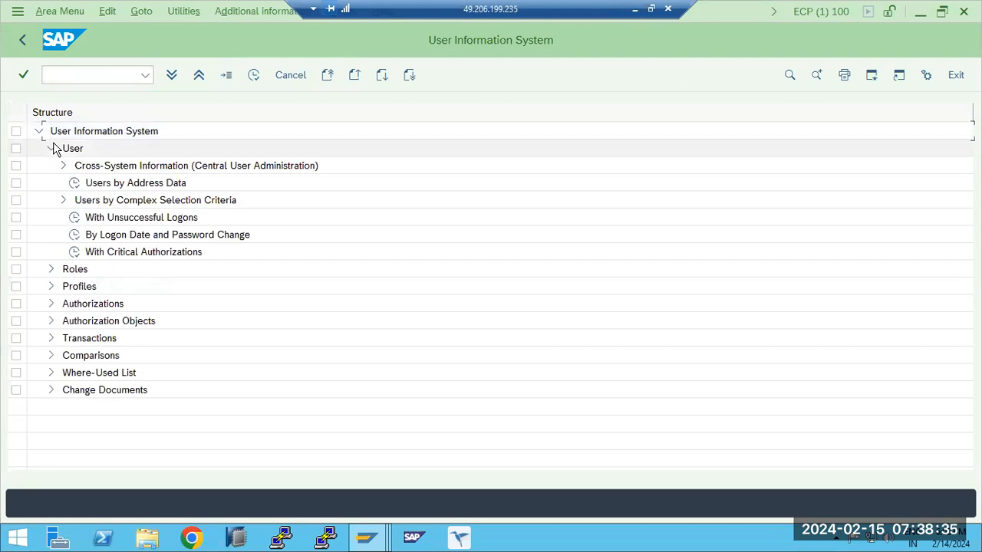
double_click(78, 235)
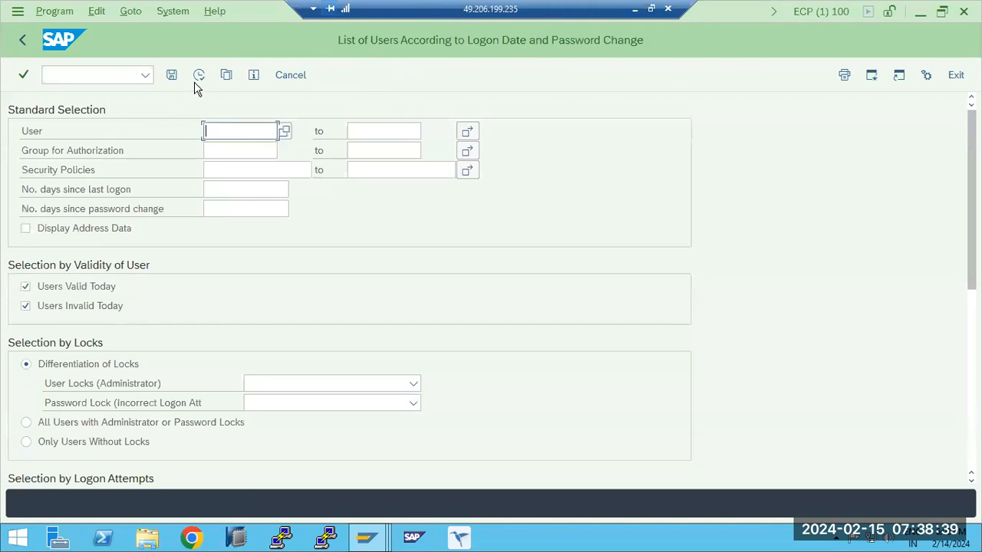
click(198, 77)
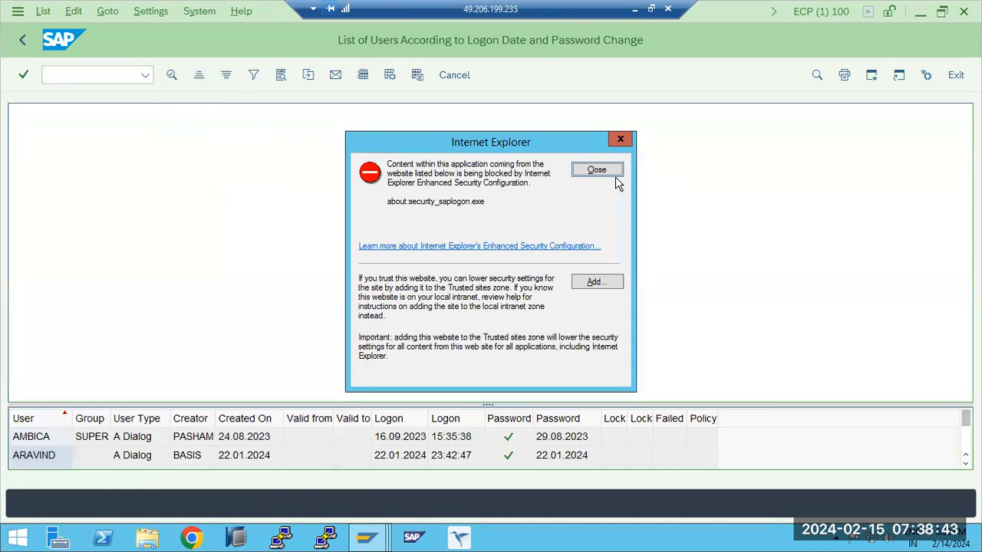
click(597, 170)
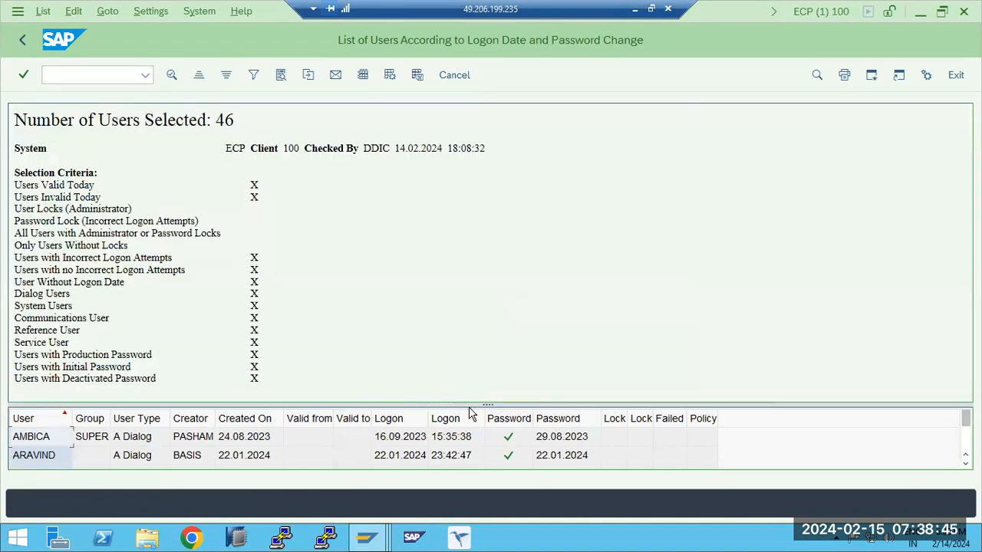
drag(467, 404, 455, 294)
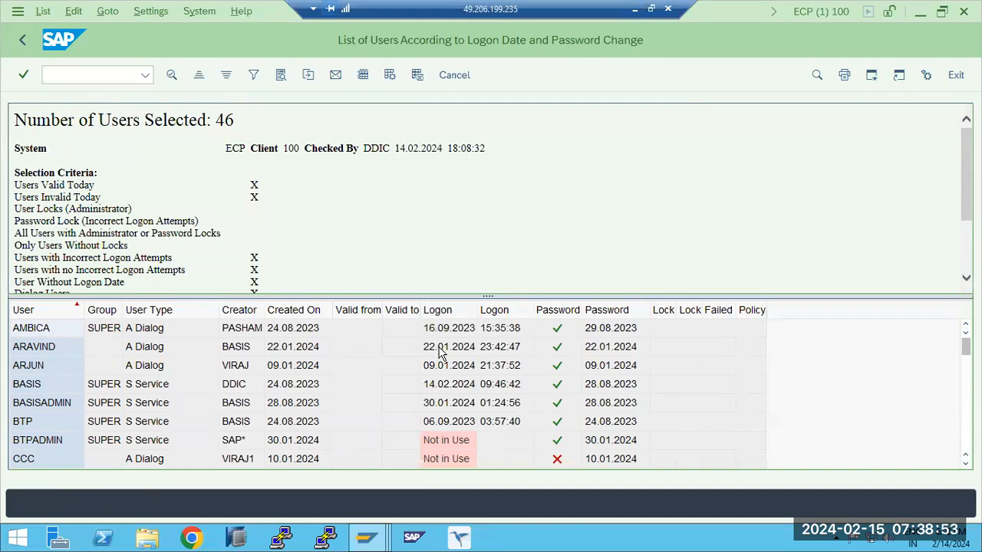
- Examine the last logon dates and password status of the listed users, and return to the User Information System
click(443, 389)
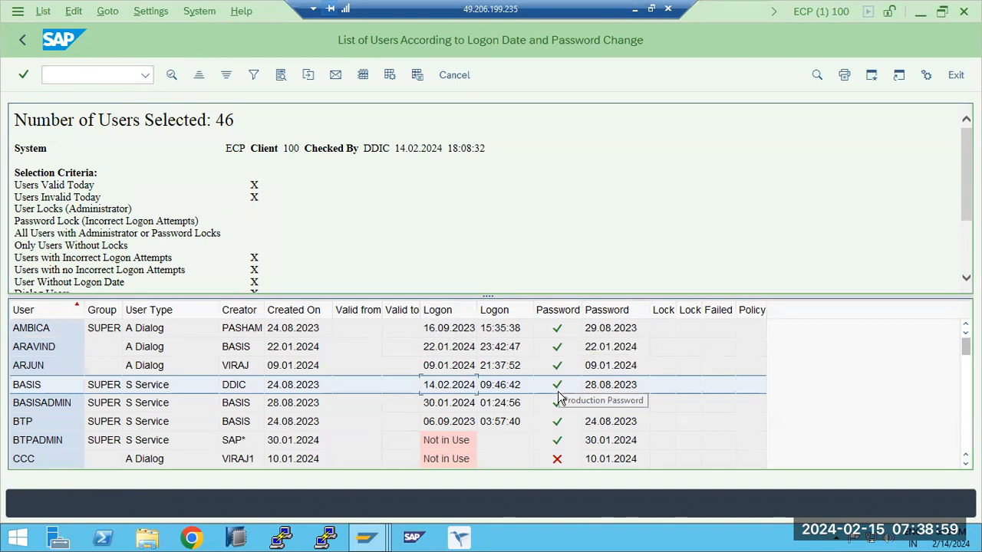
click(560, 458)
scroll(561, 458, down, 1)
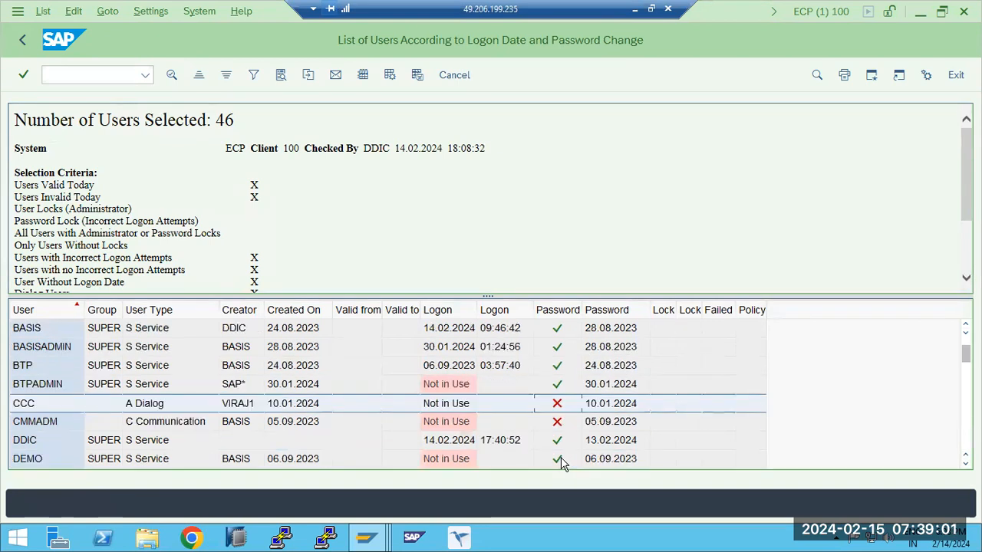
click(557, 424)
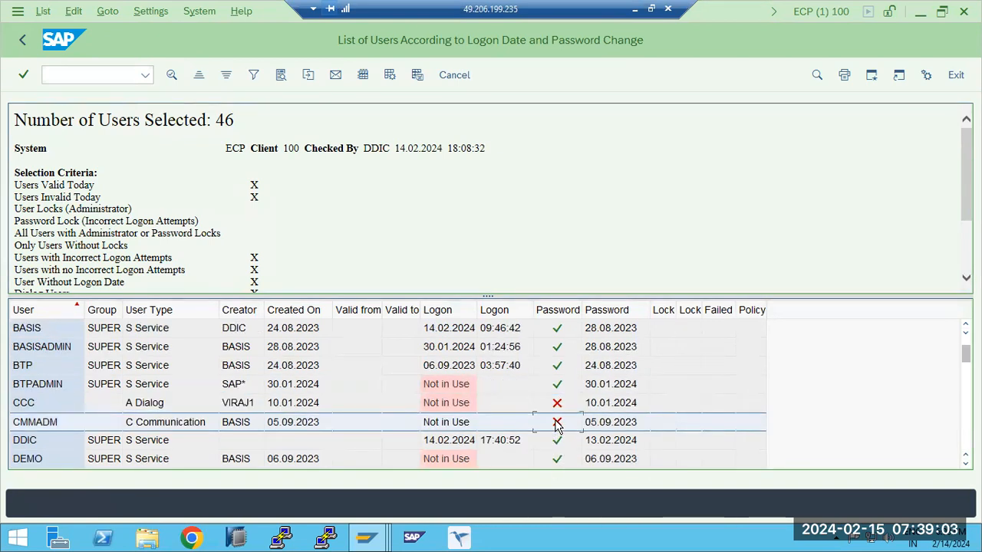
scroll(557, 426, down, 1)
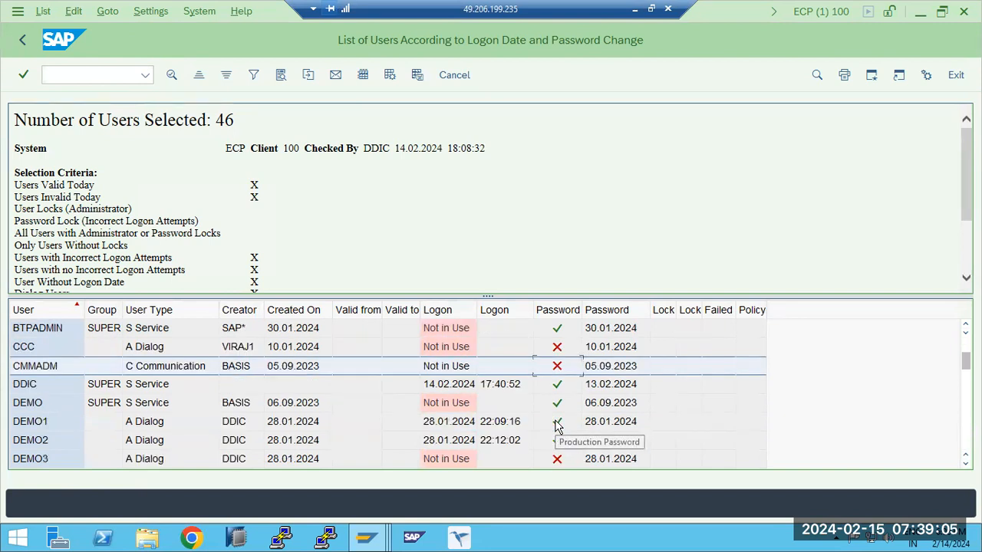
scroll(558, 446, down, 10)
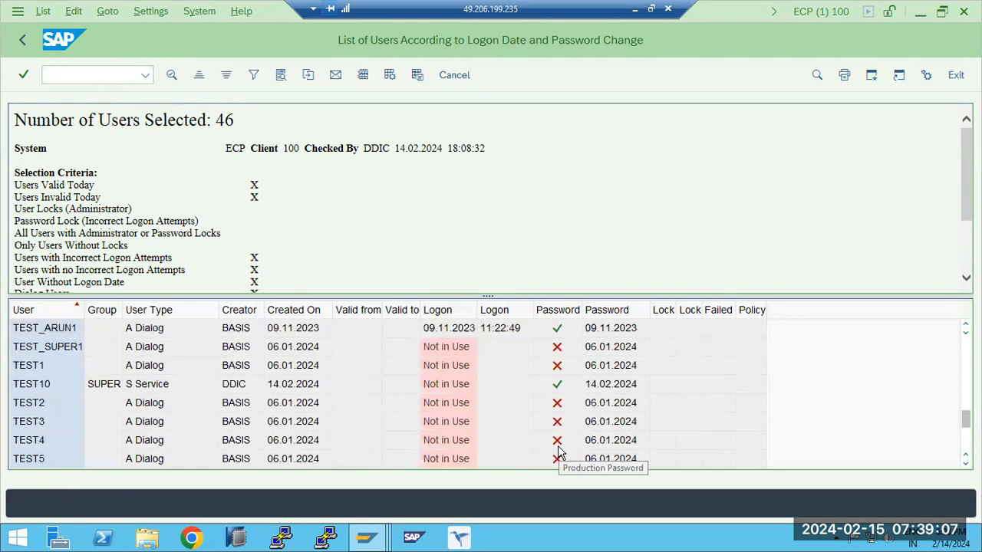
scroll(458, 407, up, 5)
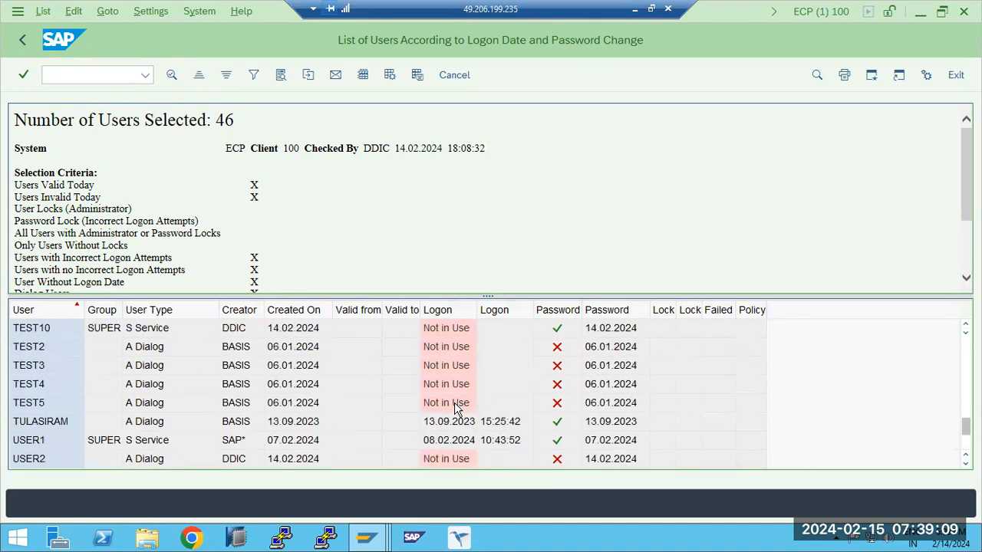
click(458, 403)
scroll(458, 407, down, 1)
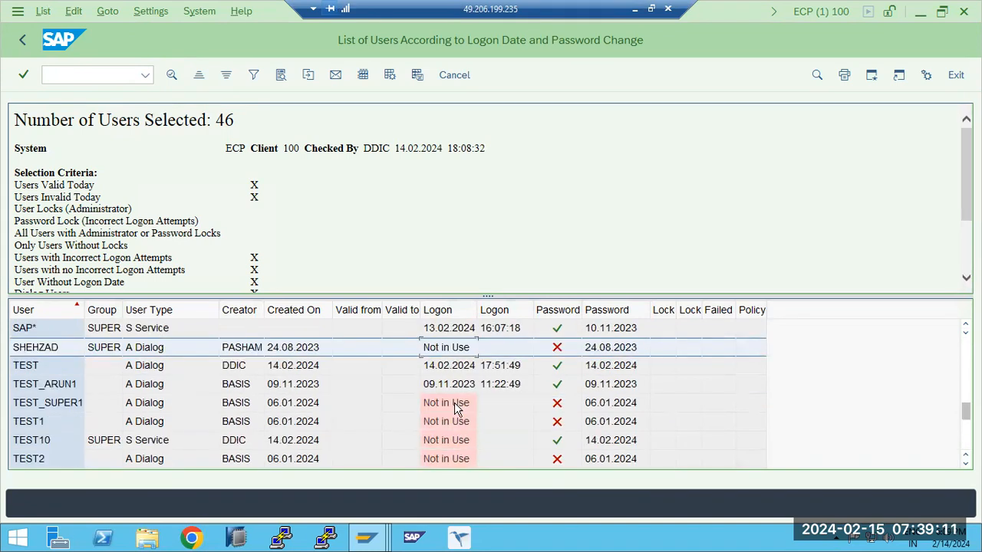
click(458, 405)
click(458, 416)
scroll(458, 415, down, 1)
click(460, 422)
click(458, 402)
click(458, 393)
scroll(454, 421, down, 2)
scroll(454, 421, down, 2)
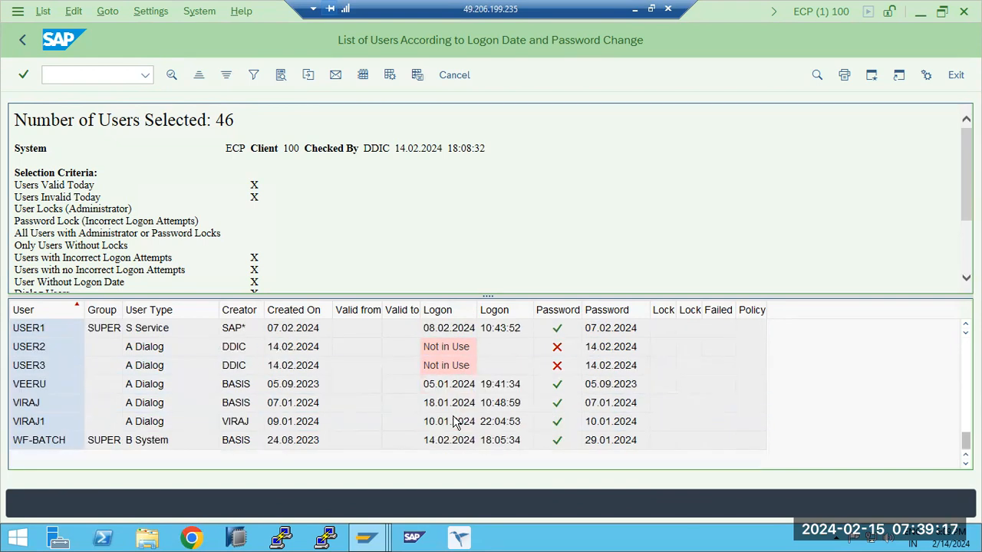
scroll(456, 421, up, 12)
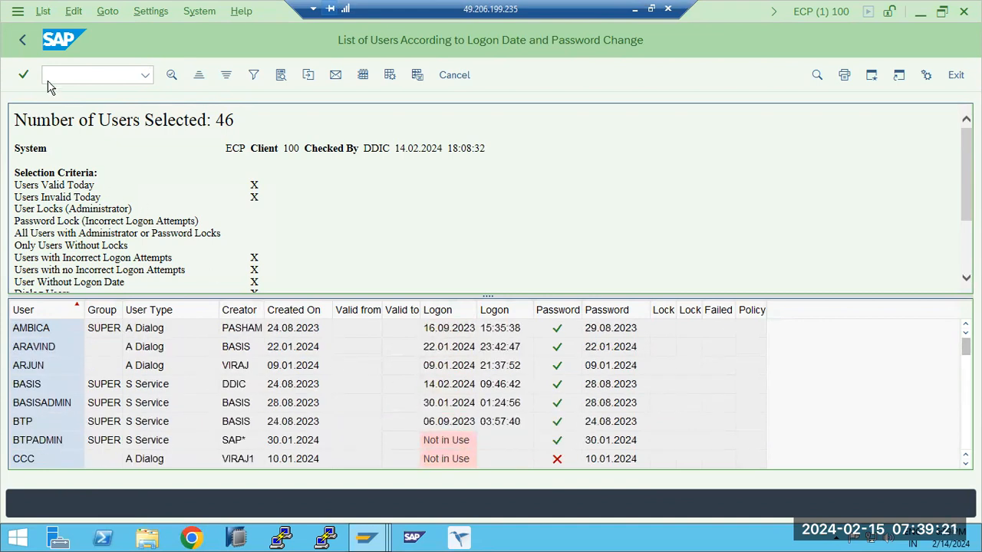
click(23, 43)
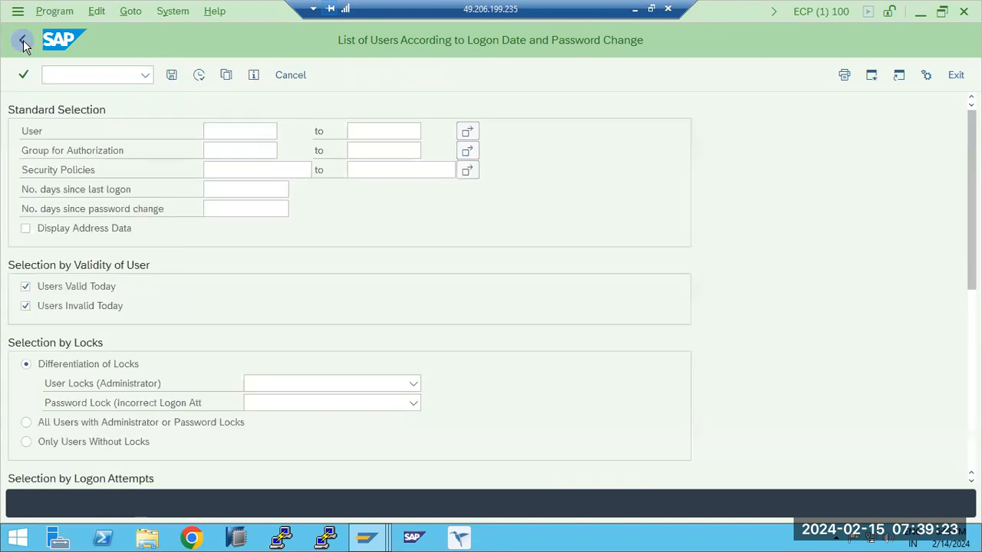
click(23, 43)
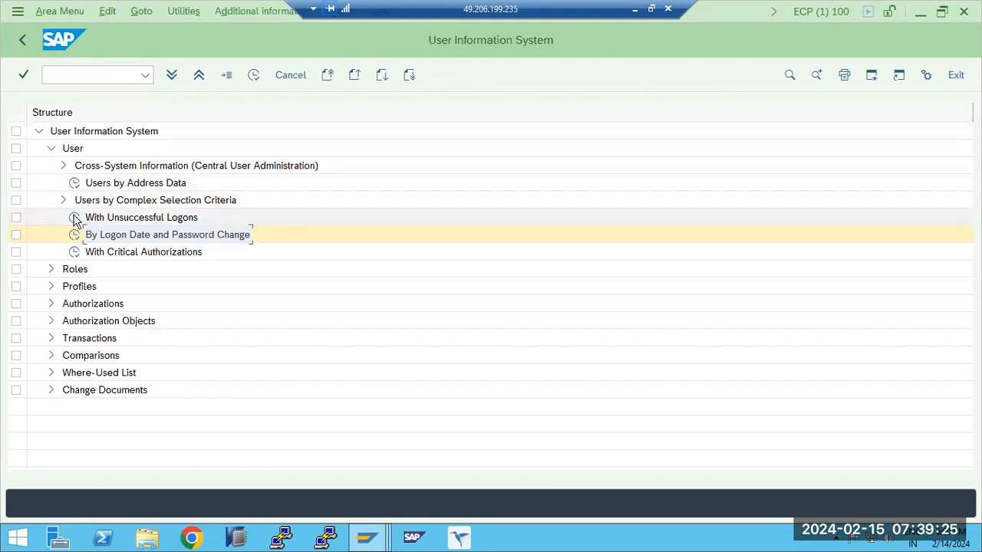
- Run the user report With Unsuccessful Logons, inspect the users with failed logon attempts, and return to the report tree
click(75, 217)
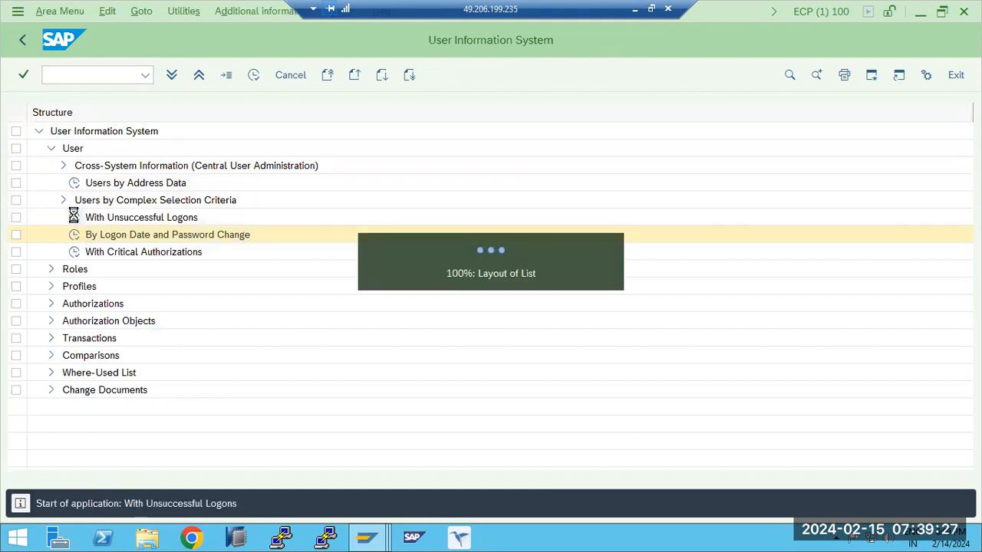
click(592, 172)
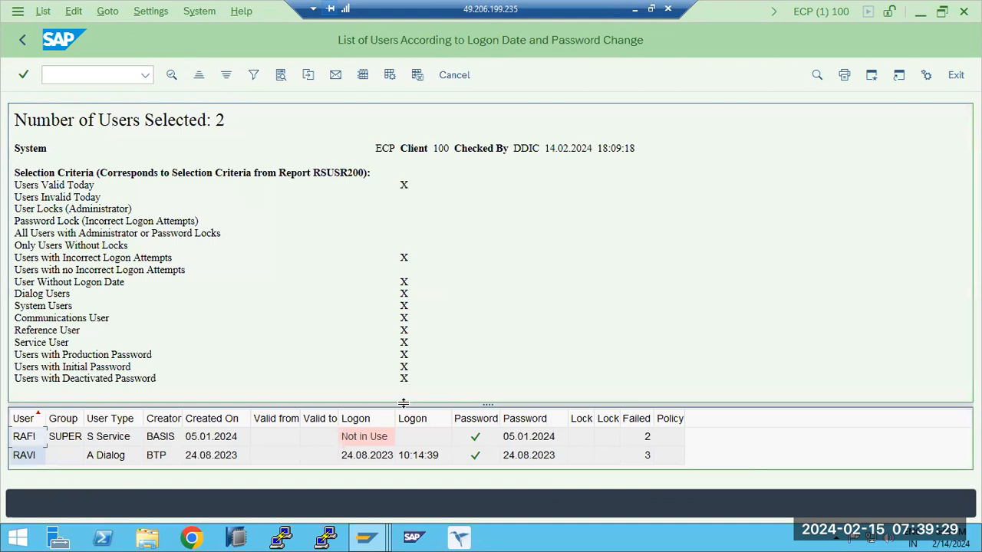
drag(412, 253, 412, 253)
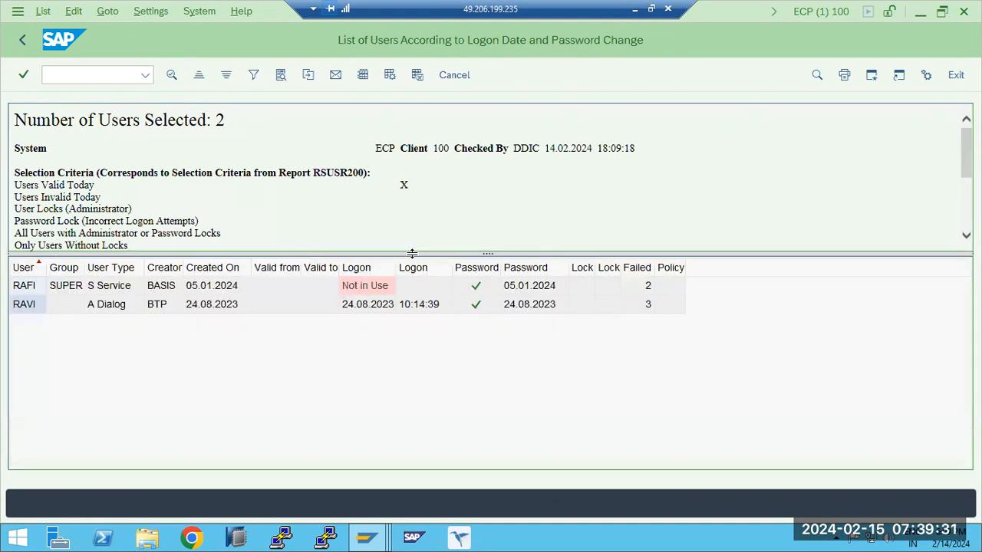
click(26, 306)
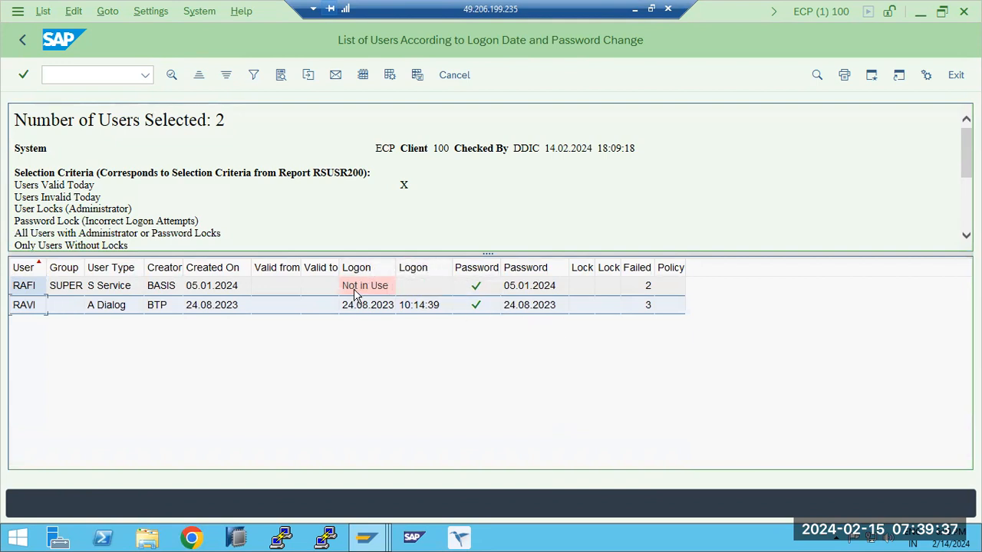
click(23, 41)
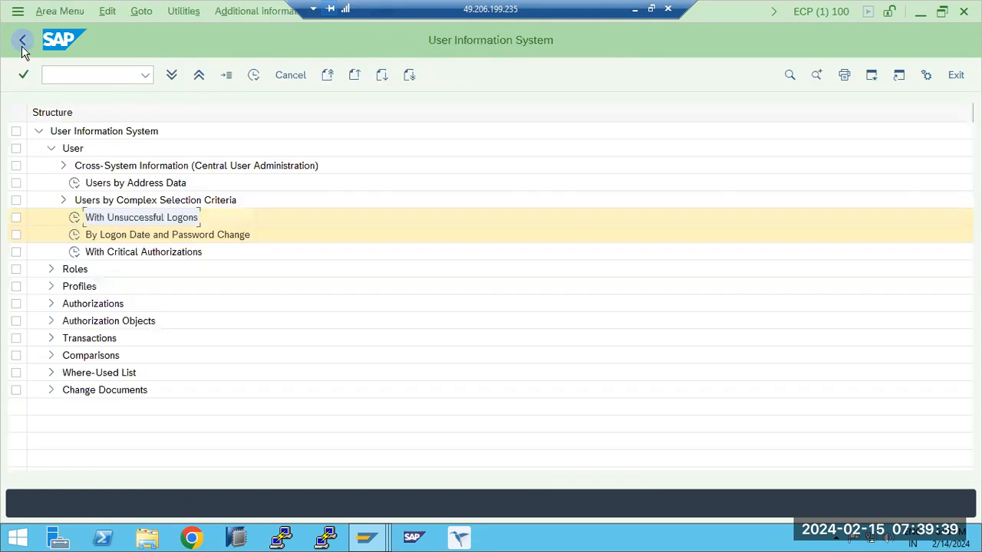
- Run the Users by Address Data report without selection criteria, look through the users' address details, and return to the report tree
double_click(75, 184)
click(197, 76)
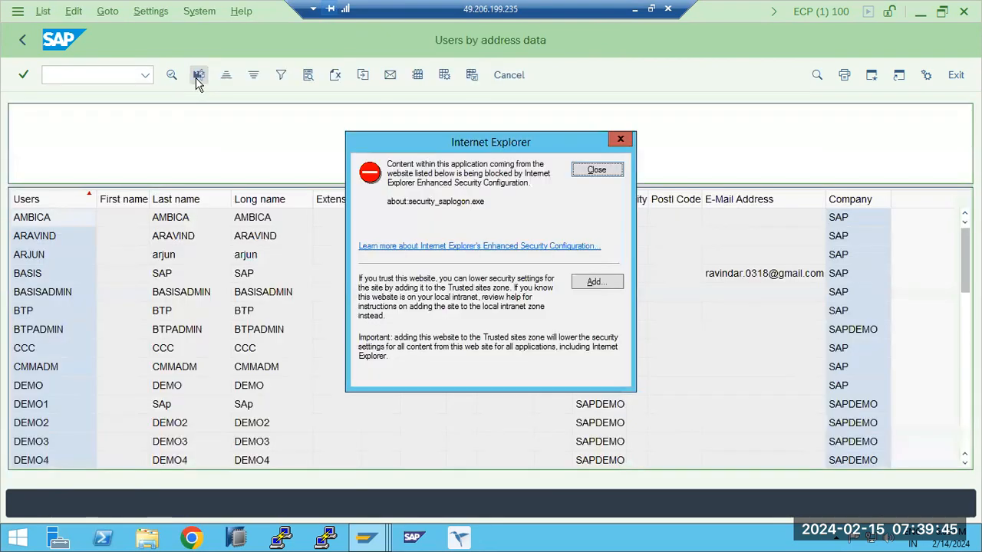
click(597, 170)
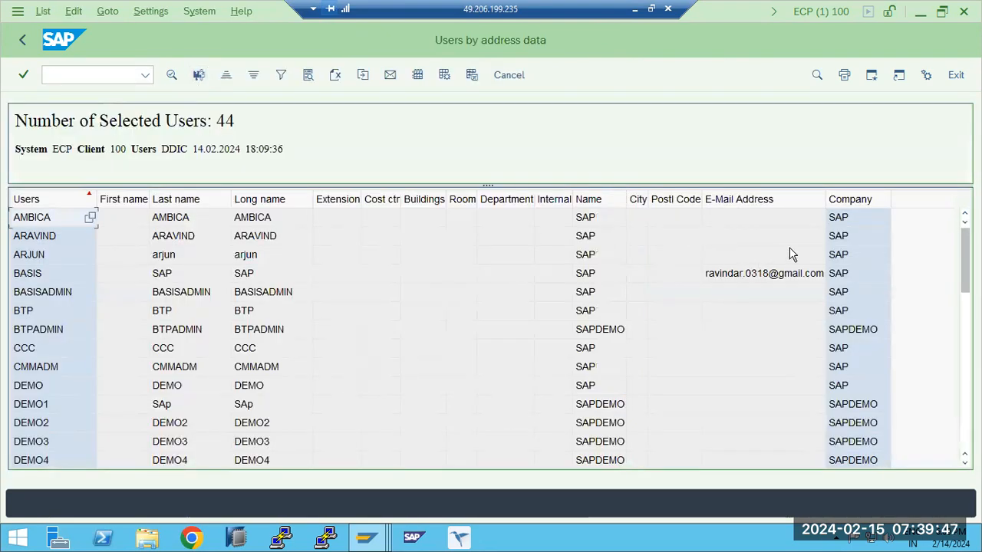
scroll(729, 344, down, 10)
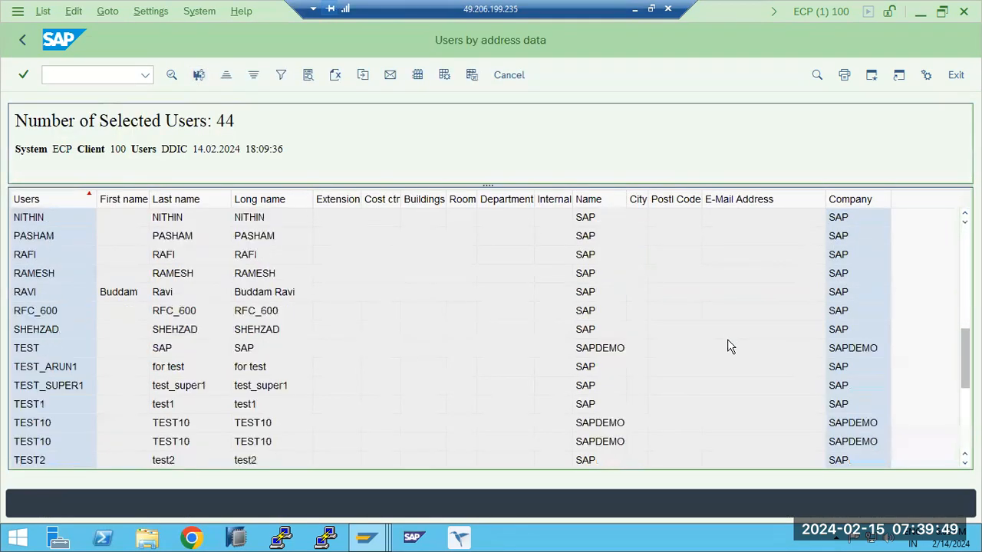
scroll(729, 349, up, 10)
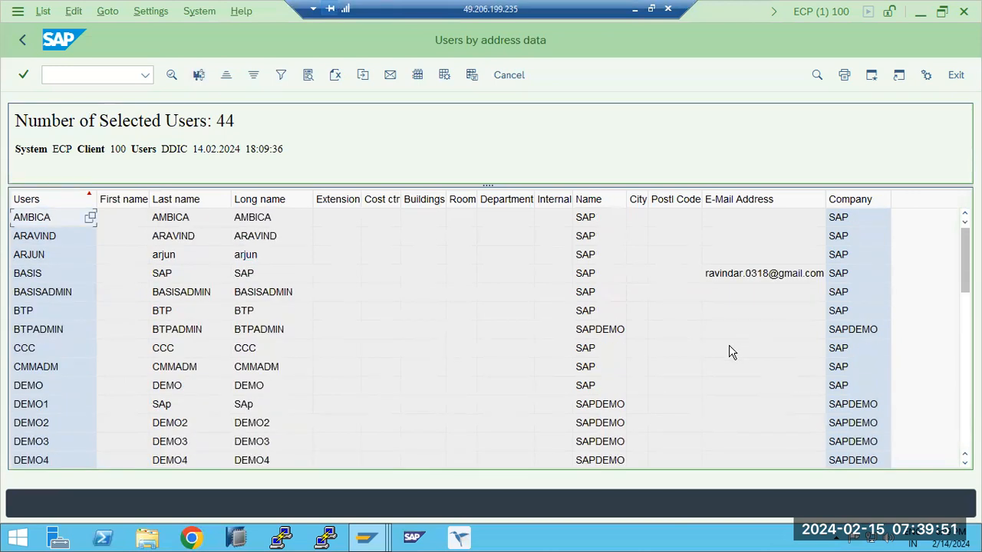
click(20, 41)
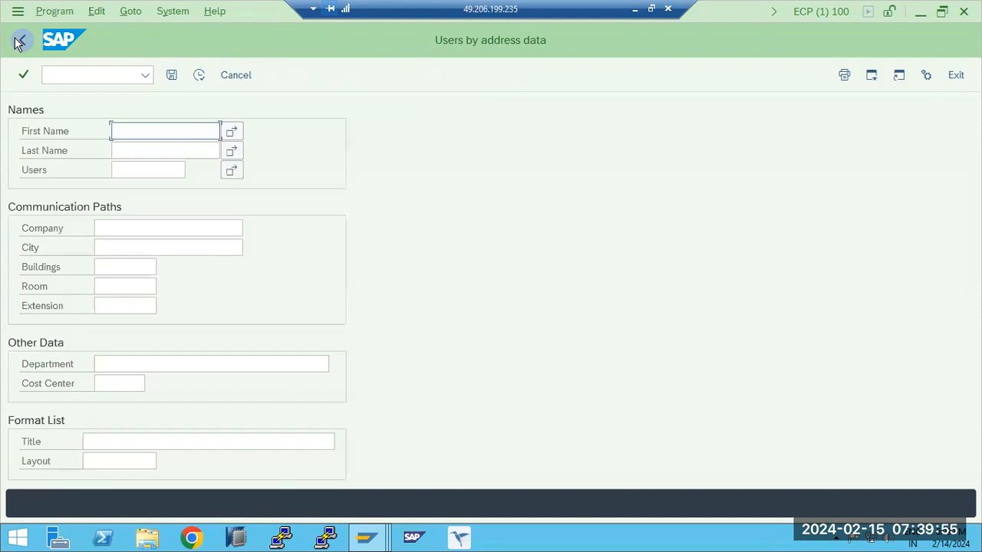
click(21, 42)
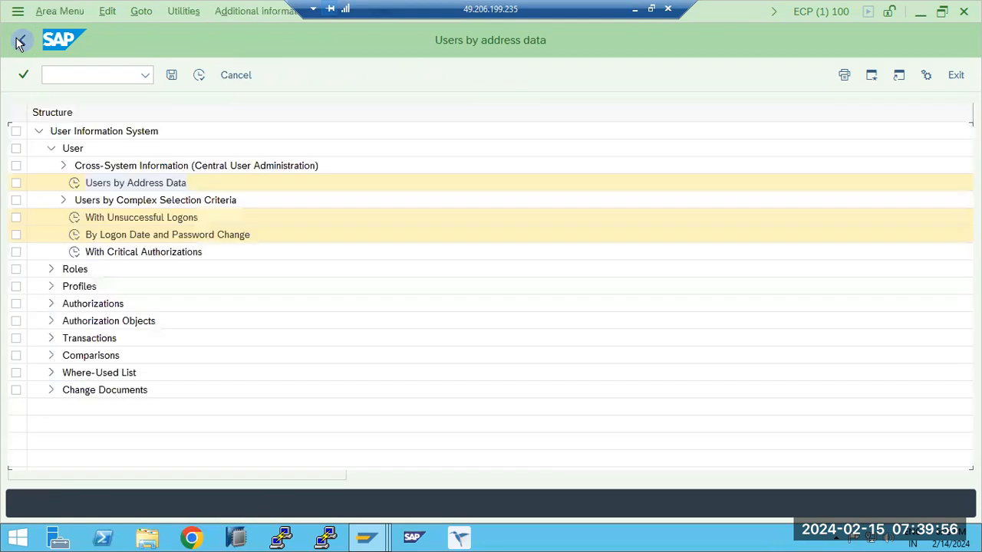
- Expand the Roles and Authorizations report groups to view their contents, and collapse each again
click(52, 269)
click(52, 269)
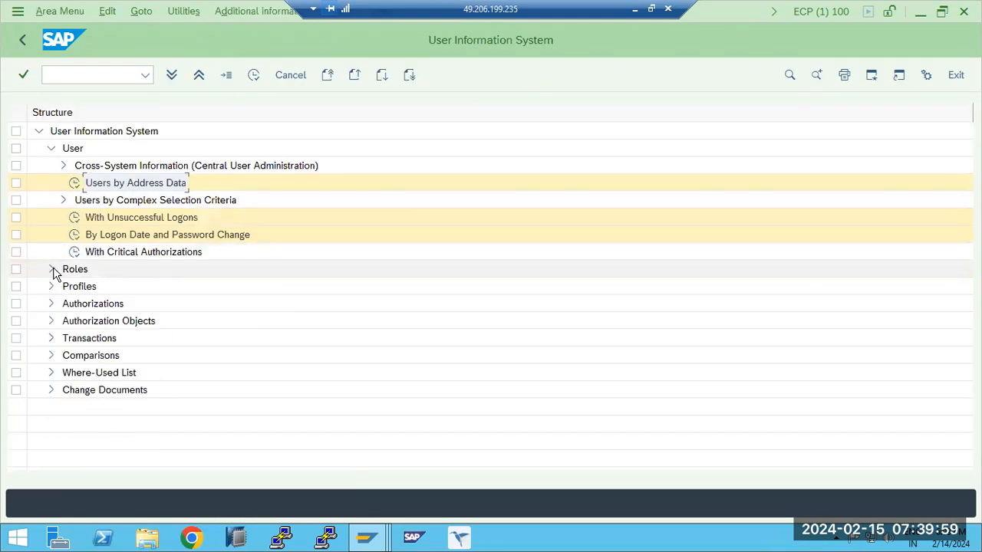
click(51, 304)
click(51, 304)
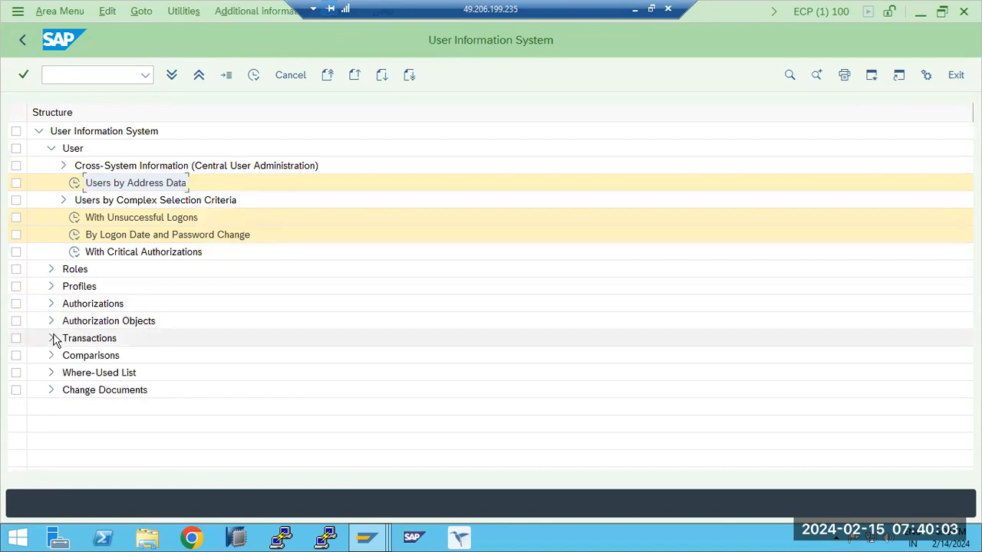
- Expand the Transactions reports, try to run Executable Transactions (All Selection Options) for the prefilled user, and return to the report tree
click(52, 338)
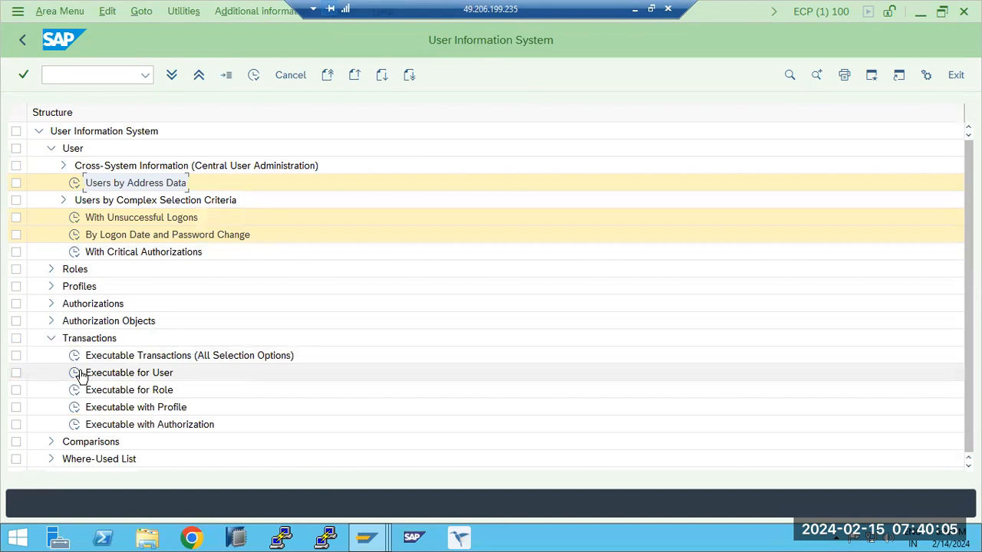
double_click(74, 357)
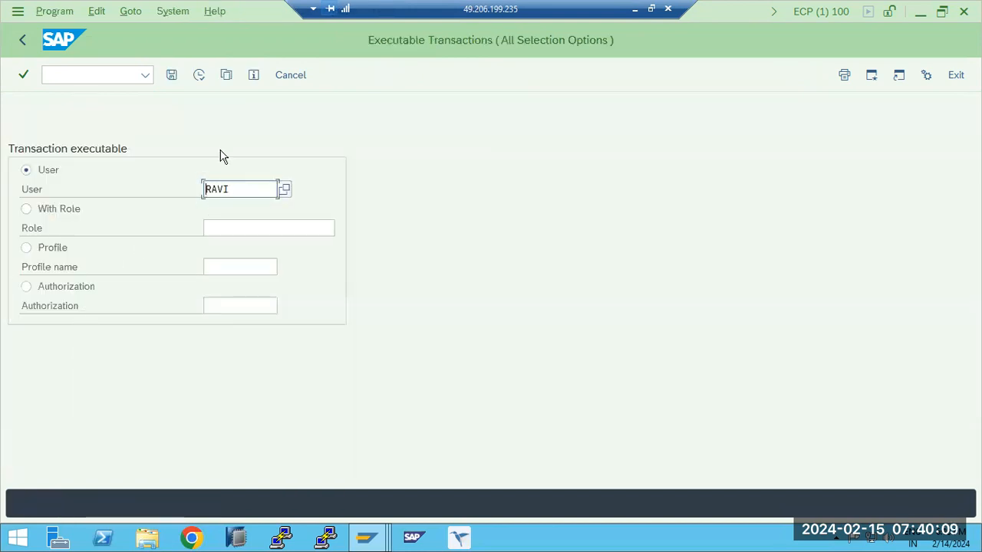
click(200, 75)
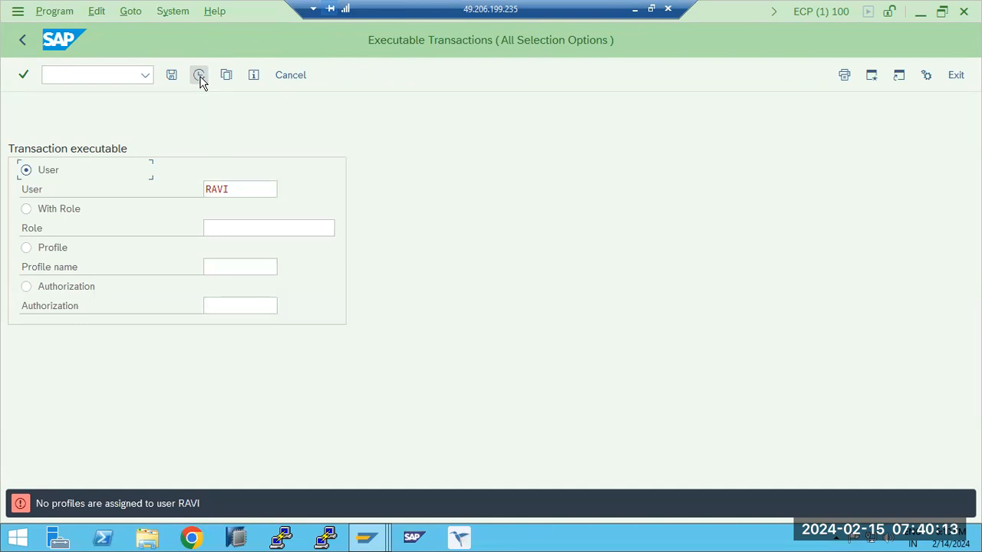
drag(237, 189, 105, 159)
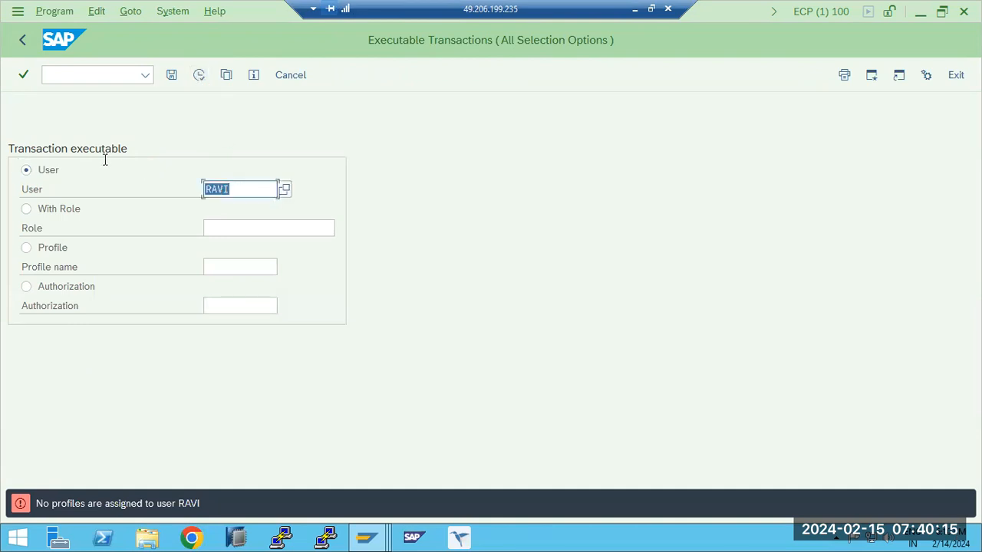
click(21, 43)
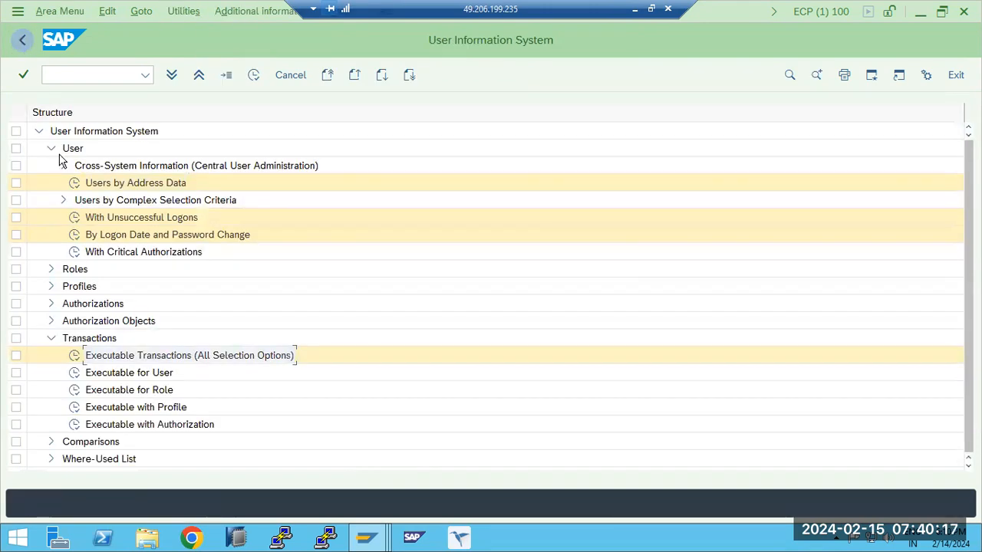
- Expand the Comparisons reports, open the comparison Of Users, and run it for User A BASIS and User B DDIC
click(50, 424)
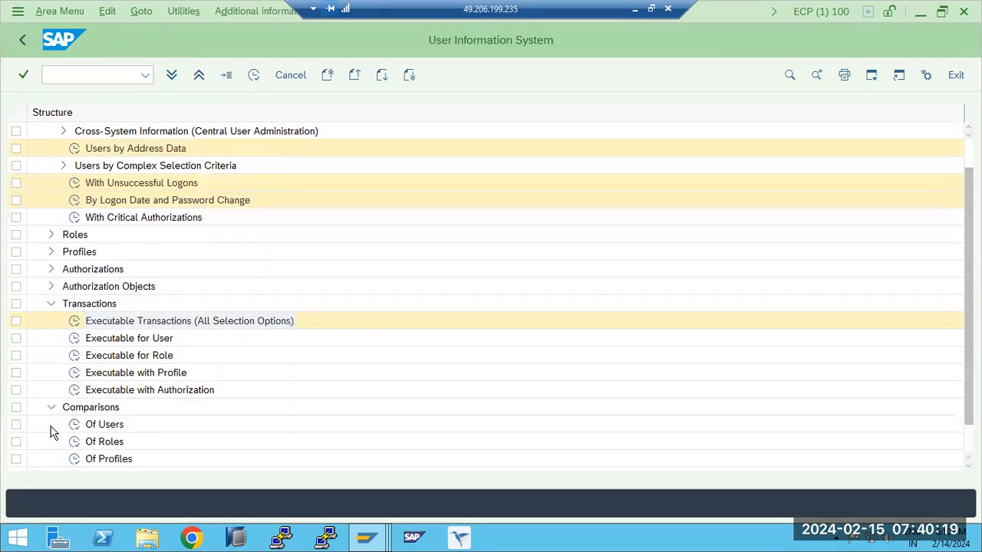
scroll(56, 427, down, 3)
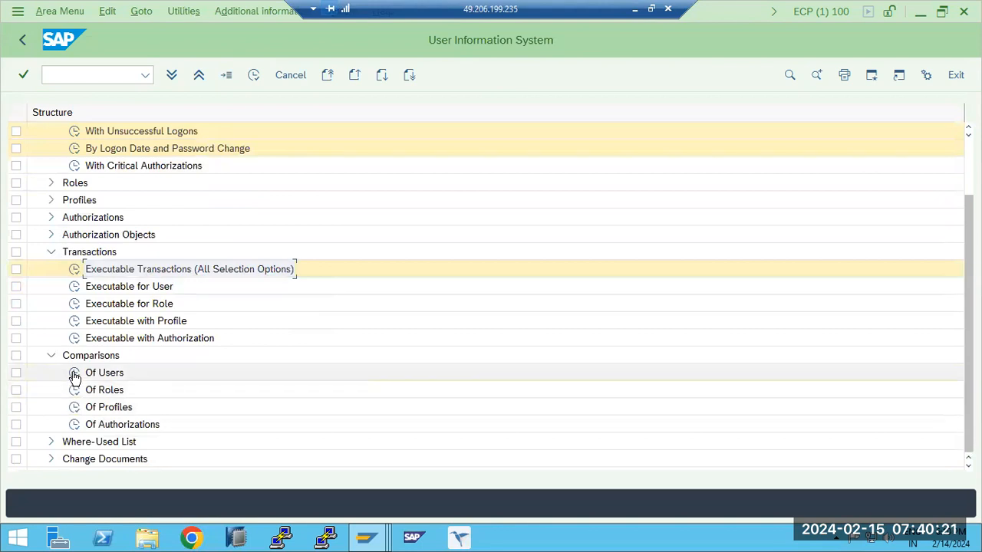
click(74, 375)
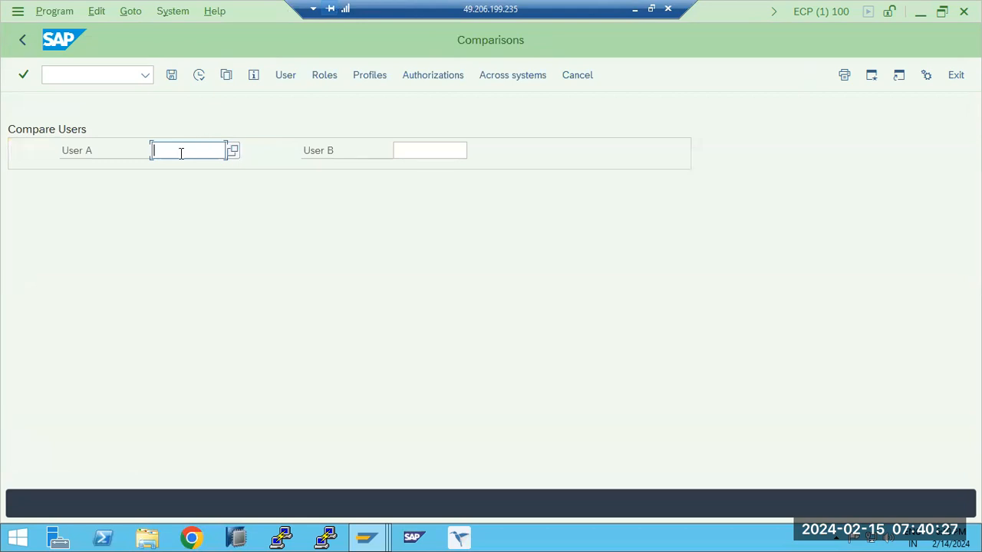
key(Tab)
text(DDI)
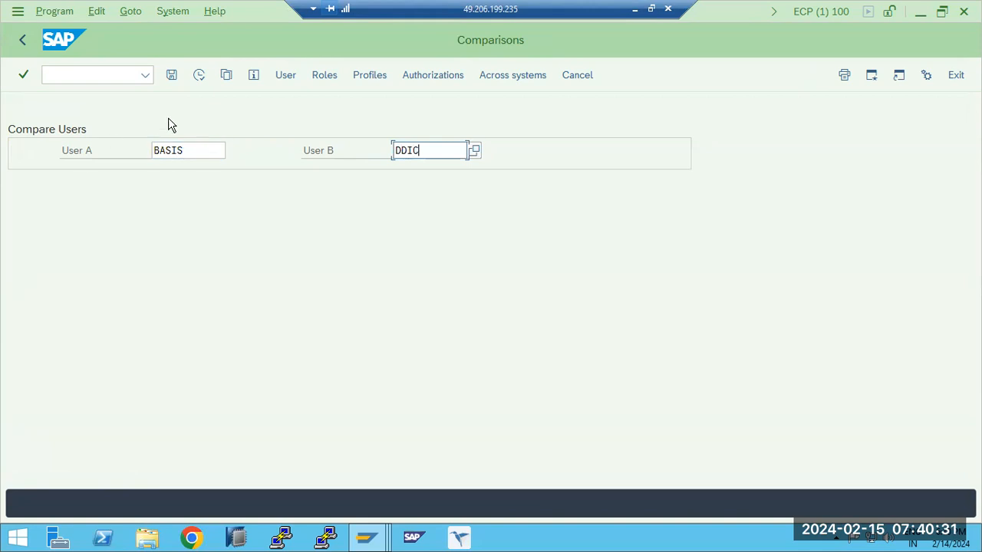
click(199, 76)
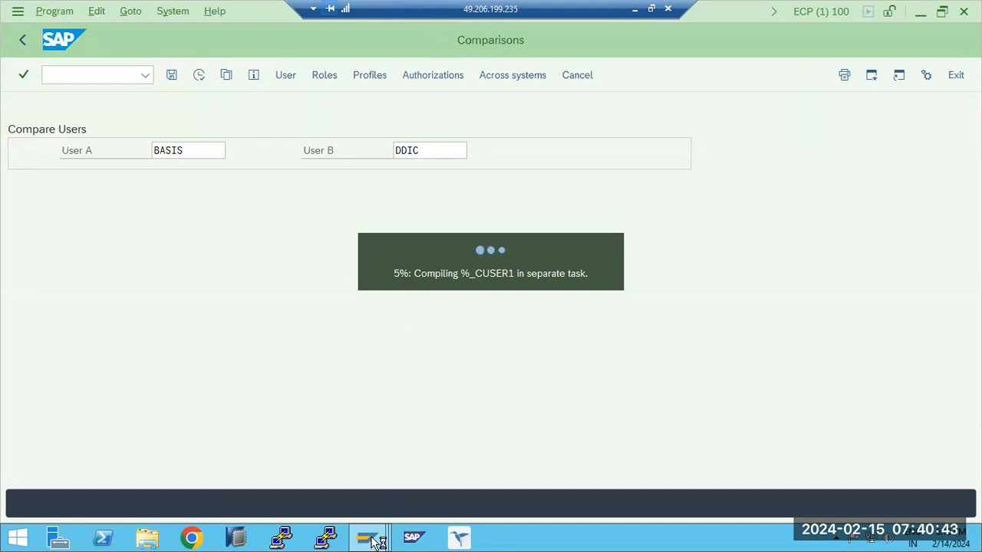
- Switch to the second SAP session and open the User Maintenance initial screen with transaction SU01
mouse_move(366, 537)
click(588, 467)
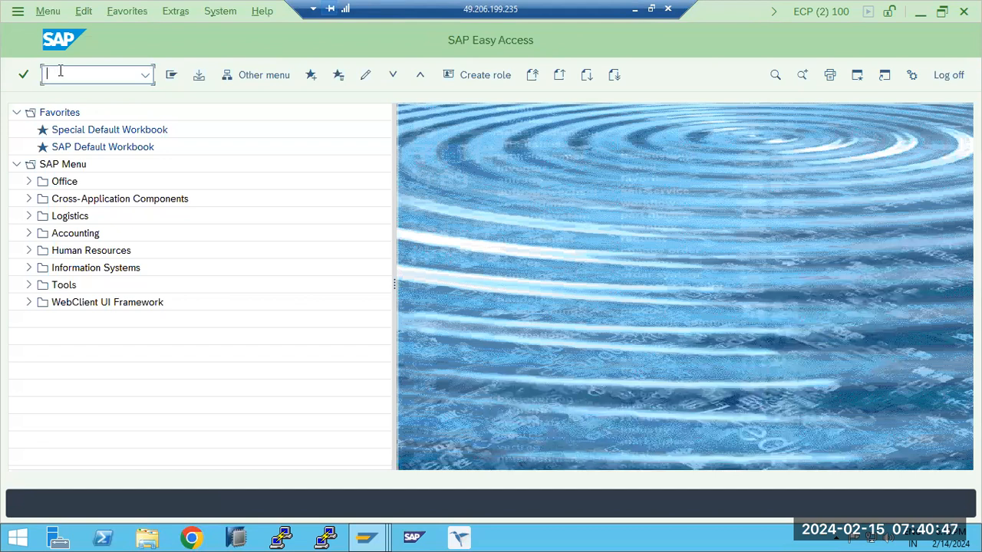
text(su01)
key(Return)
text(s)
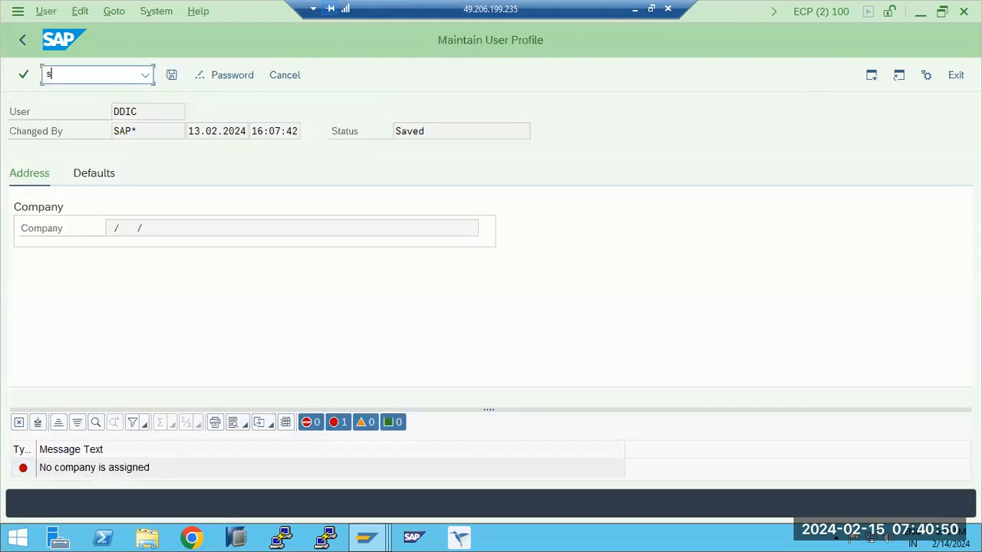
click(34, 41)
text(su01)
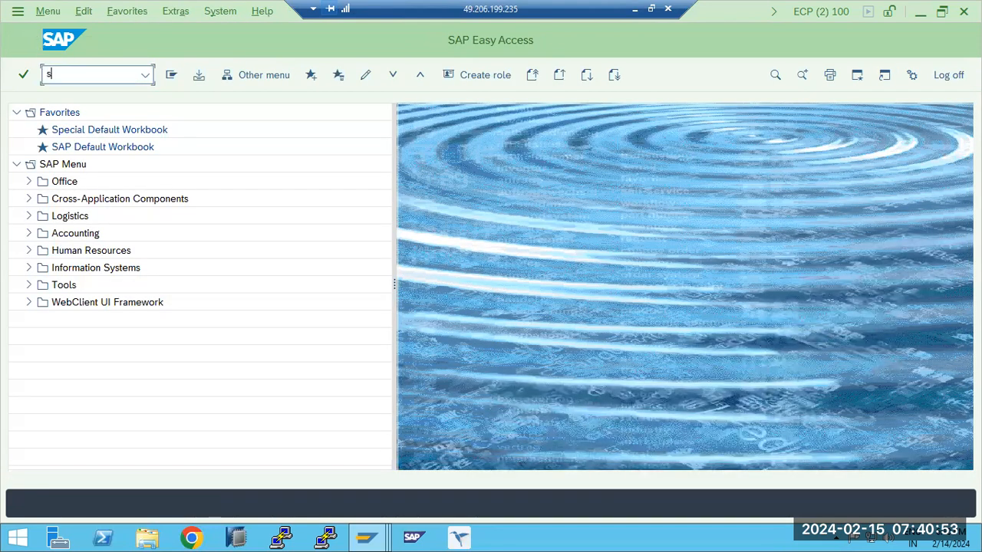
key(Return)
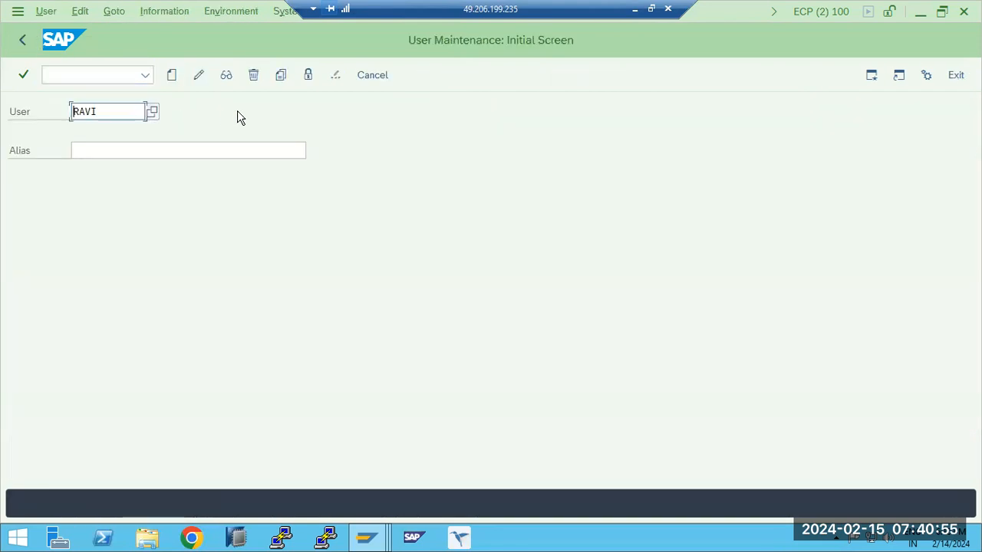
- Delete the prefilled user, dismissing the browser security message, and return to SAP Easy Access
click(254, 76)
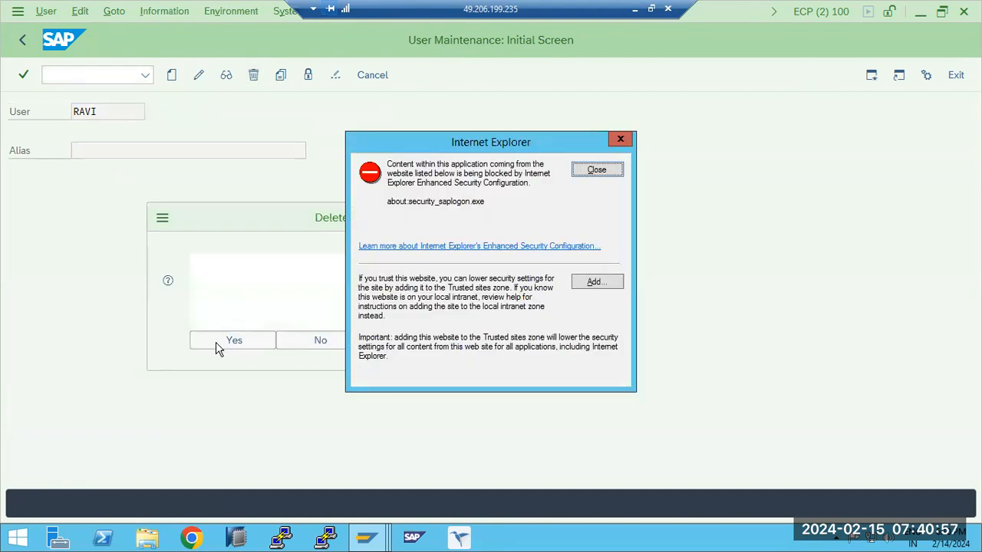
click(598, 170)
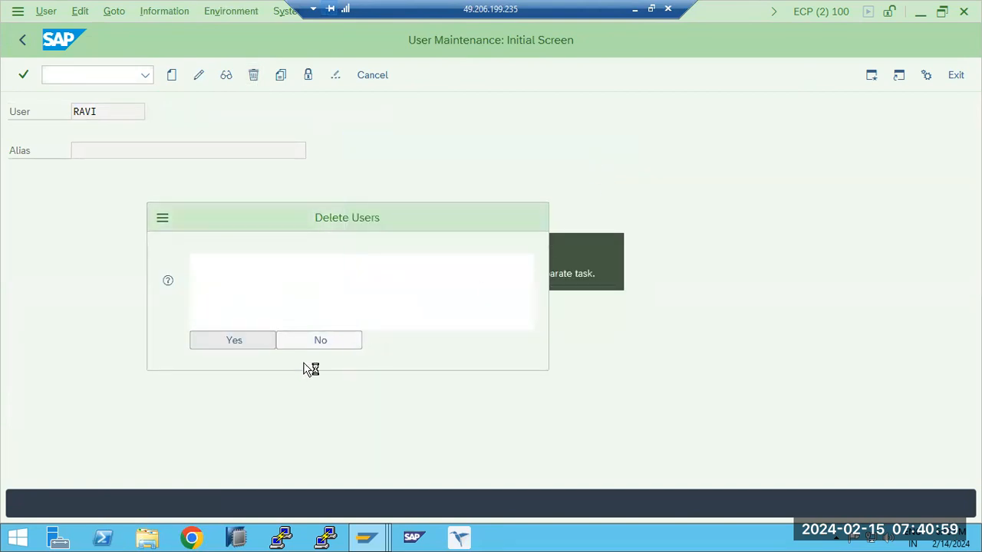
key(Return)
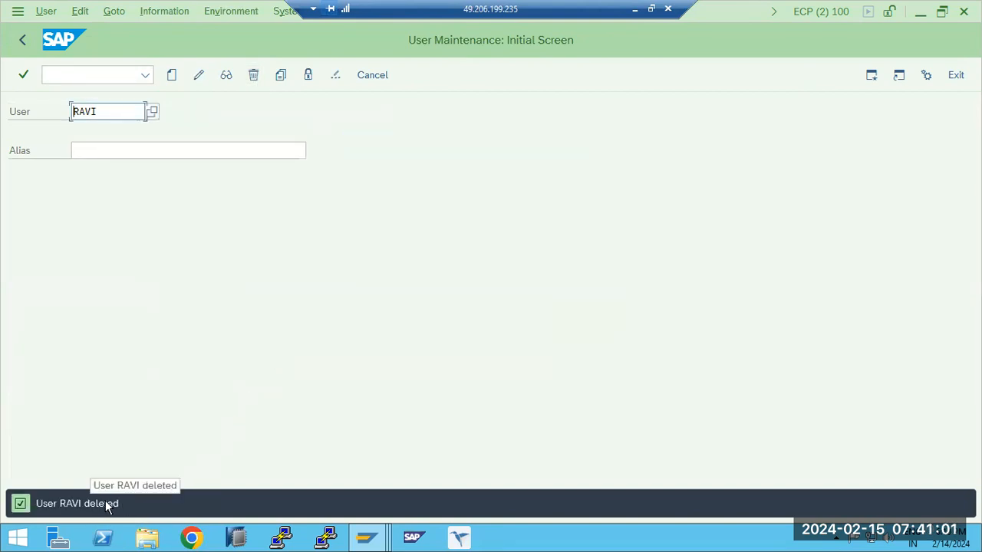
click(22, 41)
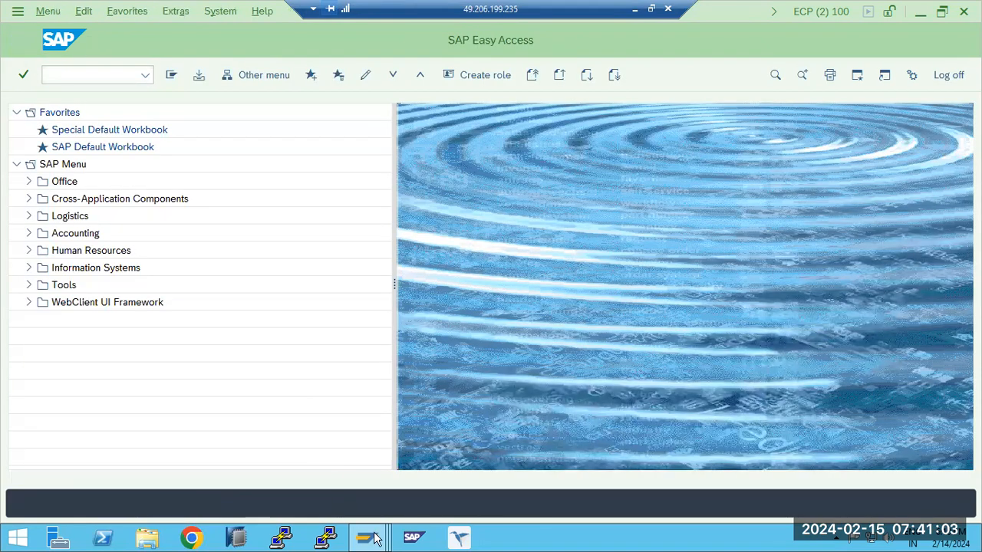
- Switch back to the first session and examine which authorization objects have same or different values for BASIS and DDIC
mouse_move(376, 537)
click(322, 464)
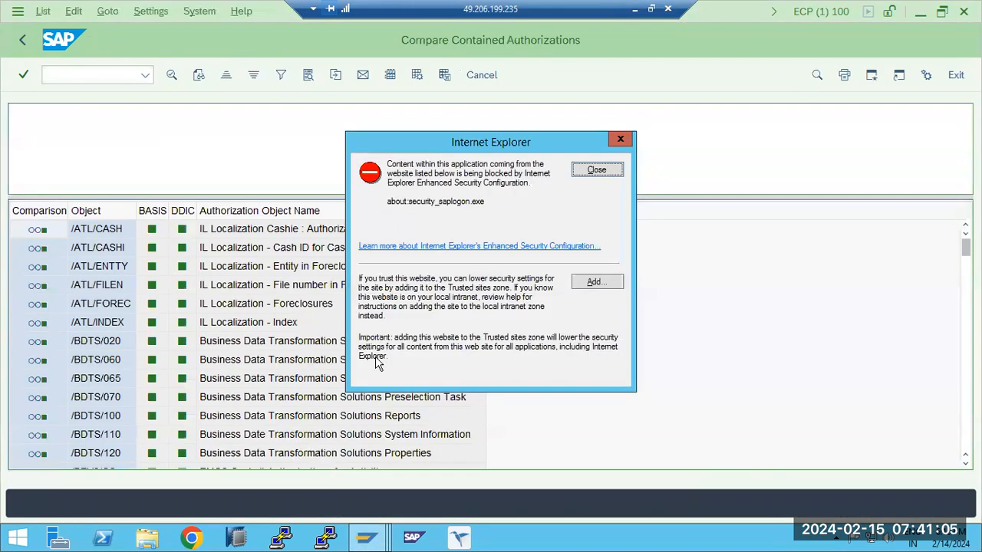
click(606, 173)
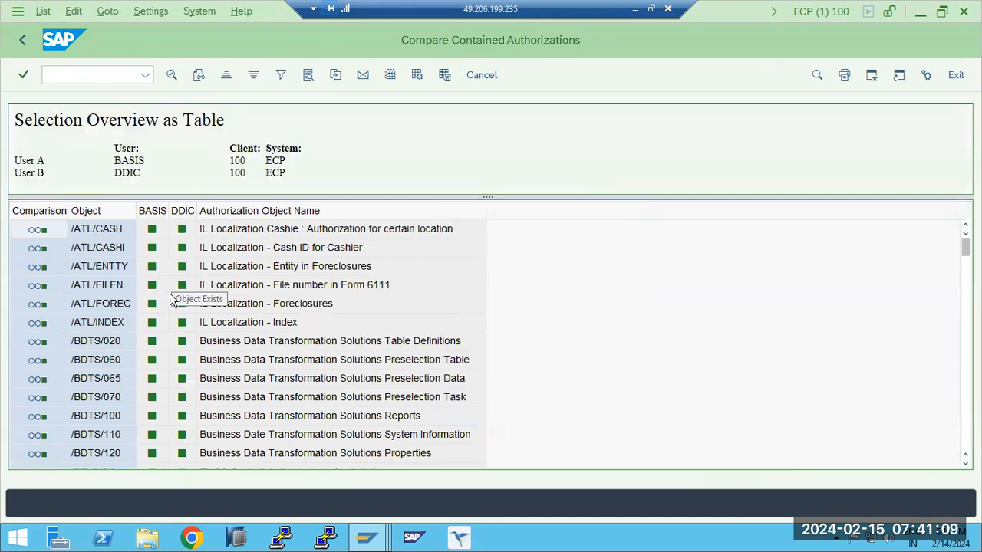
scroll(170, 307, down, 4)
scroll(168, 326, down, 4)
scroll(164, 337, down, 15)
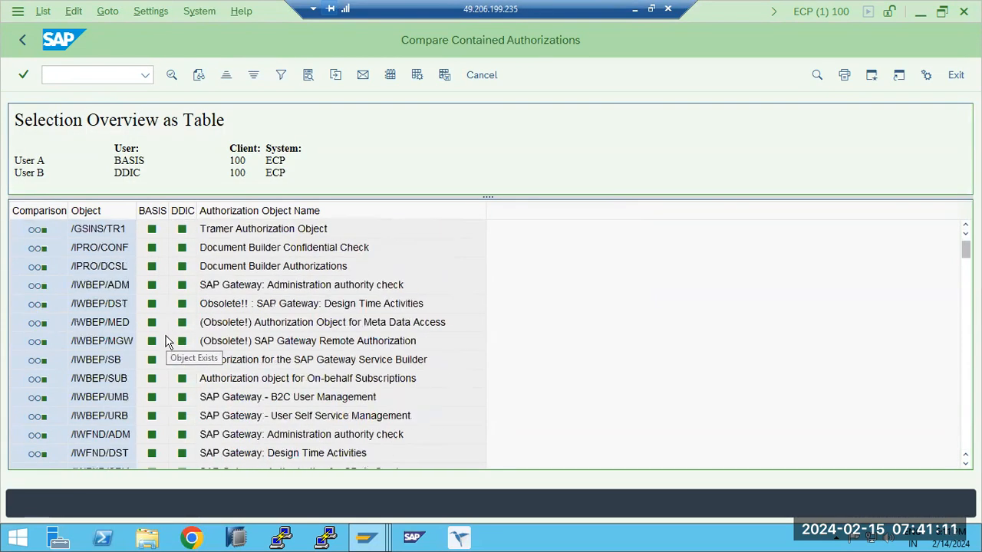
scroll(164, 349, down, 8)
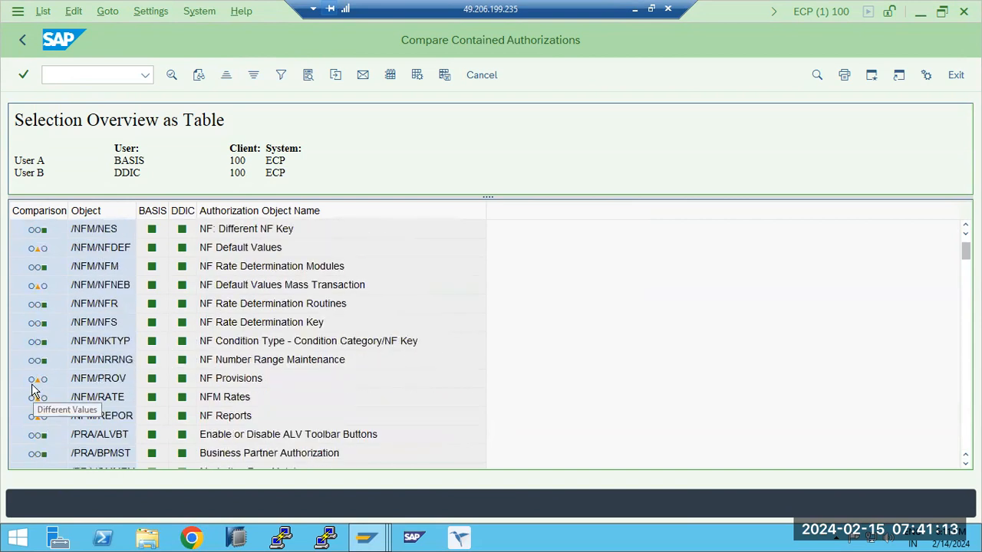
scroll(39, 418, down, 10)
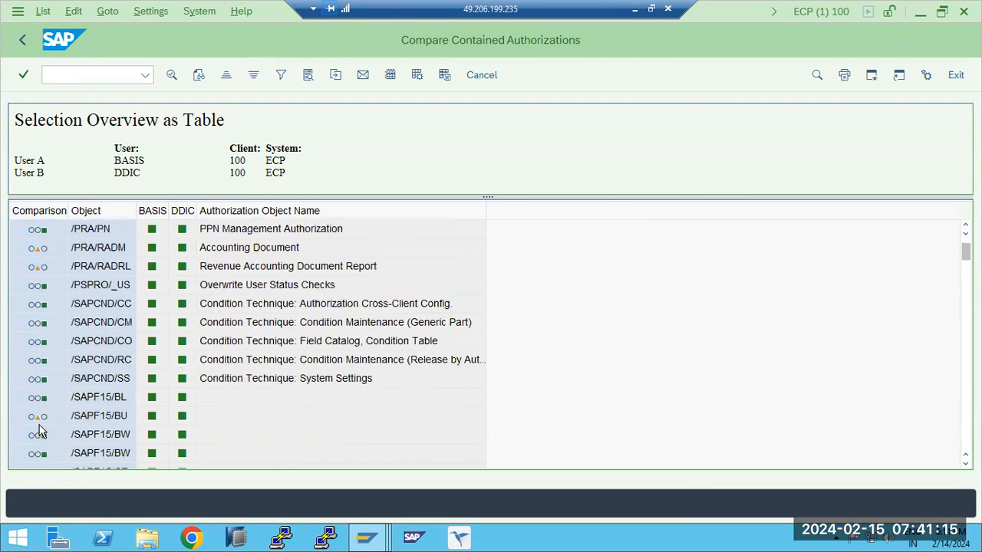
scroll(41, 433, down, 5)
scroll(42, 432, up, 7)
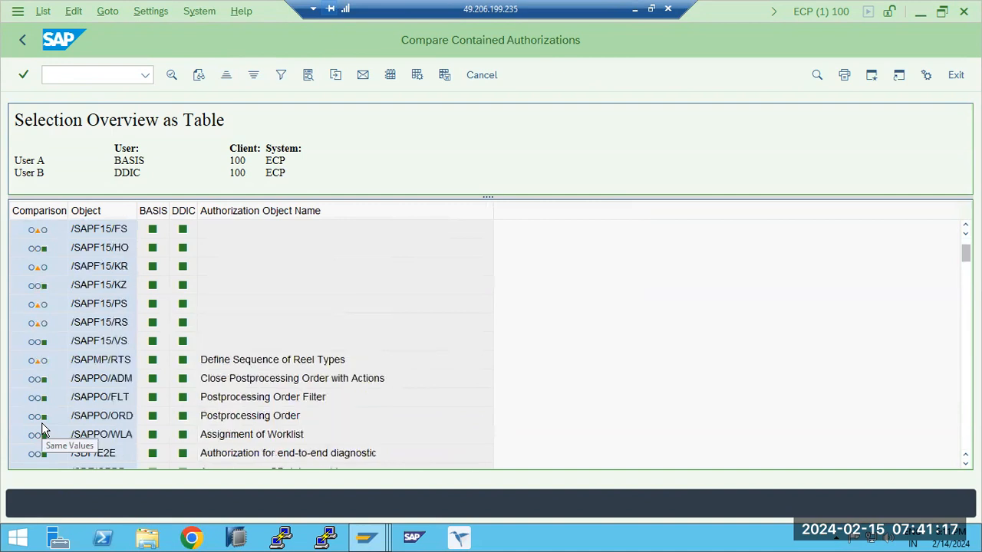
scroll(42, 431, up, 3)
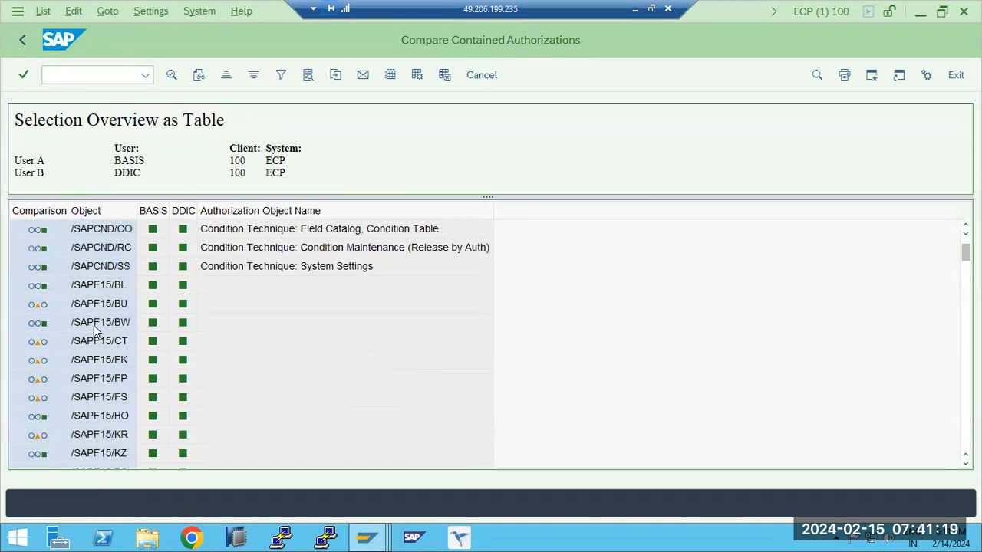
scroll(94, 328, down, 8)
scroll(935, 301, down, 1)
drag(965, 253, 957, 471)
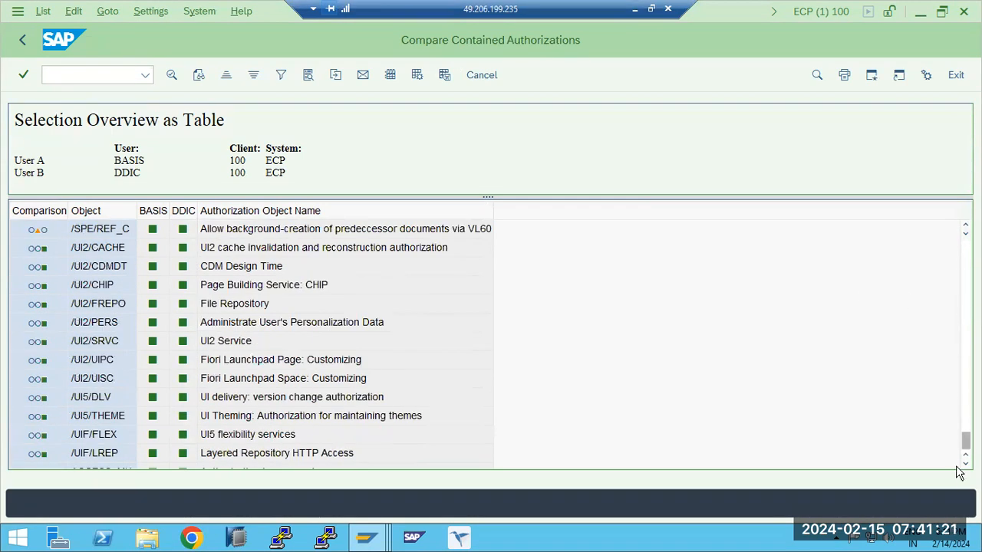
scroll(222, 361, up, 15)
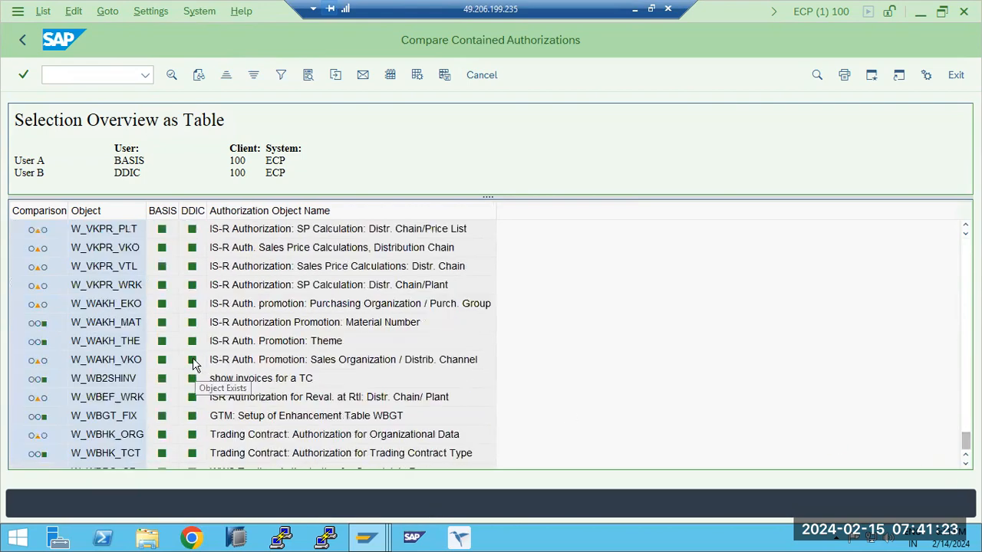
scroll(194, 362, up, 20)
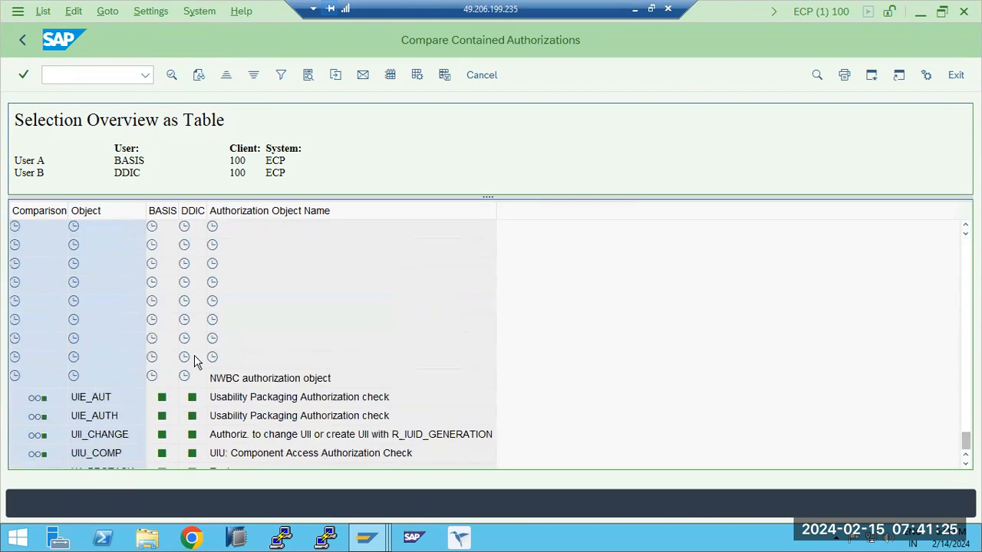
scroll(194, 363, up, 10)
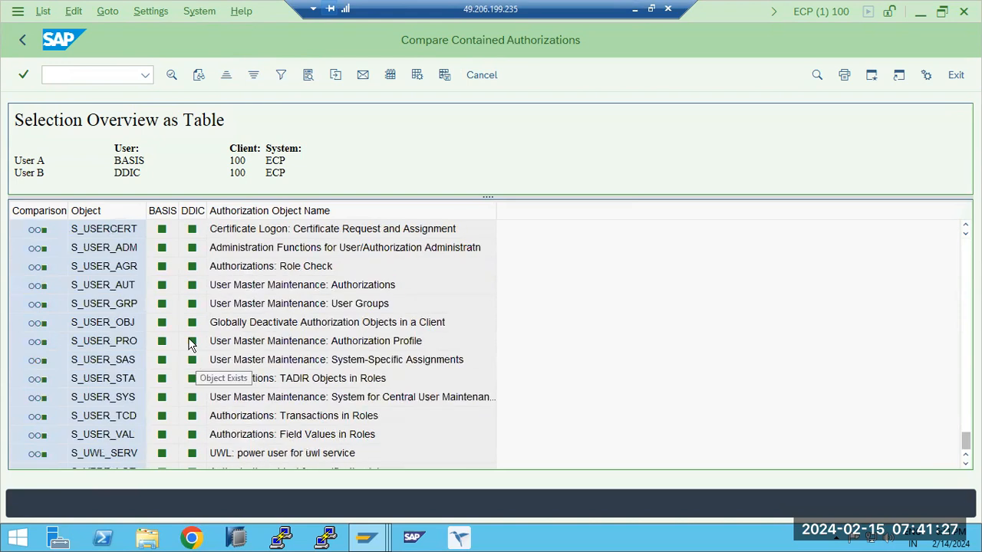
- Leave the user comparison and the User Information System to return to SAP Easy Access
click(26, 40)
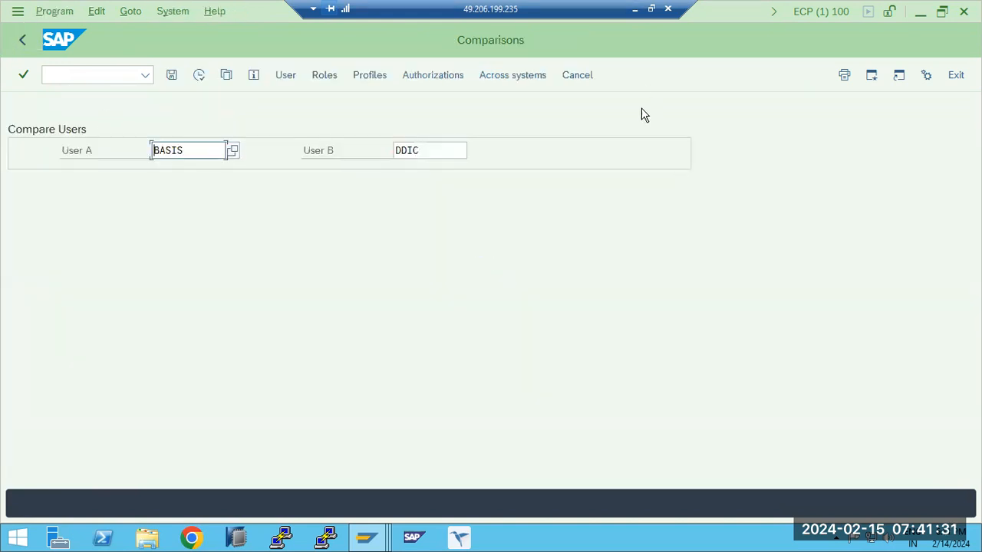
click(23, 42)
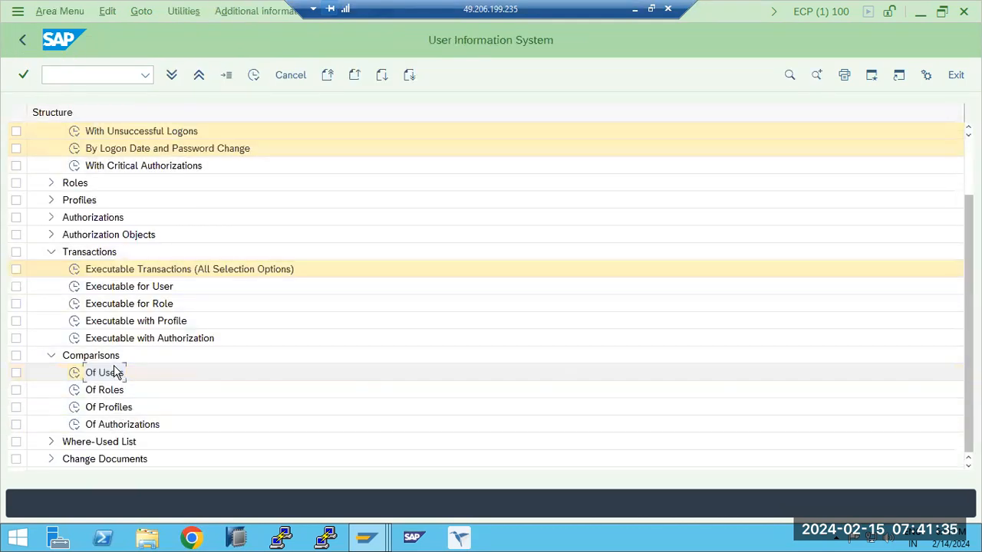
click(22, 40)
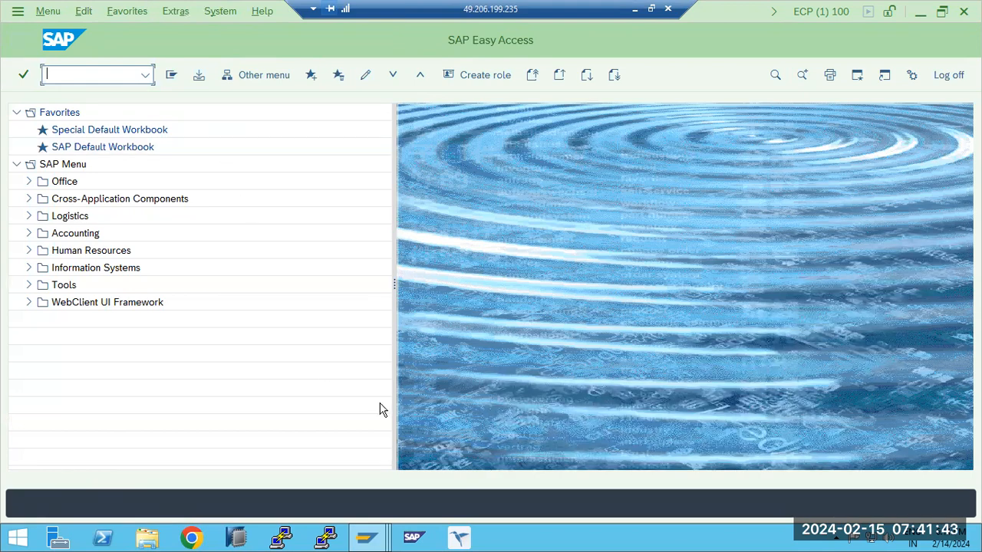
- Minimize the current remote desktop and switch to the other remote desktop session with the Software Update Manager
click(377, 542)
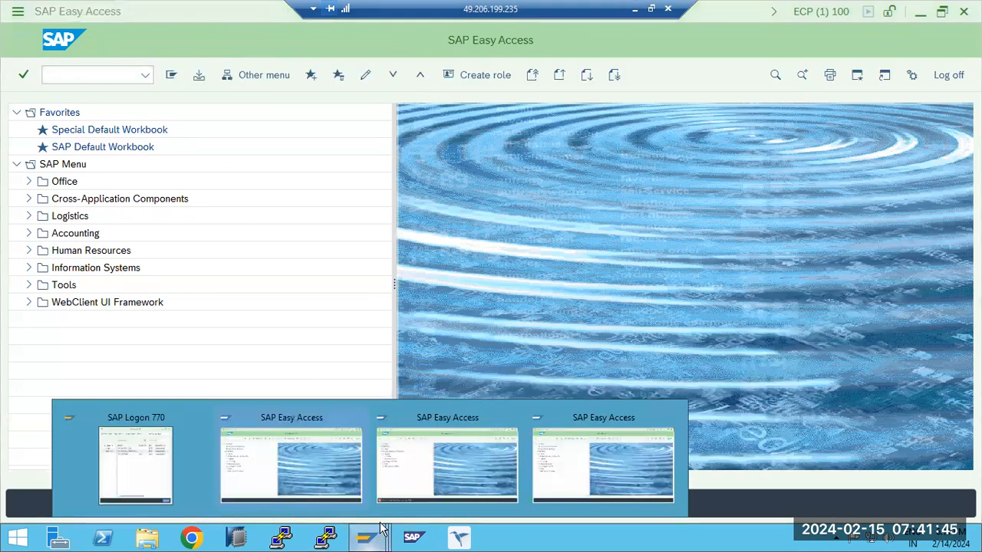
click(635, 8)
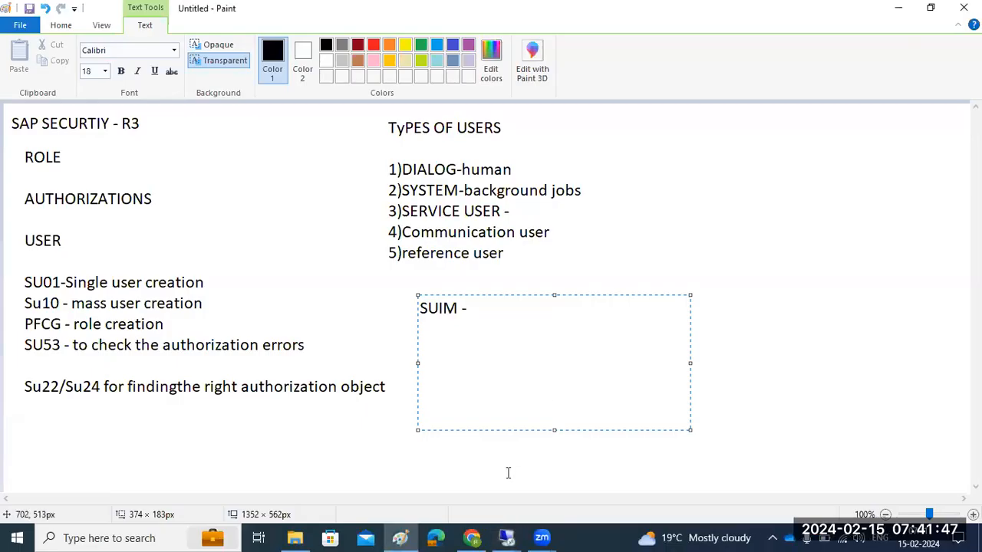
mouse_move(506, 538)
click(452, 495)
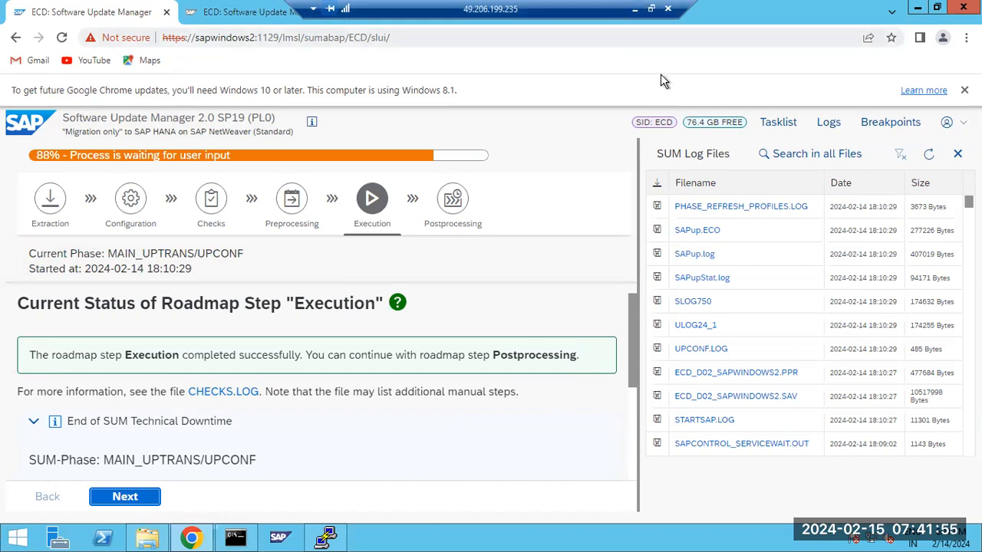
- Switch to the DB MIGRATION to HANA document in Google Docs and paste the Software Update Manager screenshot below the last image
click(634, 9)
click(472, 537)
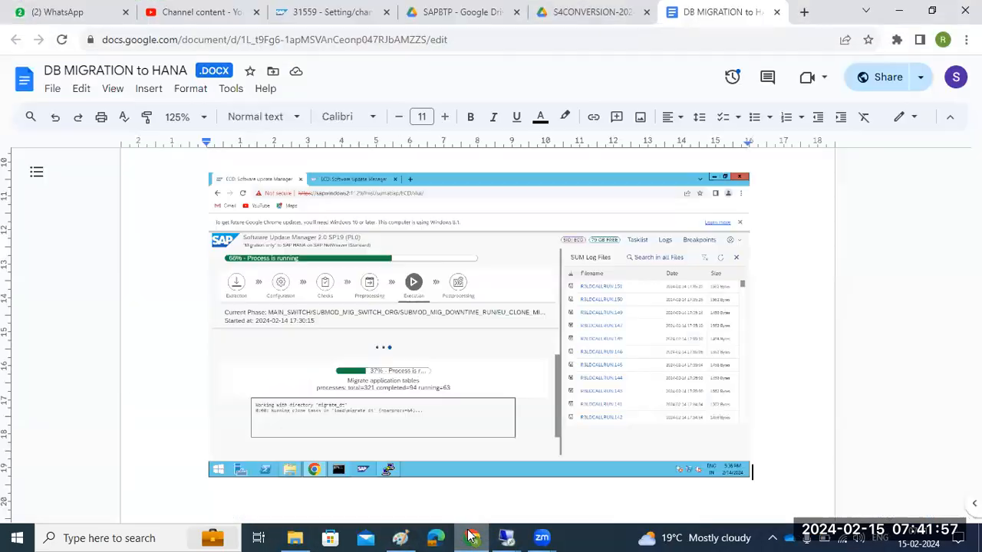
key(Return)
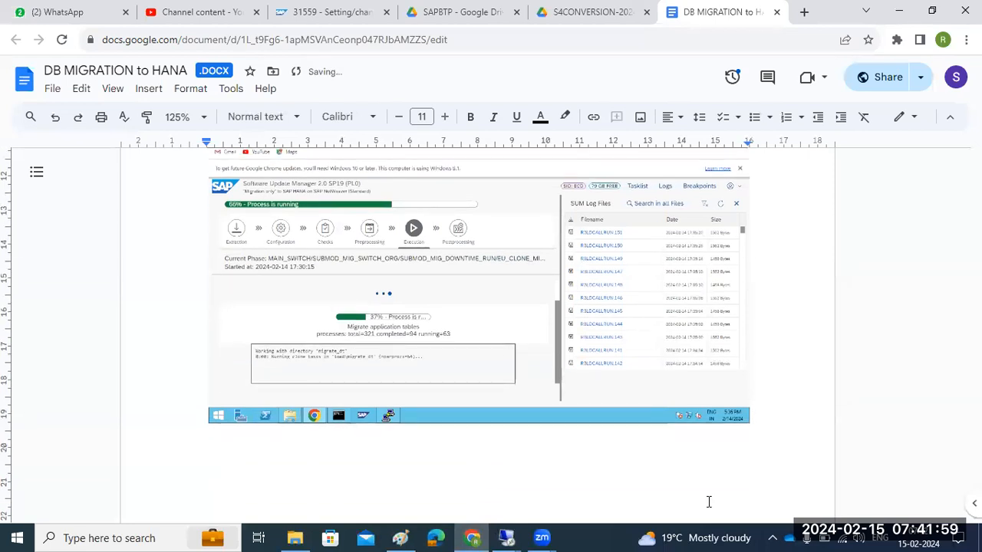
key(ctrl+v)
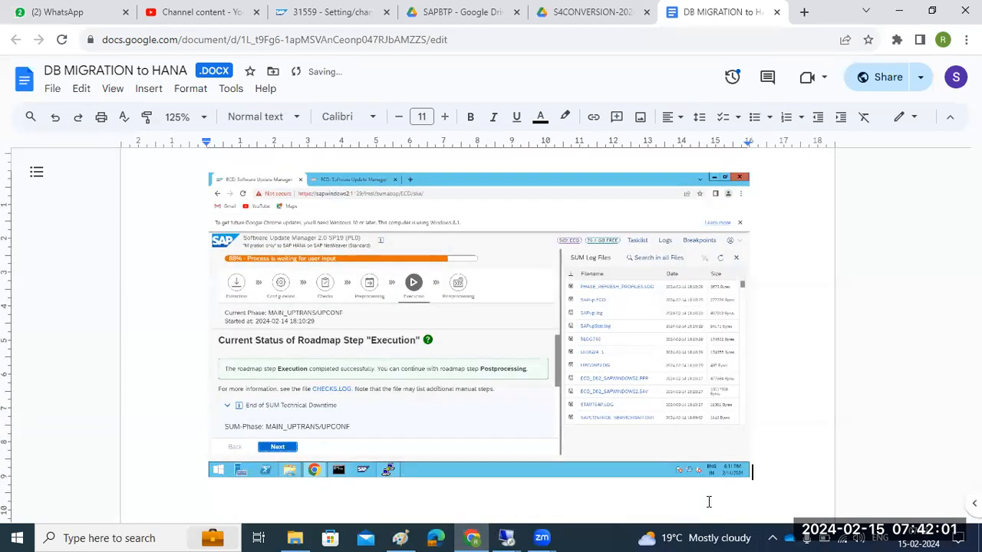
- Switch to the remote desktop session with SAP GUI and bring up an SAP Easy Access session
click(507, 537)
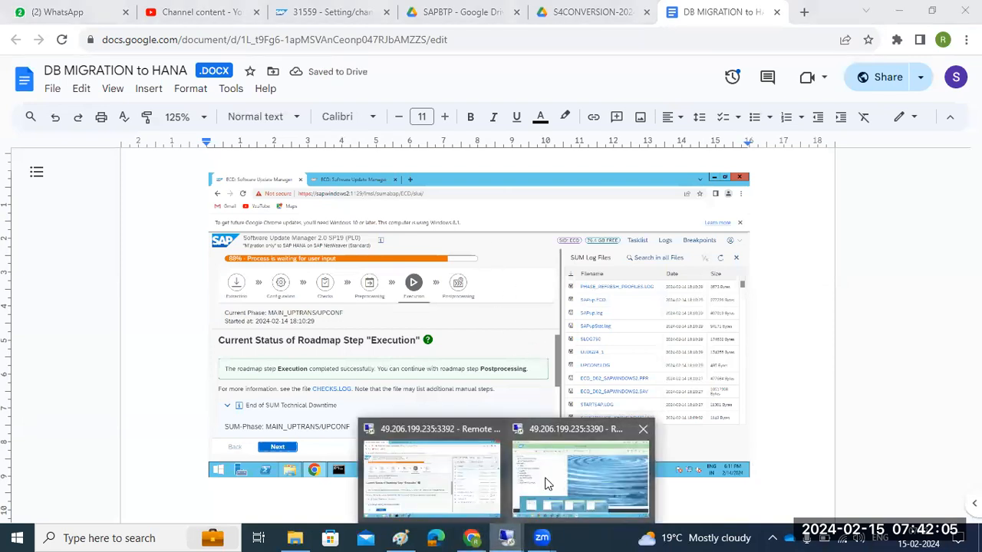
click(559, 465)
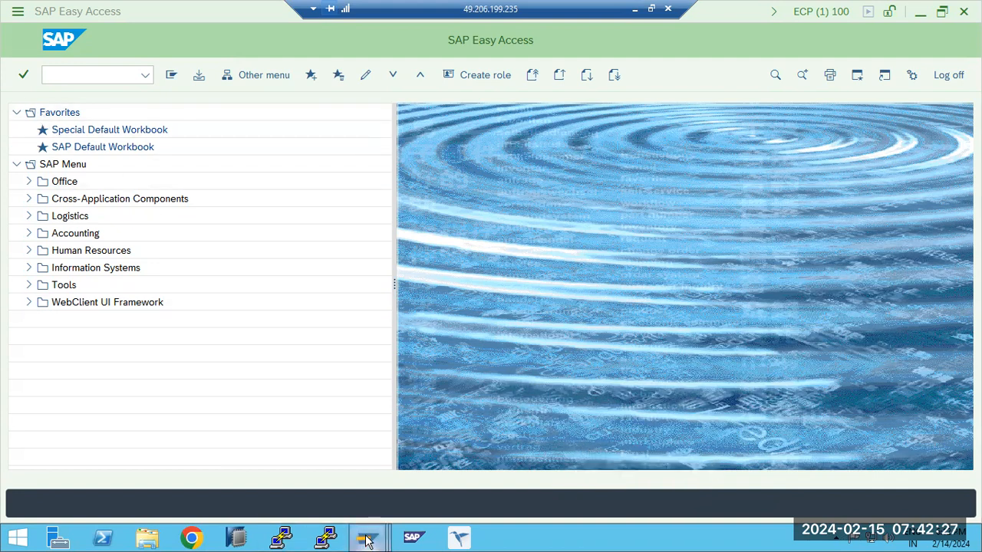
mouse_move(366, 540)
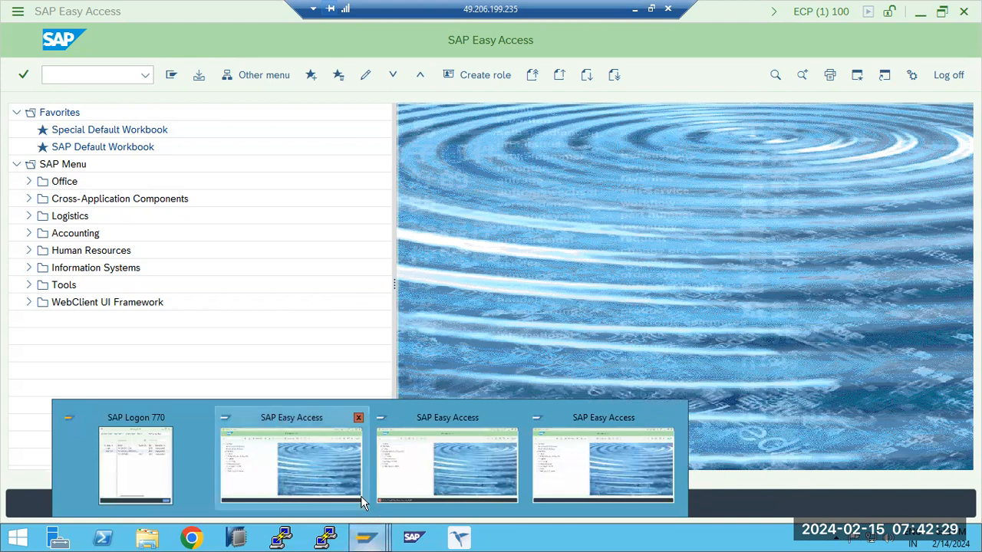
click(307, 480)
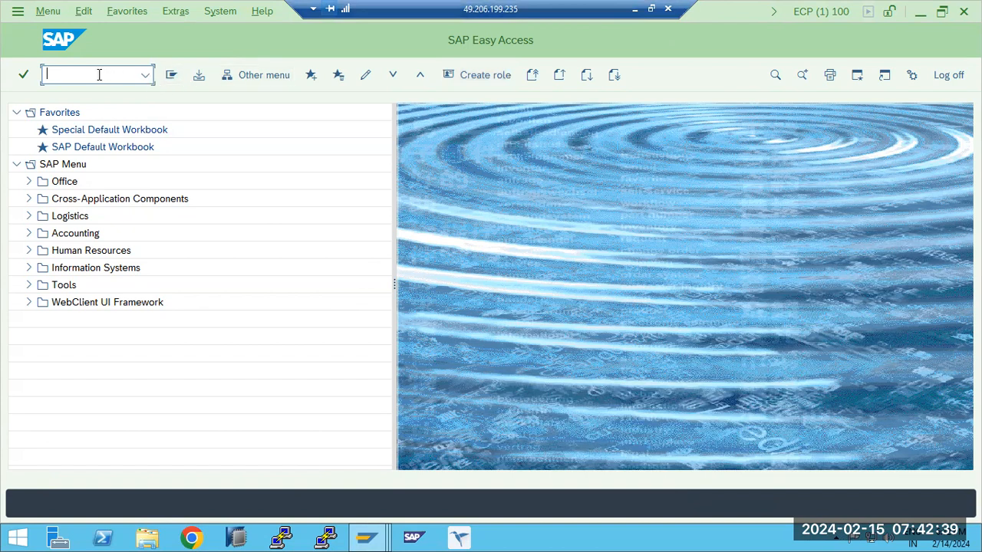
- Open role maintenance with transaction PFCG
text(su0)
key(BackSpace)
key(BackSpace)
text(pfcg)
key(Return)
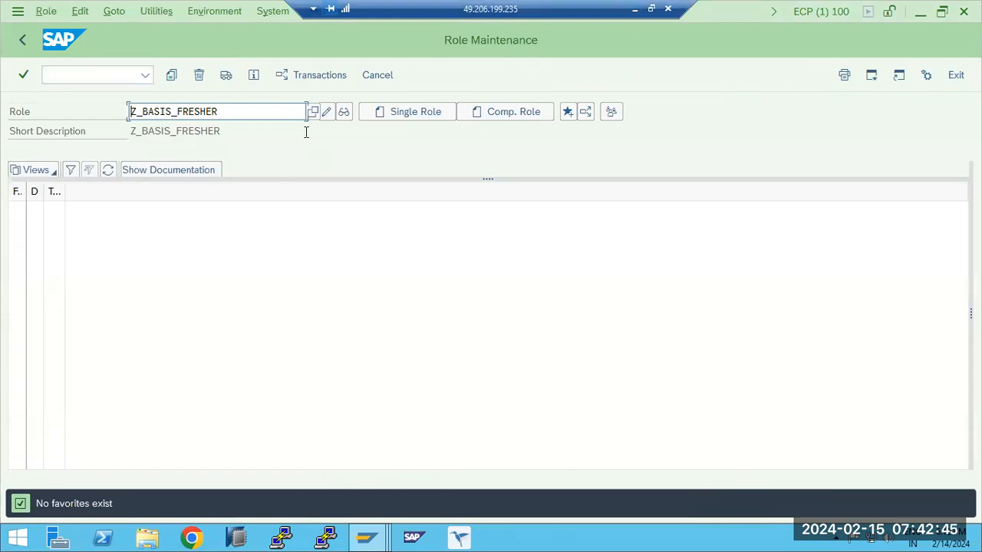
- Create and save the single role Z_MYINBOX, show its menu, and dismiss the browser security message
click(280, 115)
key(shift+Home)
text(Z_MYINBO)
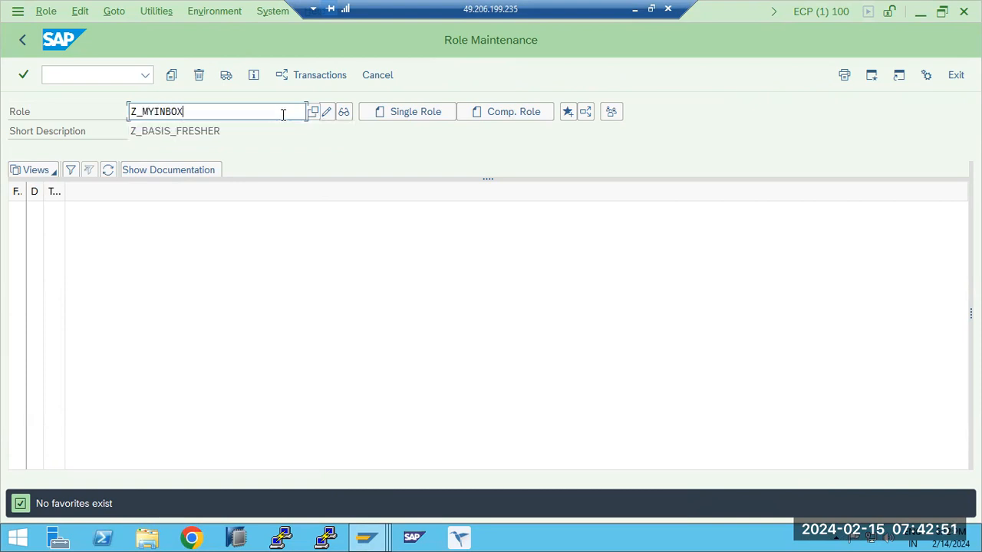
click(395, 117)
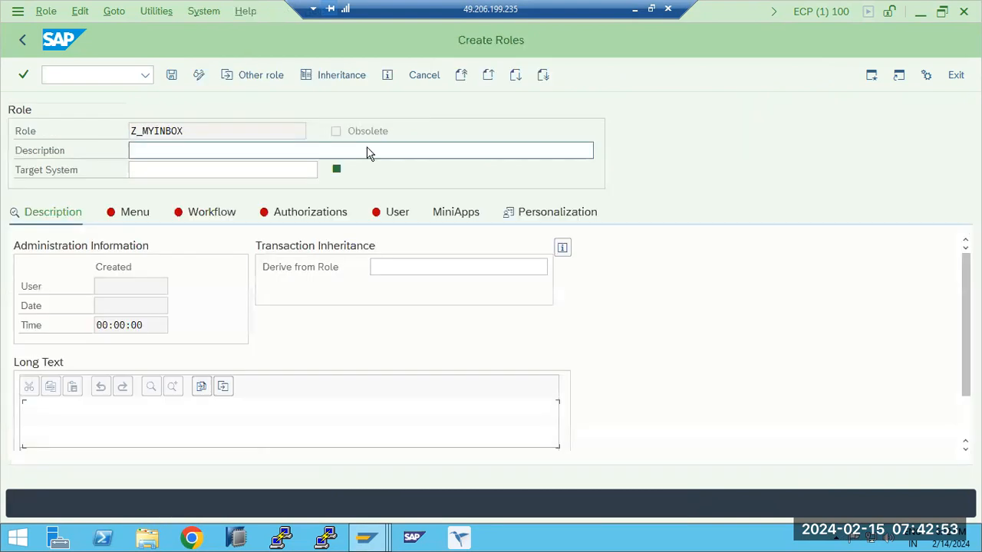
click(132, 219)
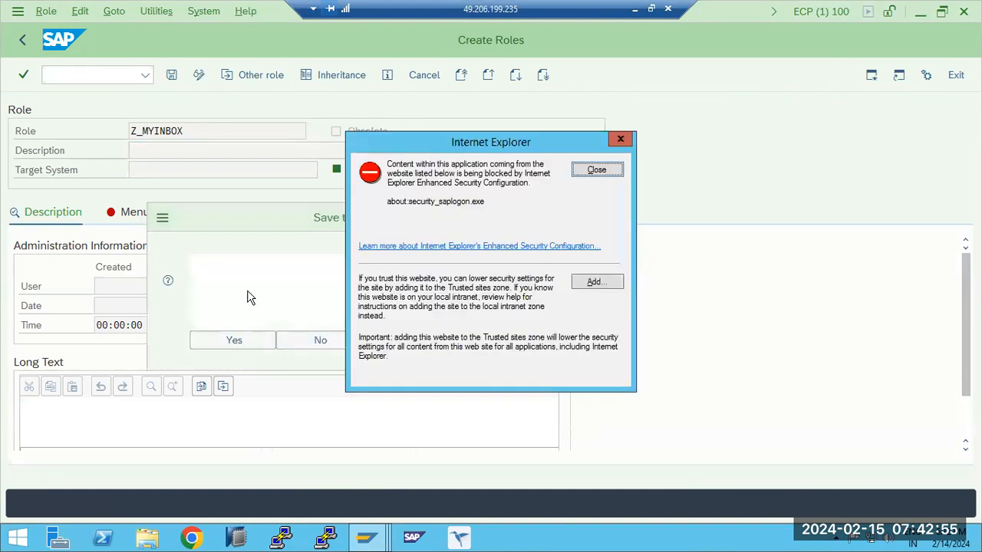
click(596, 169)
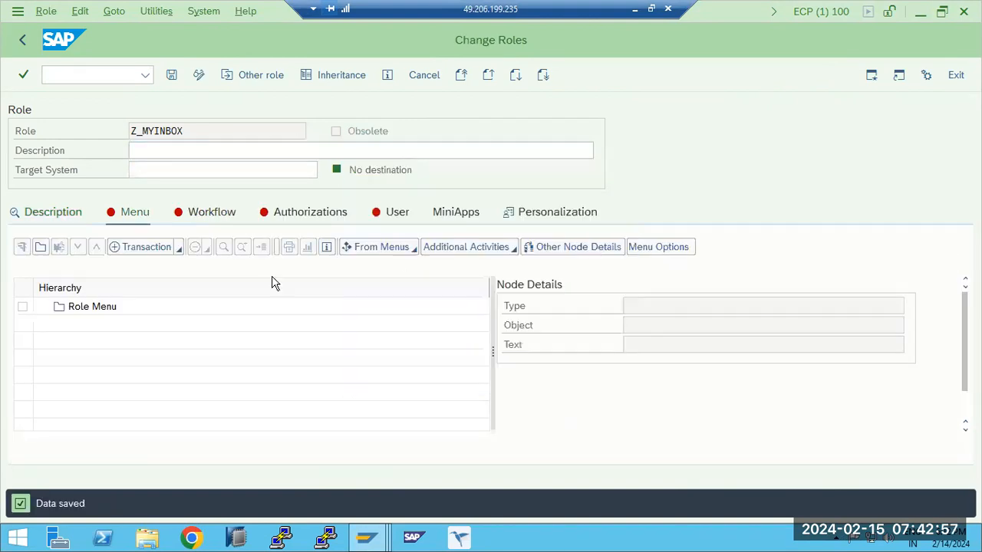
- Look through the object types available for the role menu, try to create Z_MYINBOX as a single role again, and return to SAP Easy Access
click(179, 251)
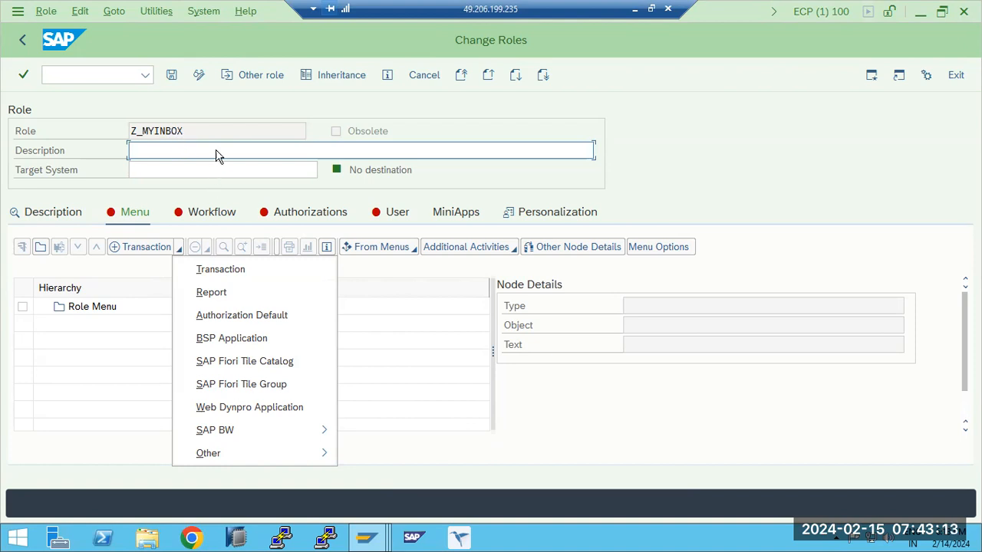
click(208, 130)
drag(208, 130, 123, 130)
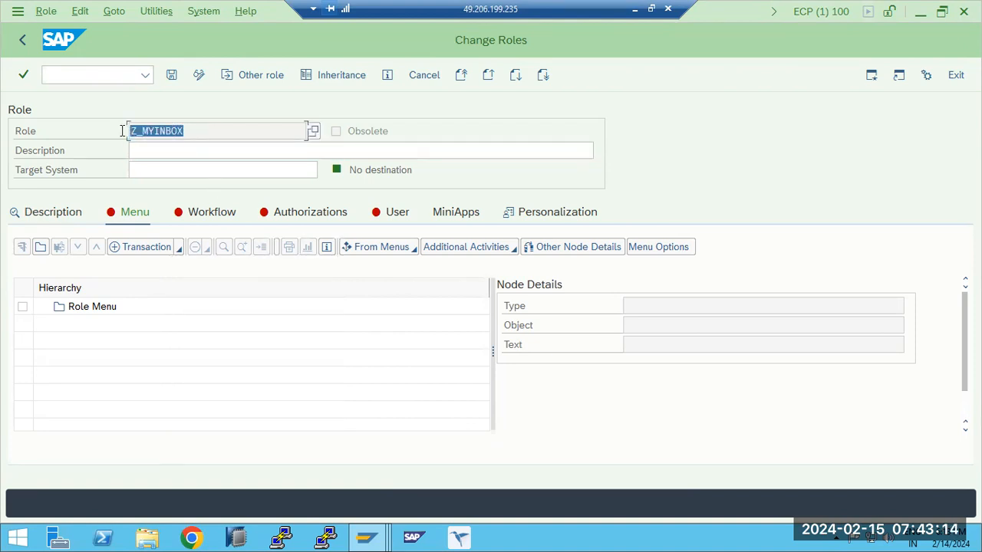
click(24, 41)
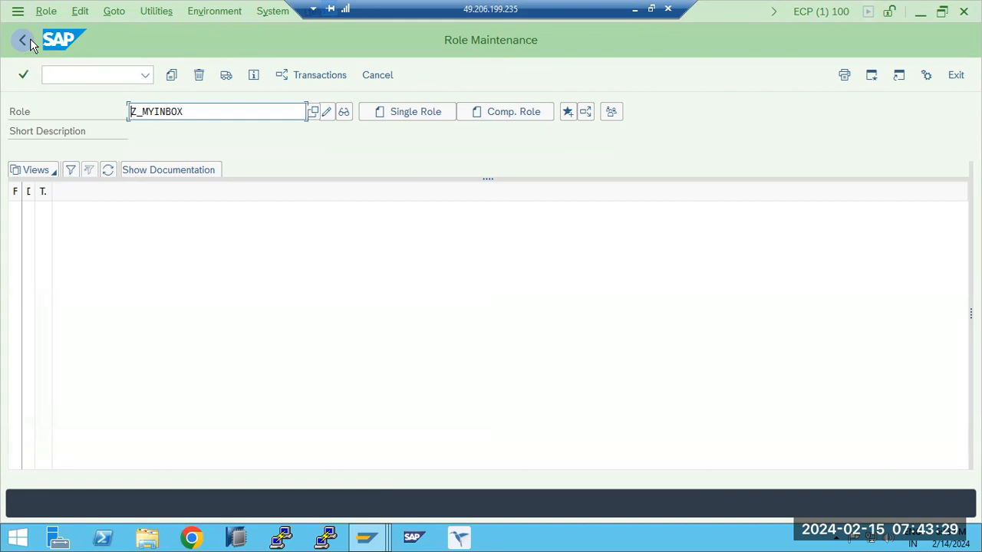
click(421, 110)
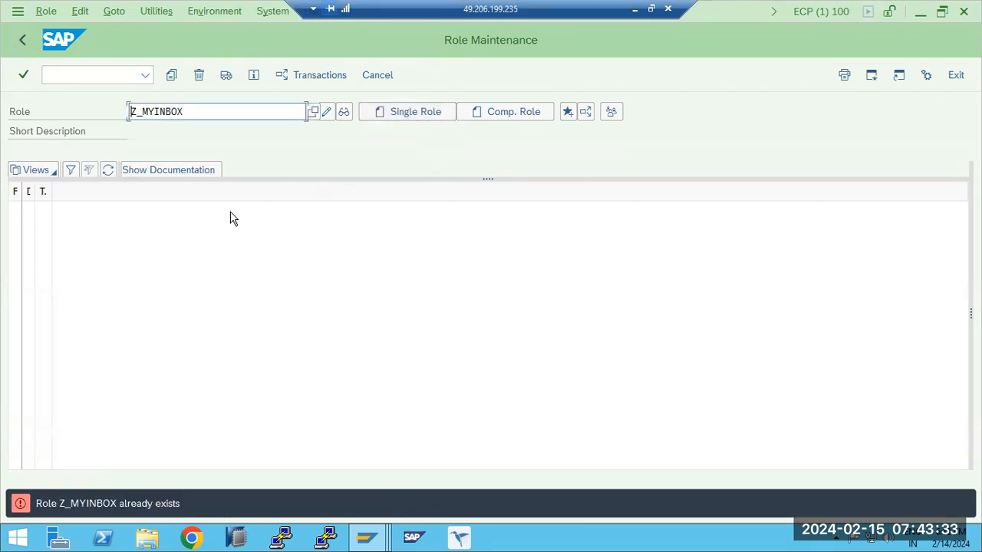
click(27, 38)
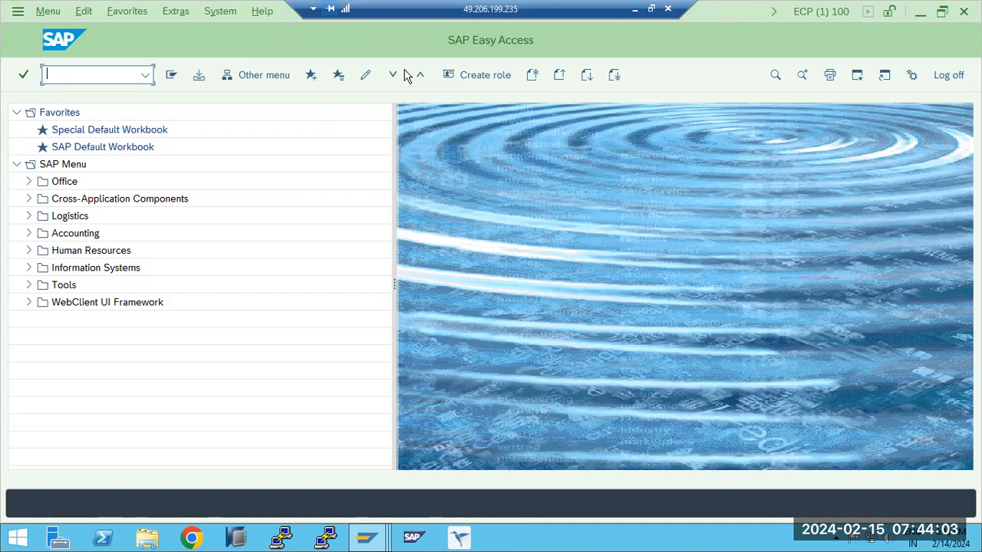
- Reopen PFCG, create and save the single role Z_MYINBOX_FIORI, and show its menu, dismissing the browser security message
text(pfcg)
key(Return)
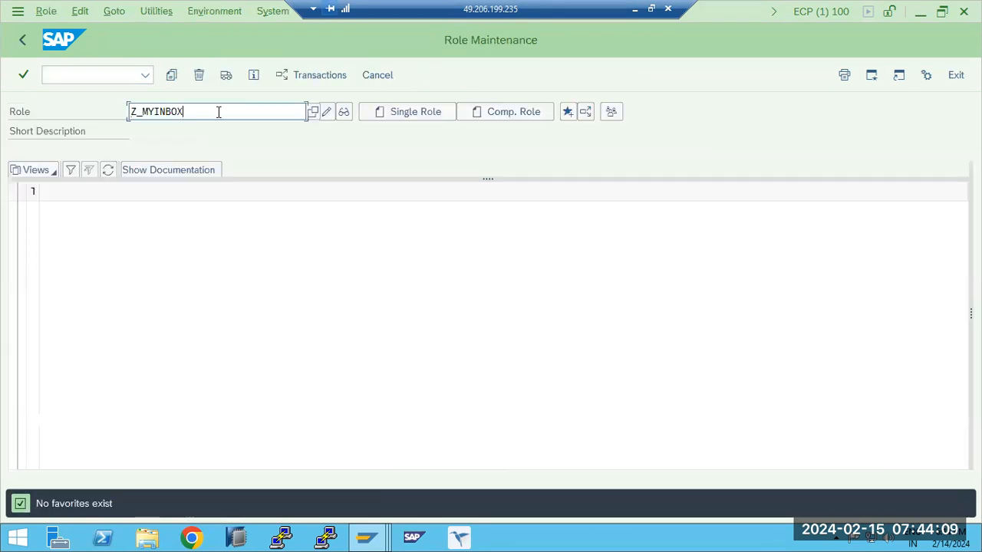
text(FIORI)
click(397, 121)
click(126, 217)
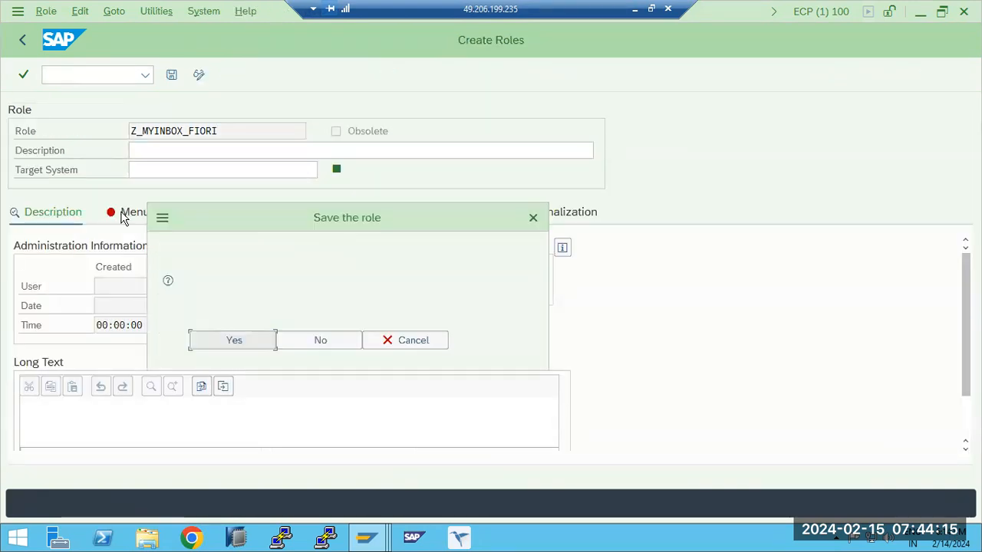
click(233, 339)
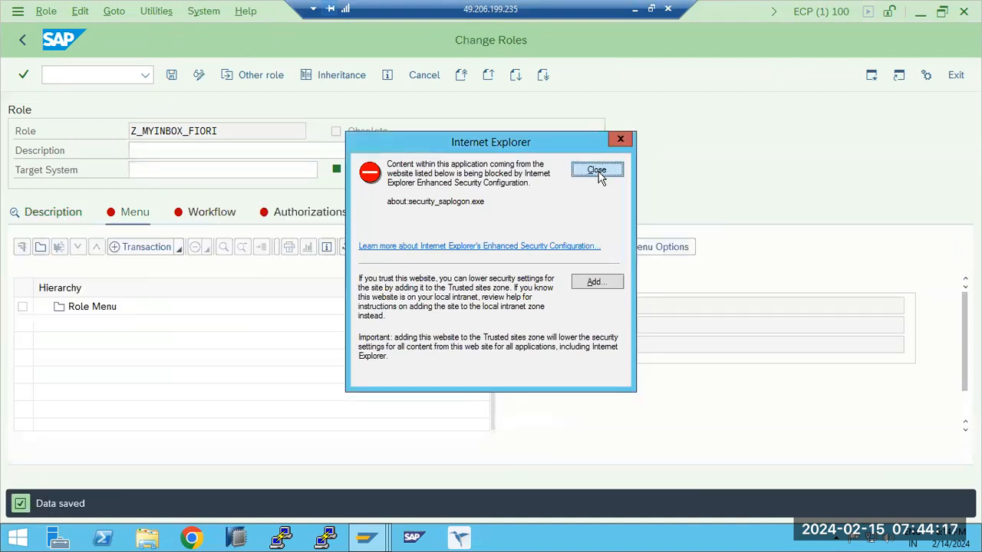
click(596, 170)
- Assign the transactions VL02 and MIGO to the menu of role Z_MYINBOX_FIORI
click(145, 247)
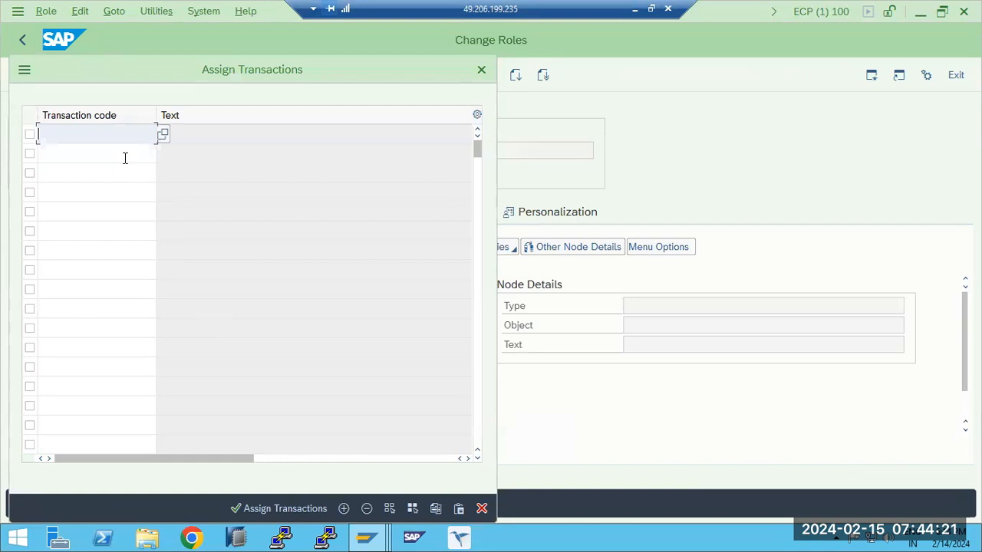
text(VL02)
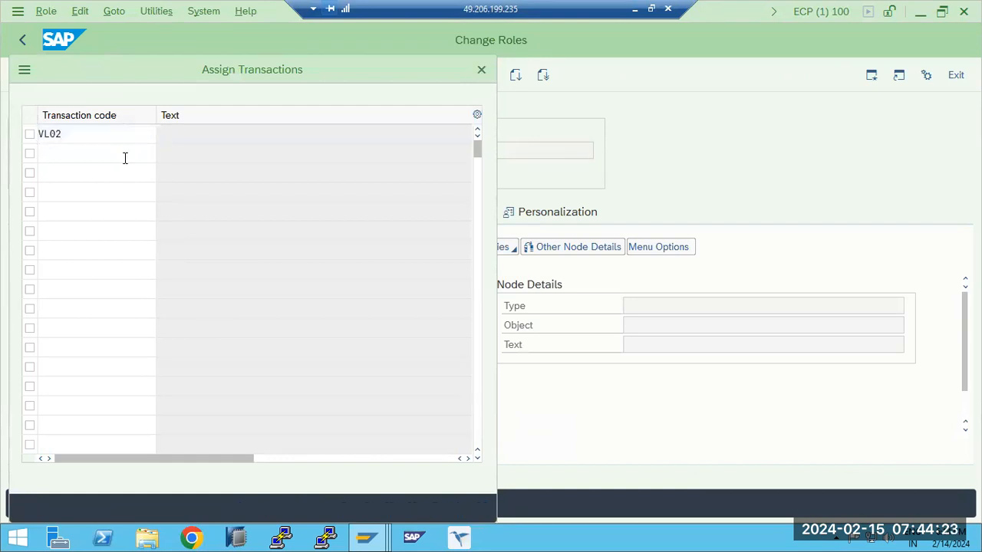
key(Return)
click(118, 155)
text(MIGO)
key(Return)
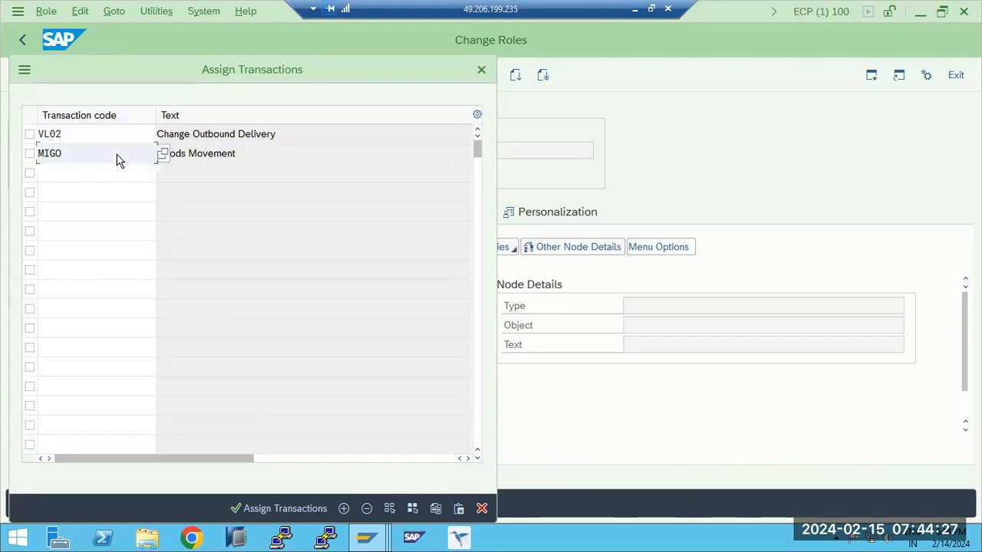
click(253, 509)
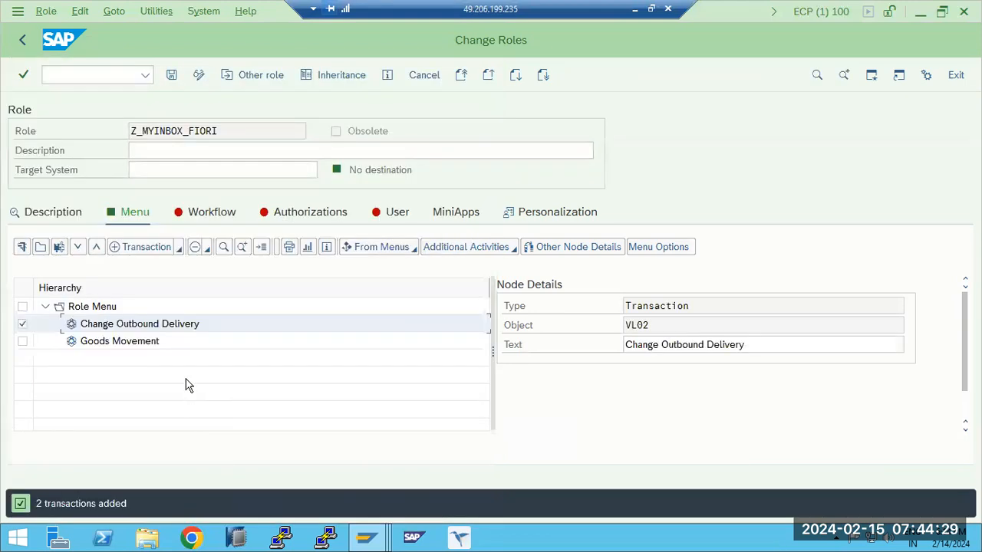
- Add the SAP Fiori tile catalog Z_DEV_MONI from the local front-end server to the role menu, including its applications
click(180, 250)
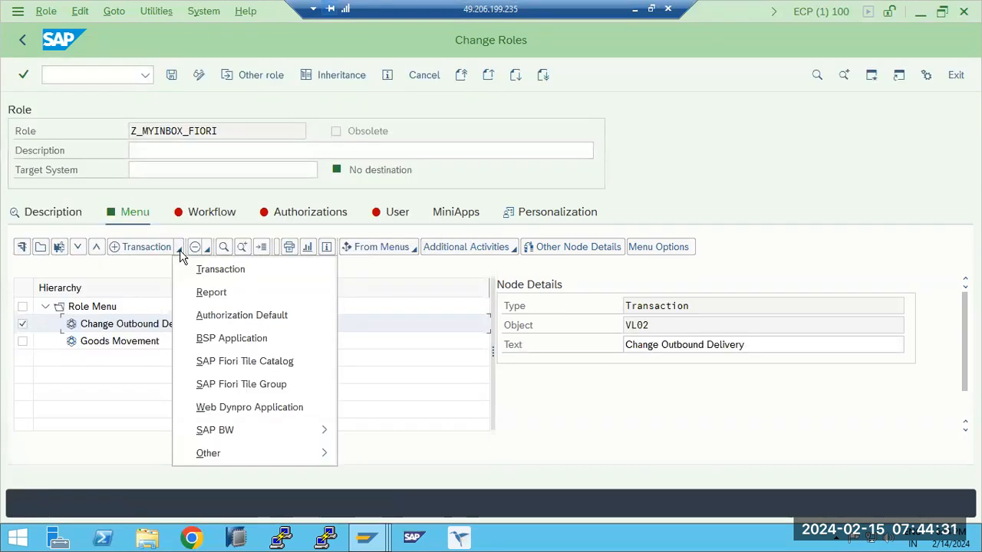
click(251, 361)
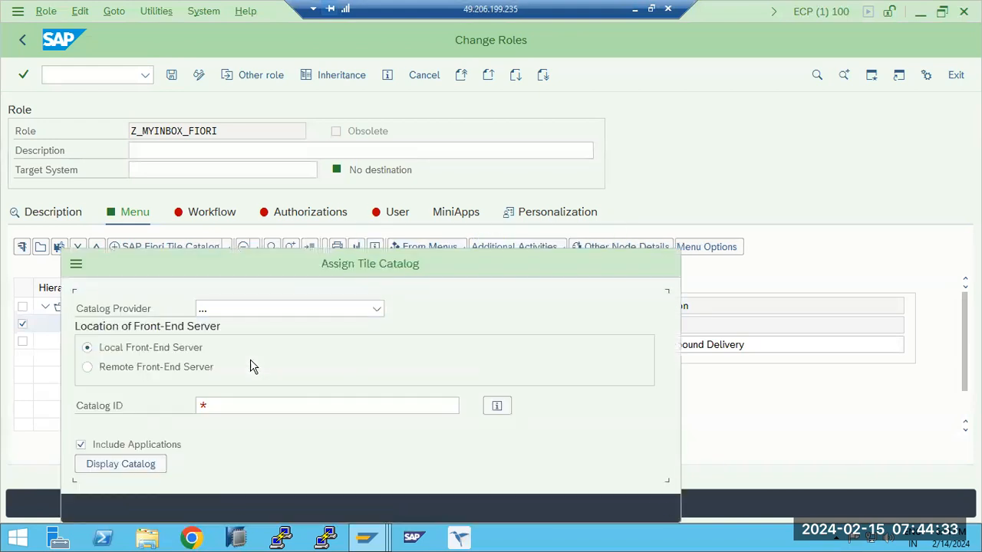
click(294, 405)
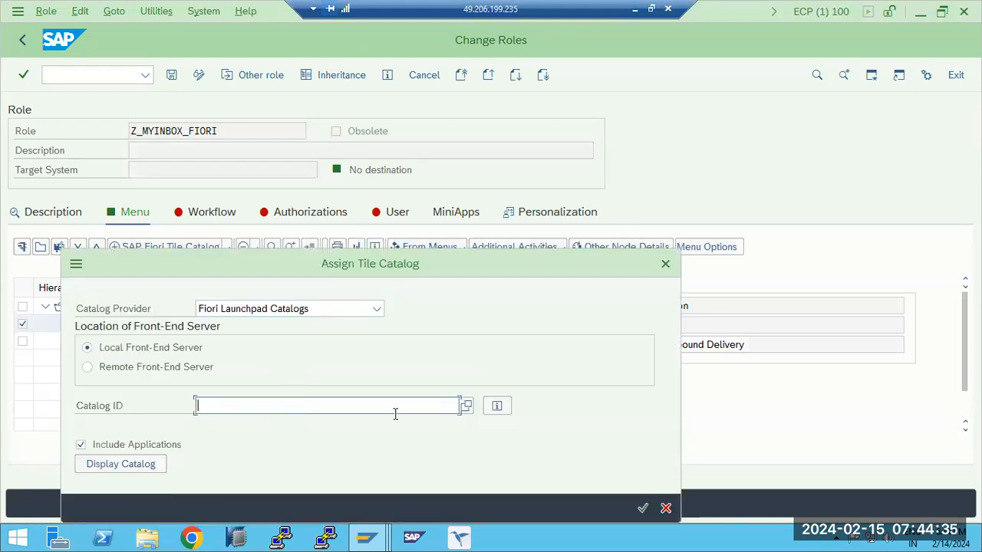
click(466, 406)
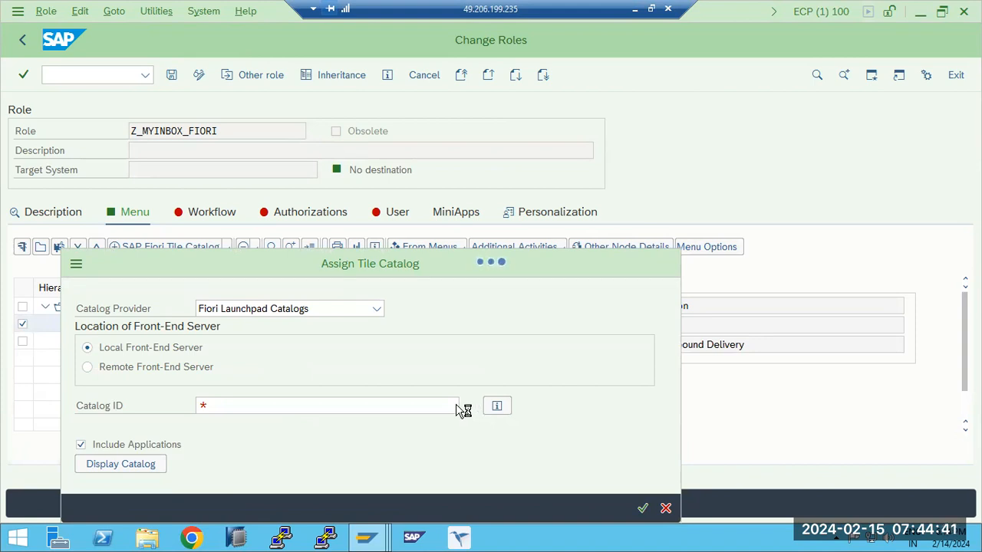
drag(159, 266, 414, 221)
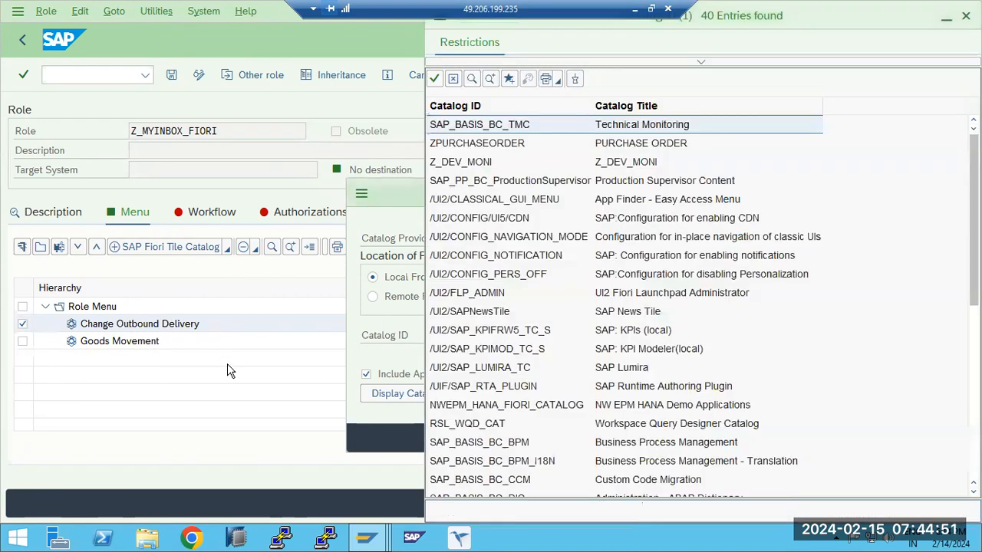
double_click(465, 163)
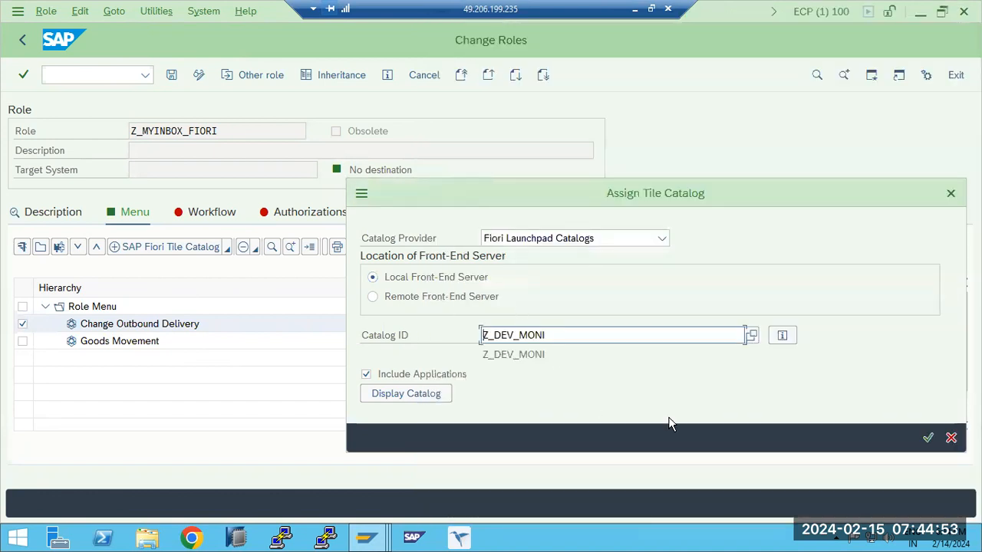
click(928, 438)
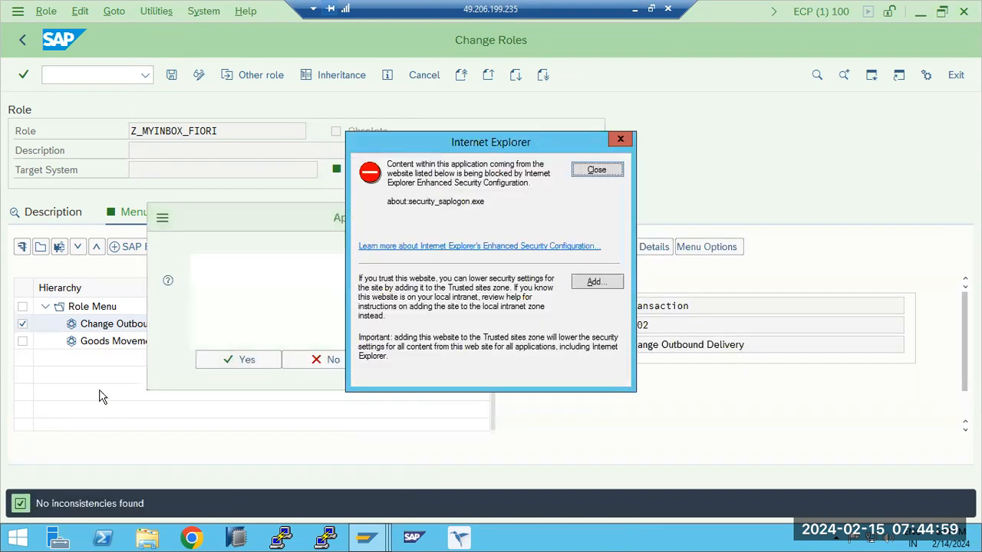
- Open the application log selection, dismiss the browser security message, and return to the role to check the Z_DEV_MONI node's type
click(262, 358)
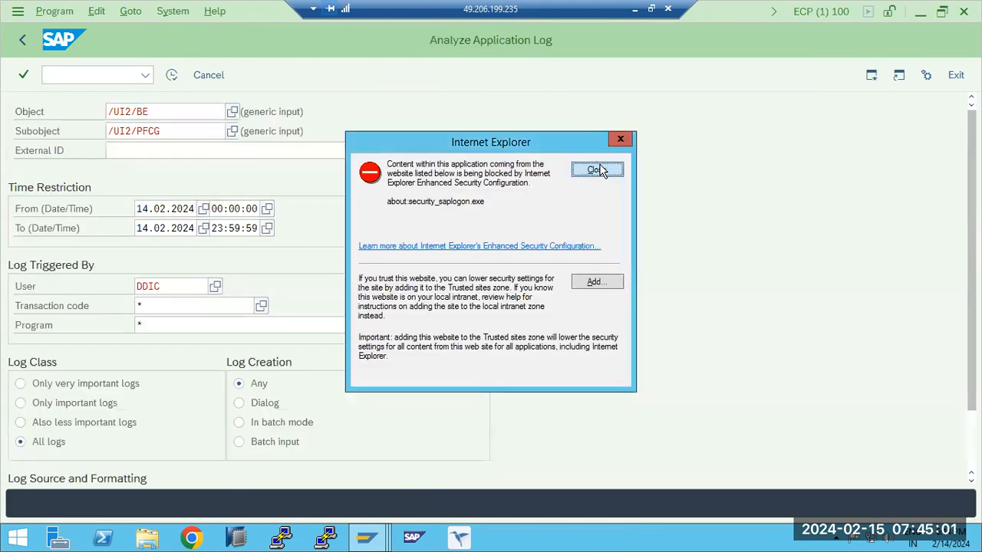
click(599, 170)
click(25, 36)
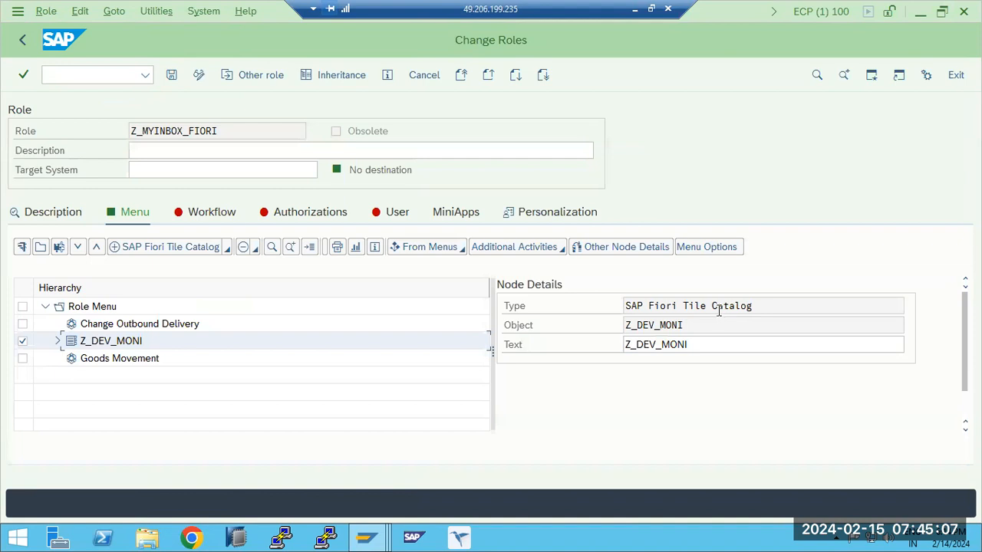
double_click(719, 310)
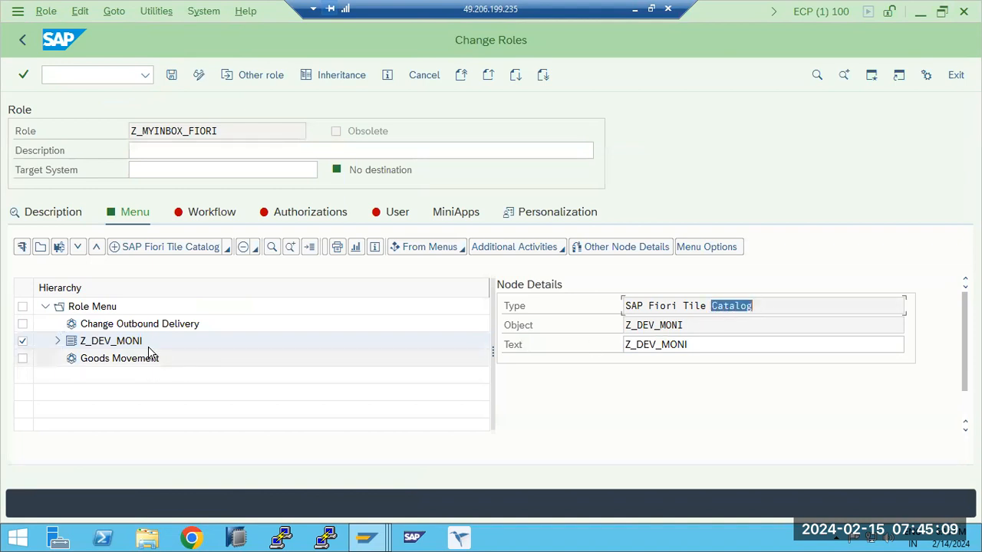
- Try to add the ABAP report RSBTCDEL to the menu of role Z_MYINBOX_FIORI
click(229, 250)
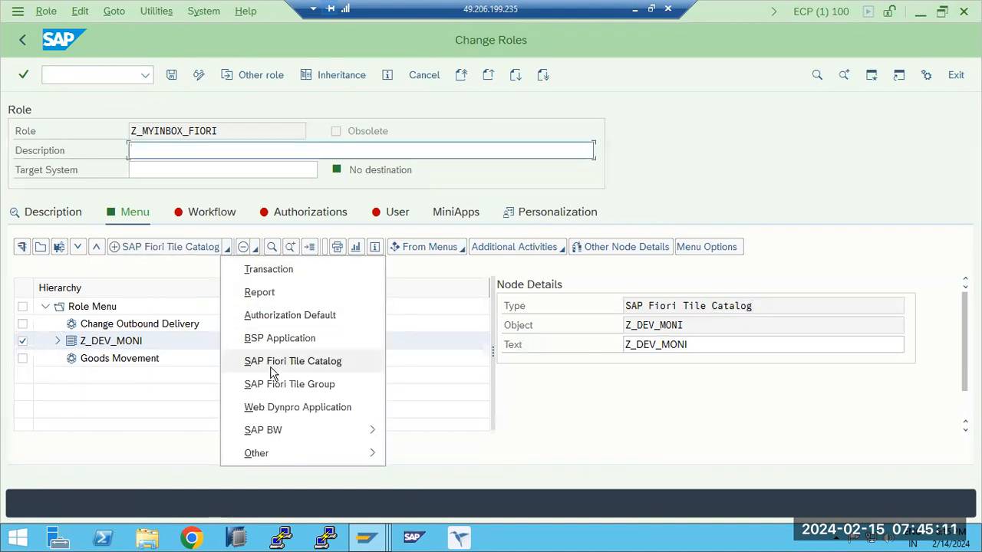
mouse_move(284, 431)
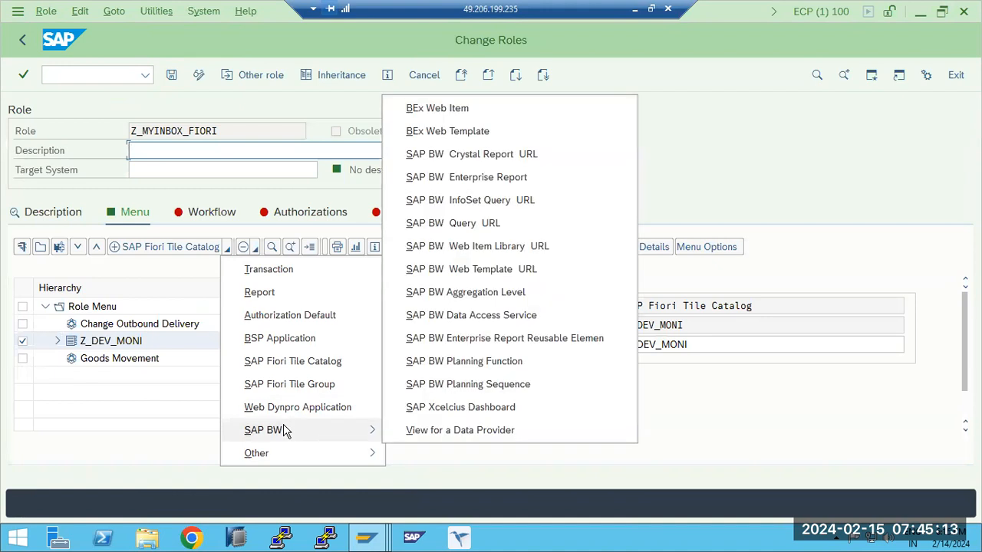
click(291, 300)
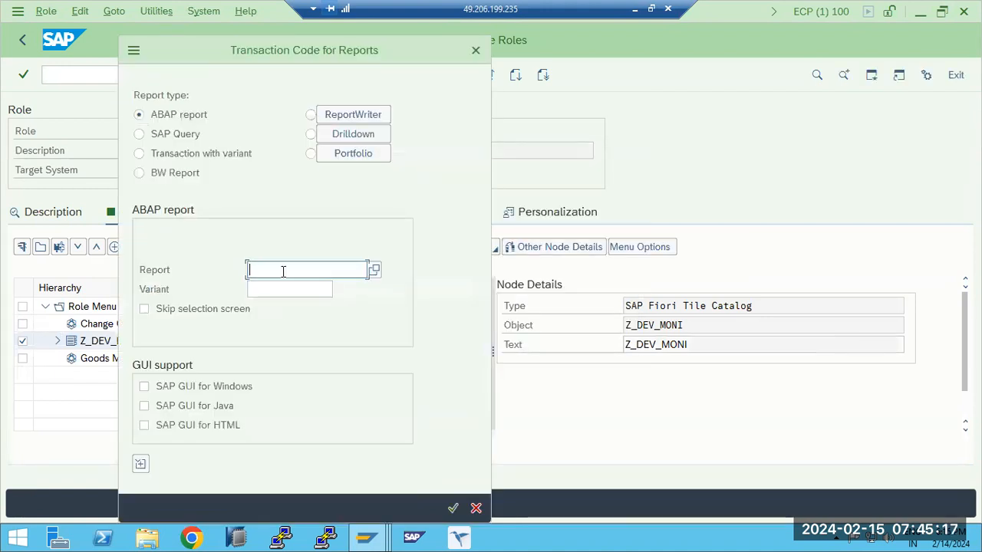
text(RSBTCDEL)
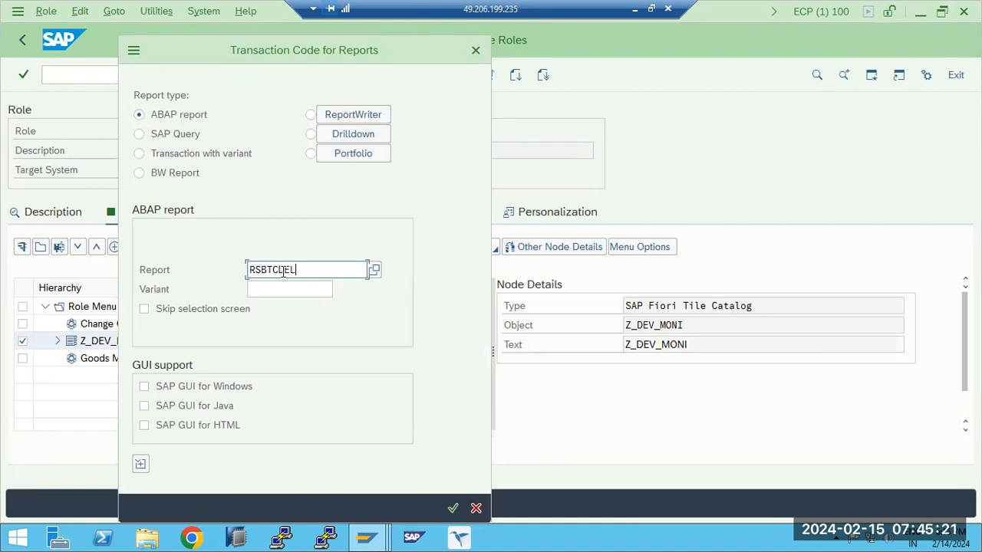
double_click(284, 272)
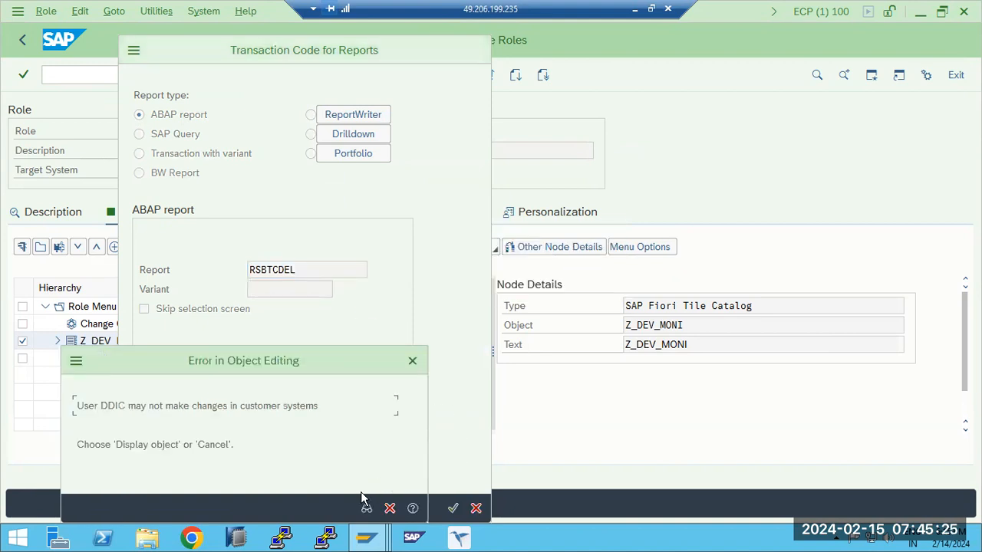
click(366, 508)
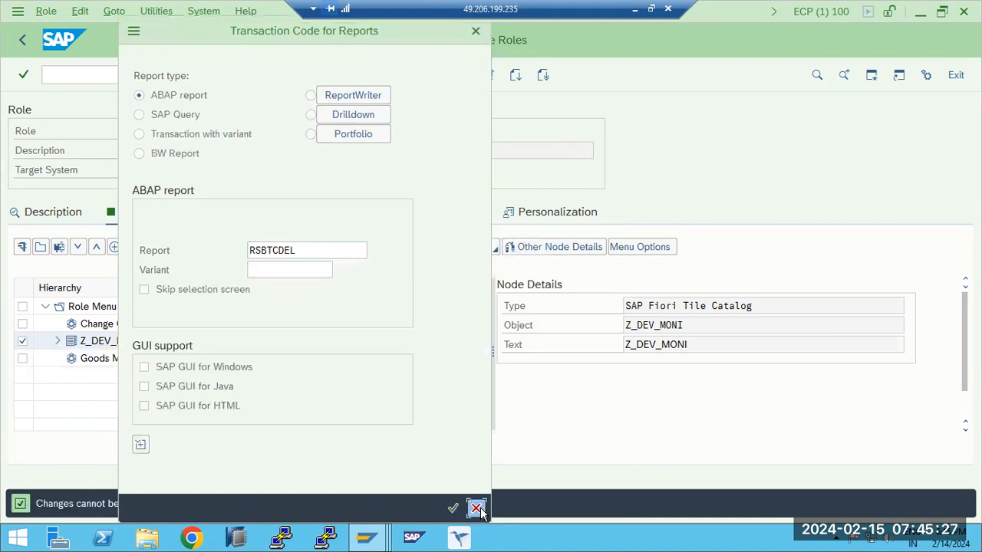
click(476, 509)
- Save the role Z_MYINBOX_FIORI with its current menu
click(170, 80)
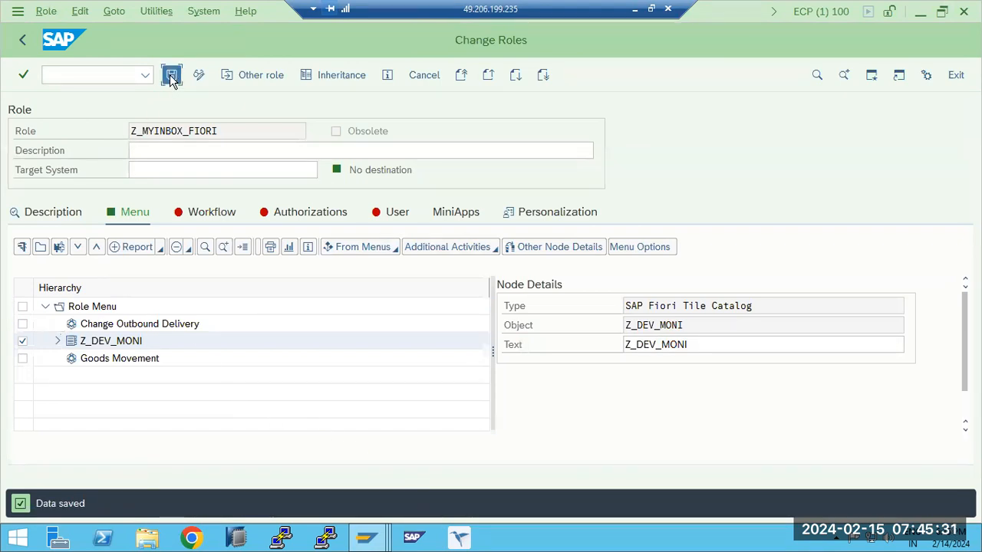
click(171, 77)
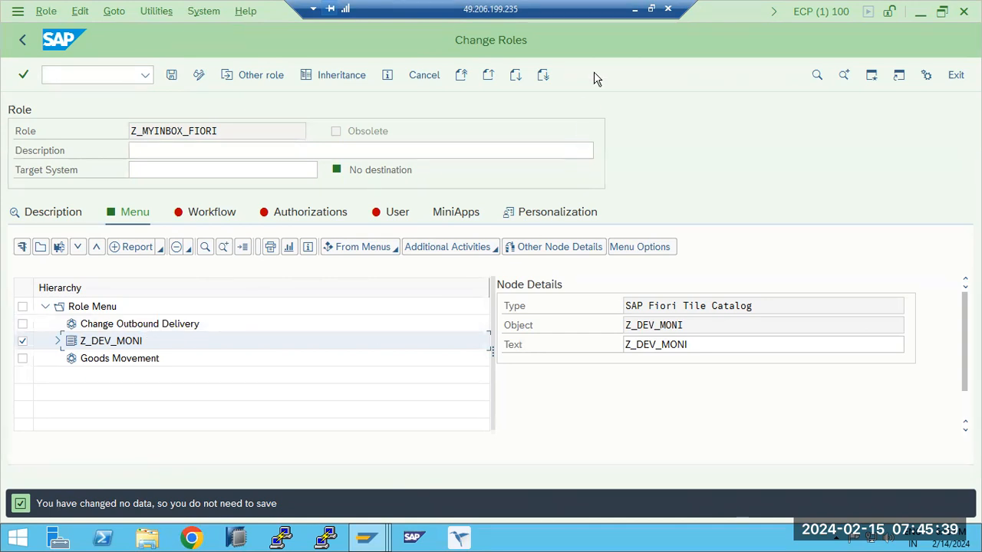
- Leave the remote session for Paint and draw an empty text box, about 424 × 485 px, beside the types-of-users notes
click(636, 9)
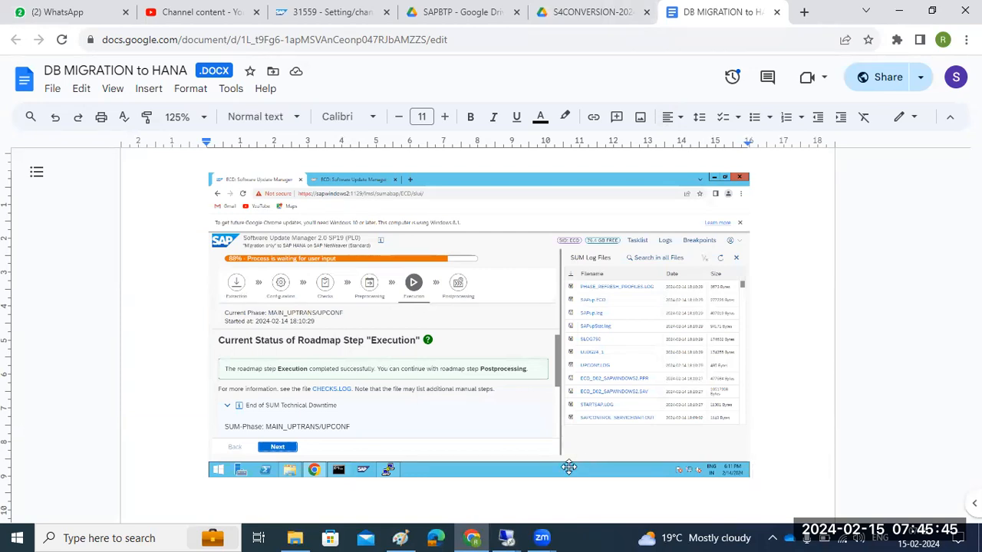
click(401, 537)
click(736, 131)
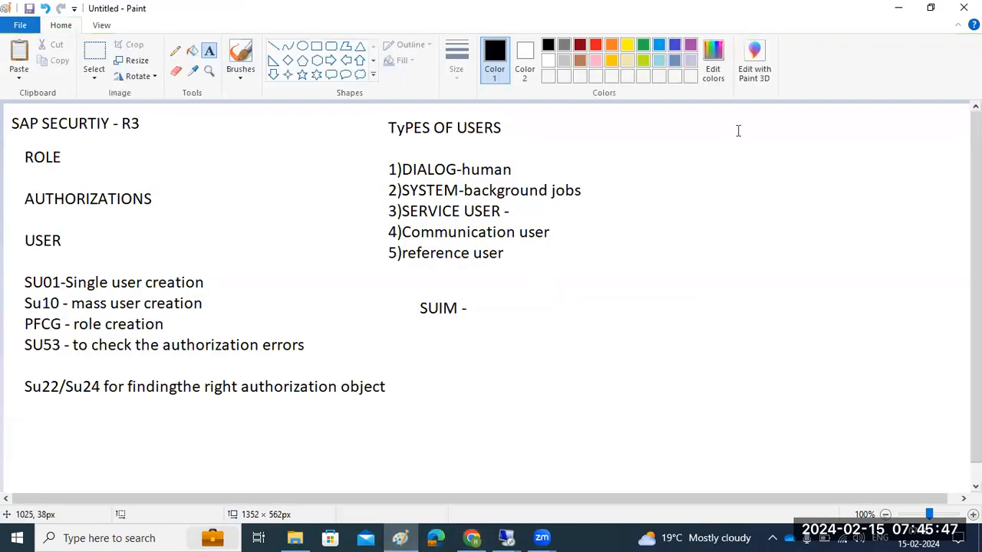
drag(605, 118, 911, 467)
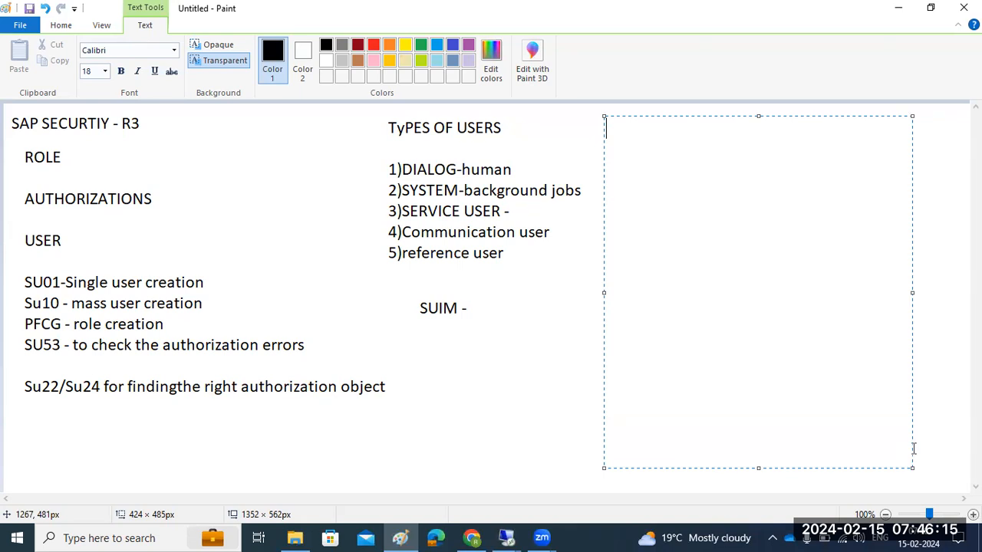
- Switch to the remote desktop session running Software Update Manager and read the Execution step's status and end-of-downtime notes
click(506, 537)
click(460, 492)
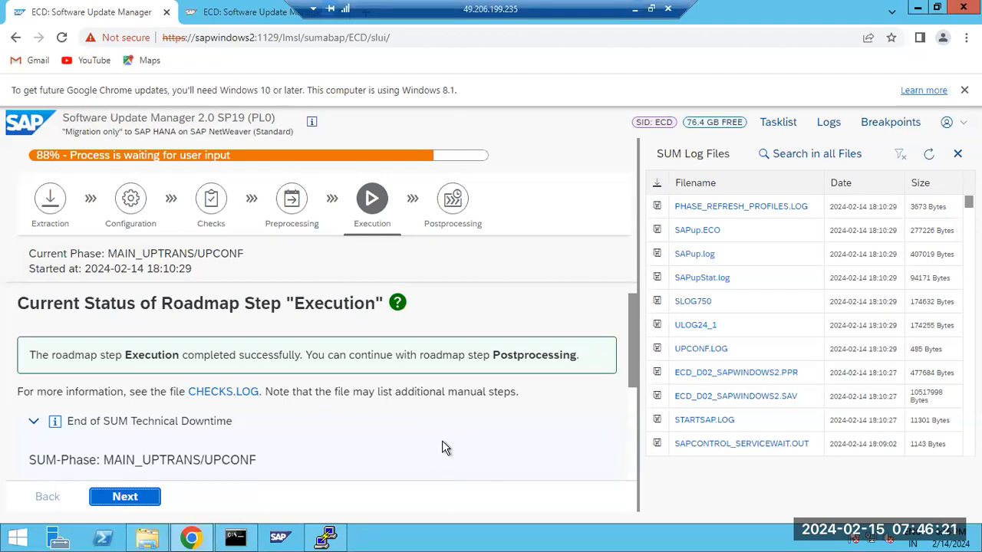
scroll(441, 442, down, 3)
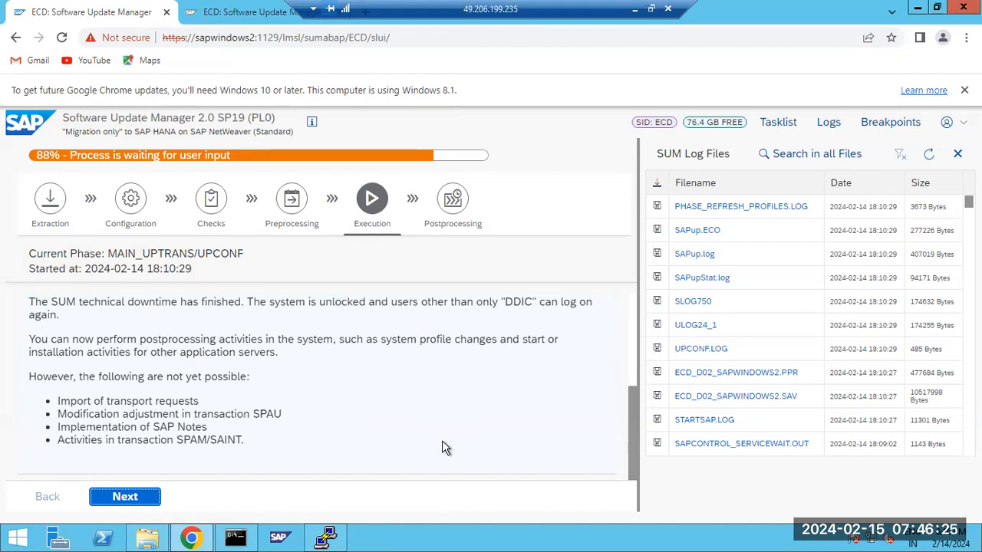
scroll(442, 447, up, 3)
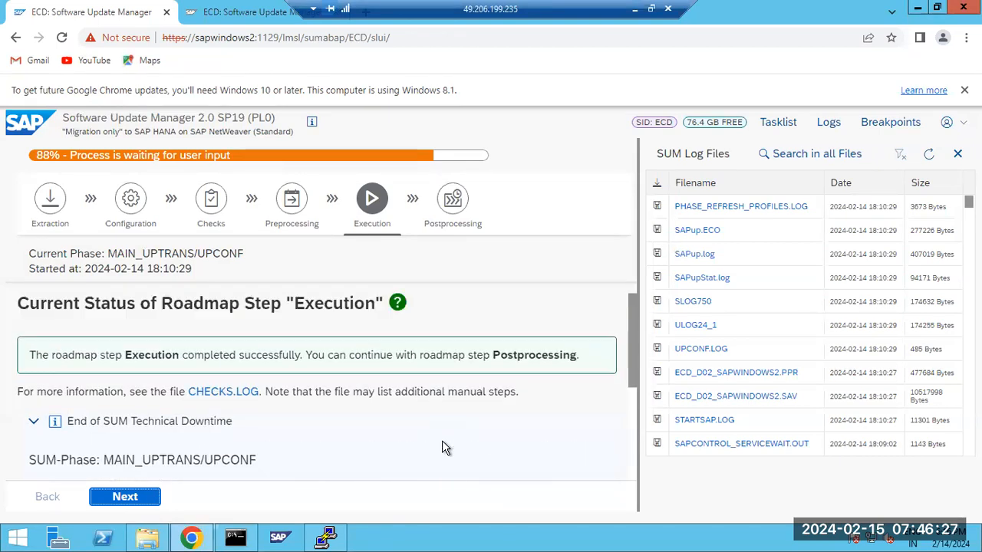